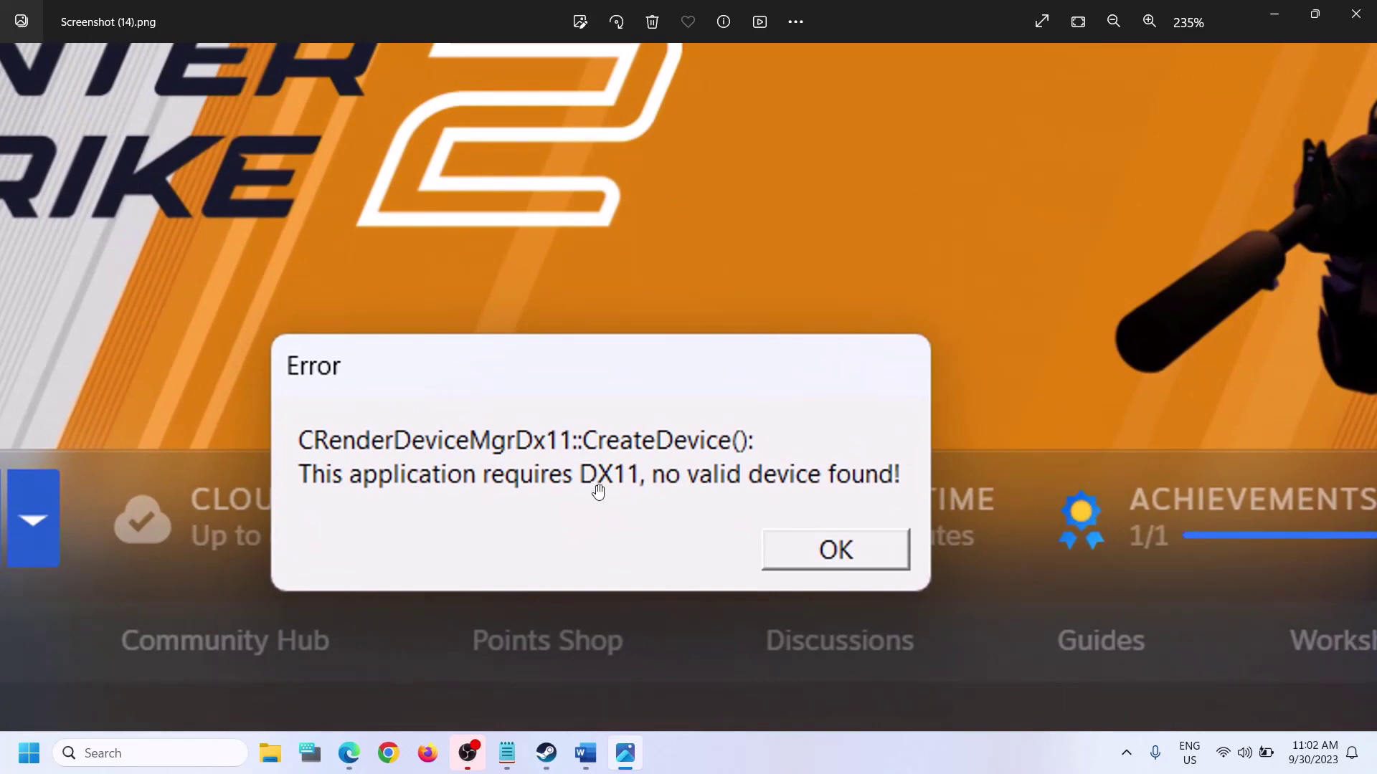
# Step: Examine the DX11 error in the screenshot and read step 1 of the troubleshooting document in Word
pyautogui.scroll(2, 776, 573)
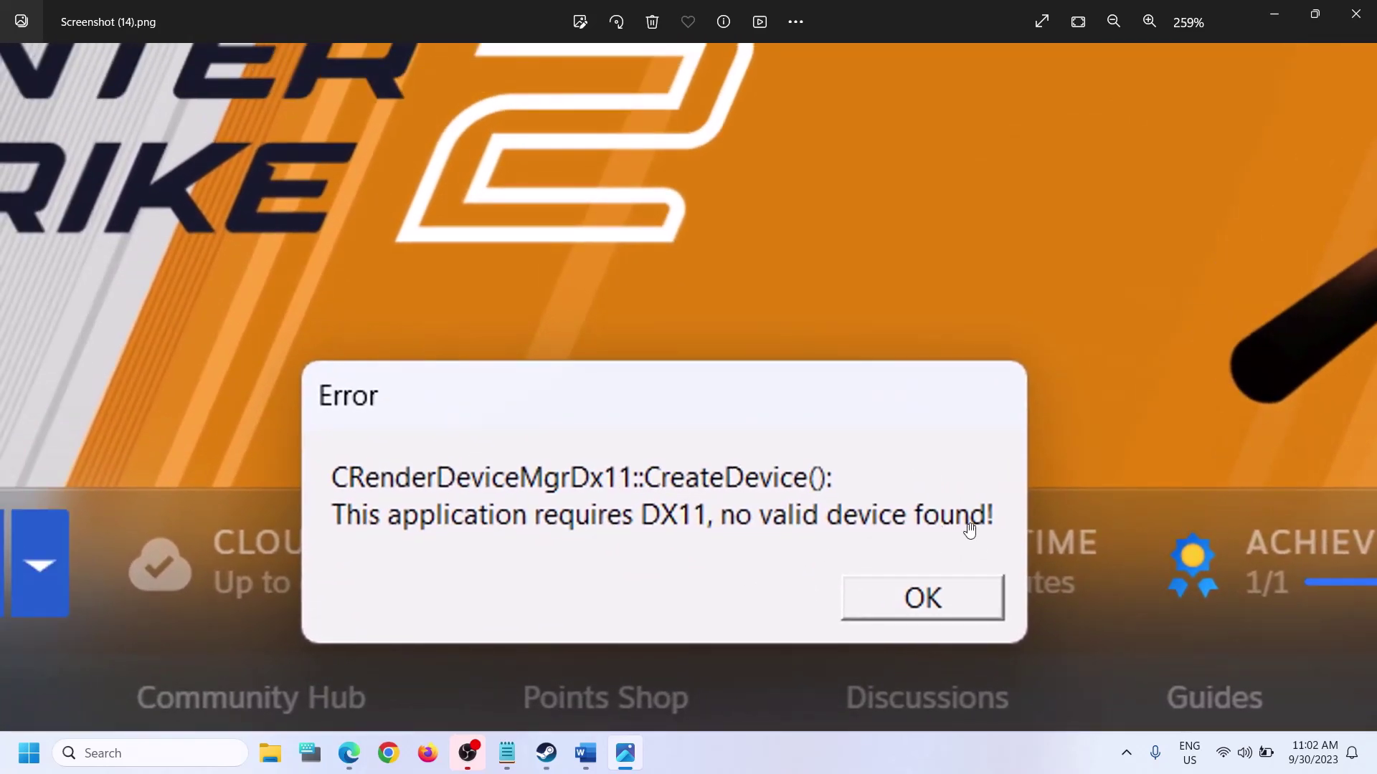
pyautogui.scroll(-8, 1036, 524)
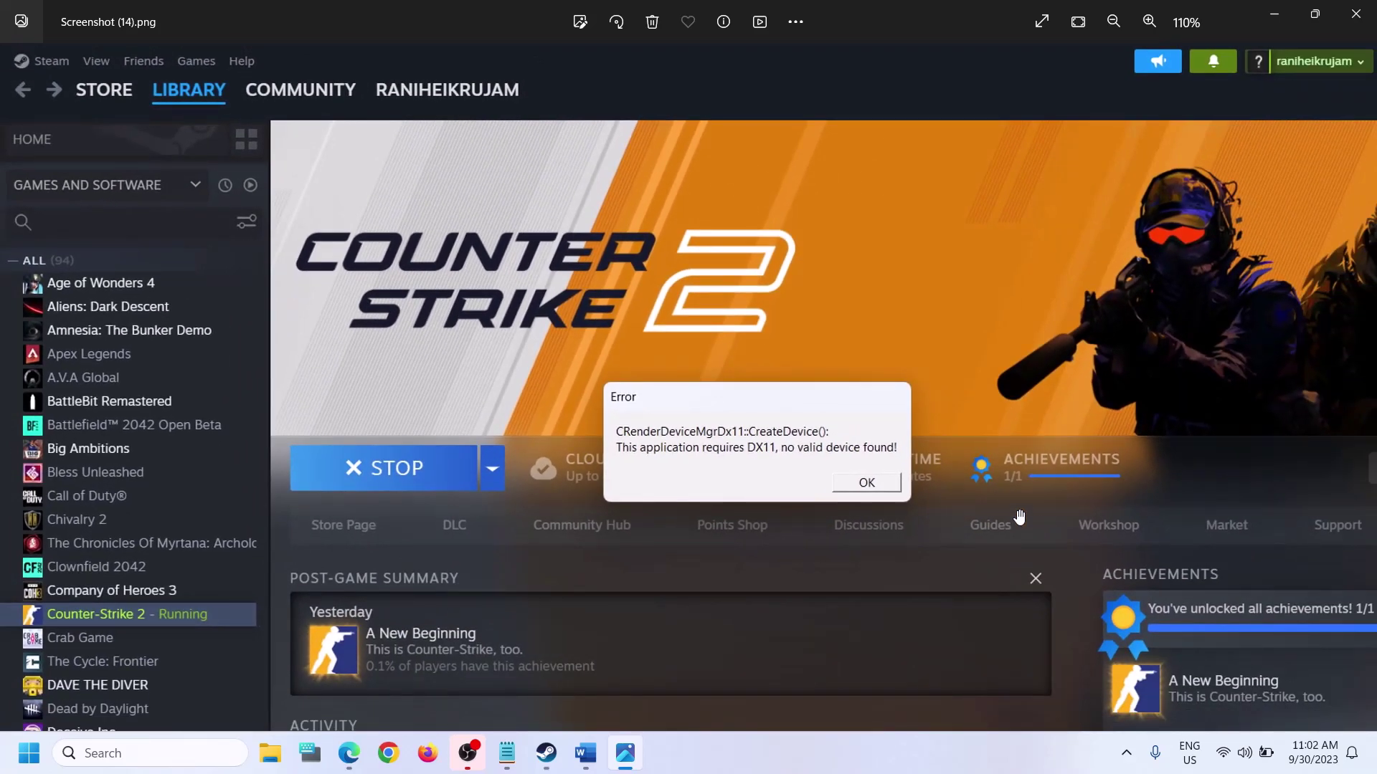
pyautogui.click(585, 753)
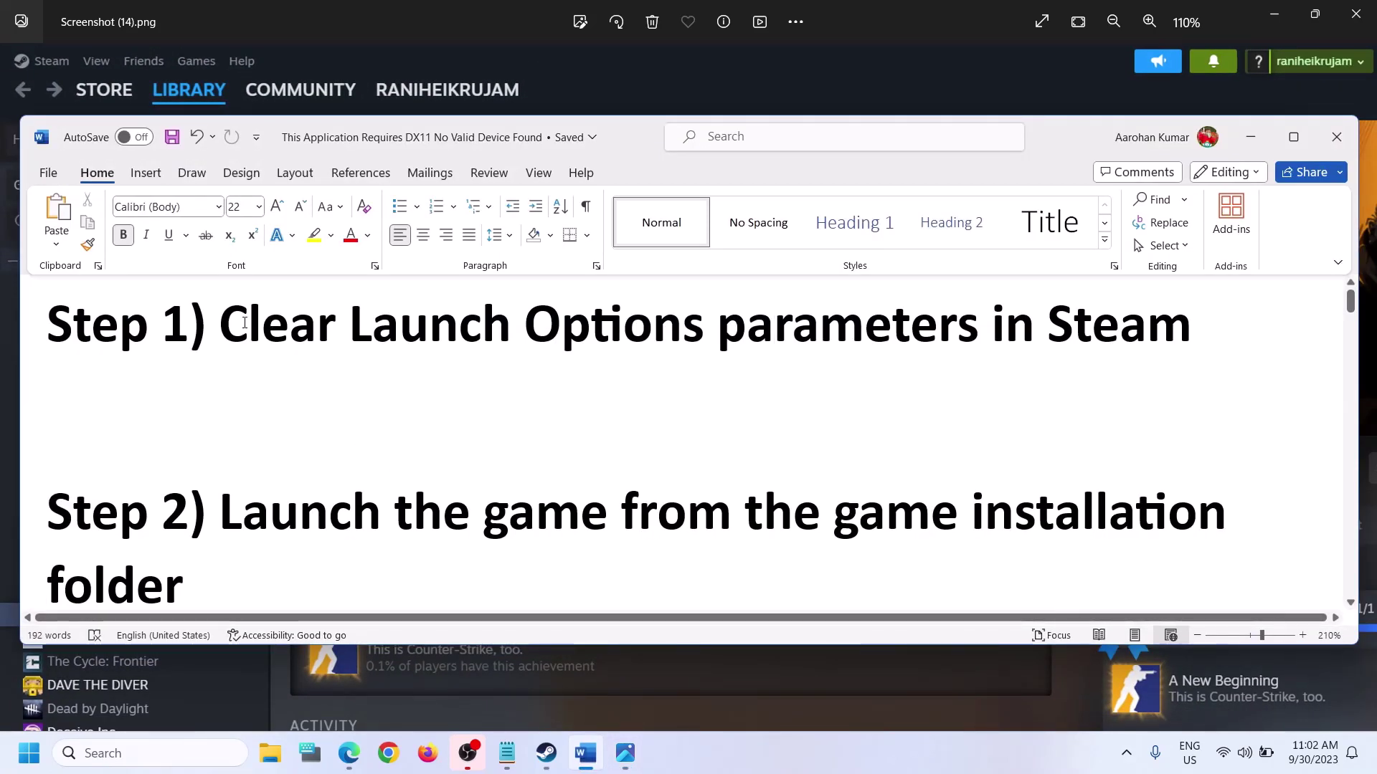
pyautogui.moveTo(220, 326); pyautogui.dragTo(1126, 358)
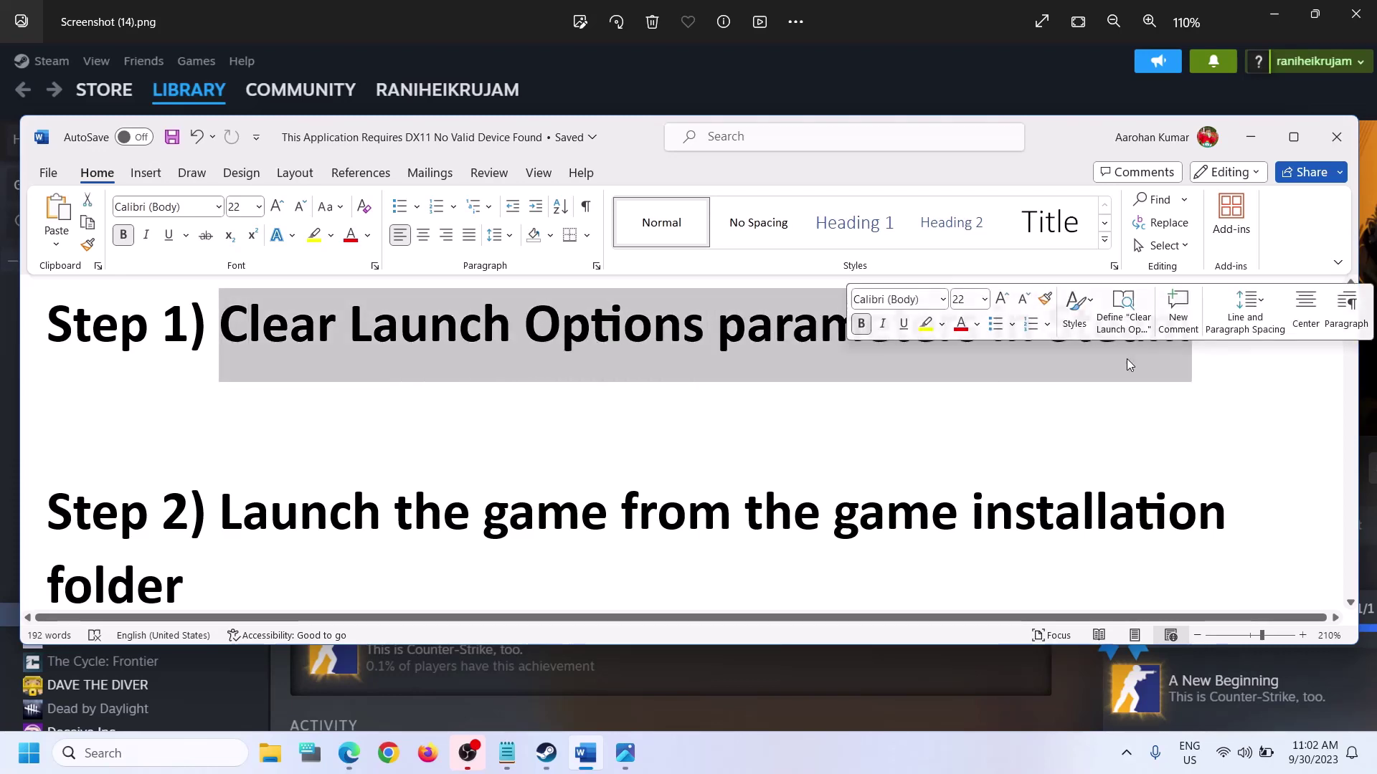
pyautogui.click(1250, 137)
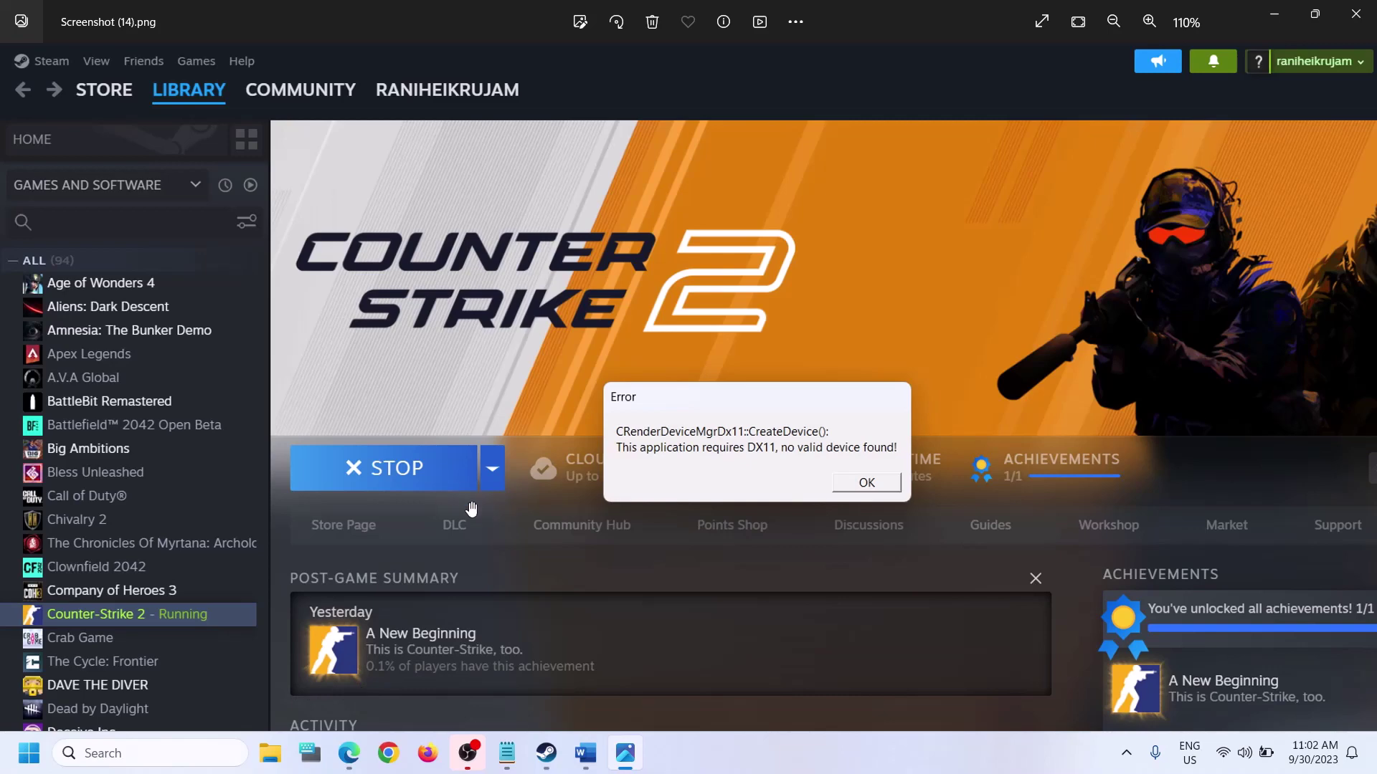
# Step: Switch to Steam and clear the launch options in the Counter-Strike 2 properties
pyautogui.click(545, 753)
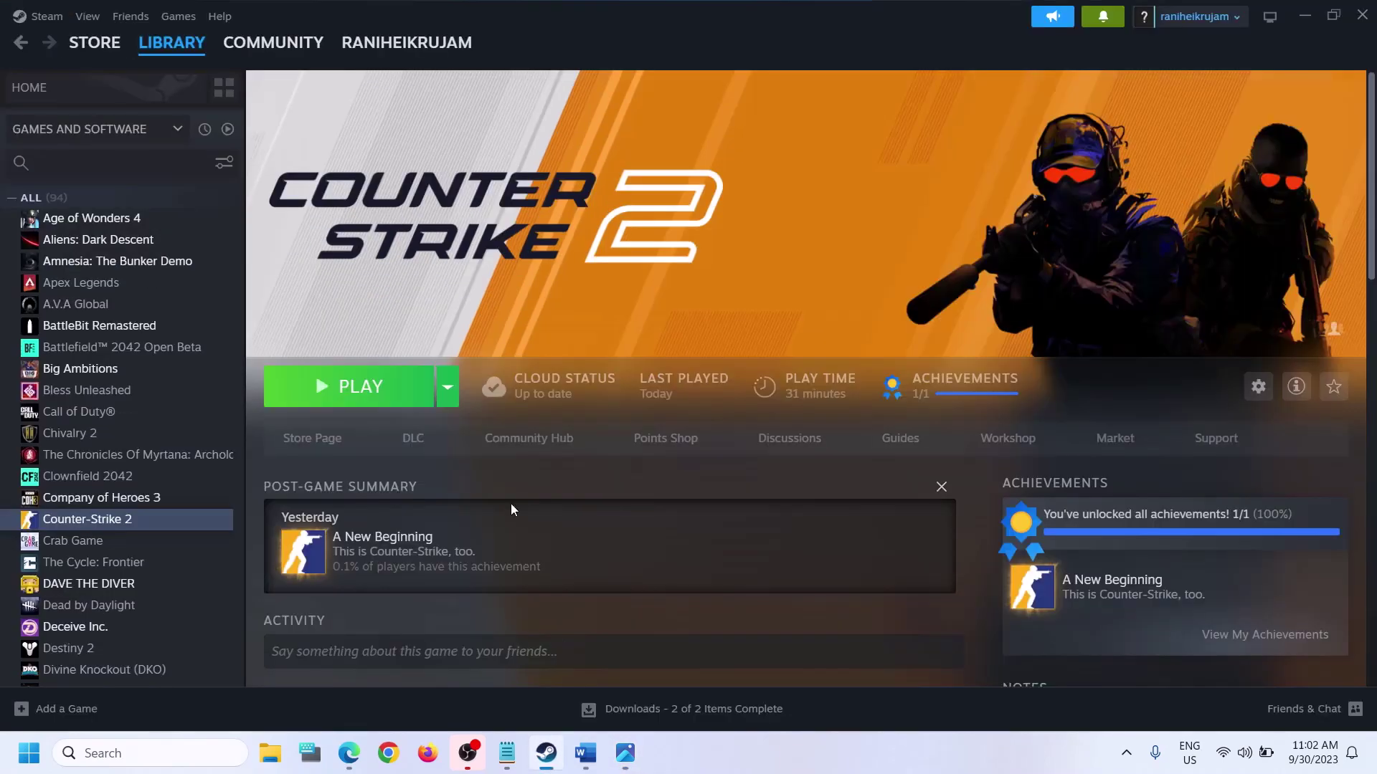
pyautogui.rightClick(132, 525)
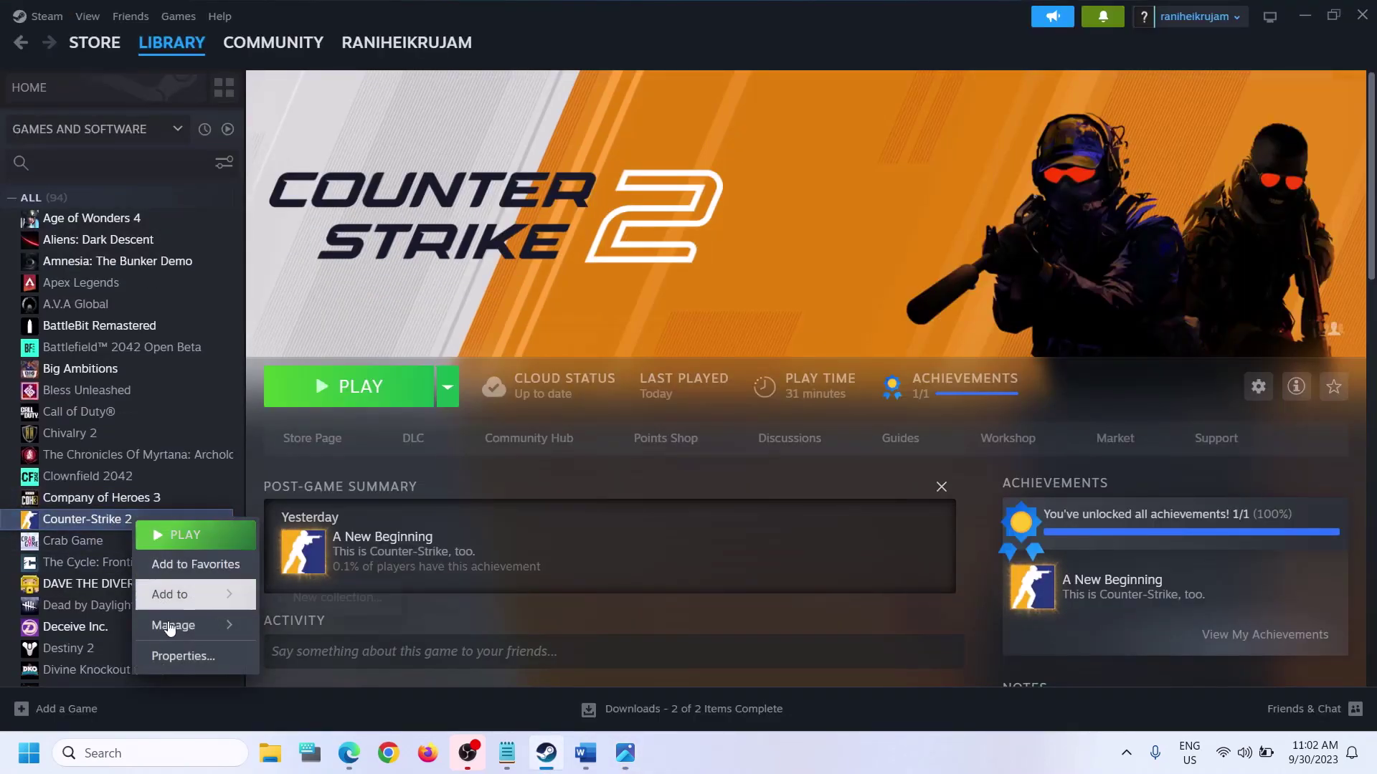
pyautogui.click(172, 657)
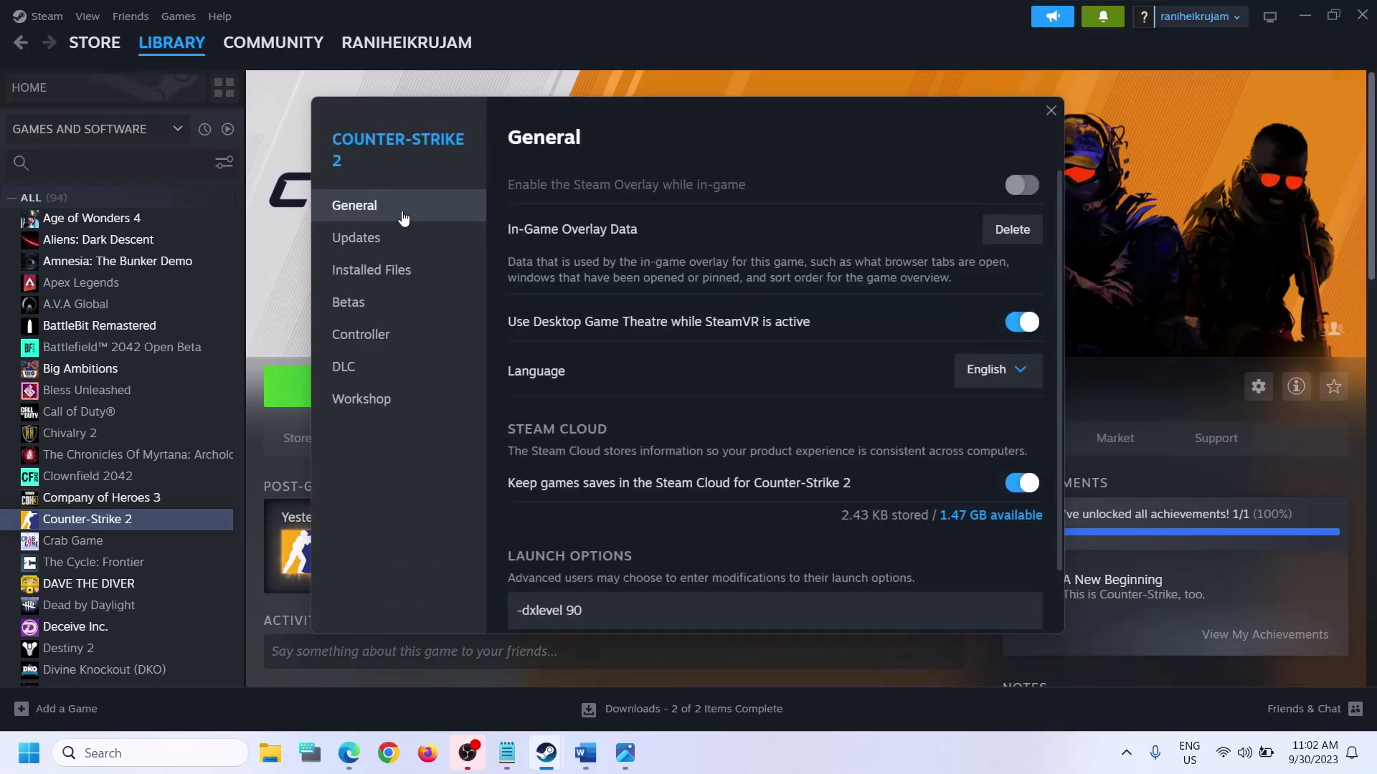
pyautogui.scroll(-1, 609, 527)
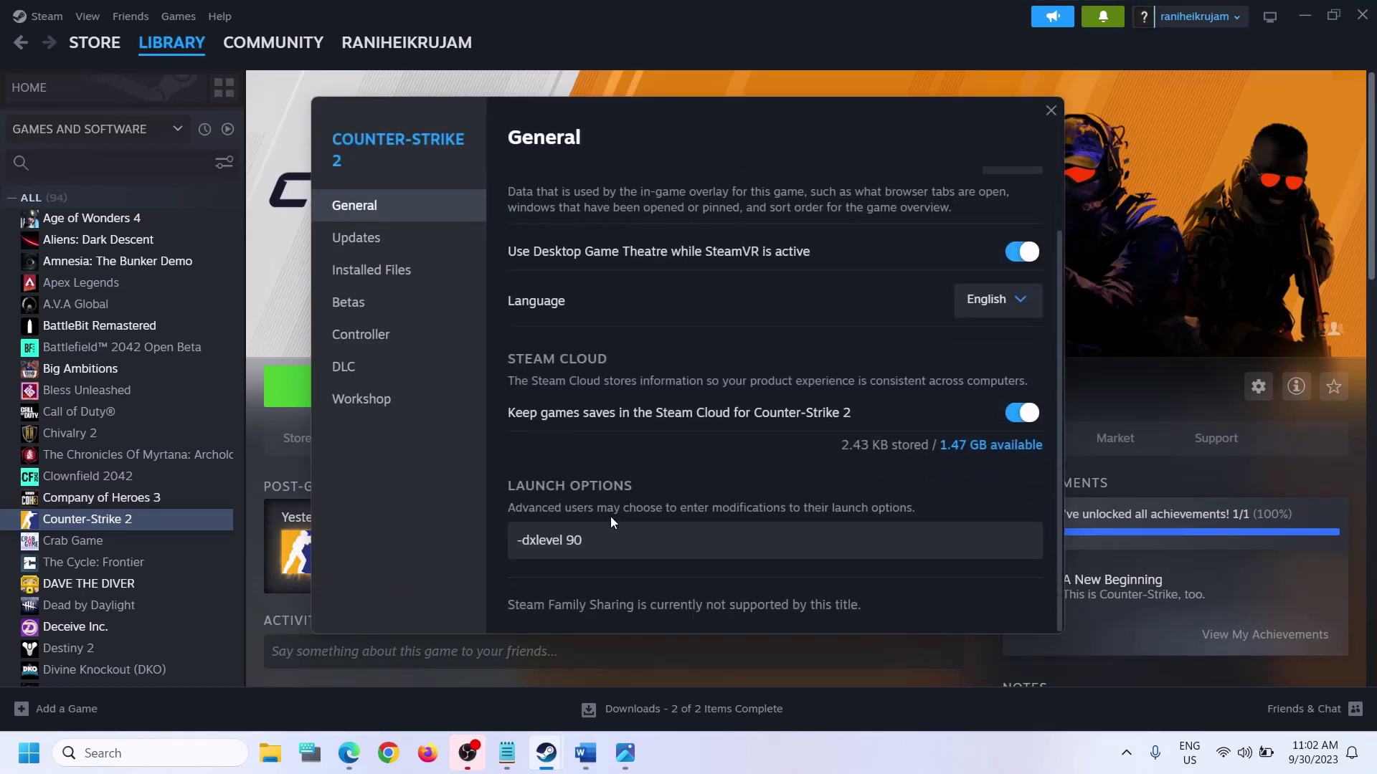
pyautogui.moveTo(615, 538); pyautogui.dragTo(512, 536)
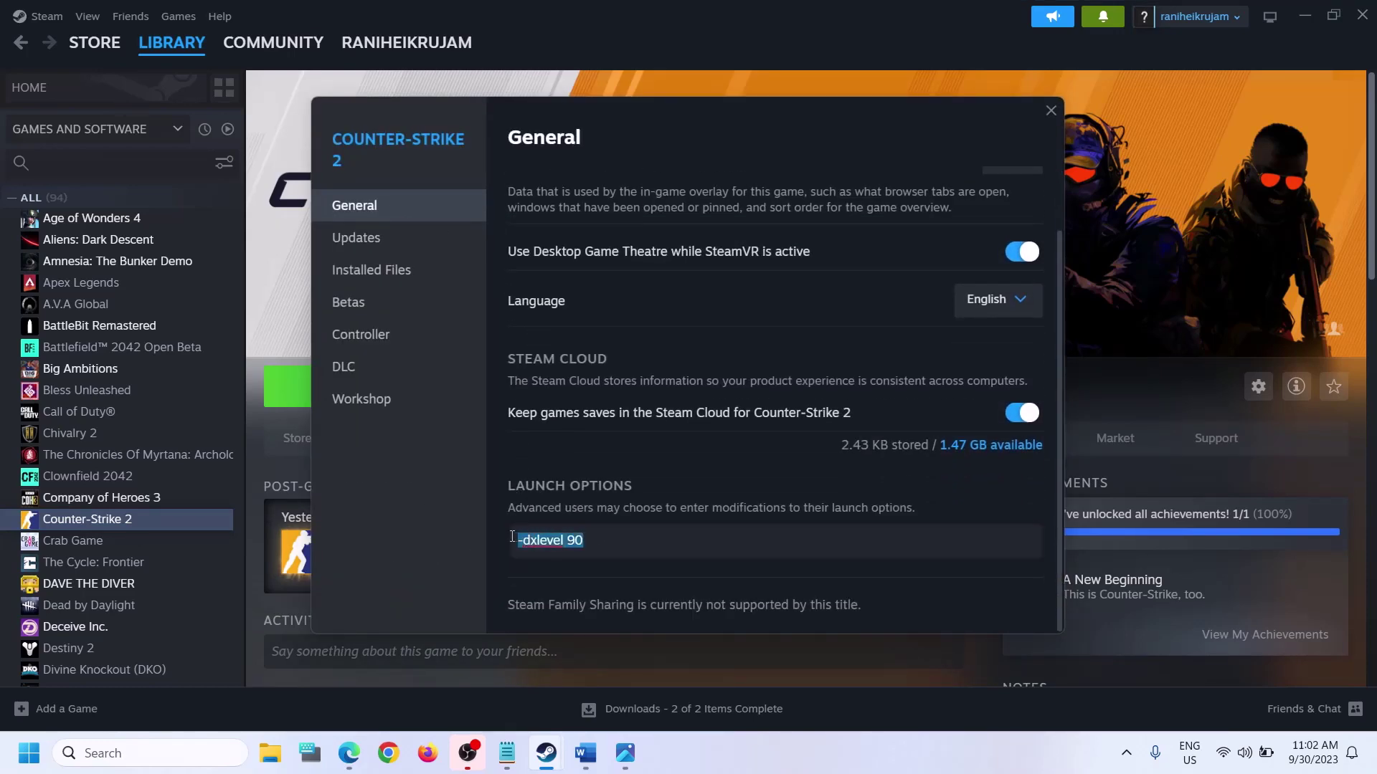
pyautogui.click(639, 556)
pyautogui.moveTo(617, 541); pyautogui.dragTo(461, 537)
pyautogui.click(616, 543)
pyautogui.hotkey('ctrl', 'a')
pyautogui.press('BackSpace')
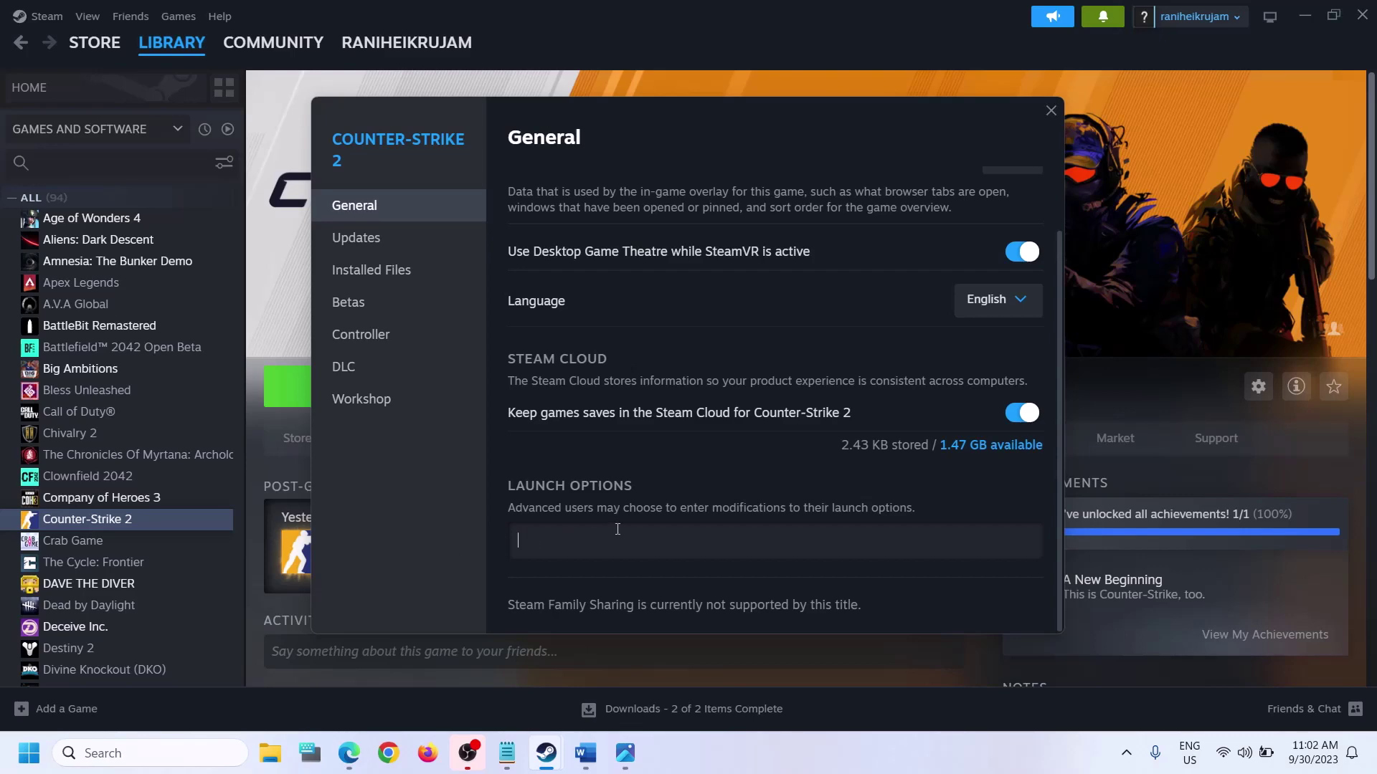
pyautogui.click(1050, 111)
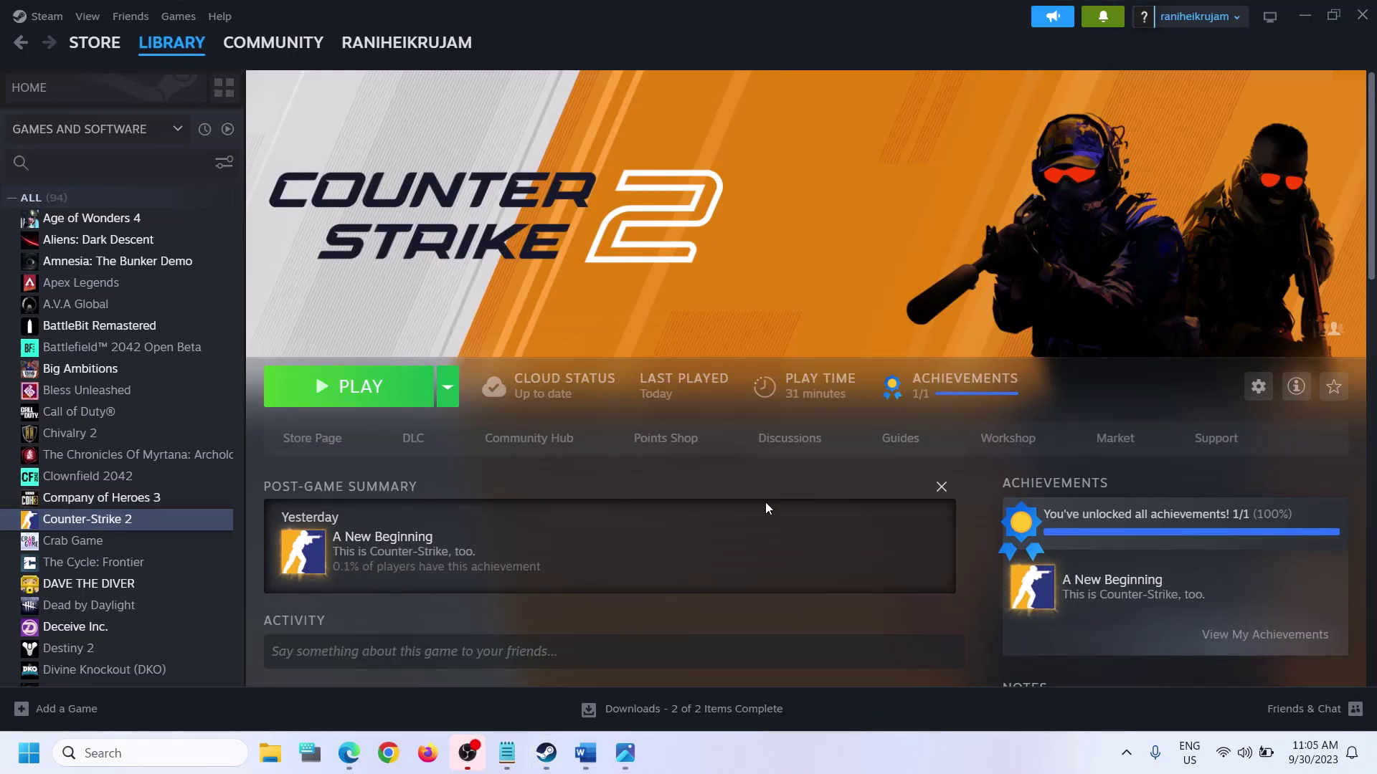
# Step: Reopen the Counter-Strike 2 properties and set the launch options to -dx11
pyautogui.rightClick(137, 525)
pyautogui.click(186, 665)
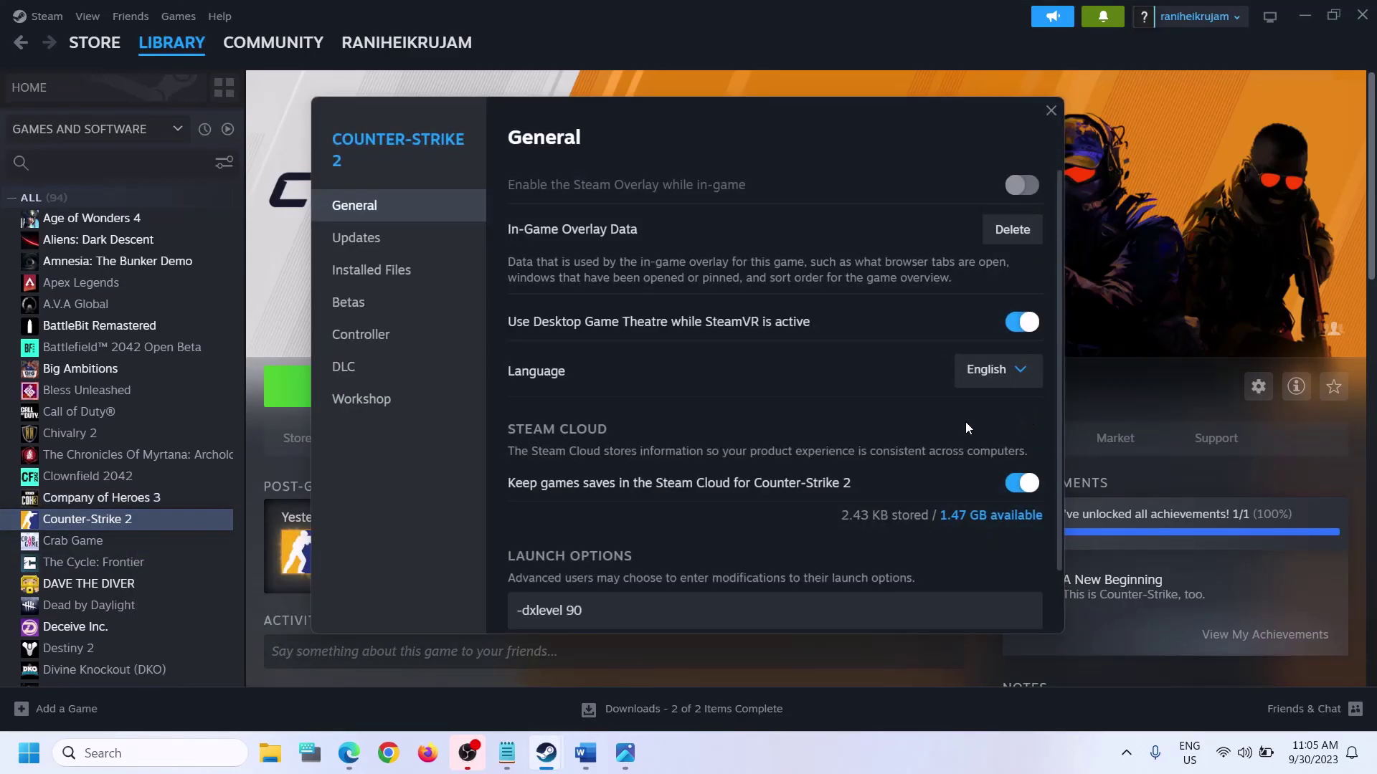
pyautogui.scroll(-1, 631, 579)
pyautogui.moveTo(631, 540); pyautogui.dragTo(367, 546)
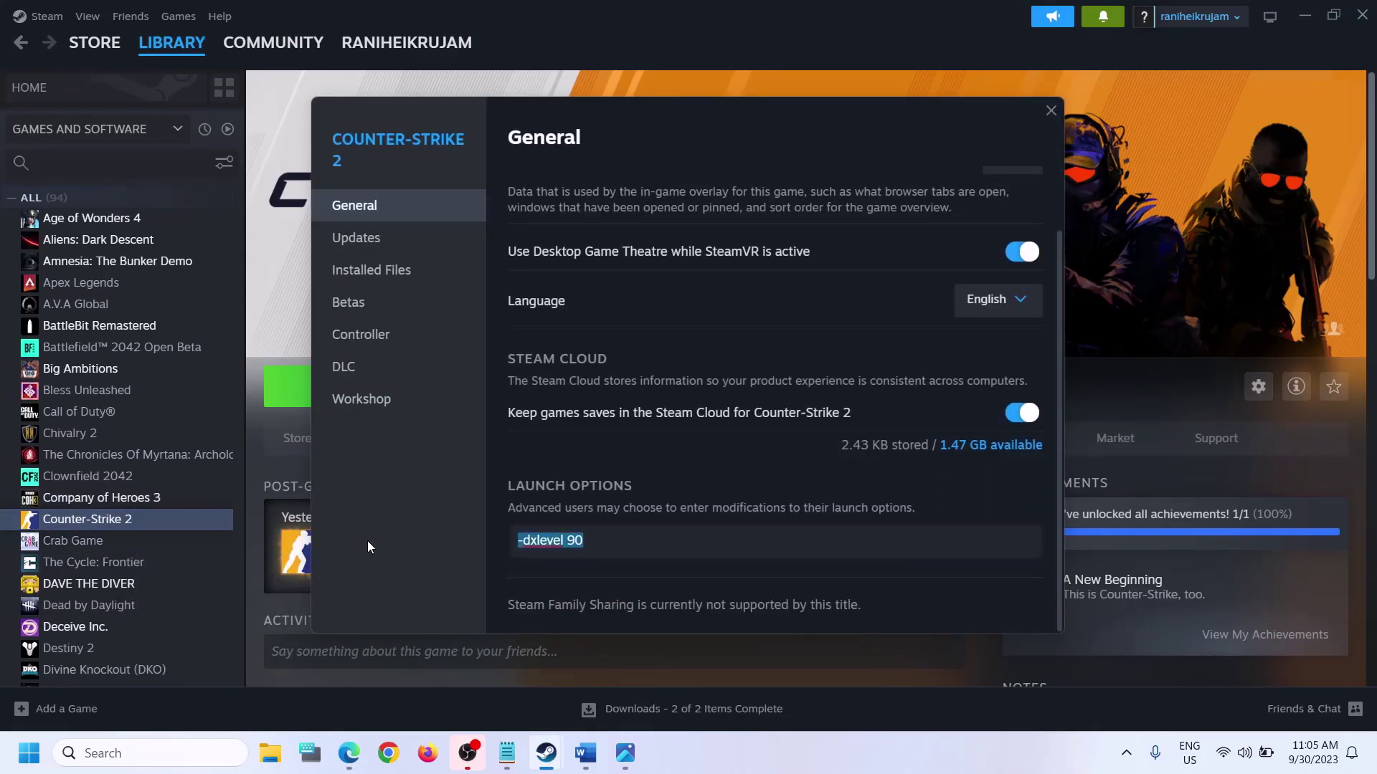
pyautogui.write('-dx1')
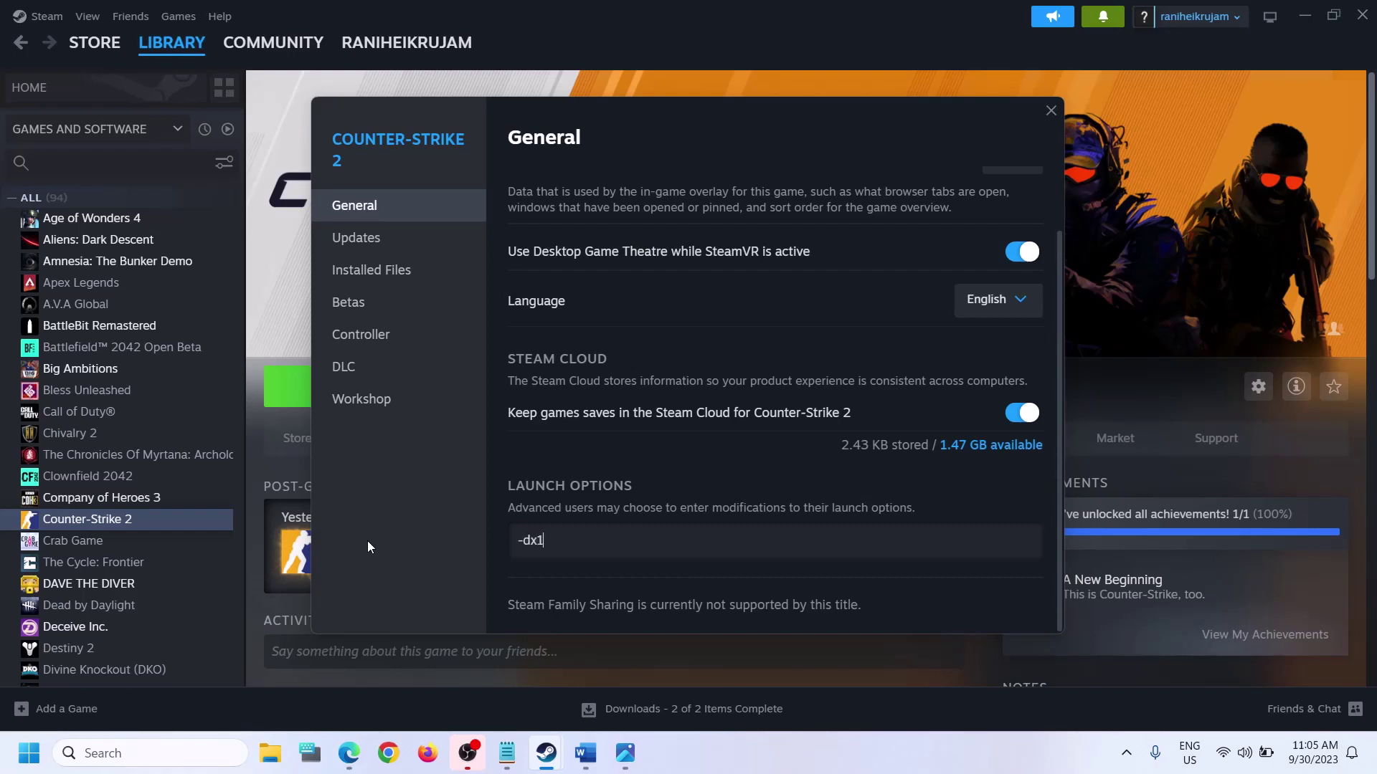
pyautogui.write('1')
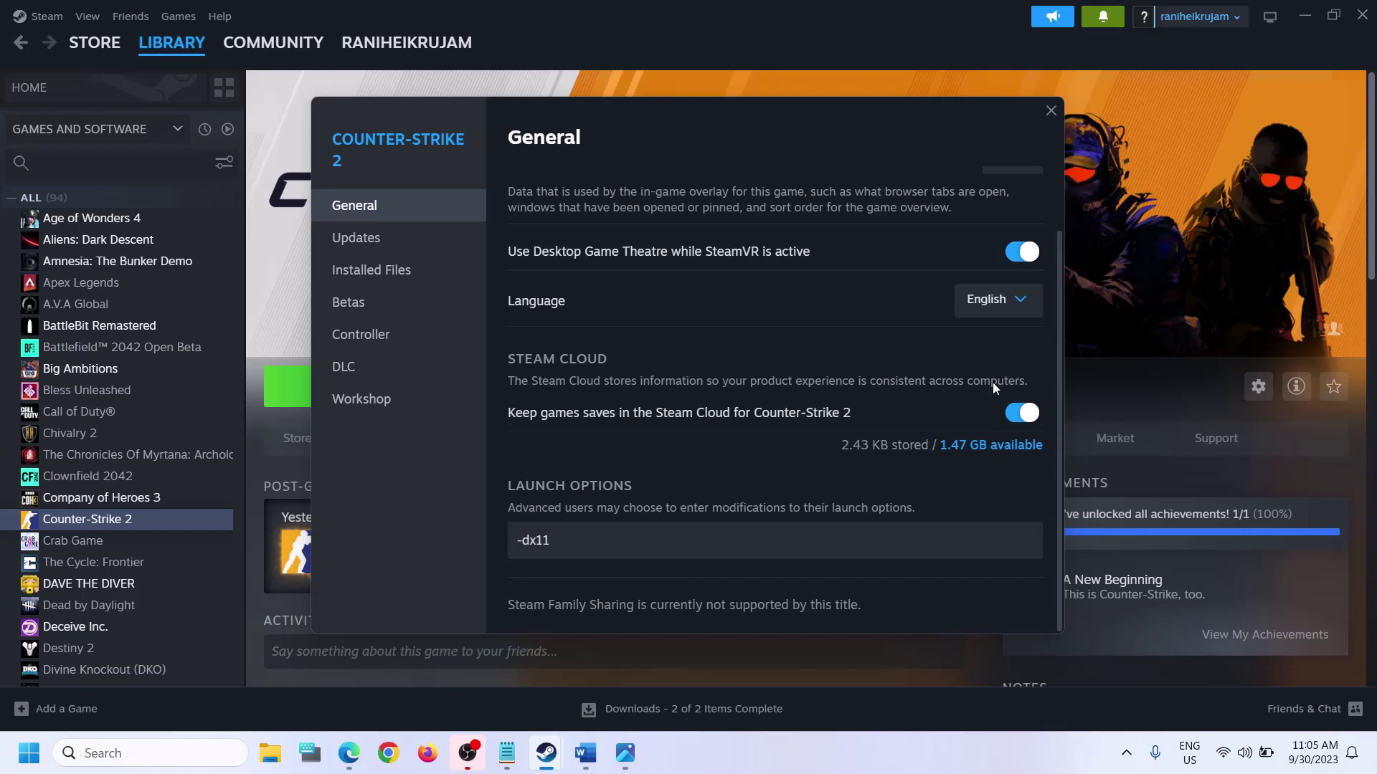
# Step: Remove the -dx11 parameter from the Counter-Strike 2 launch options and close the properties
pyautogui.moveTo(567, 541); pyautogui.dragTo(531, 546)
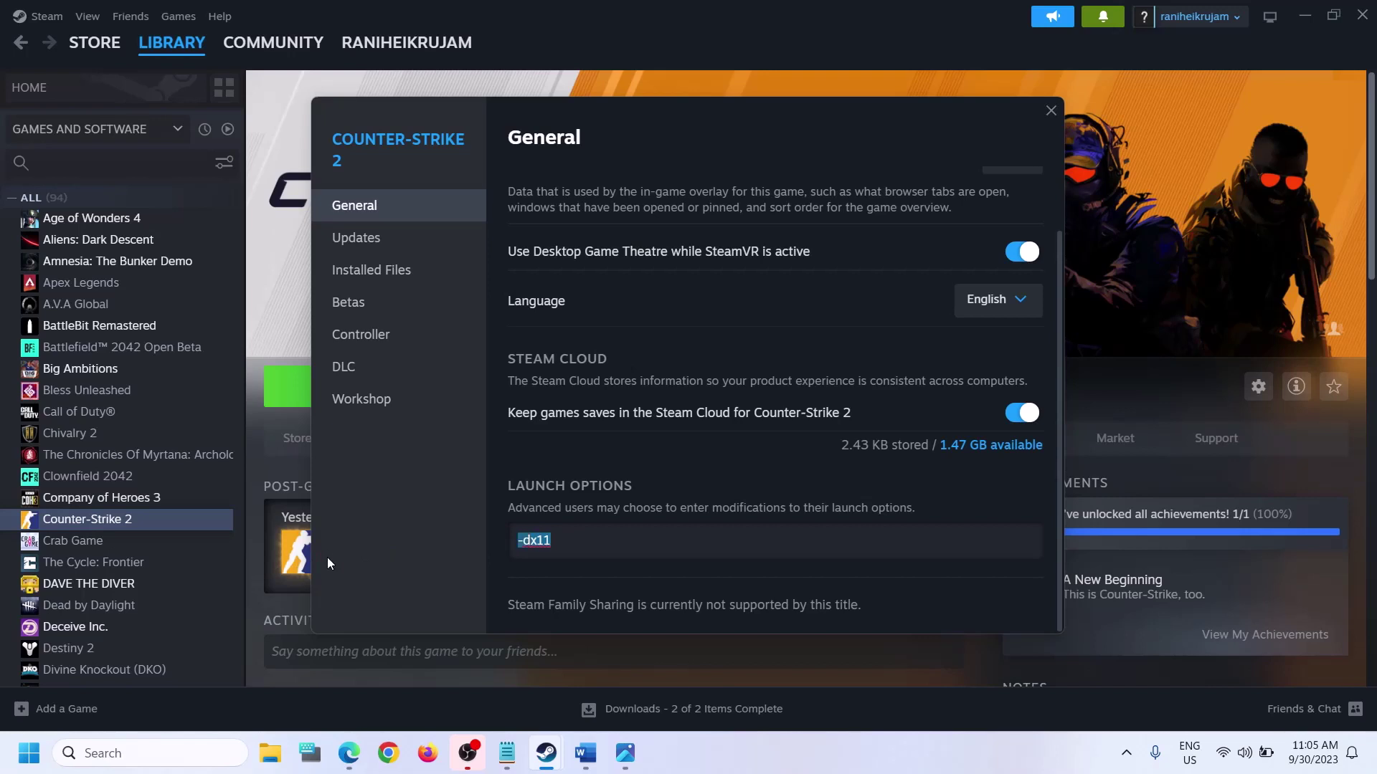
pyautogui.press('BackSpace')
pyautogui.write('x1')
pyautogui.hotkey('ctrl', 'a')
pyautogui.press('BackSpace')
pyautogui.click(1051, 110)
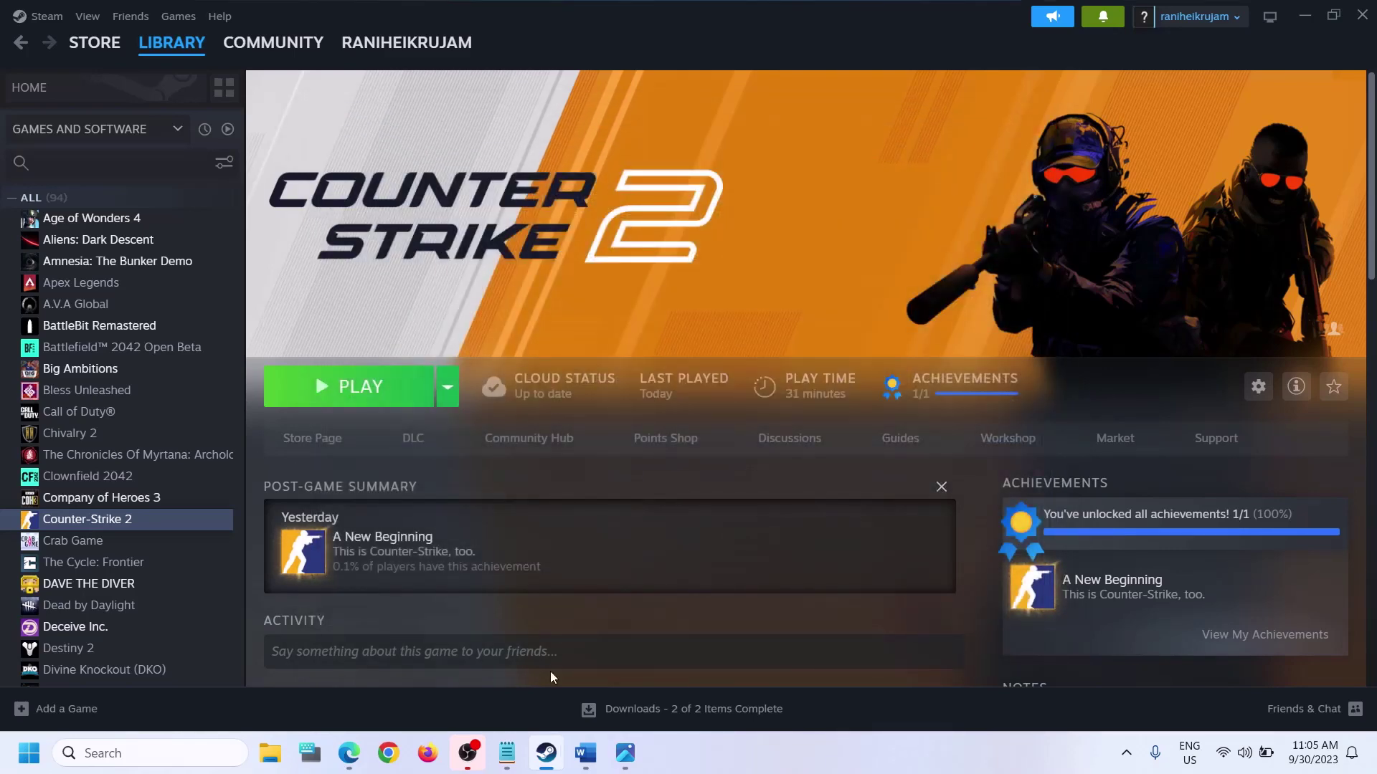
# Step: Read step 2 of the troubleshooting document in Word about launching the game from its installation folder
pyautogui.click(588, 759)
pyautogui.scroll(-3, 341, 562)
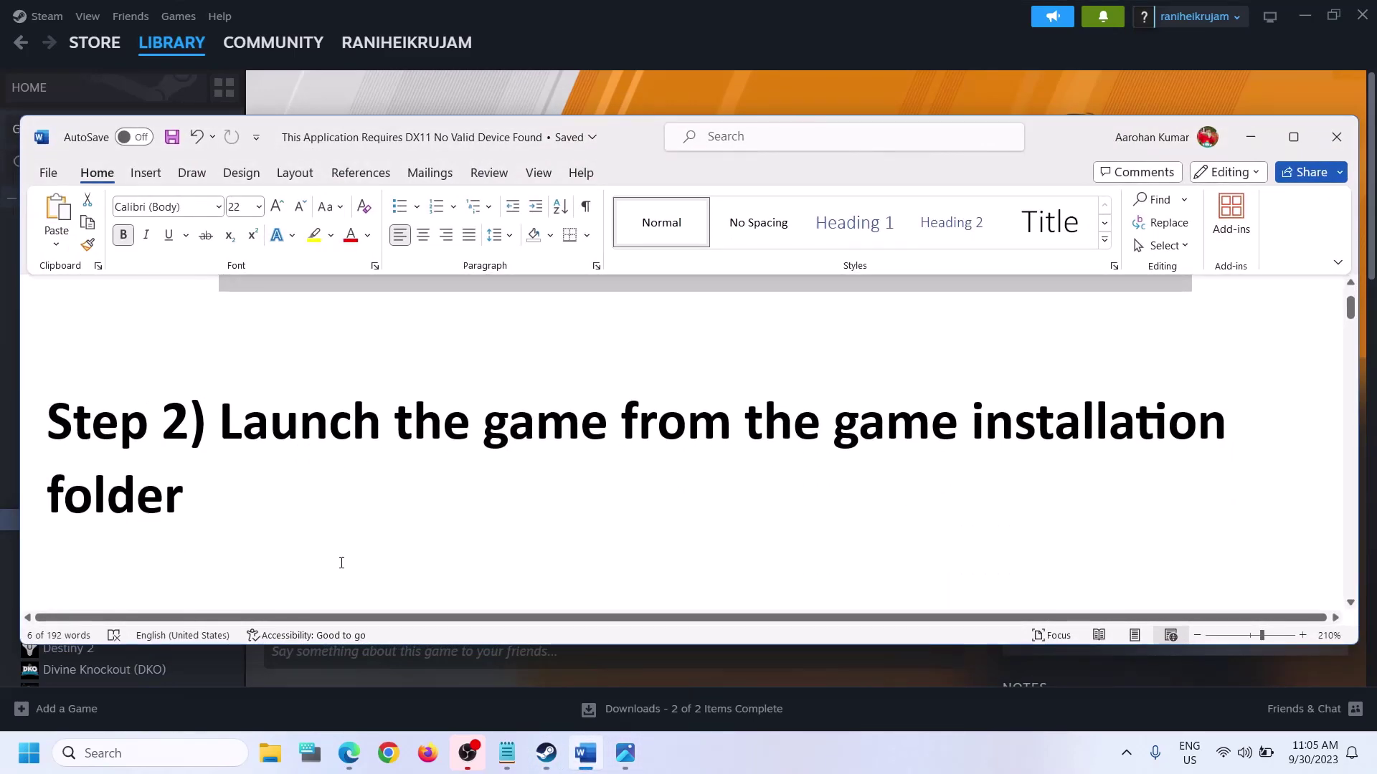
pyautogui.moveTo(211, 425); pyautogui.dragTo(606, 474)
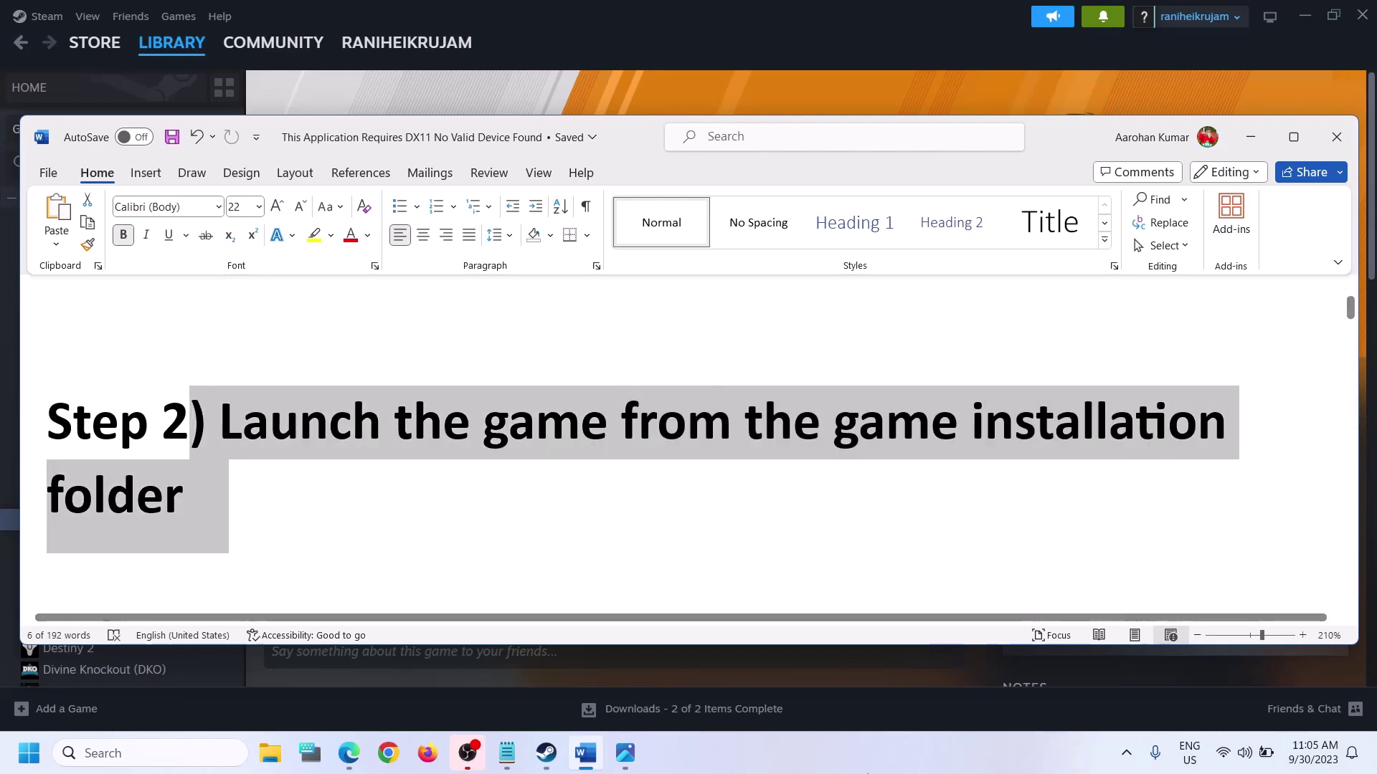
pyautogui.click(865, 755)
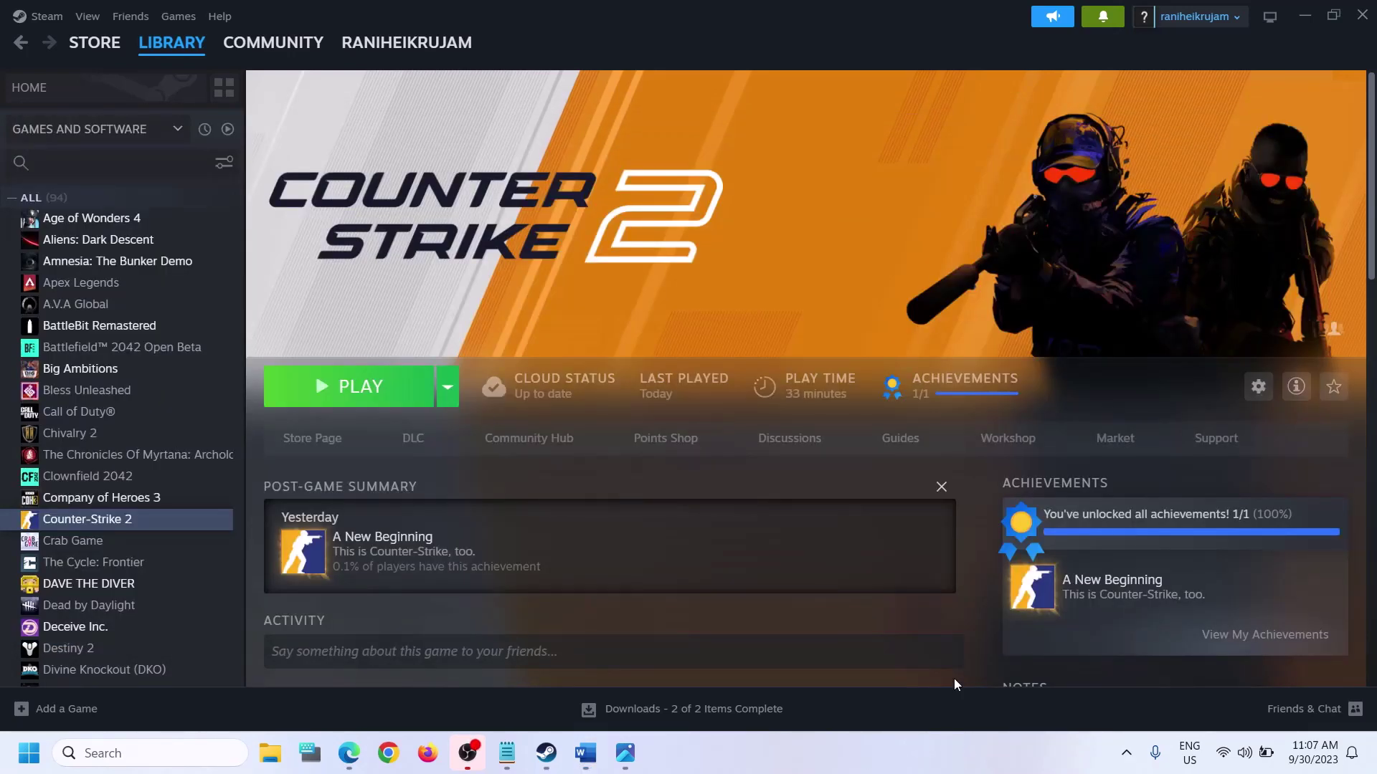
# Step: Browse the local files of Counter-Strike 2 from Steam and open the game\bin\win64 folder
pyautogui.rightClick(77, 522)
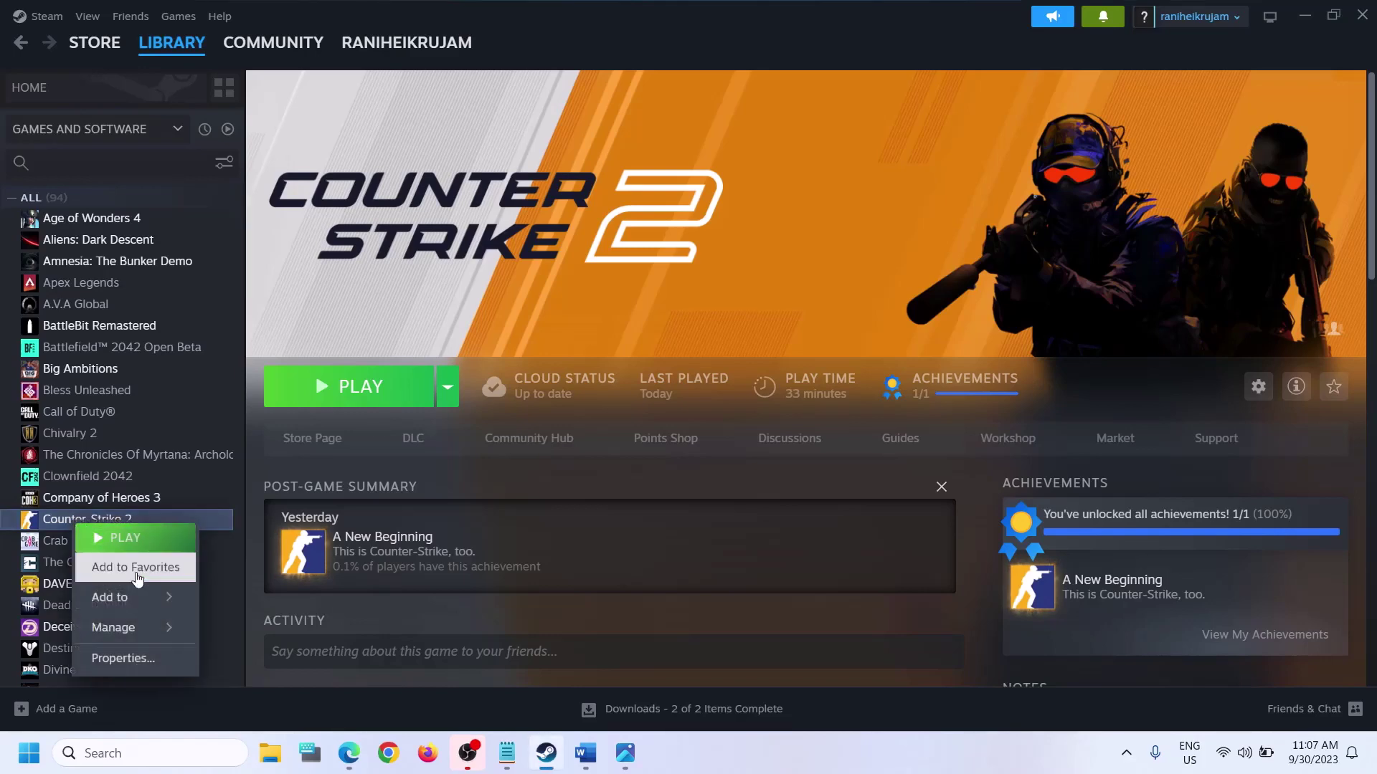
pyautogui.moveTo(144, 630)
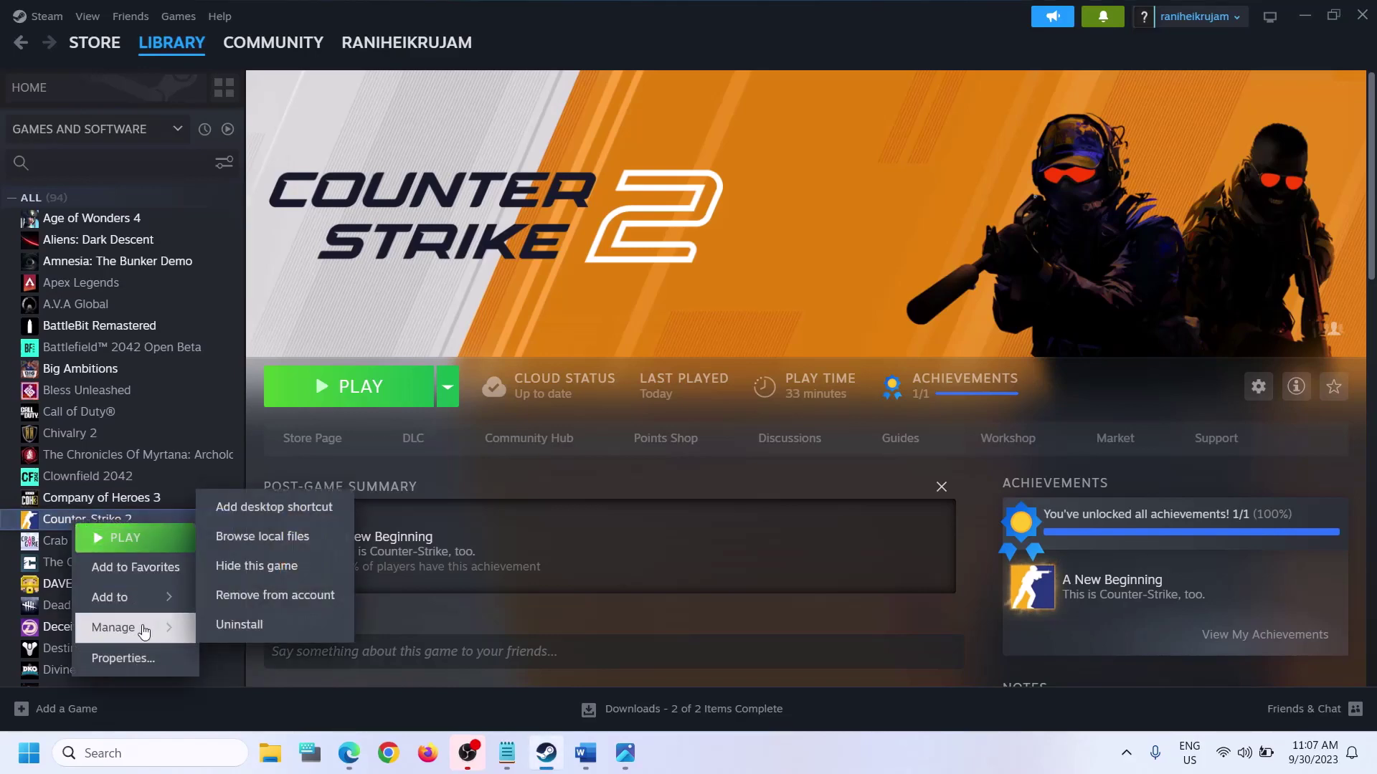
pyautogui.click(322, 544)
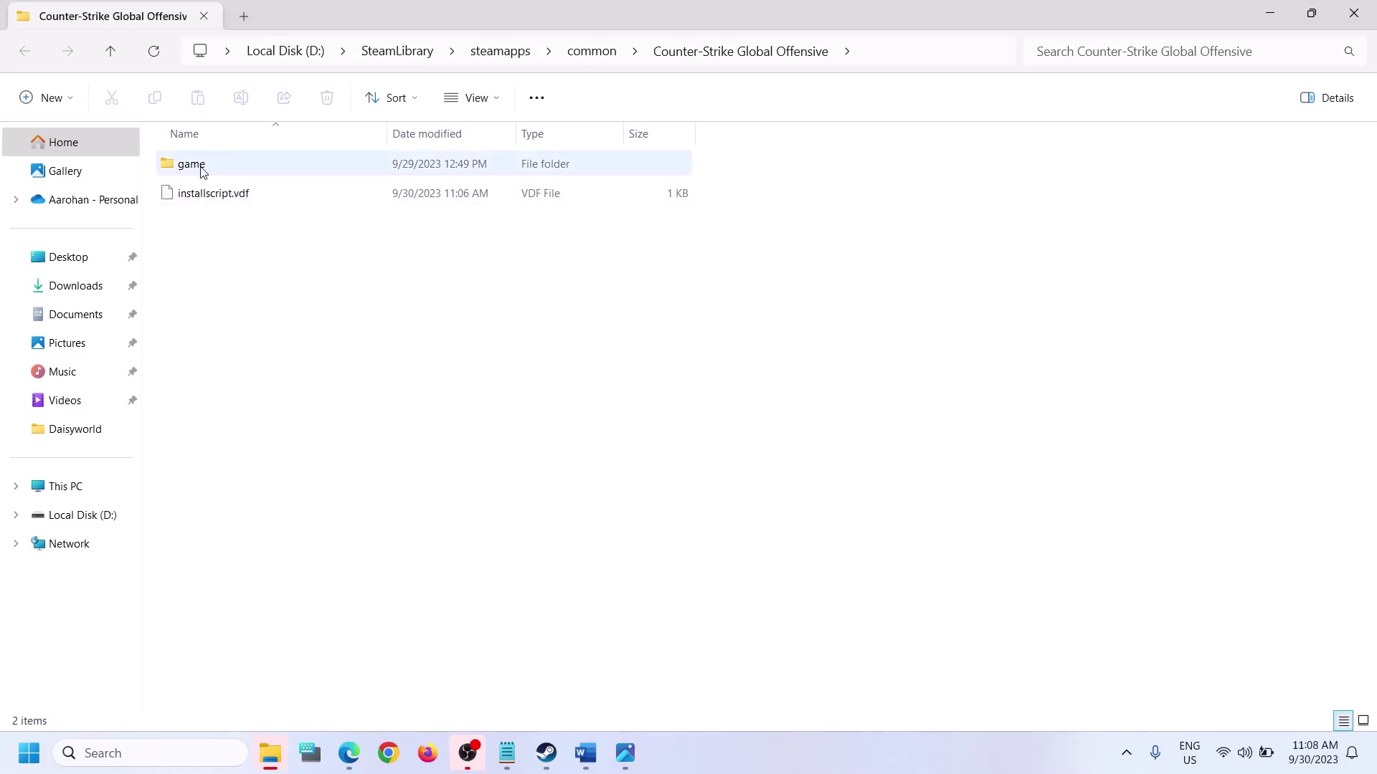
pyautogui.doubleClick(230, 172)
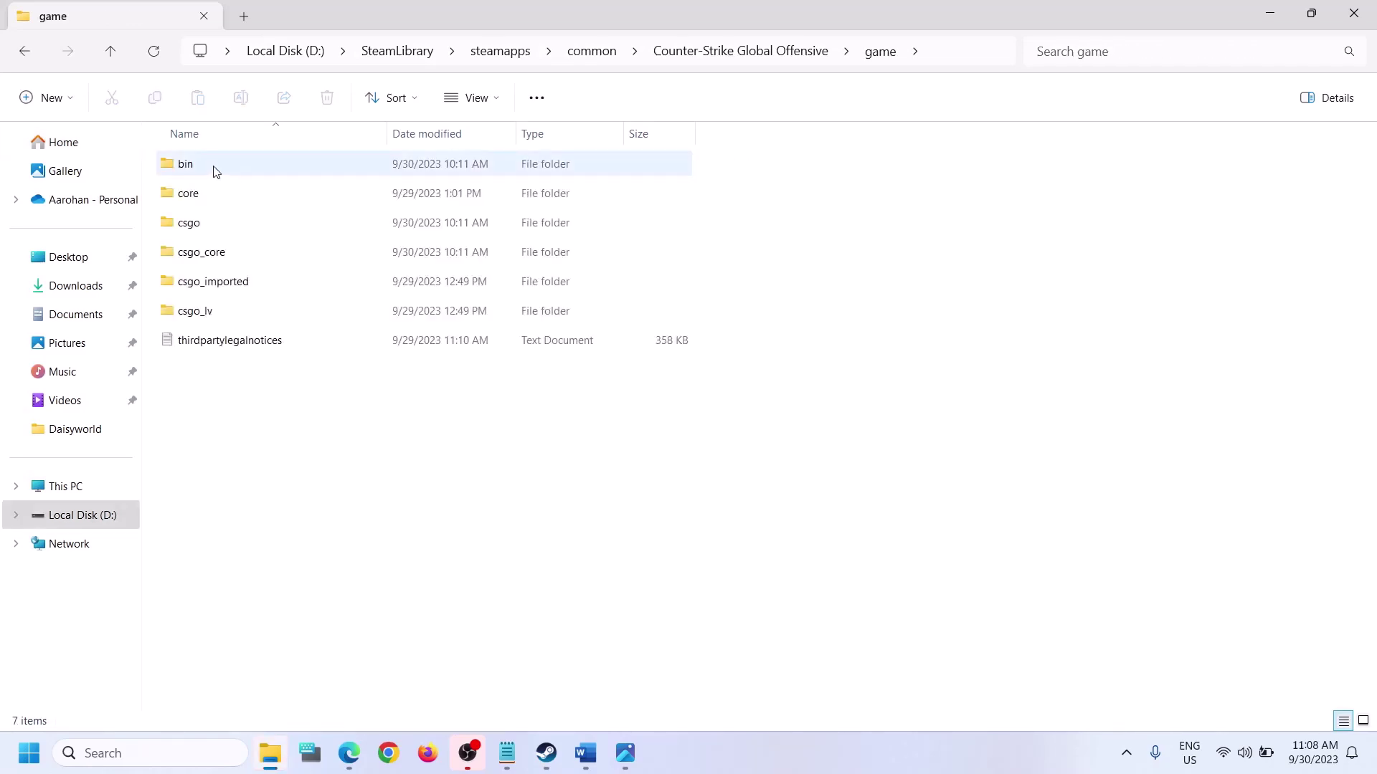
pyautogui.doubleClick(216, 172)
pyautogui.doubleClick(206, 176)
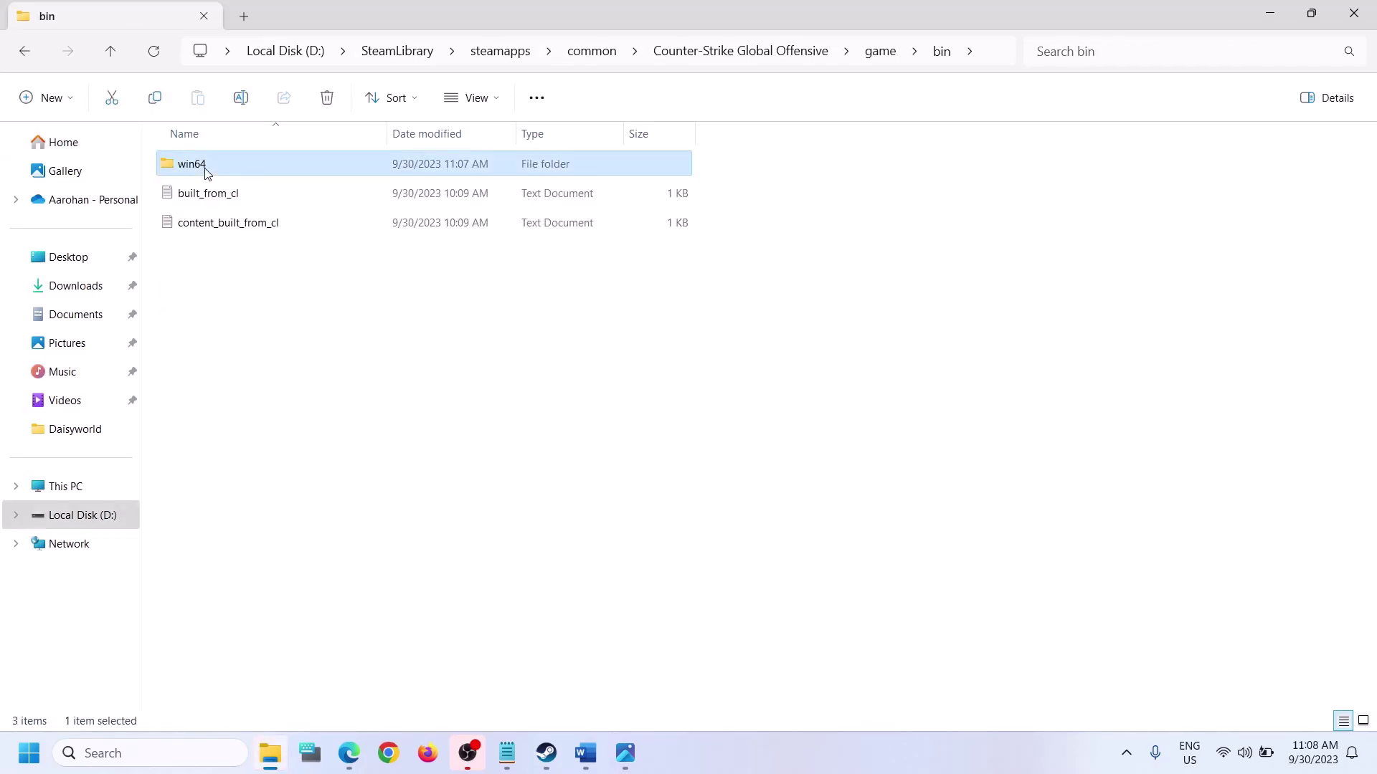
# Step: Launch the game directly from the cs2 application file, quit it from its main menu and close the folder window
pyautogui.click(203, 406)
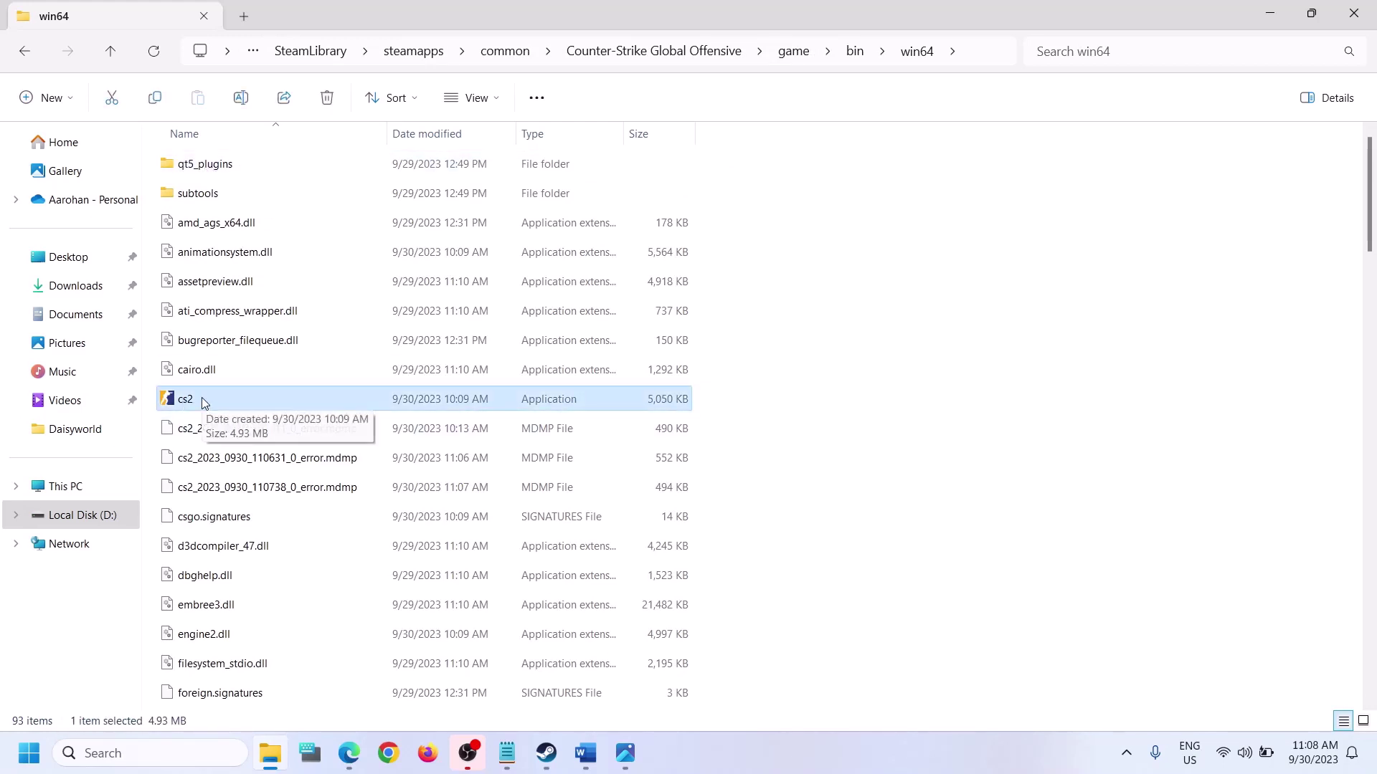
pyautogui.doubleClick(208, 399)
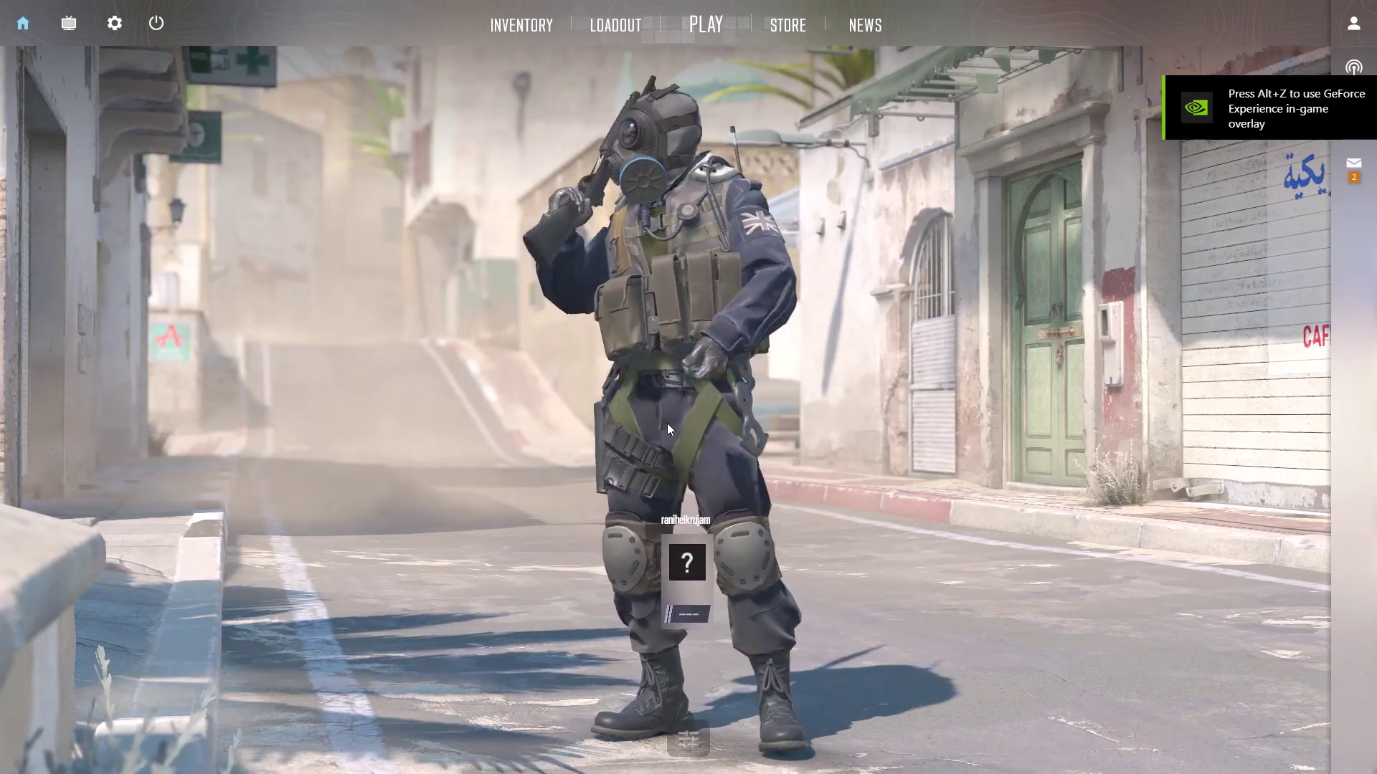
pyautogui.click(156, 22)
pyautogui.click(768, 437)
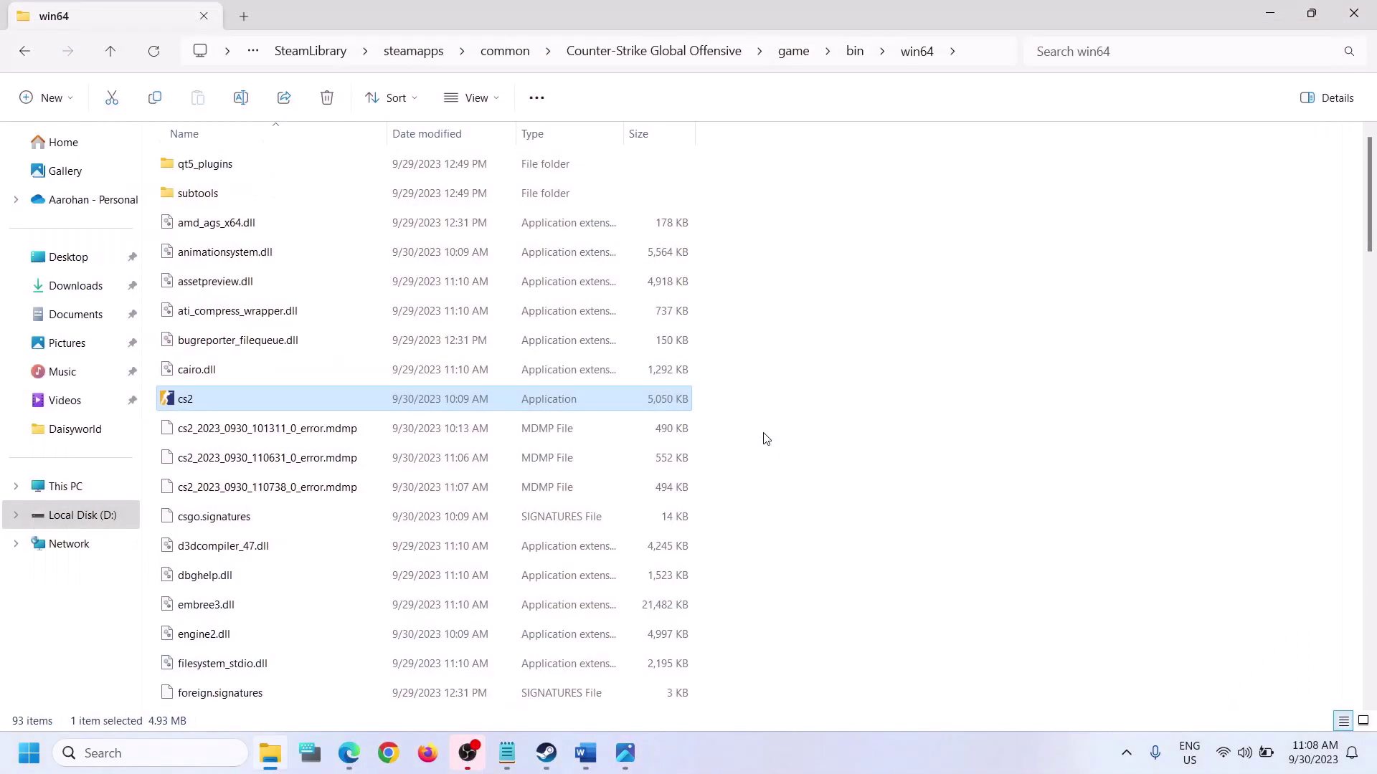
pyautogui.click(1348, 21)
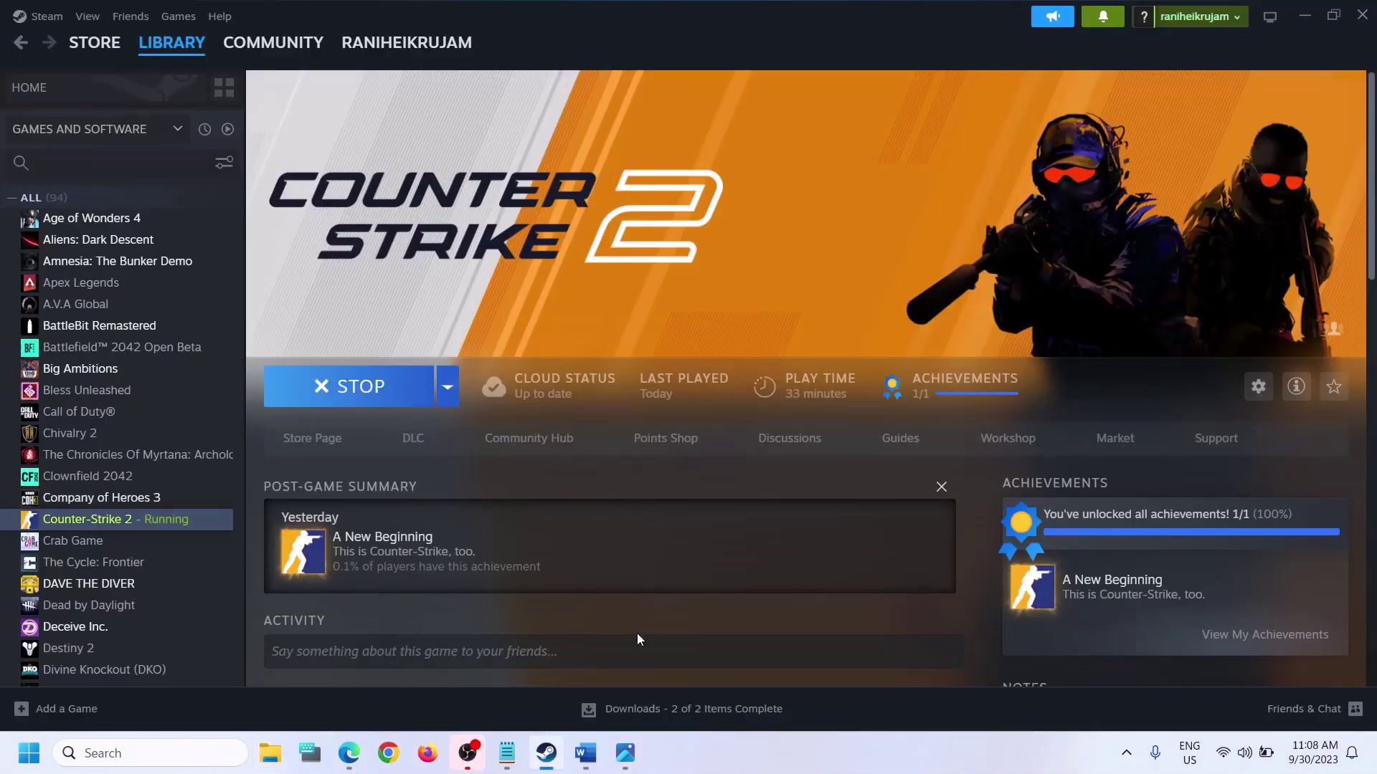
# Step: Read step 3 in the Word document about a clean graphics driver installation, including the NVIDIA and AMD driver links
pyautogui.click(585, 753)
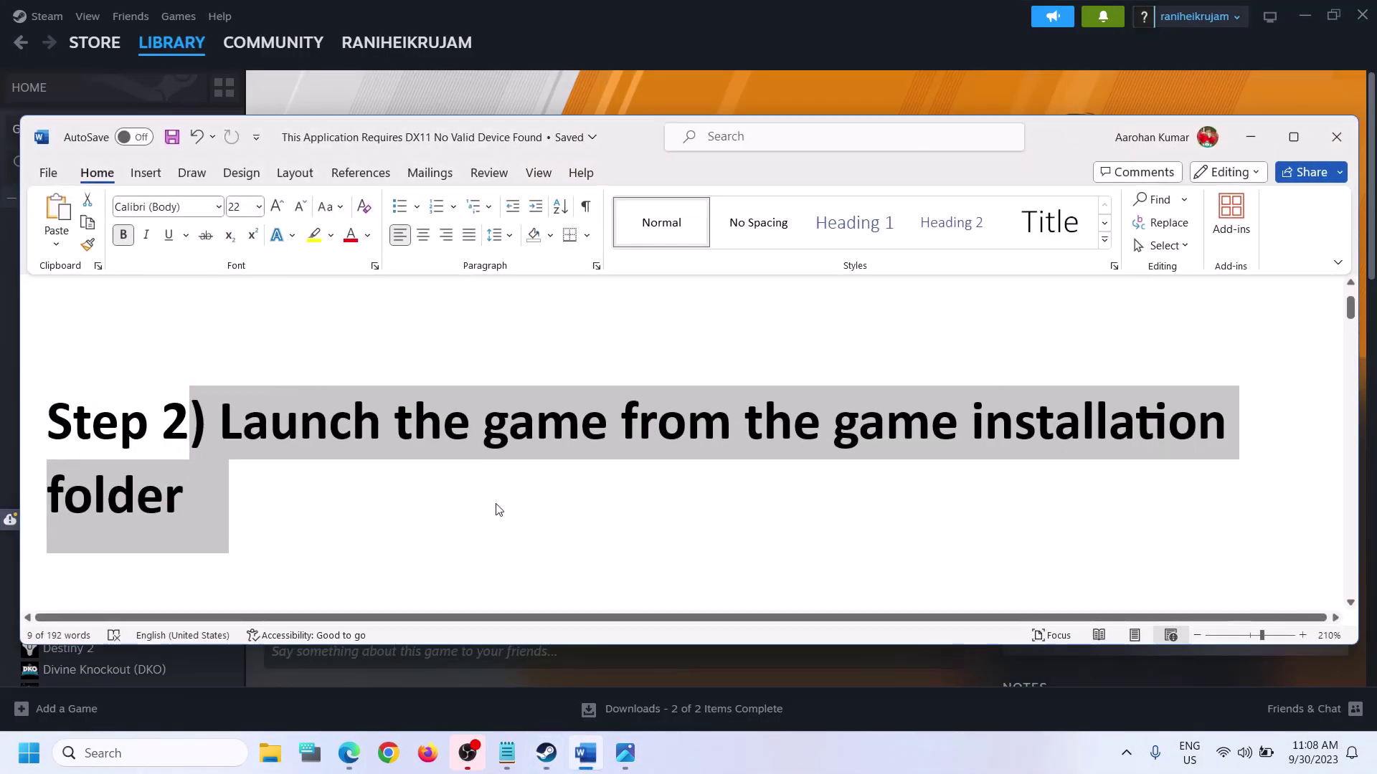
pyautogui.scroll(-5, 499, 509)
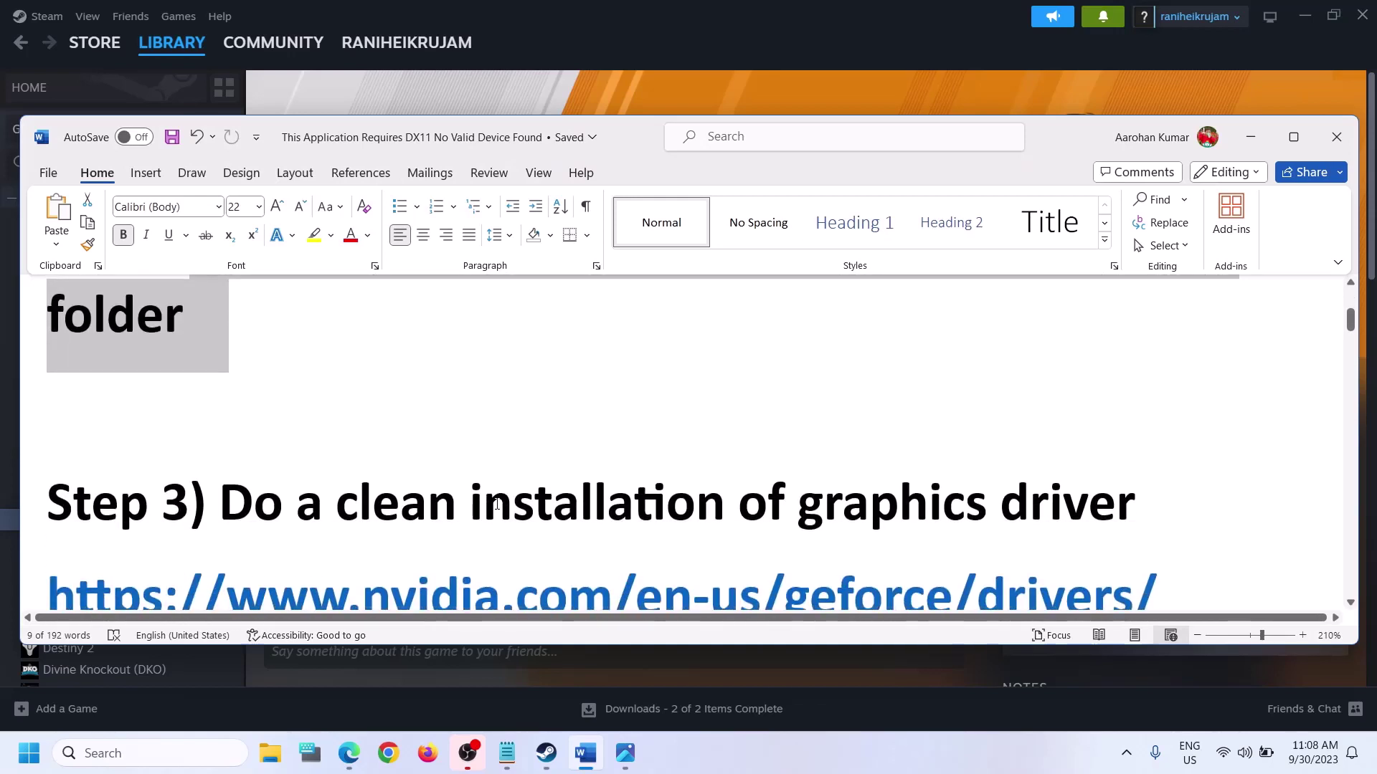
pyautogui.moveTo(219, 324); pyautogui.dragTo(1173, 304)
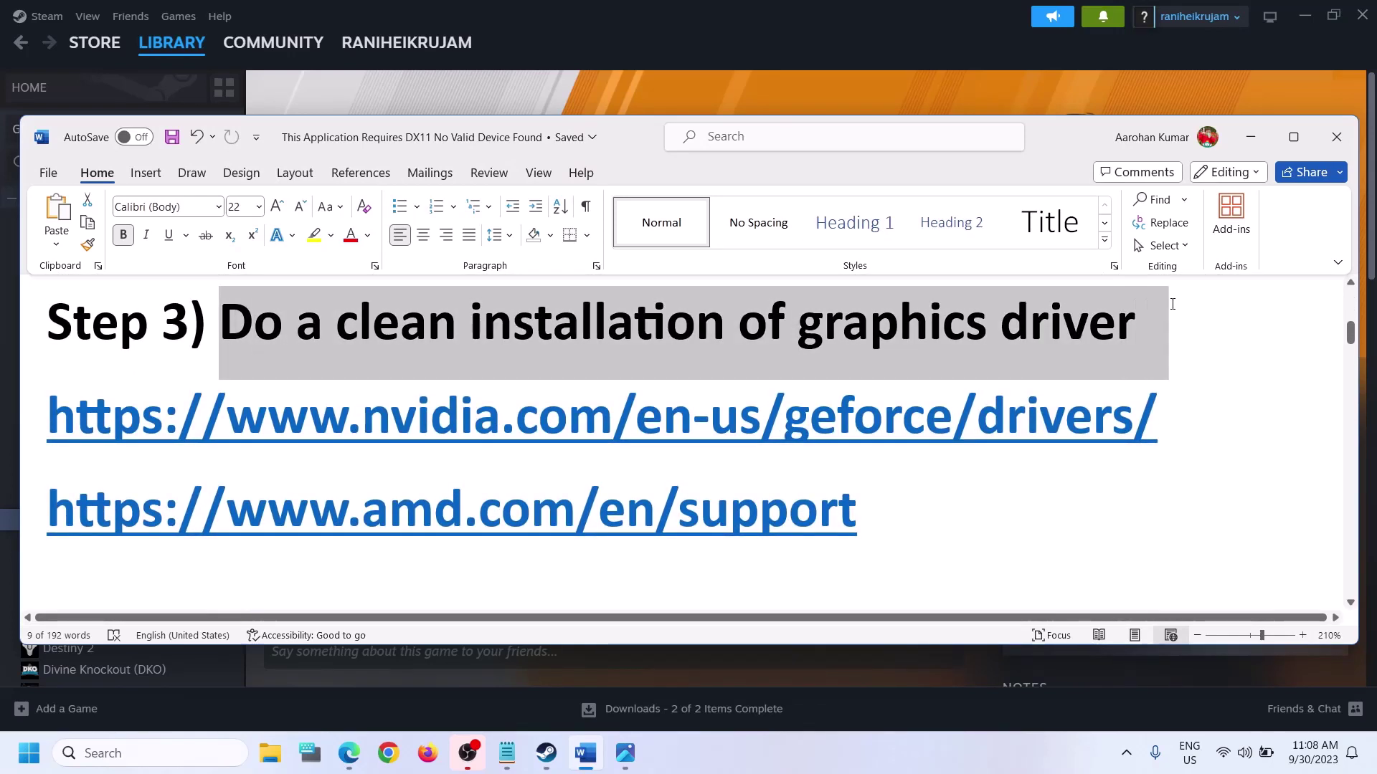
pyautogui.moveTo(141, 415); pyautogui.dragTo(1076, 391)
pyautogui.moveTo(227, 495); pyautogui.dragTo(821, 488)
pyautogui.click(338, 330)
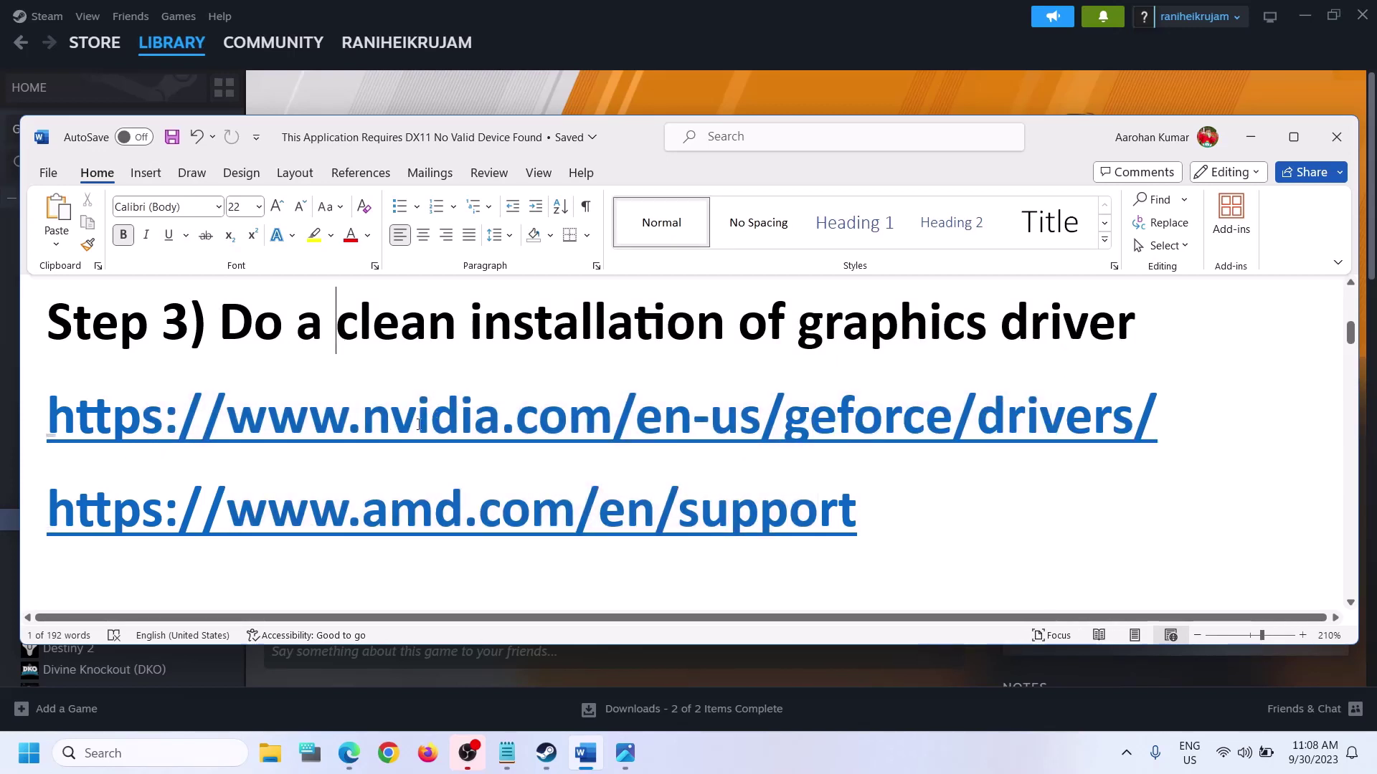
pyautogui.moveTo(391, 420); pyautogui.dragTo(761, 423)
pyautogui.click(945, 771)
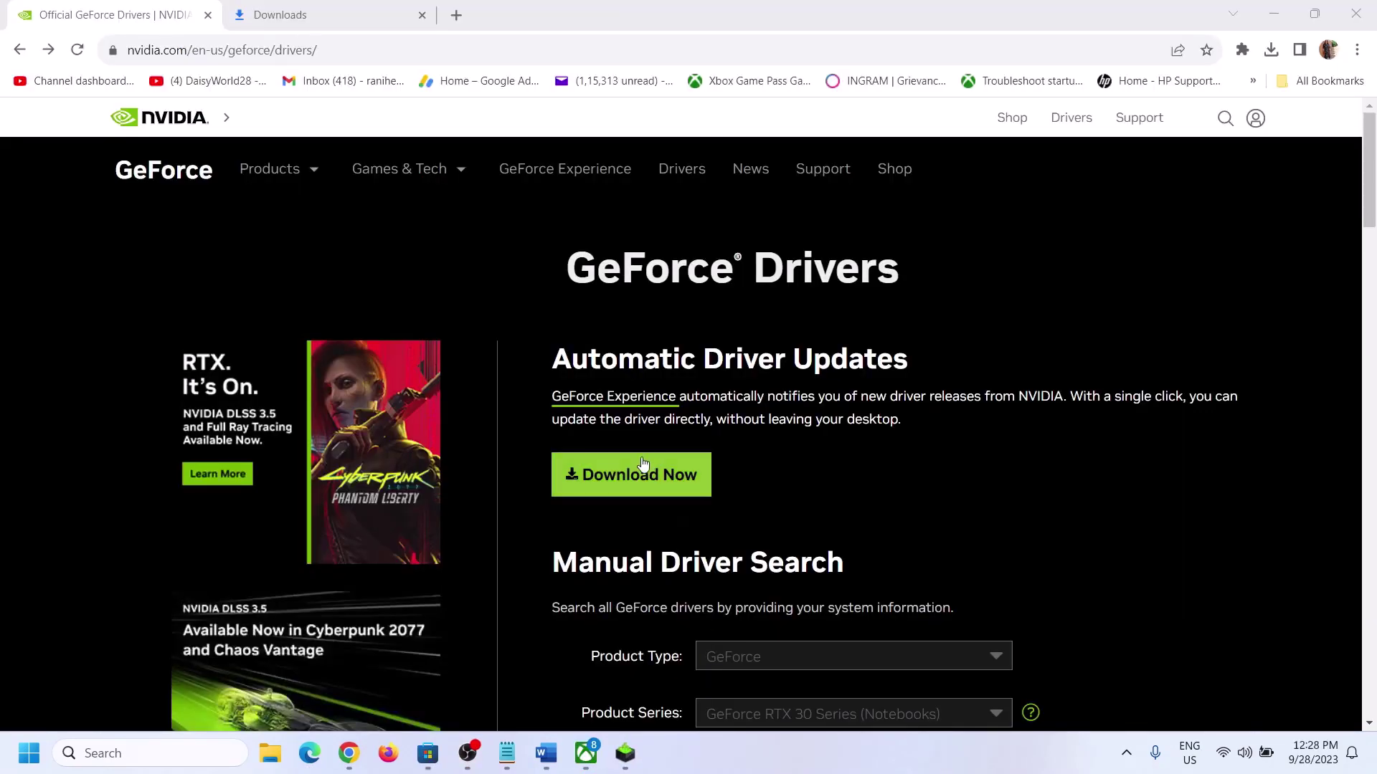
# Step: In the manual driver search, choose GeForce, GeForce RTX 30 Series (Notebooks) and GeForce RTX 3050 Laptop GPU
pyautogui.scroll(-5, 642, 466)
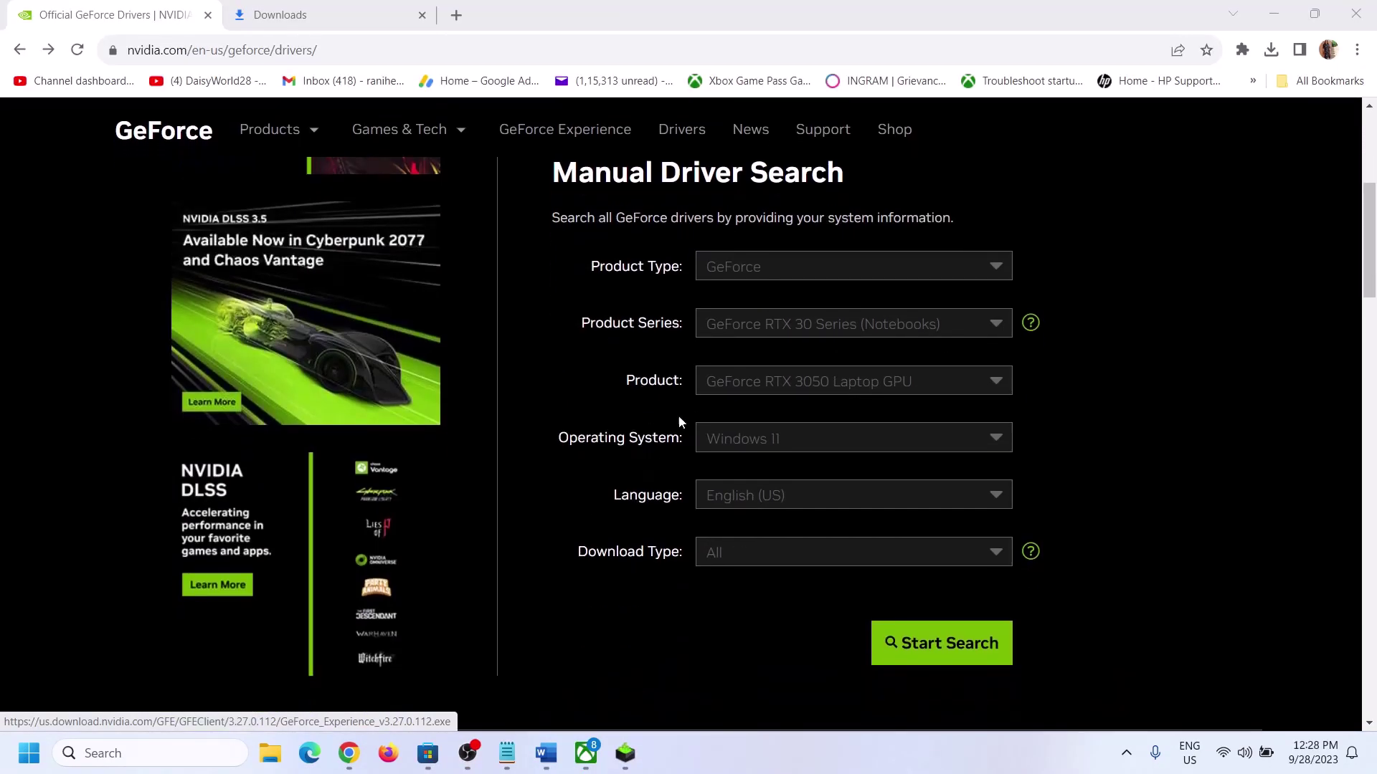
pyautogui.click(787, 266)
pyautogui.click(759, 298)
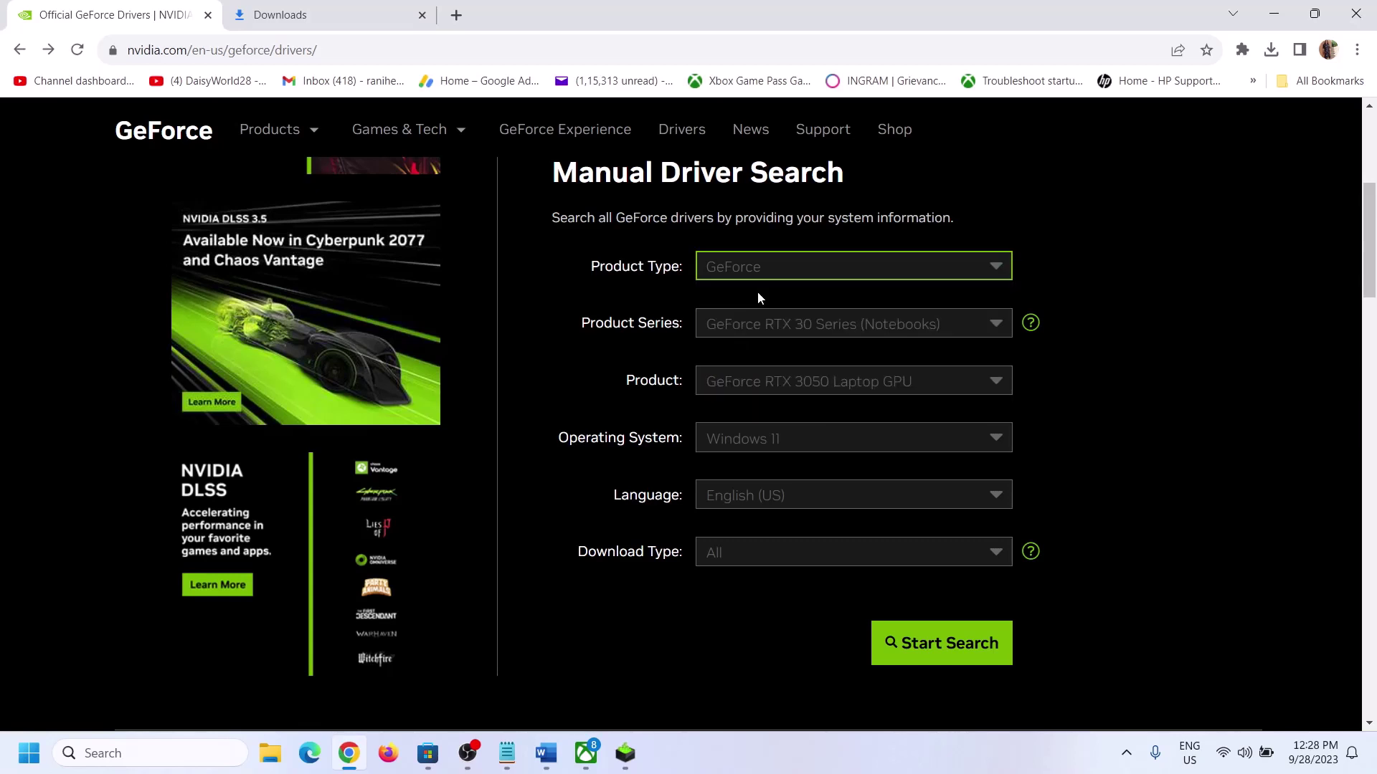
pyautogui.click(778, 324)
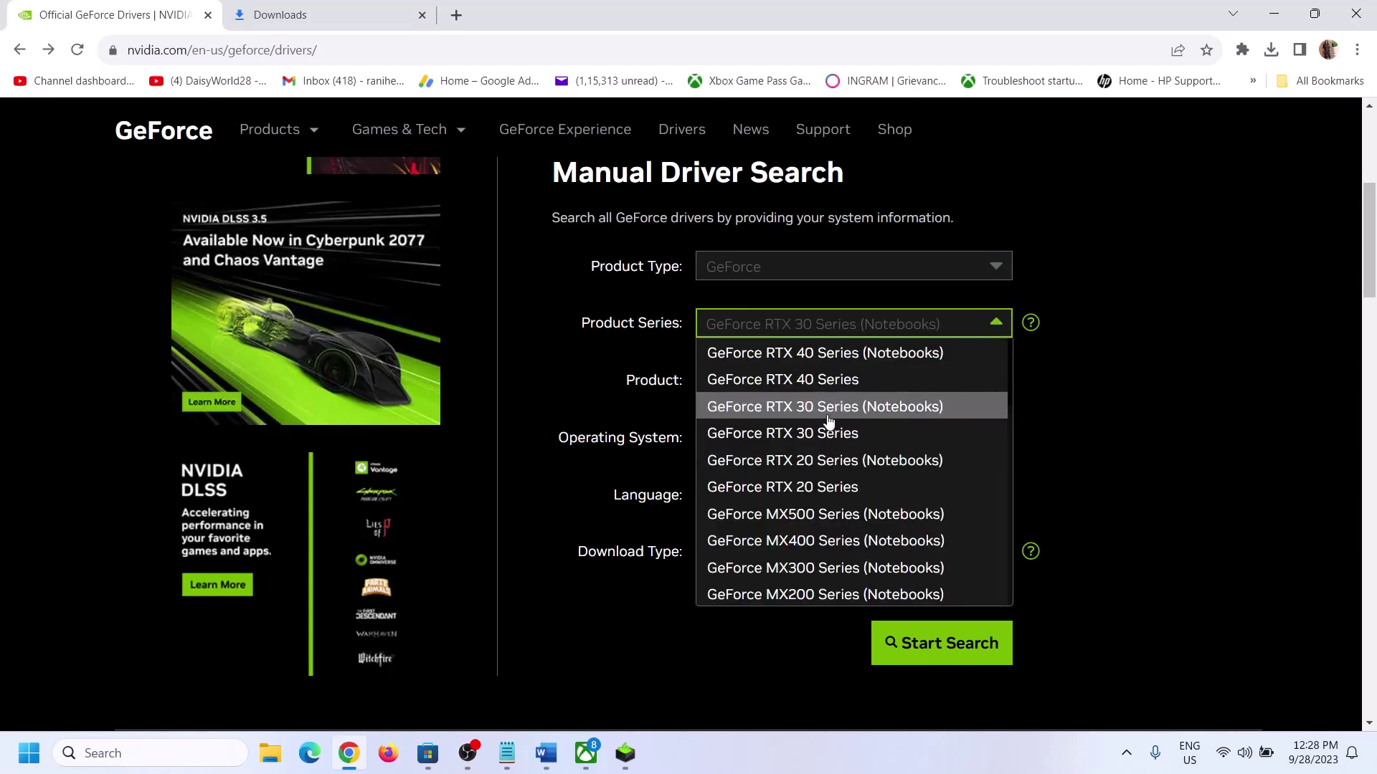
pyautogui.click(846, 407)
pyautogui.click(829, 395)
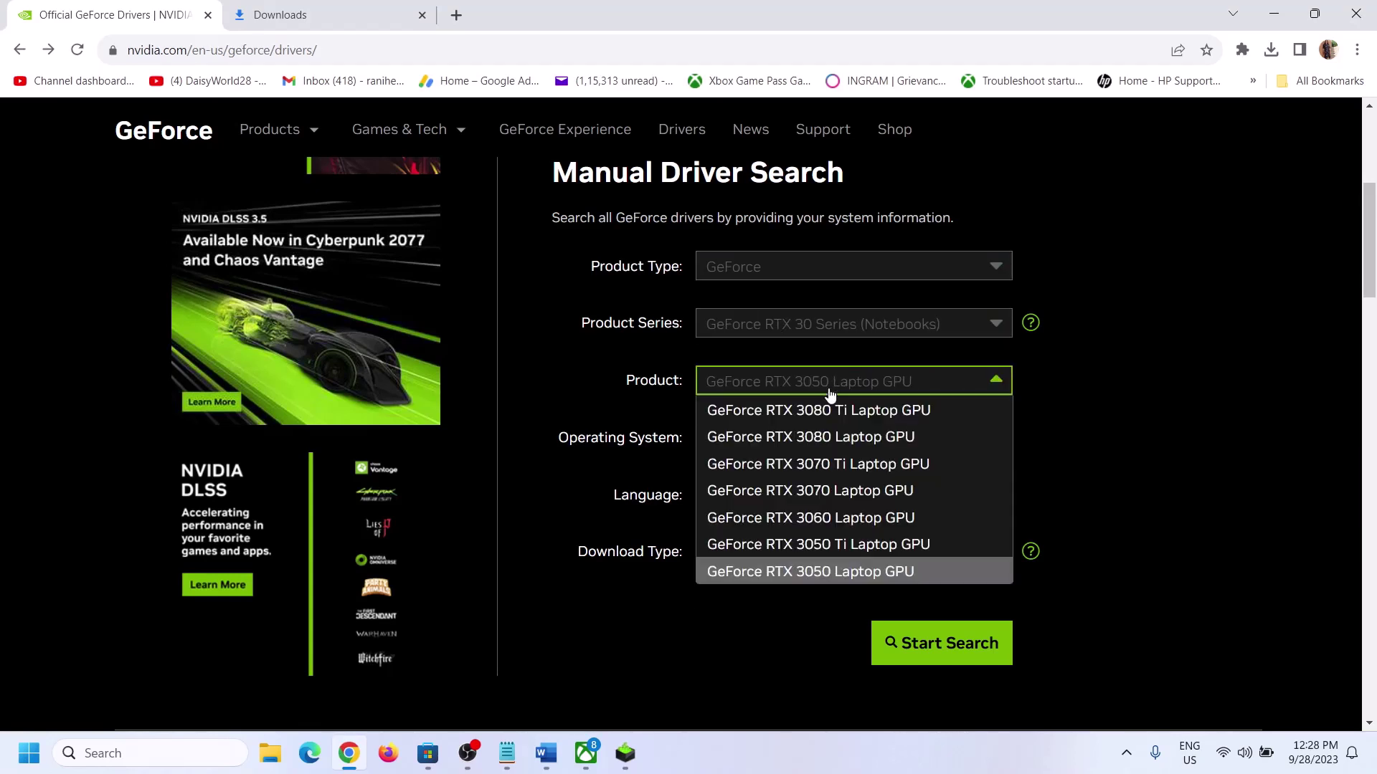
pyautogui.click(843, 574)
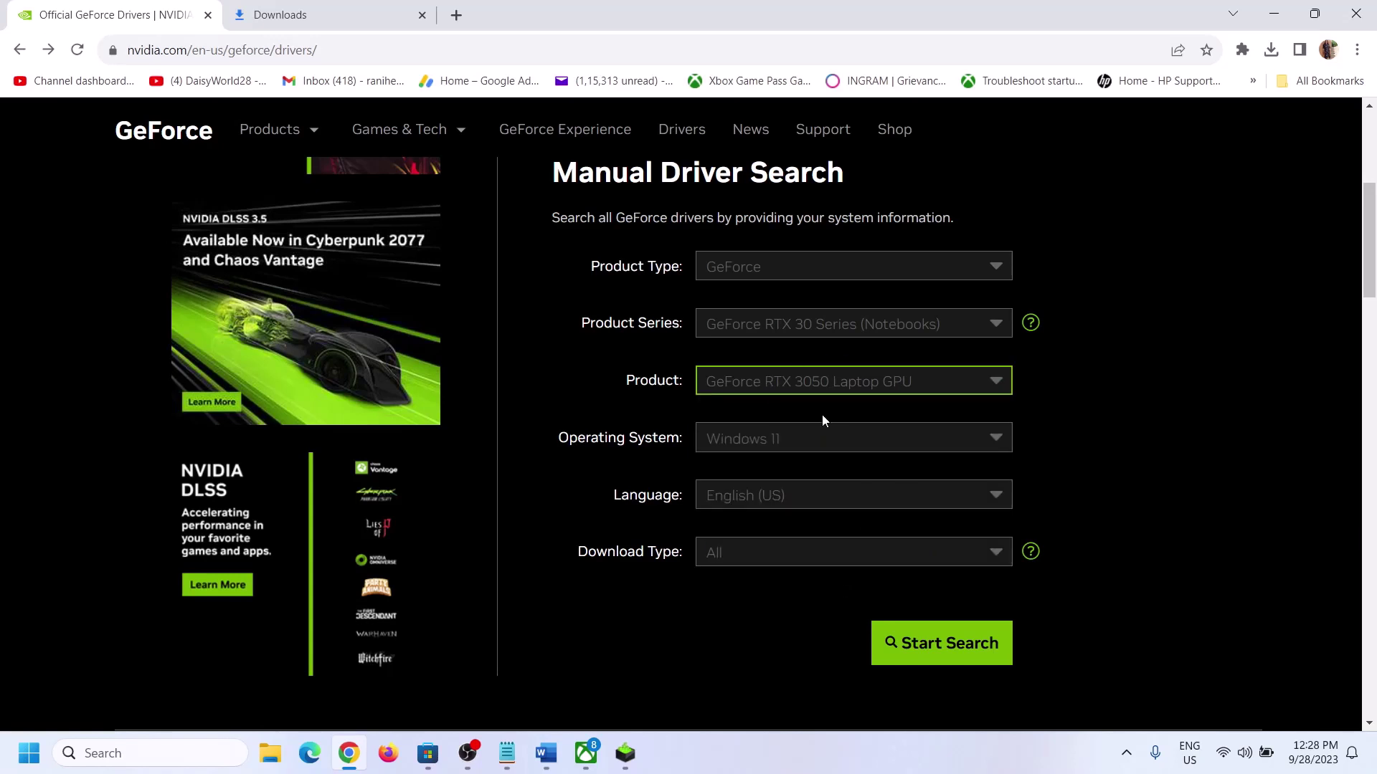
# Step: Set the operating system to Windows 11 and start the driver search
pyautogui.click(851, 328)
pyautogui.click(655, 381)
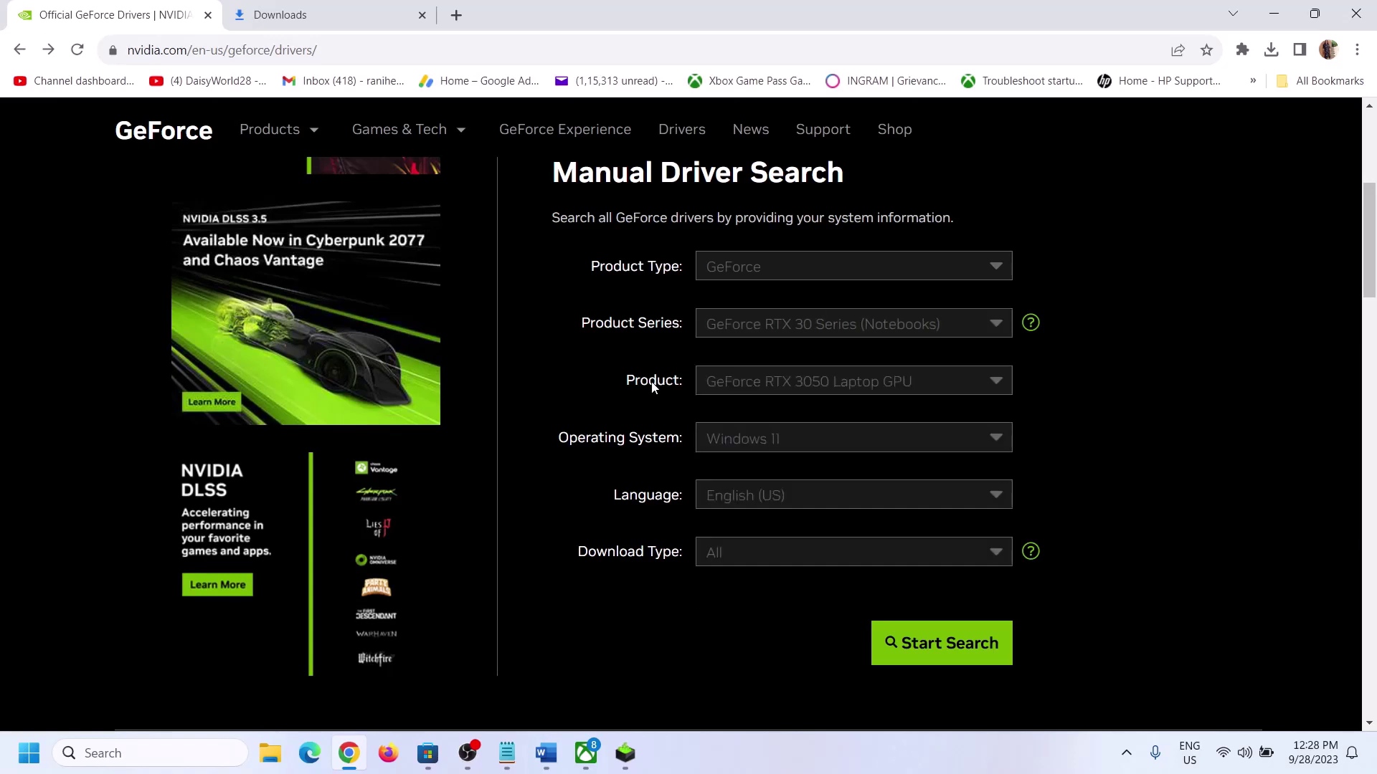
pyautogui.click(777, 385)
pyautogui.click(651, 412)
pyautogui.click(766, 447)
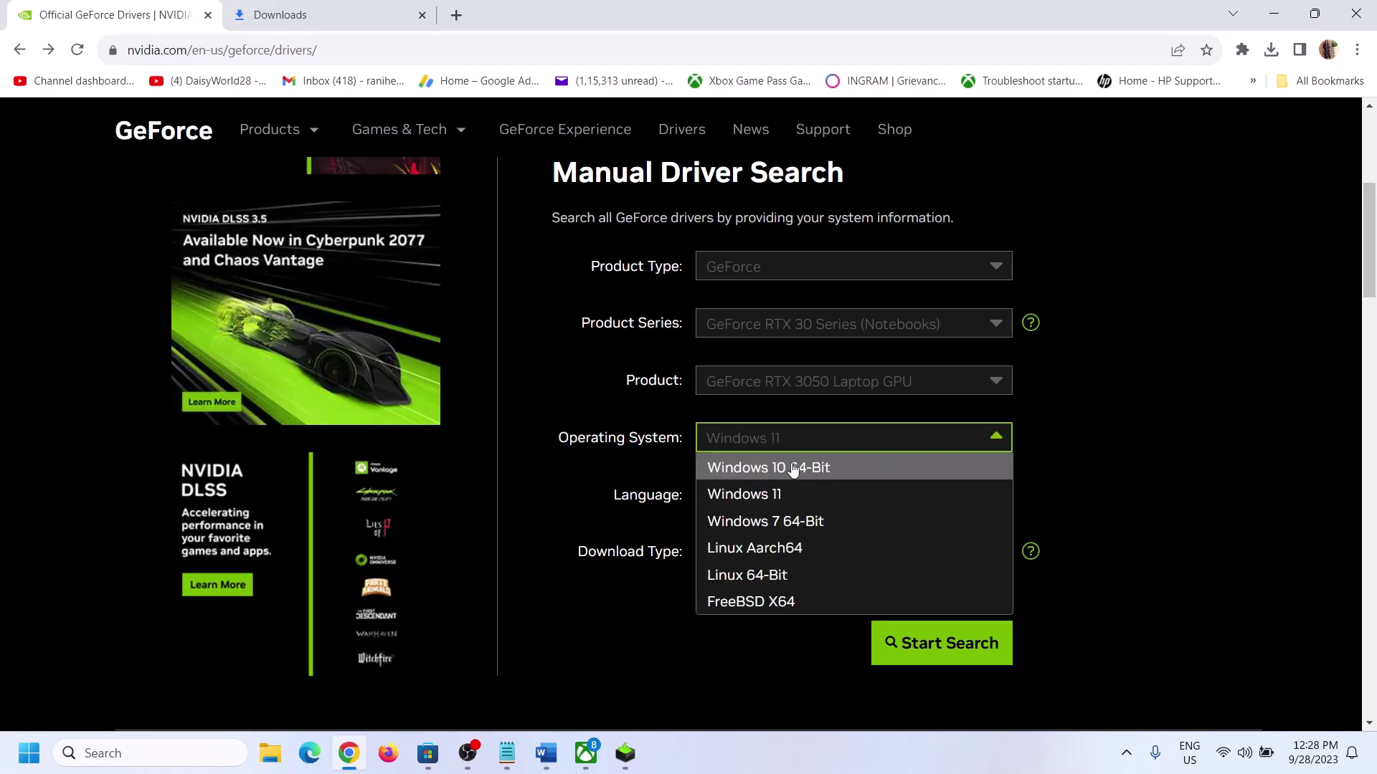
pyautogui.click(781, 497)
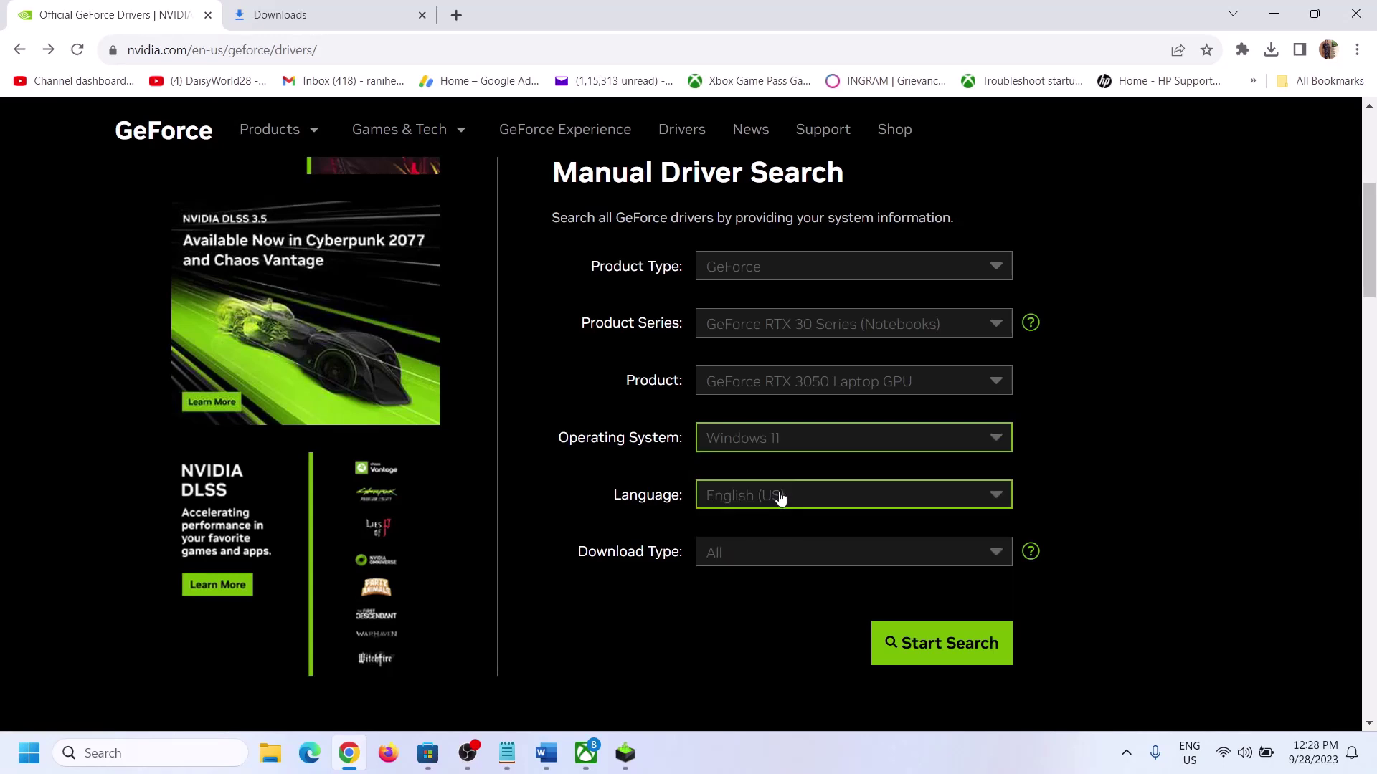
pyautogui.click(950, 658)
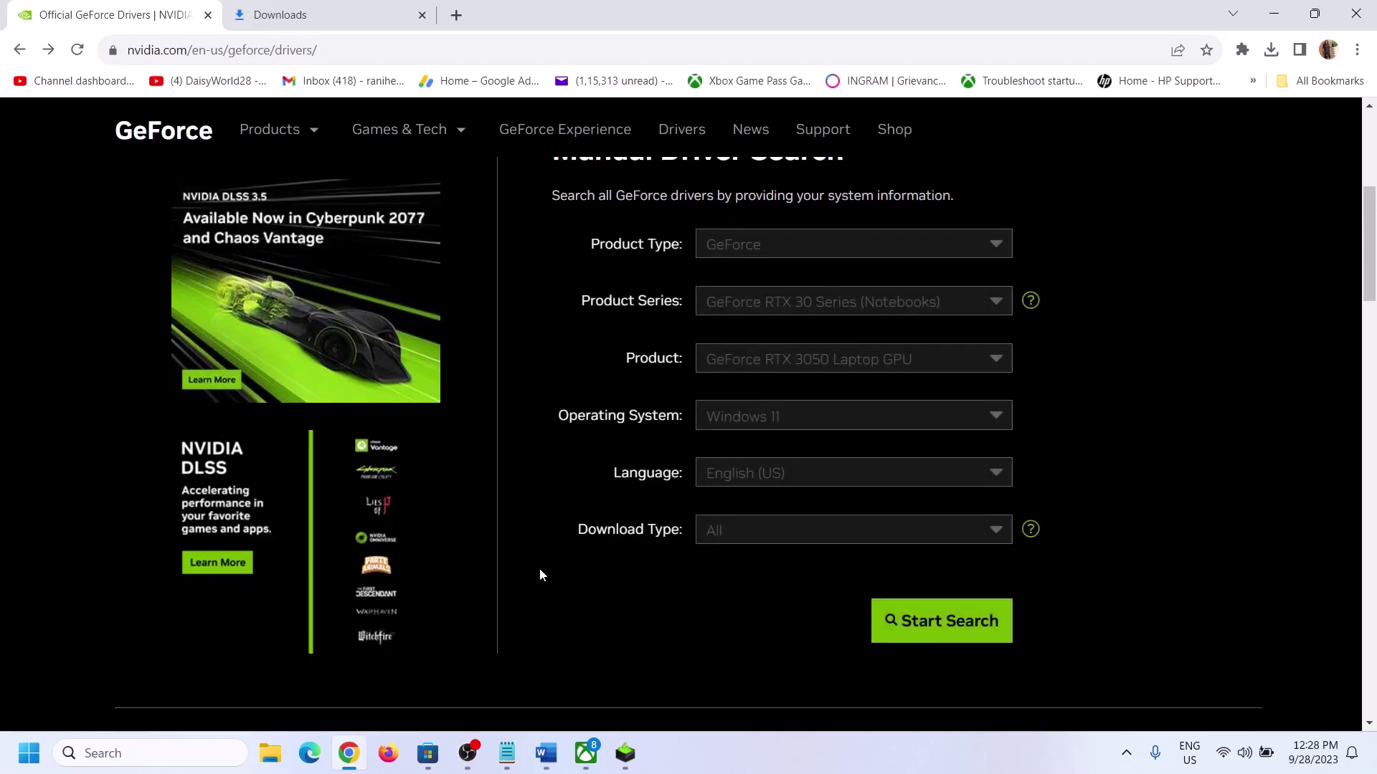
# Step: Download the GeForce Game Ready Driver version 537.42 from the driver results and check its progress in the recent downloads
pyautogui.scroll(2, 539, 571)
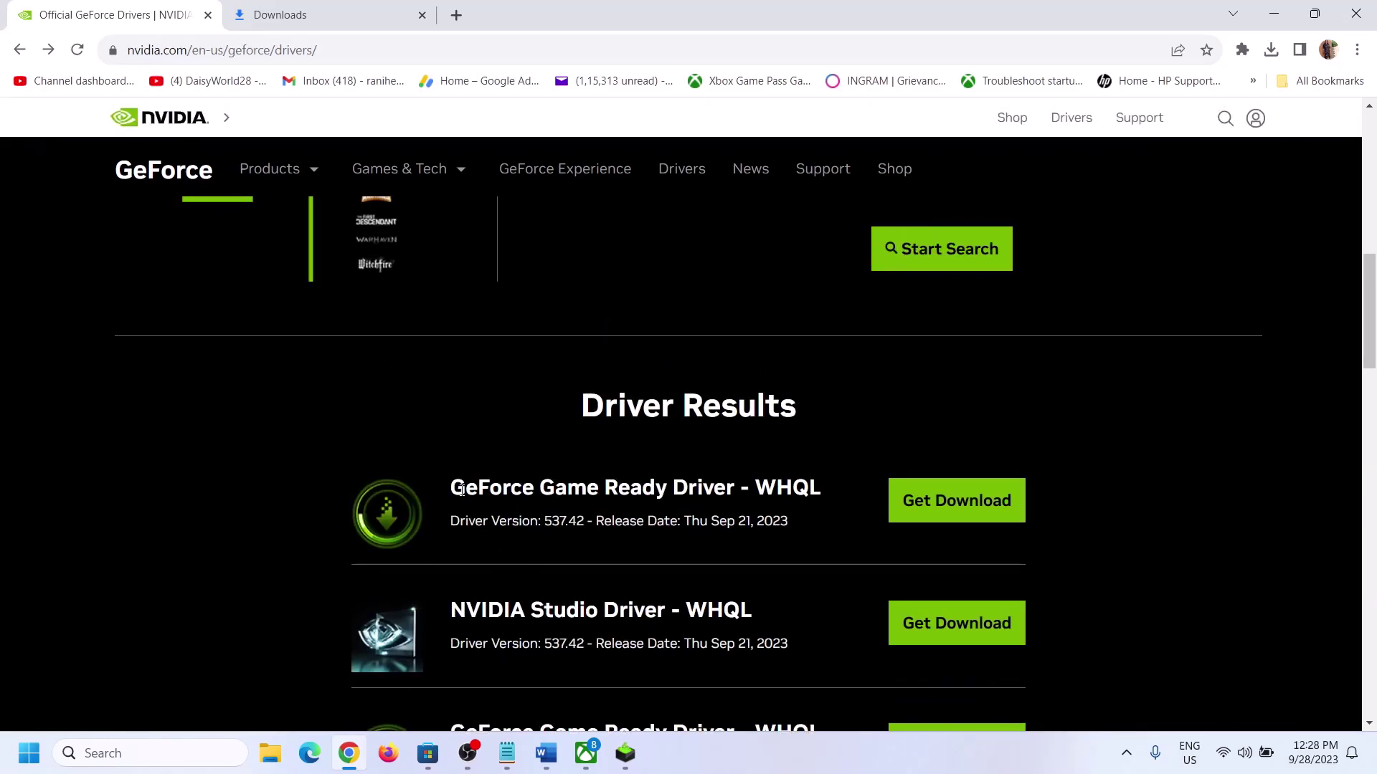
pyautogui.moveTo(453, 488); pyautogui.dragTo(734, 481)
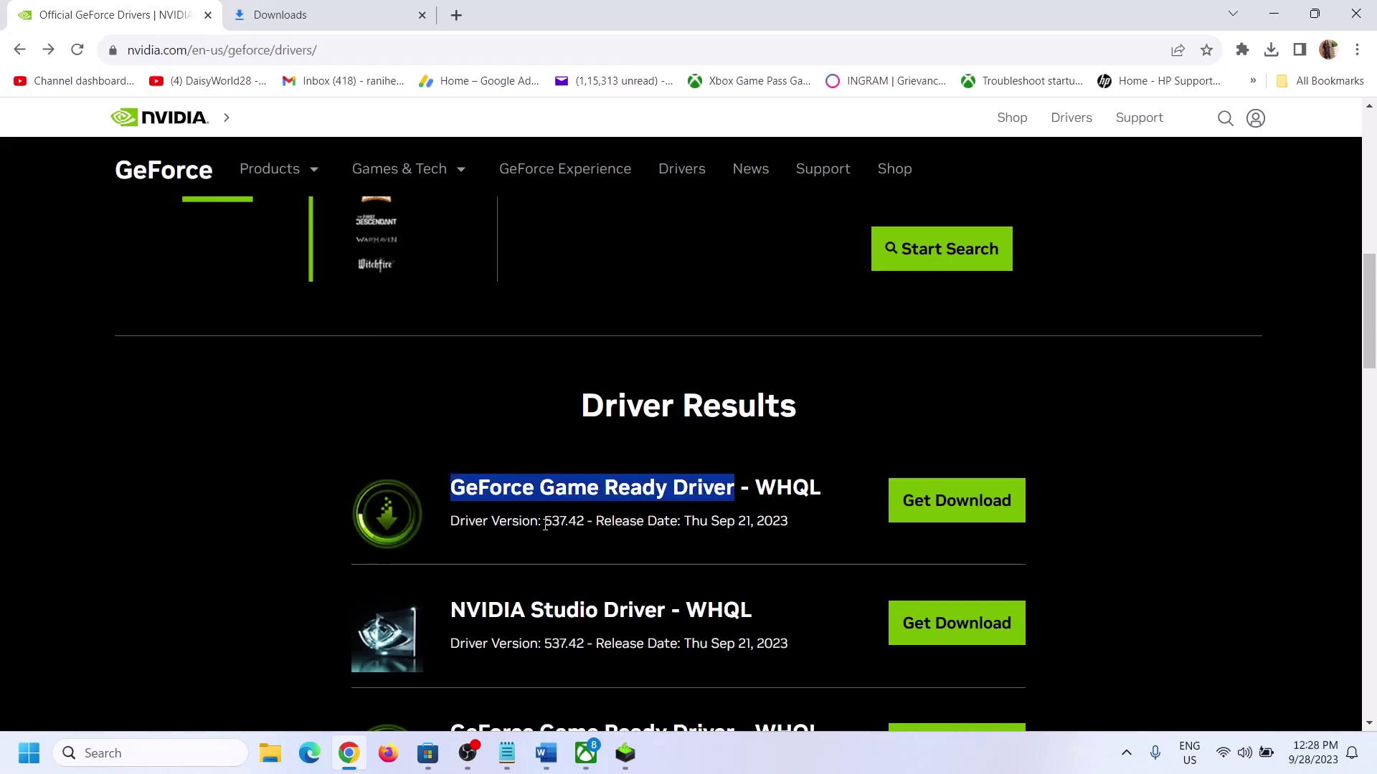
pyautogui.moveTo(545, 526); pyautogui.dragTo(580, 522)
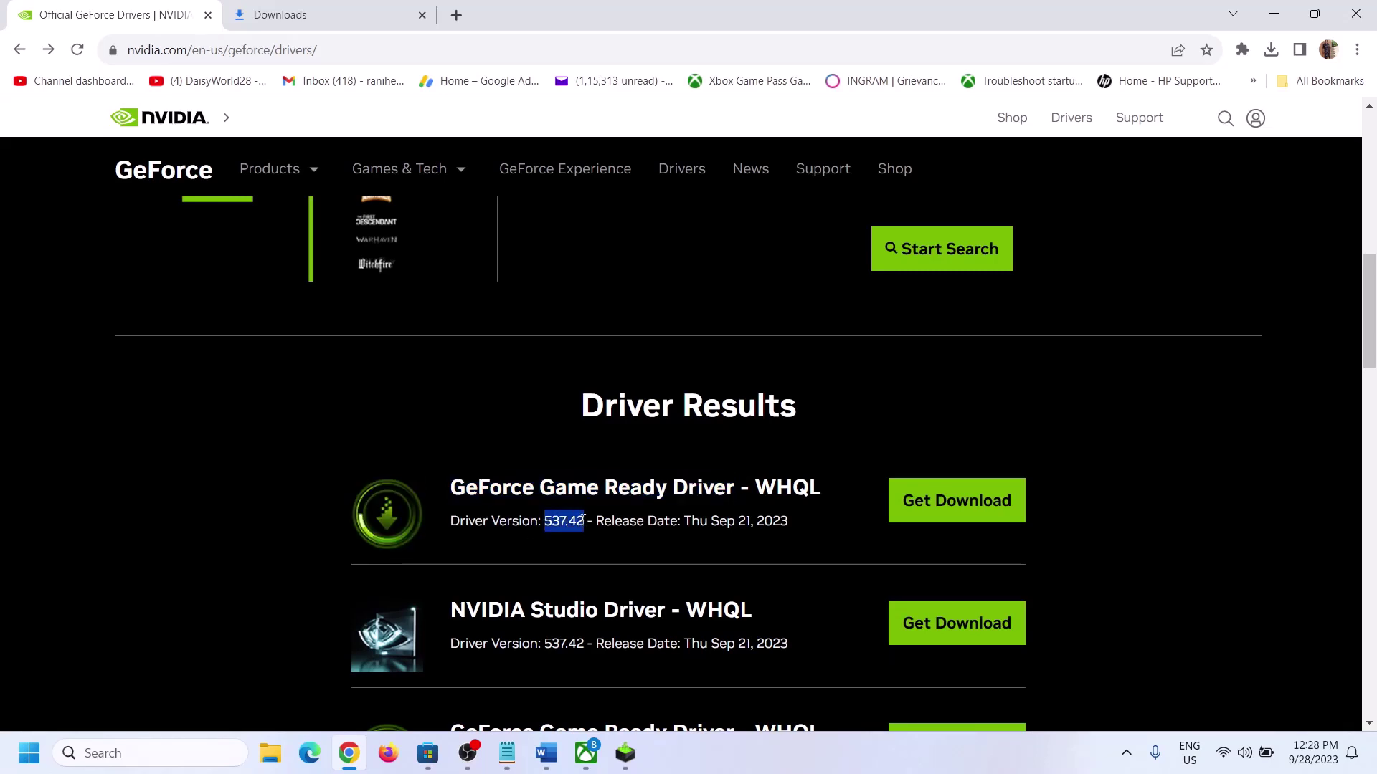
pyautogui.click(922, 502)
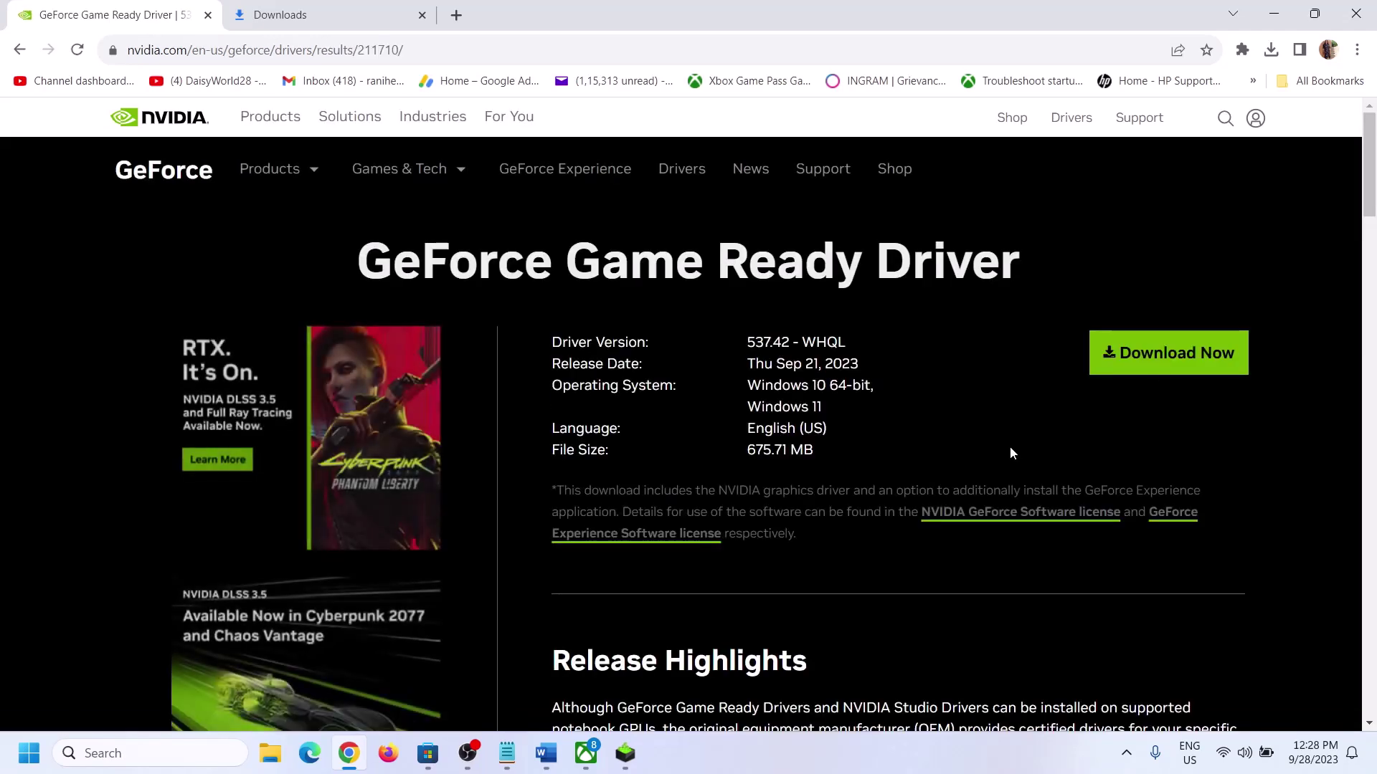
pyautogui.click(1190, 353)
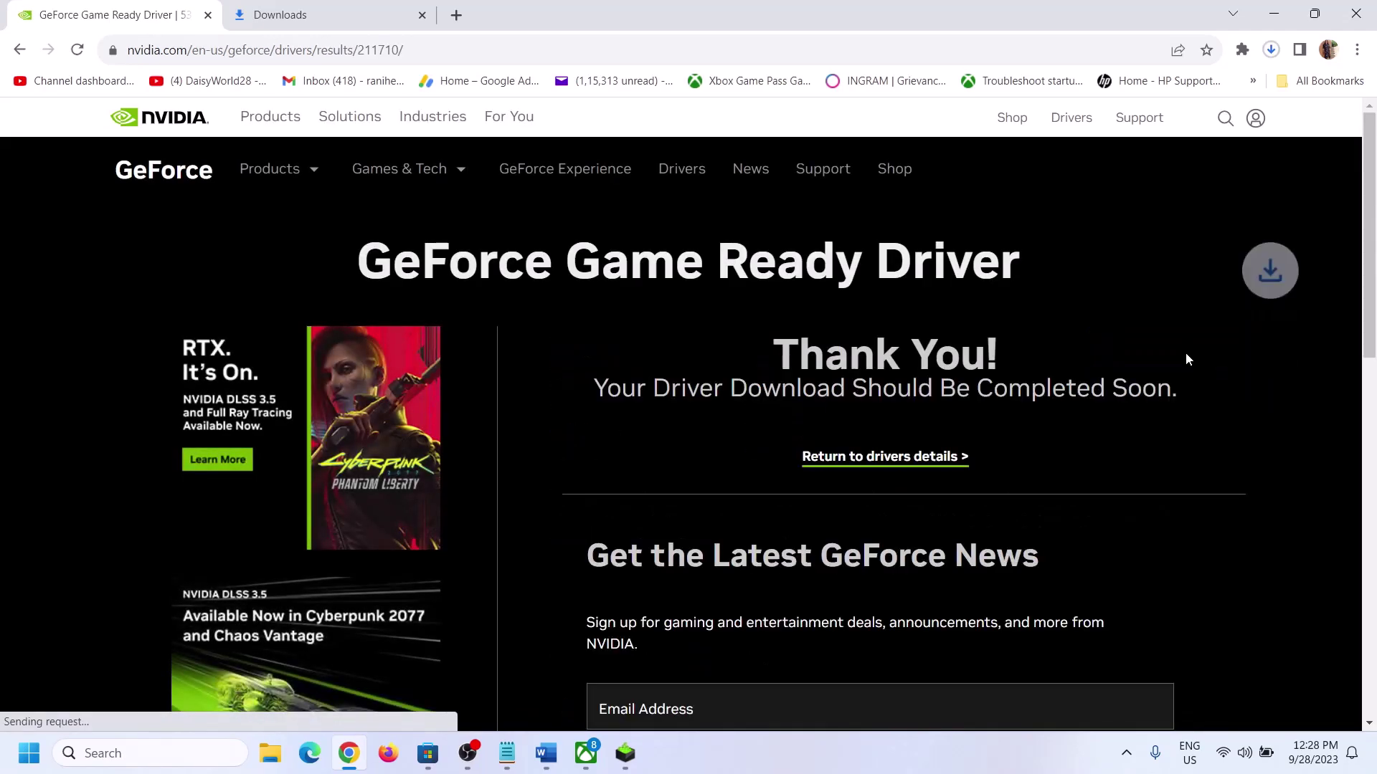
pyautogui.click(1272, 50)
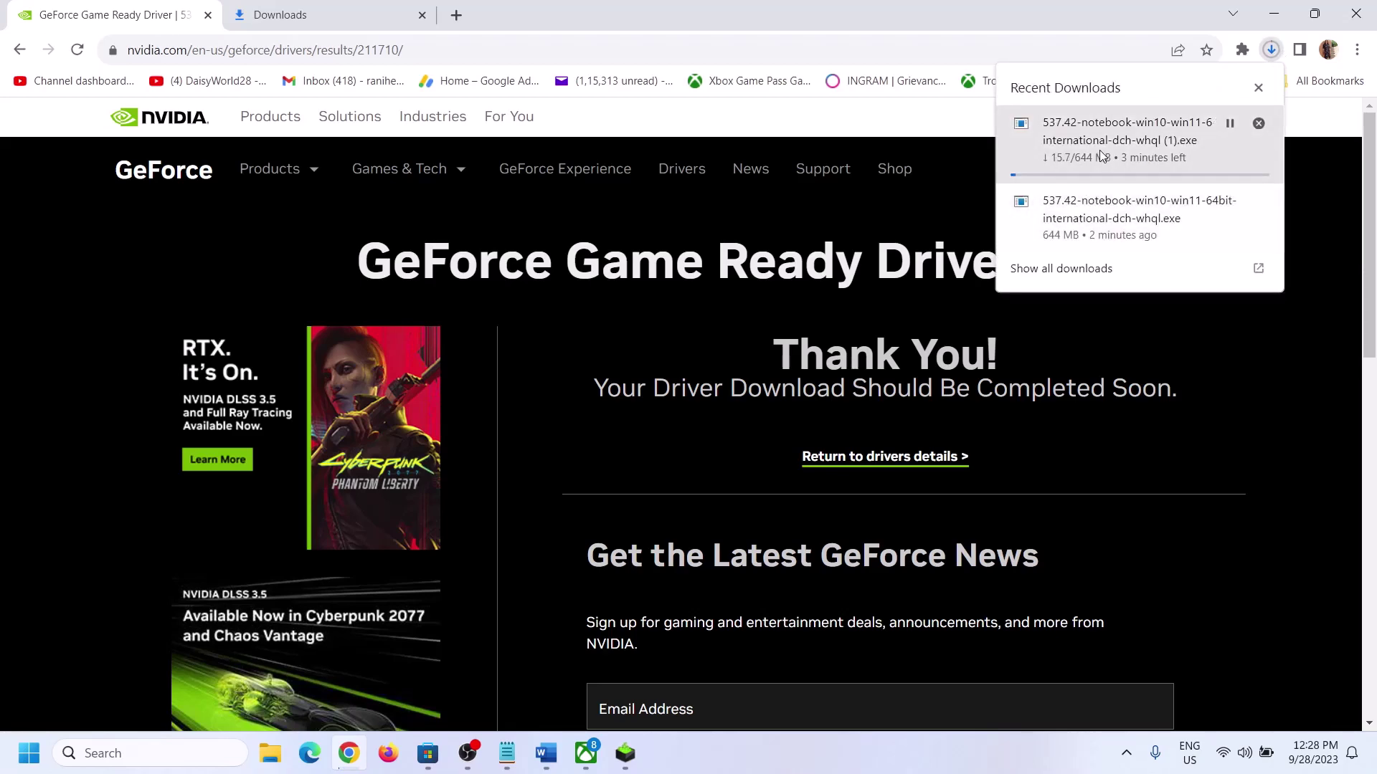
pyautogui.click(1057, 347)
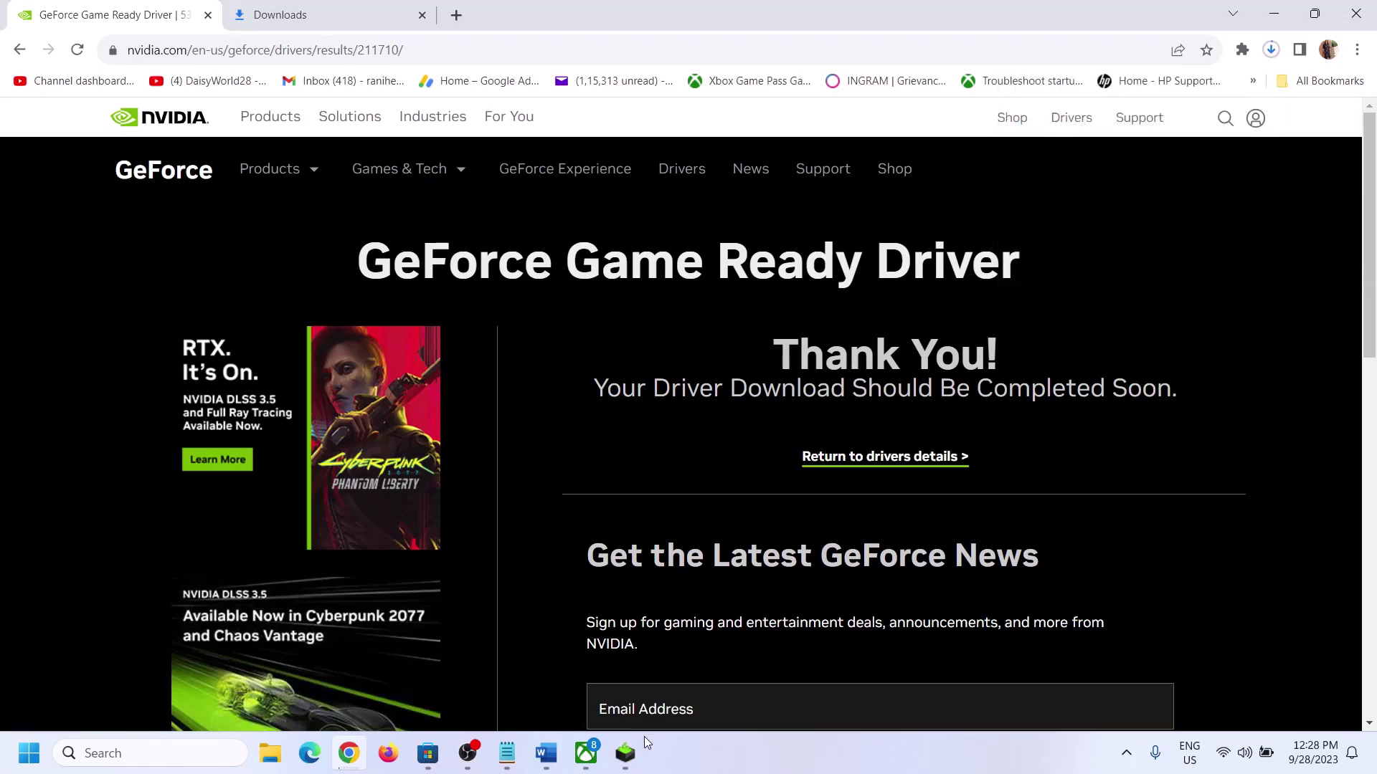
# Step: Switch to the NVIDIA Installer, accept the license and proceed with a Custom (Advanced) installation that performs a clean installation
pyautogui.click(632, 764)
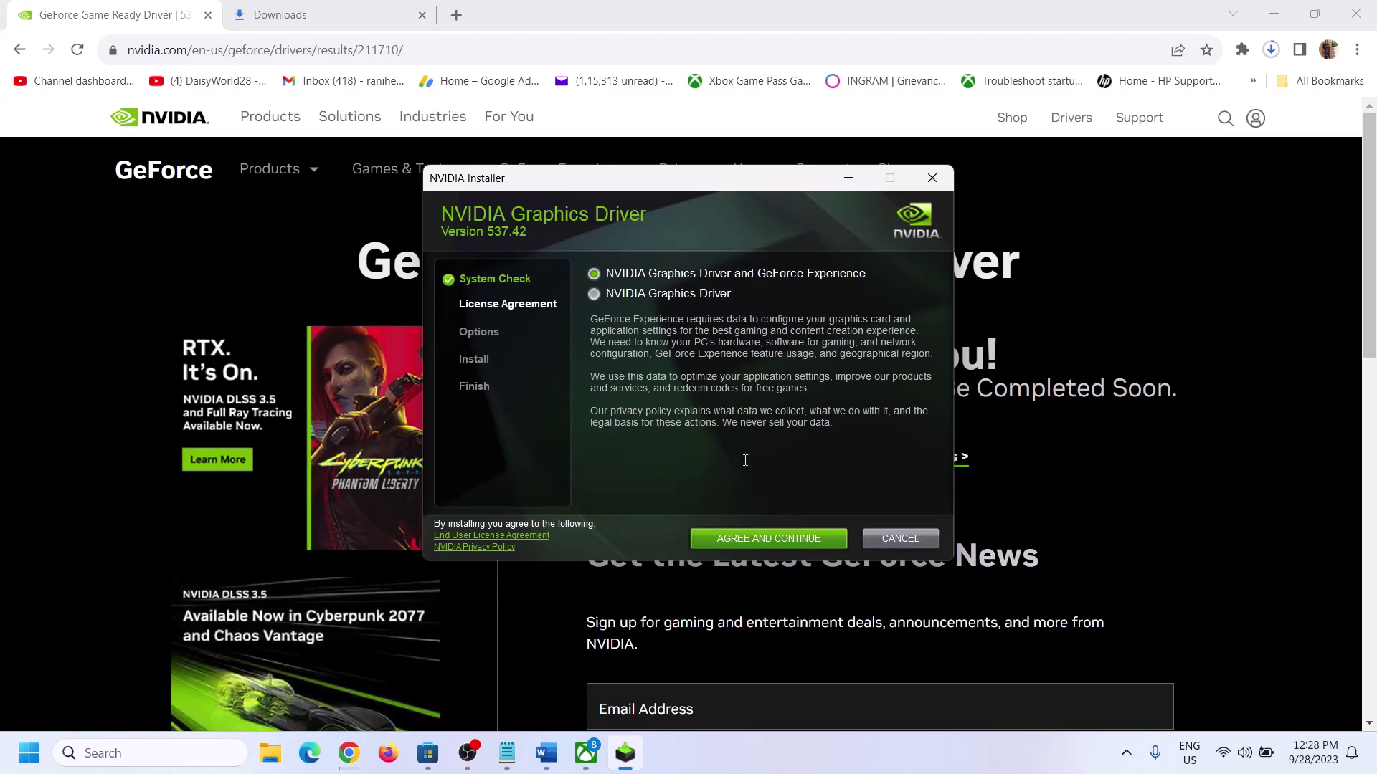
pyautogui.click(762, 539)
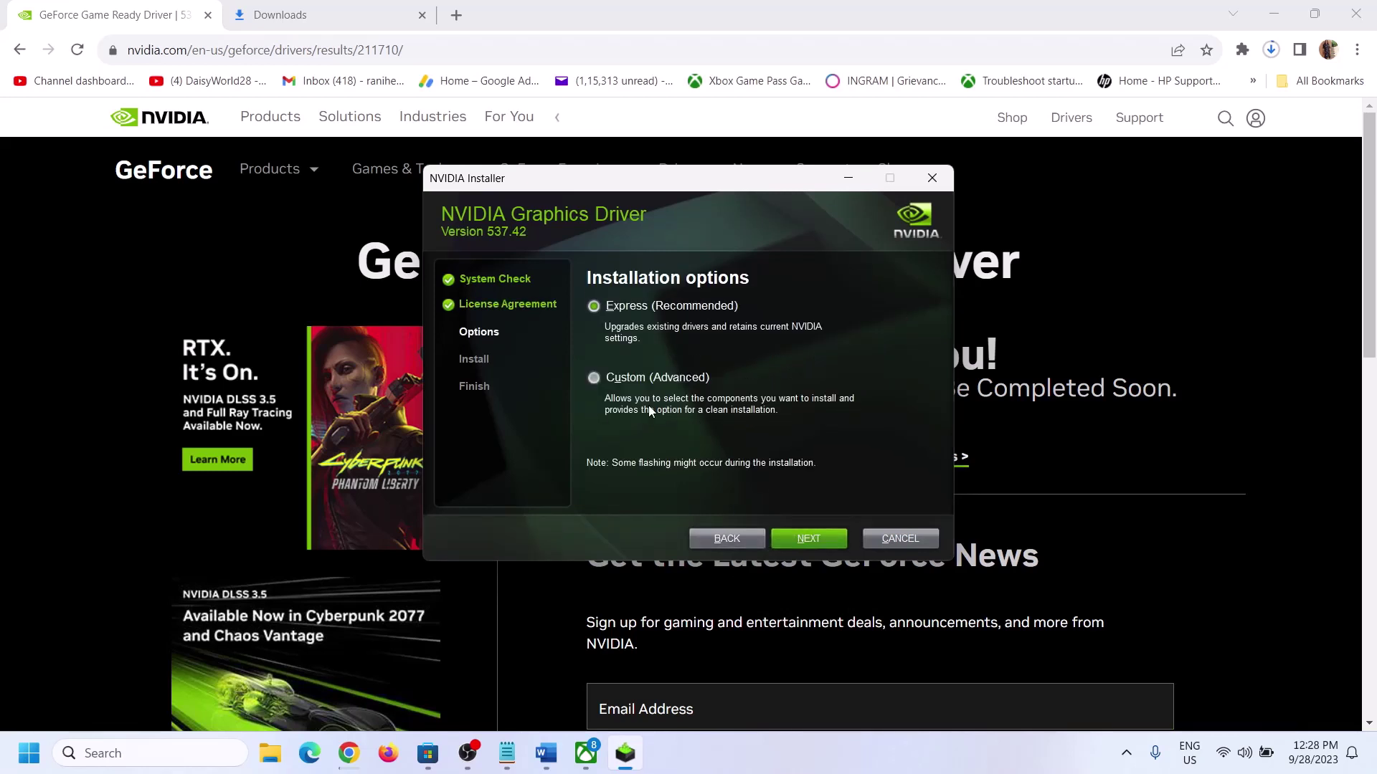
pyautogui.click(621, 378)
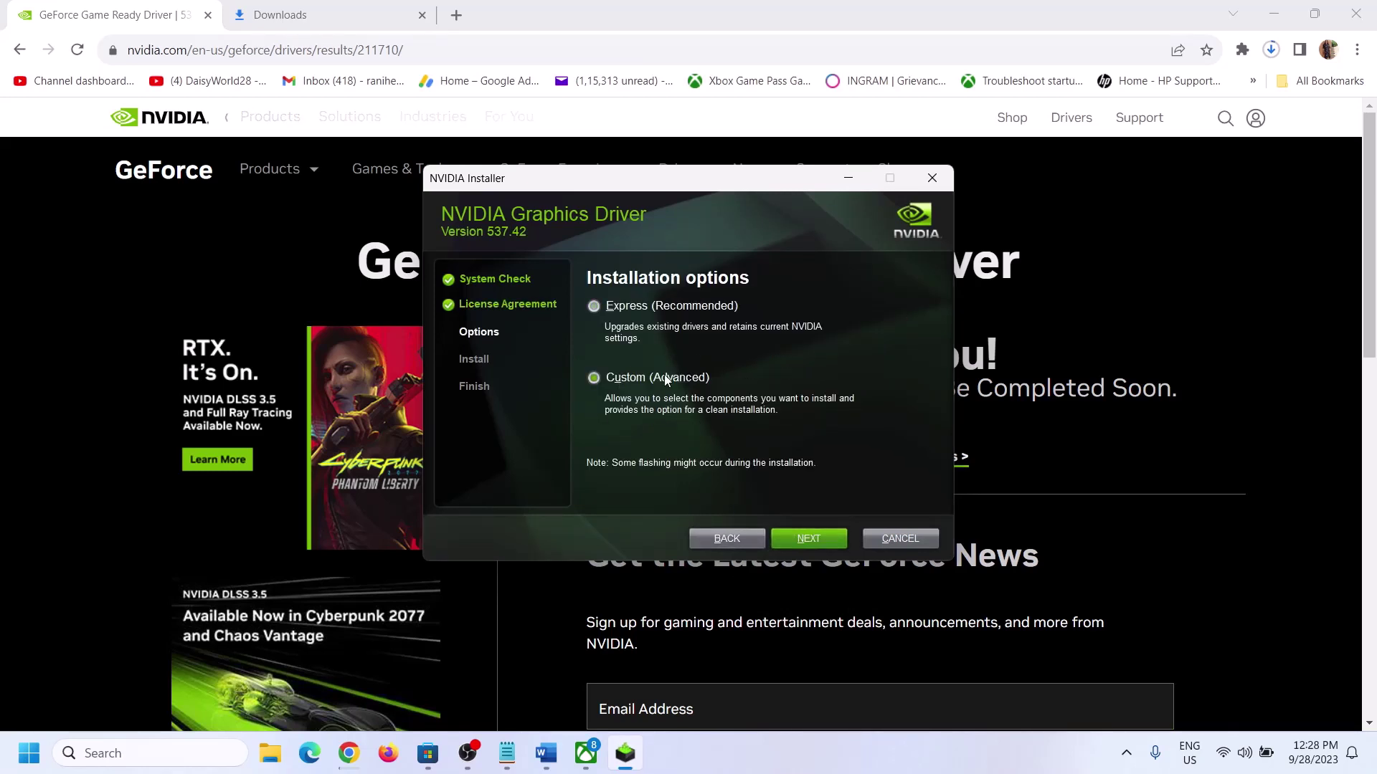
pyautogui.click(812, 539)
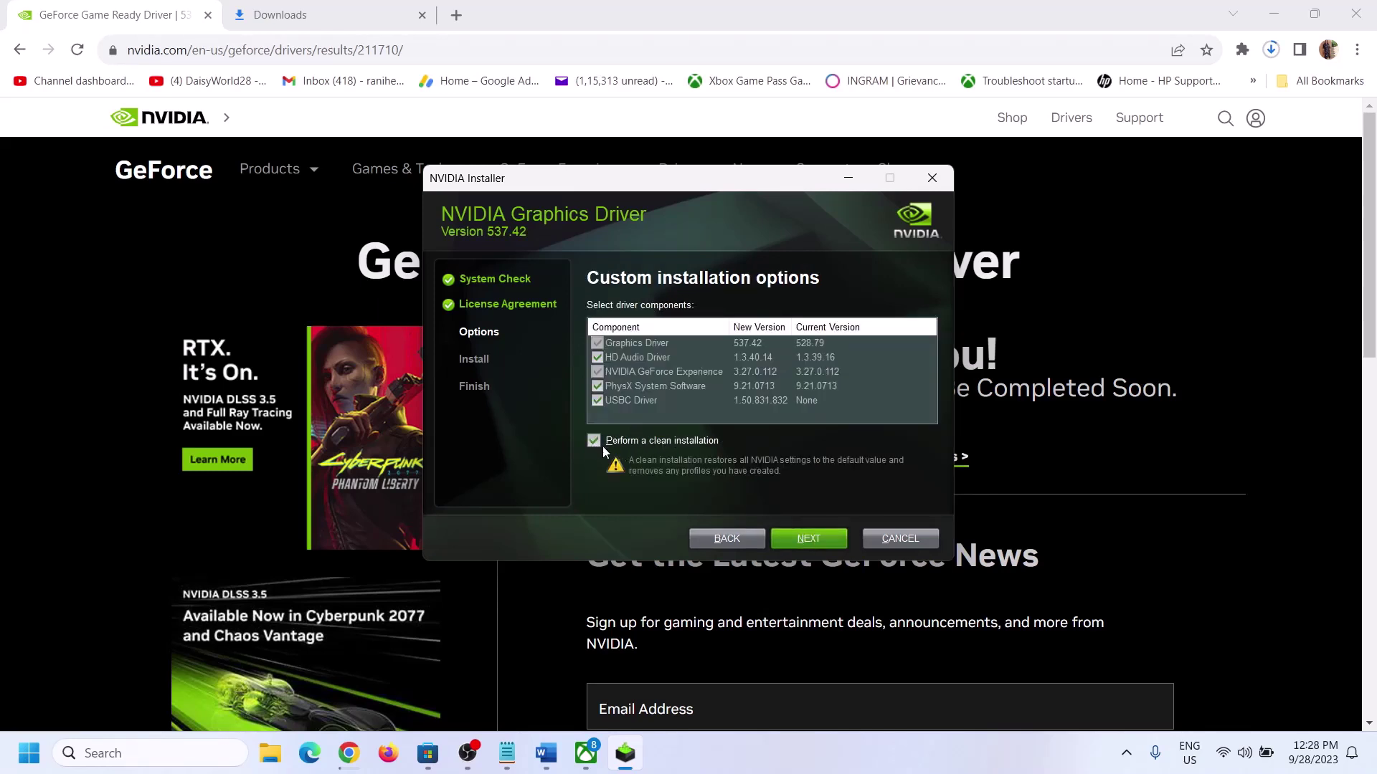
pyautogui.click(787, 537)
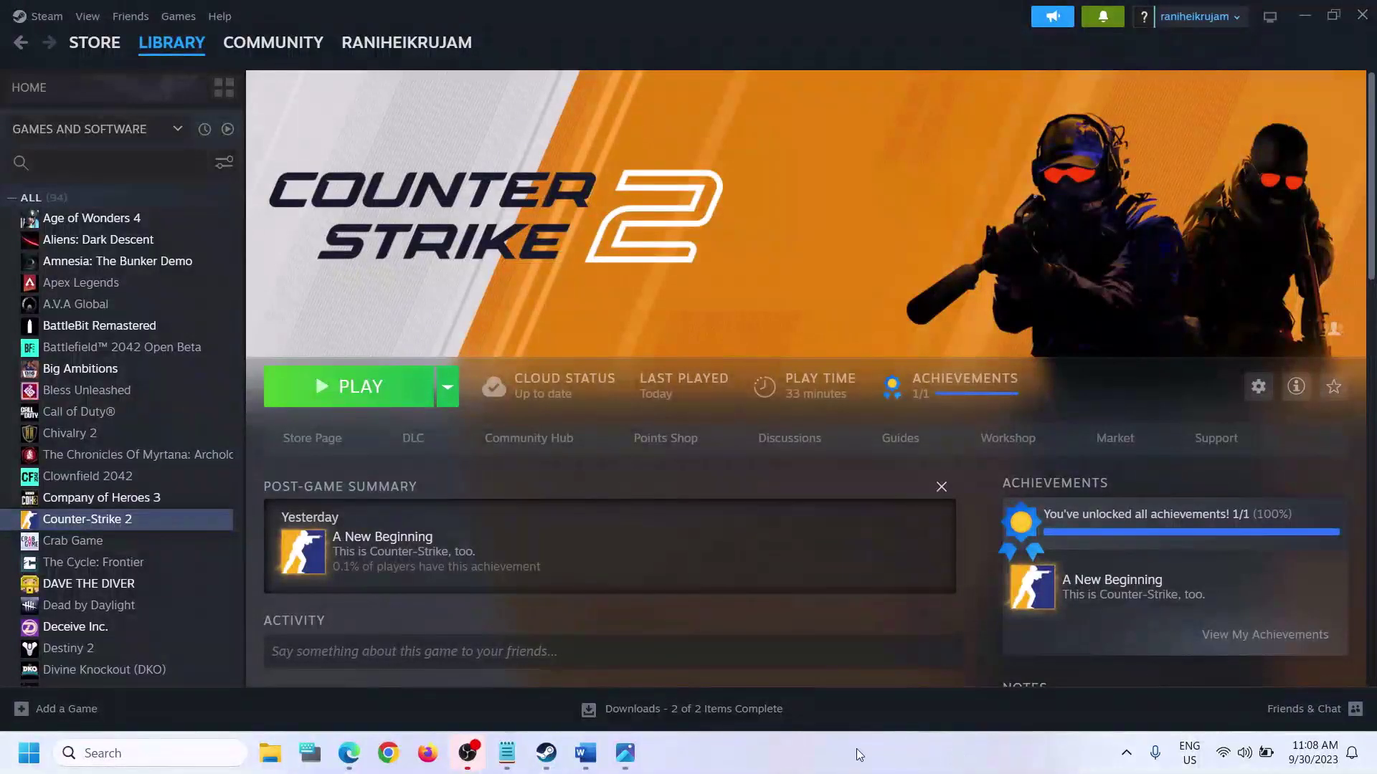
# Step: Read step 4 of the Word troubleshooting document about running the game on the dedicated graphics card
pyautogui.click(586, 753)
pyautogui.scroll(-3, 515, 541)
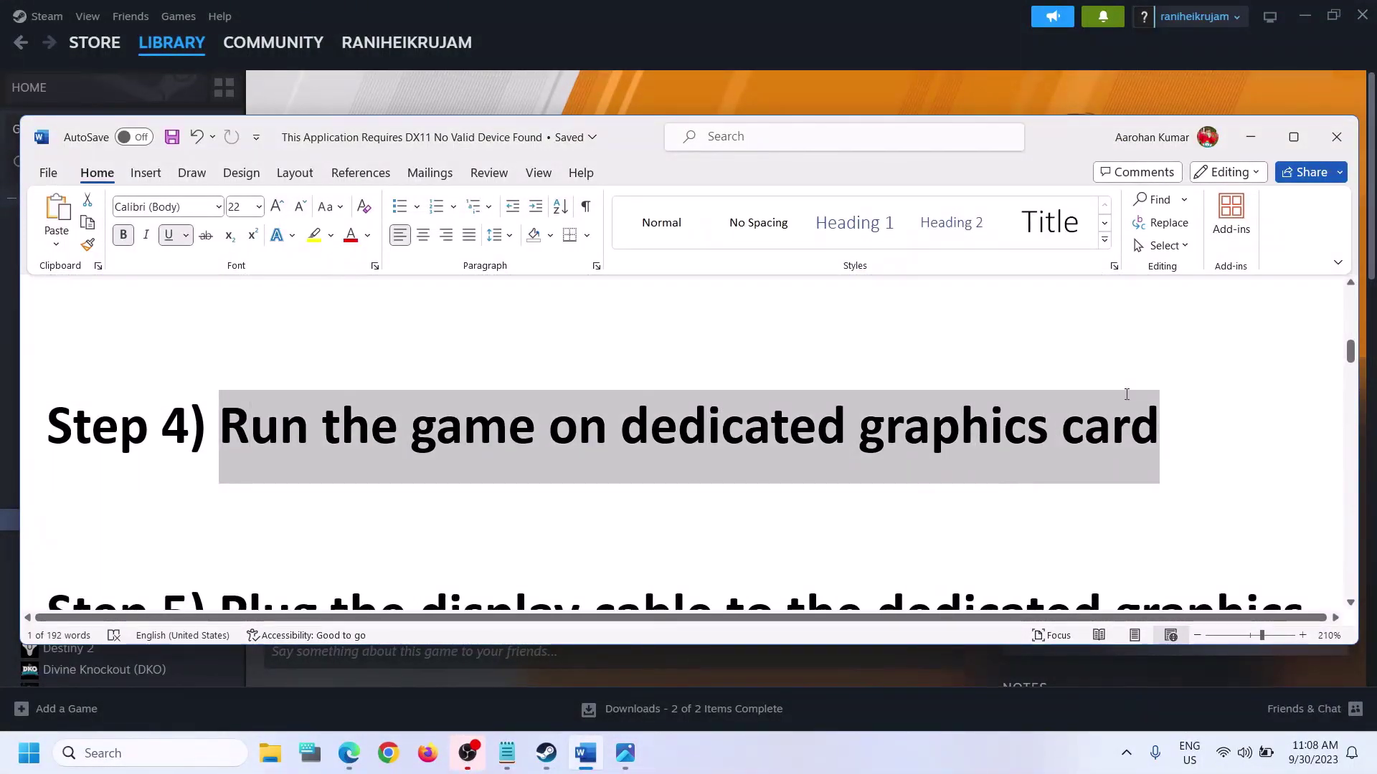
pyautogui.doubleClick(945, 445)
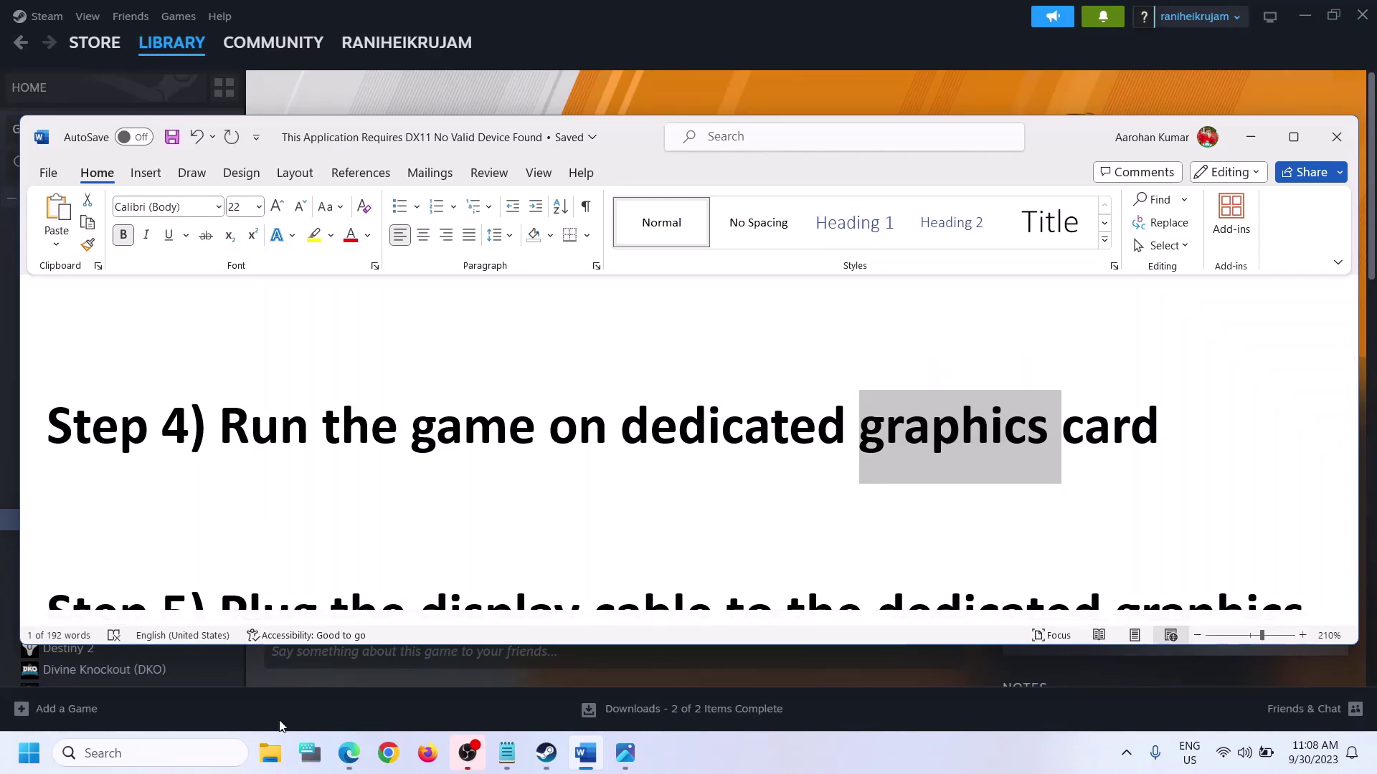
# Step: Open the Windows graphics settings by searching for "graphics settings" and start browsing for a desktop app to add
pyautogui.click(189, 752)
pyautogui.write('graphics settings')
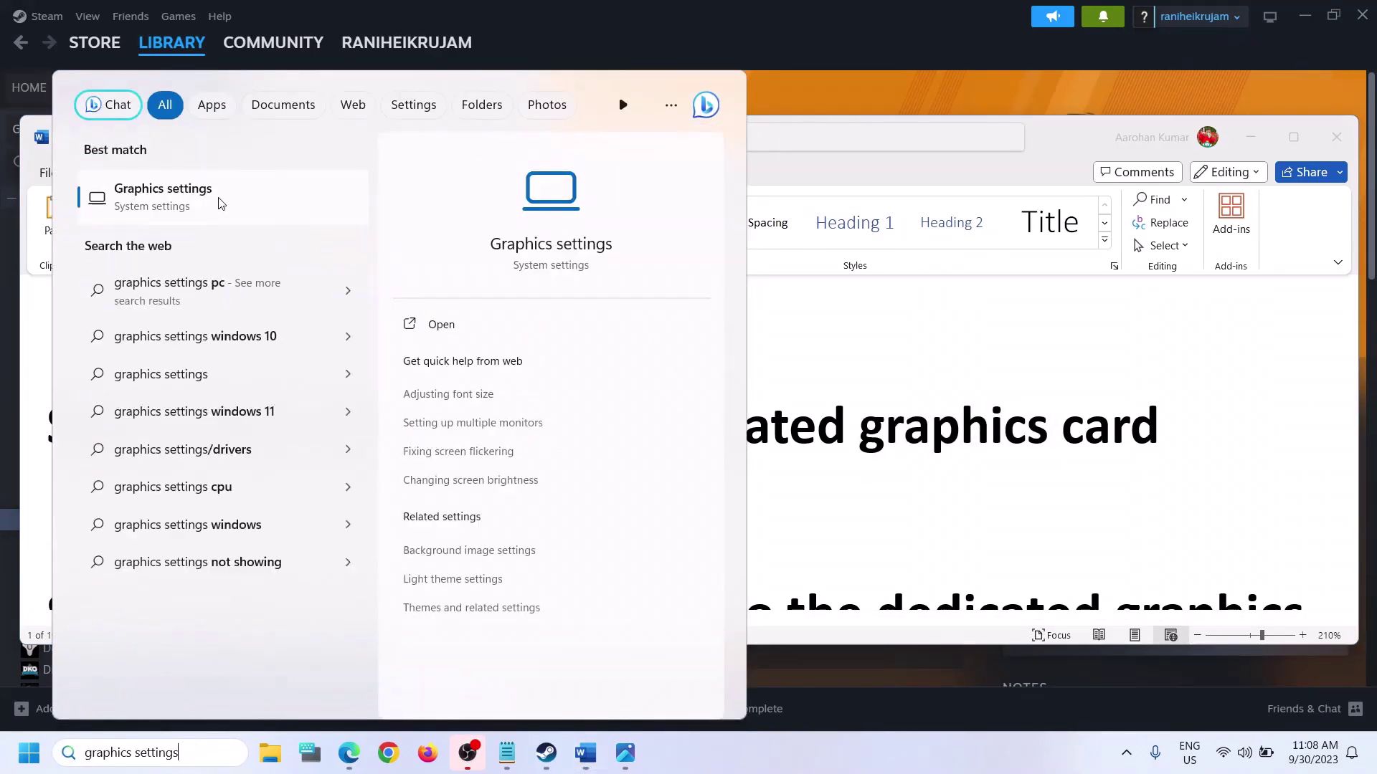
pyautogui.click(185, 208)
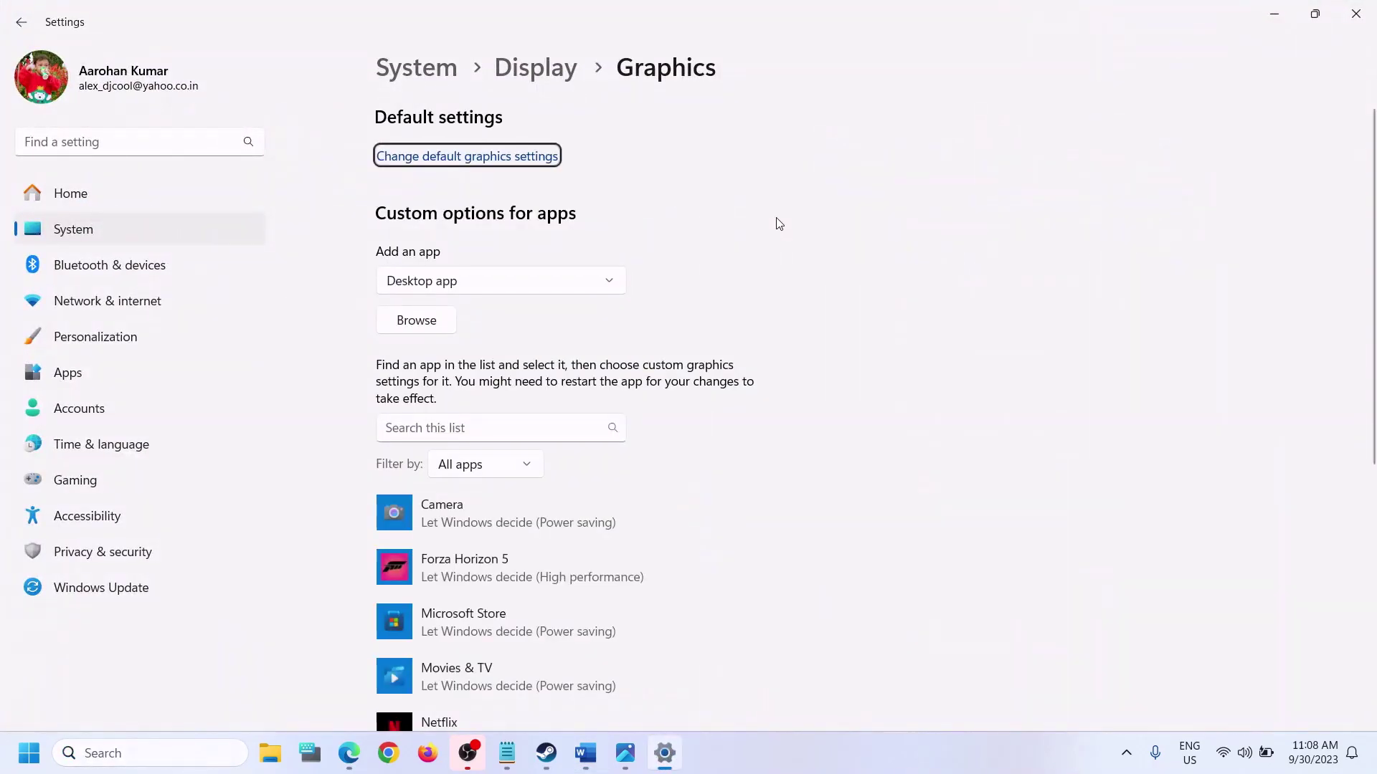
pyautogui.click(403, 324)
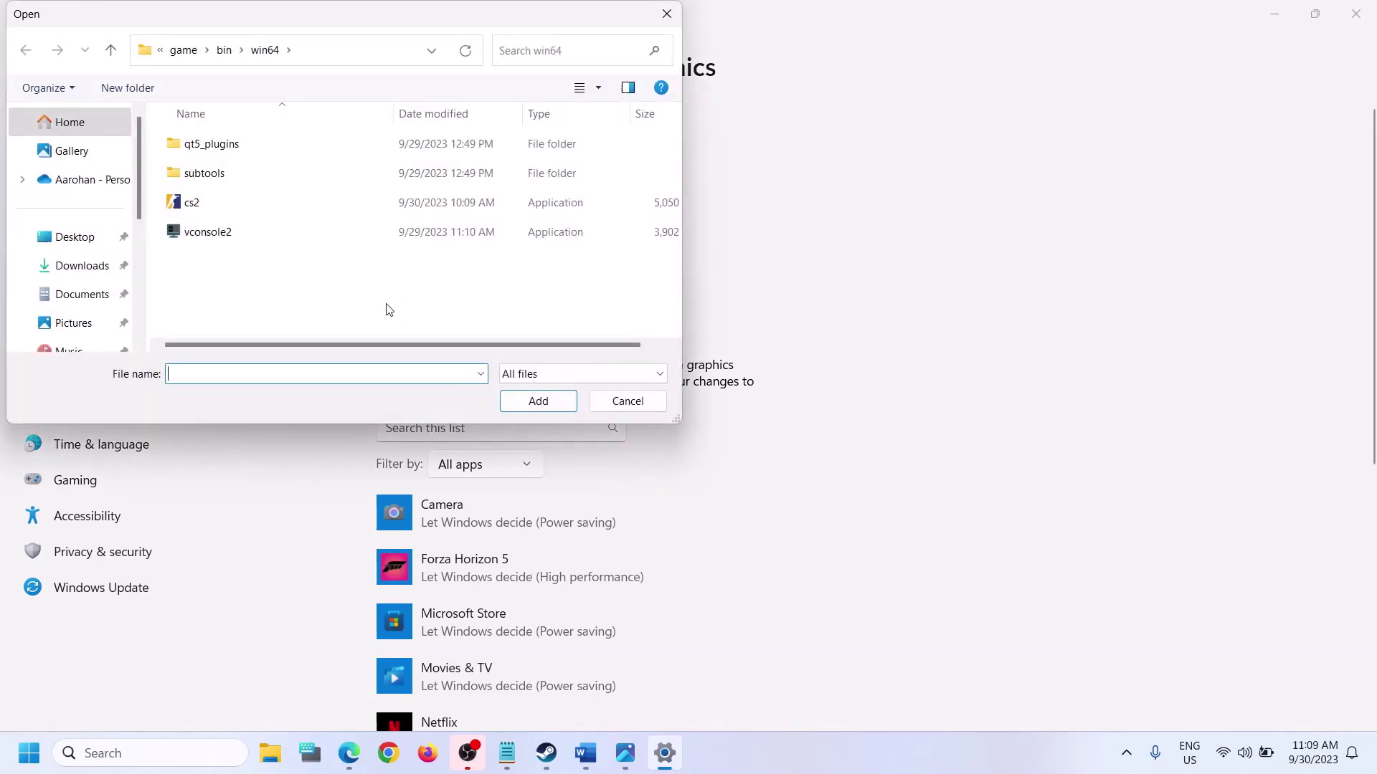
# Step: Look for the game's folder on the C: drive in Program Files (x86)\Steam\steamapps\common
pyautogui.click(86, 237)
pyautogui.scroll(-2, 85, 295)
pyautogui.click(82, 288)
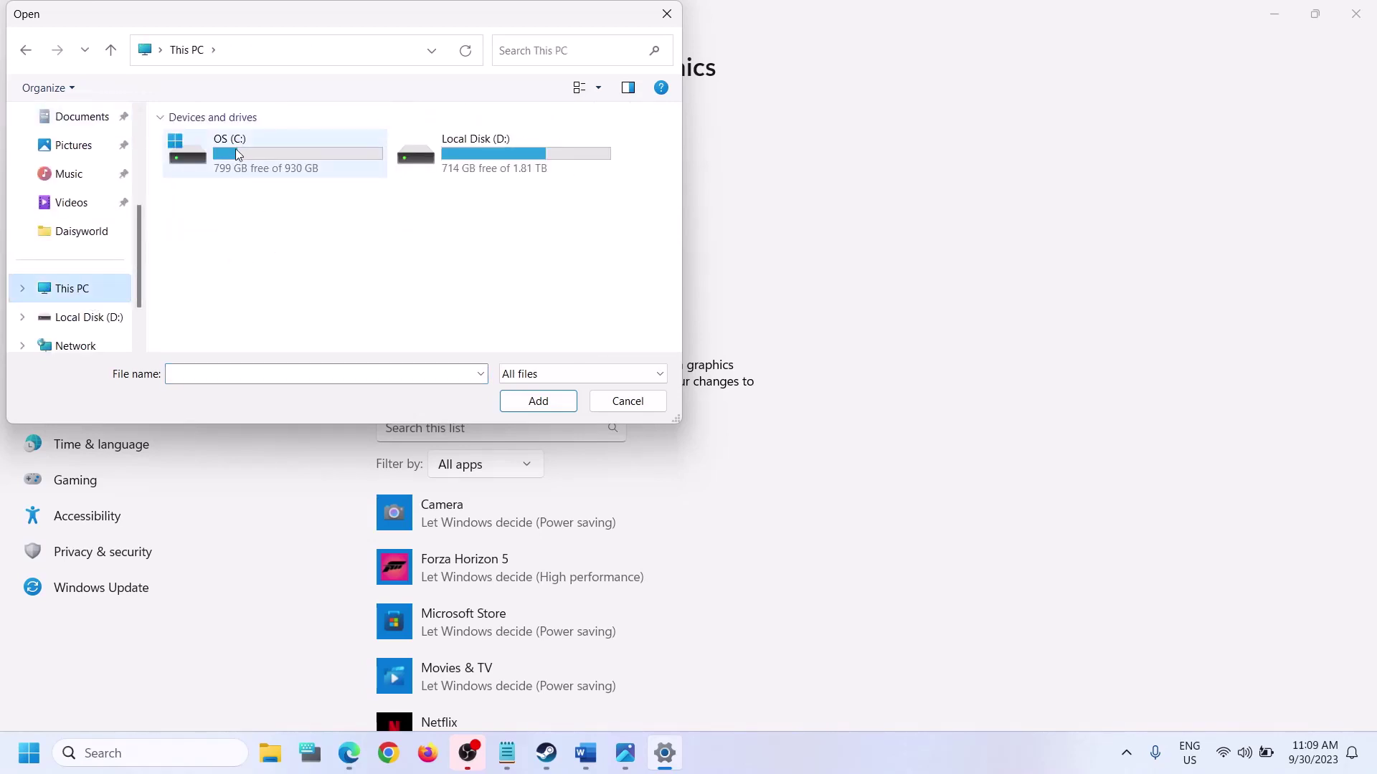
pyautogui.doubleClick(208, 143)
pyautogui.scroll(-4, 259, 172)
pyautogui.doubleClick(278, 179)
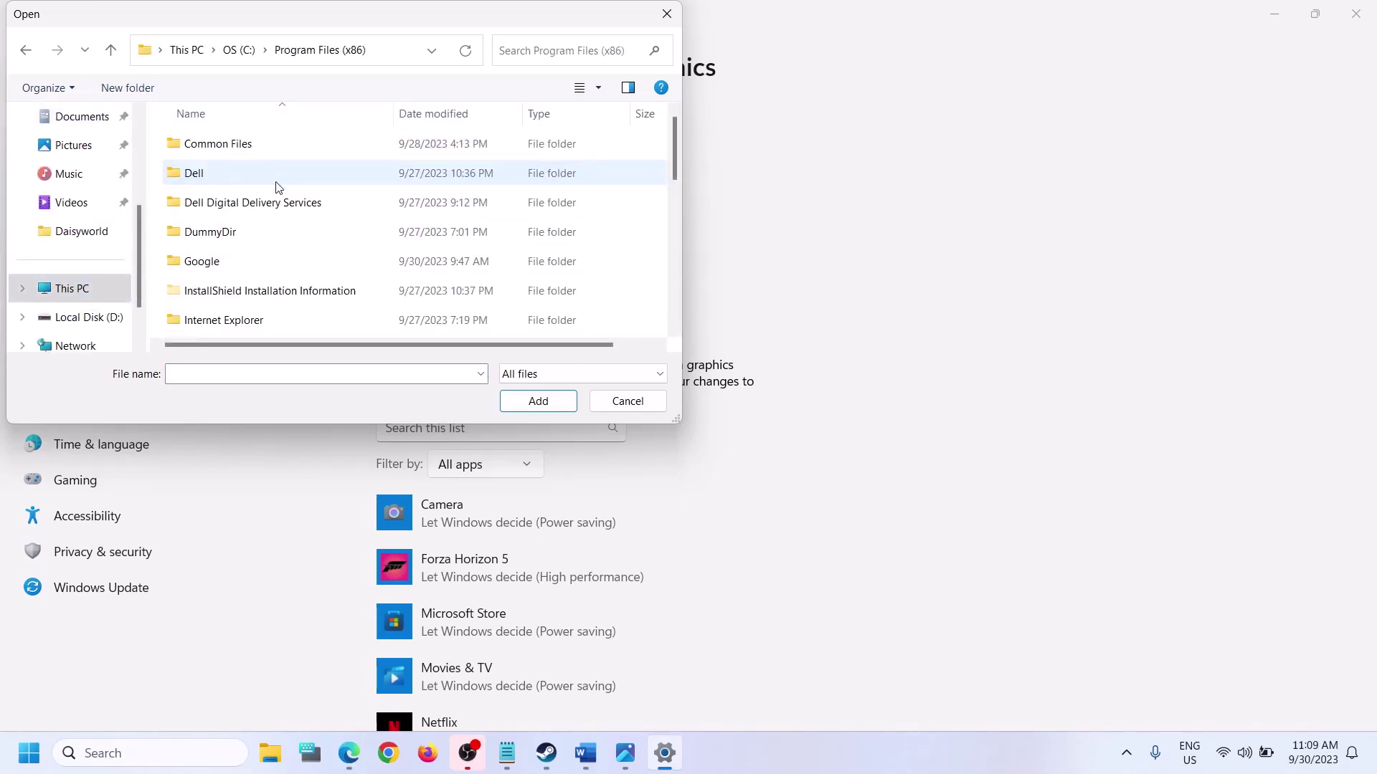
pyautogui.scroll(-3, 277, 269)
pyautogui.doubleClick(229, 264)
pyautogui.scroll(-4, 237, 222)
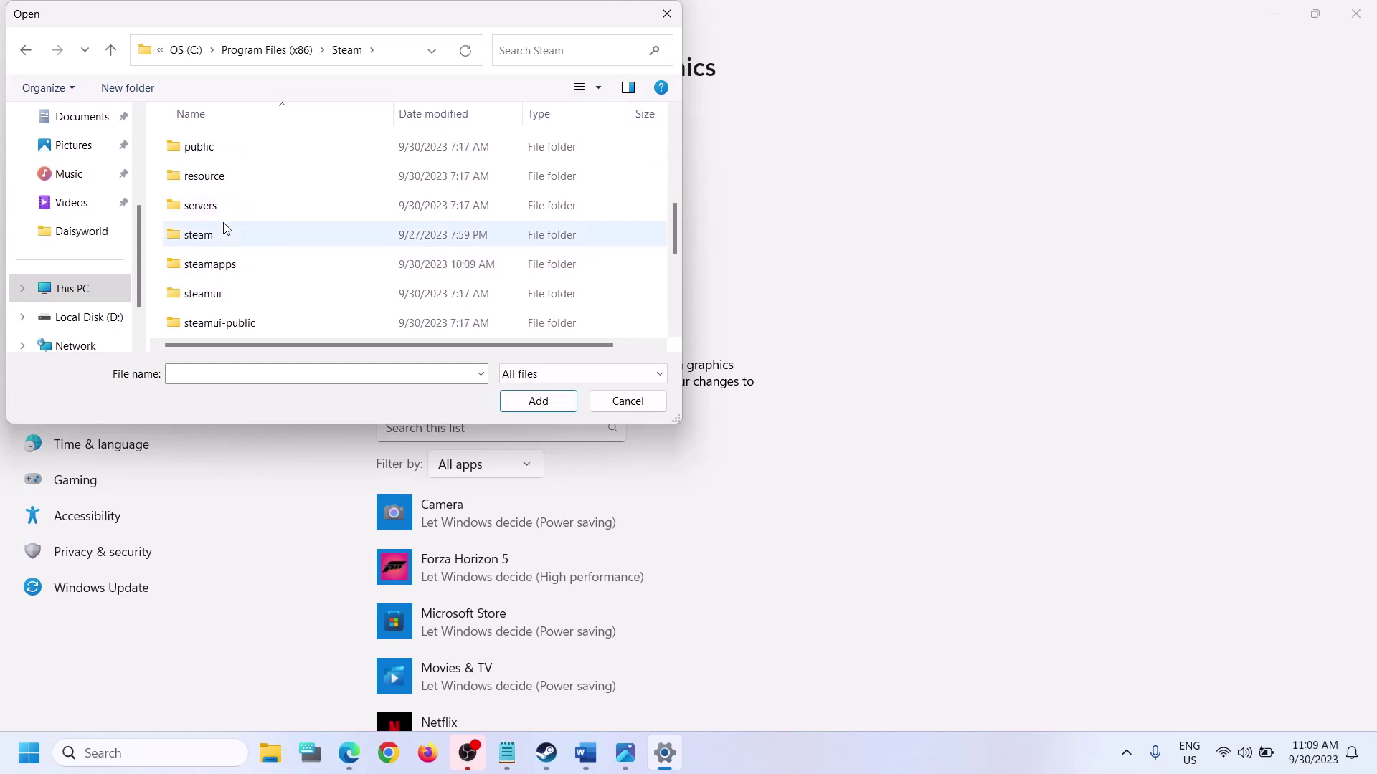
pyautogui.doubleClick(221, 262)
pyautogui.doubleClick(211, 145)
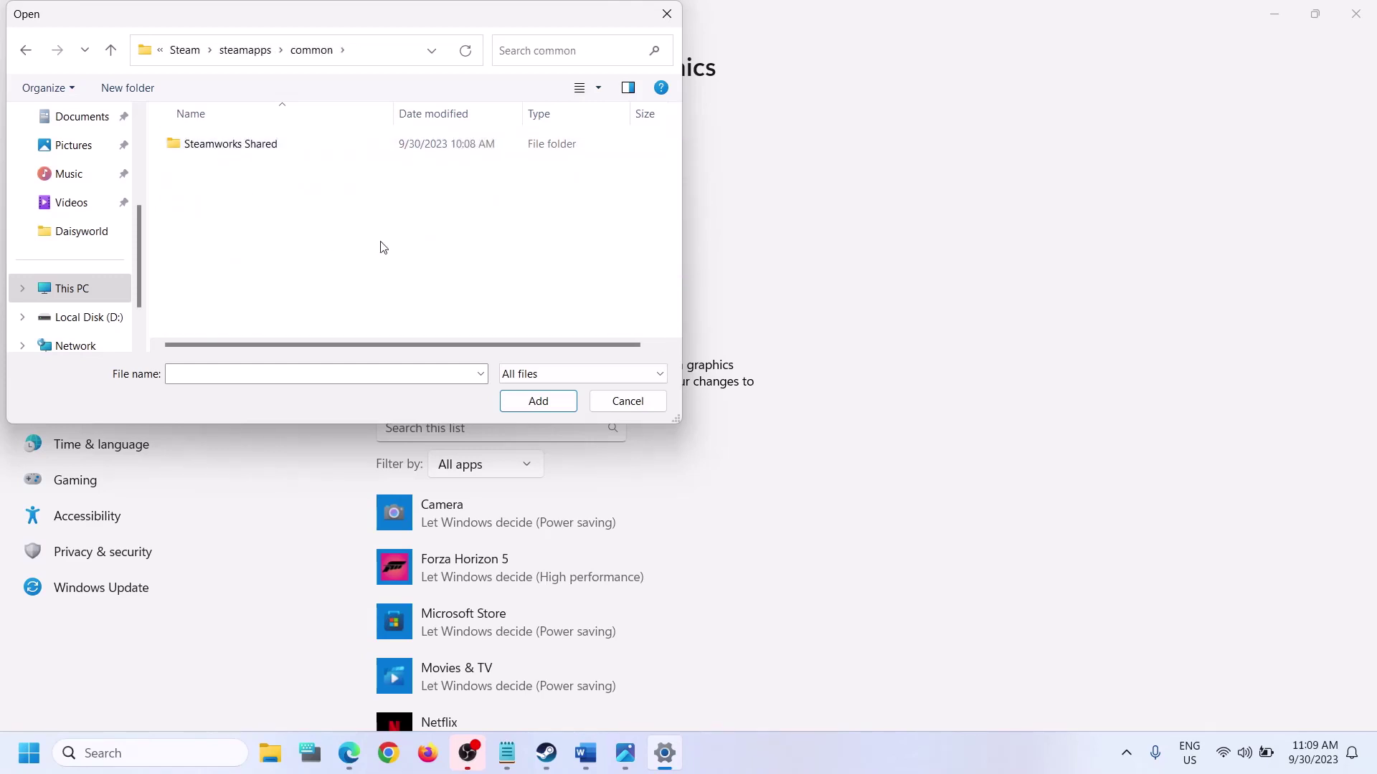
# Step: Browse the D: drive to SteamLibrary\steamapps\common\Counter-Strike Global Offensive\game\bin\win64
pyautogui.click(89, 324)
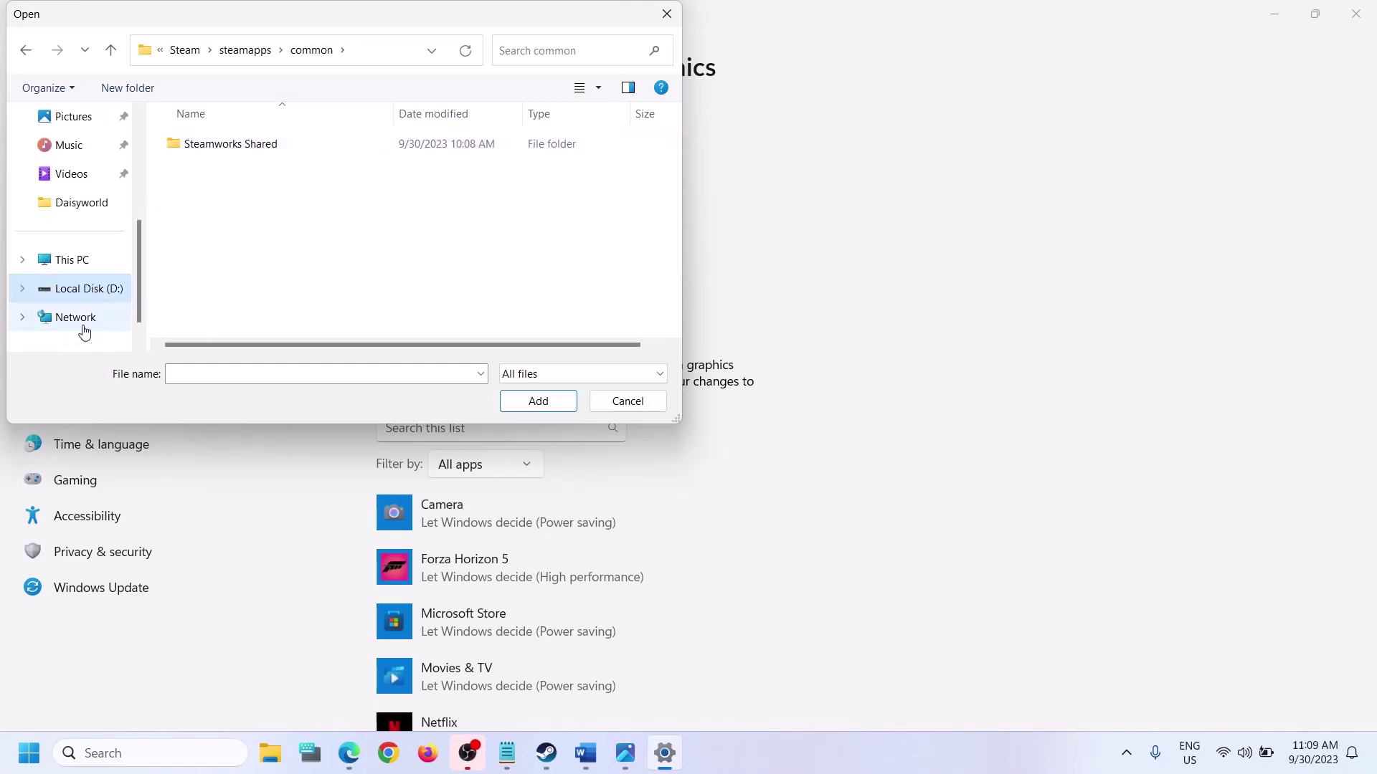
pyautogui.scroll(-2, 295, 245)
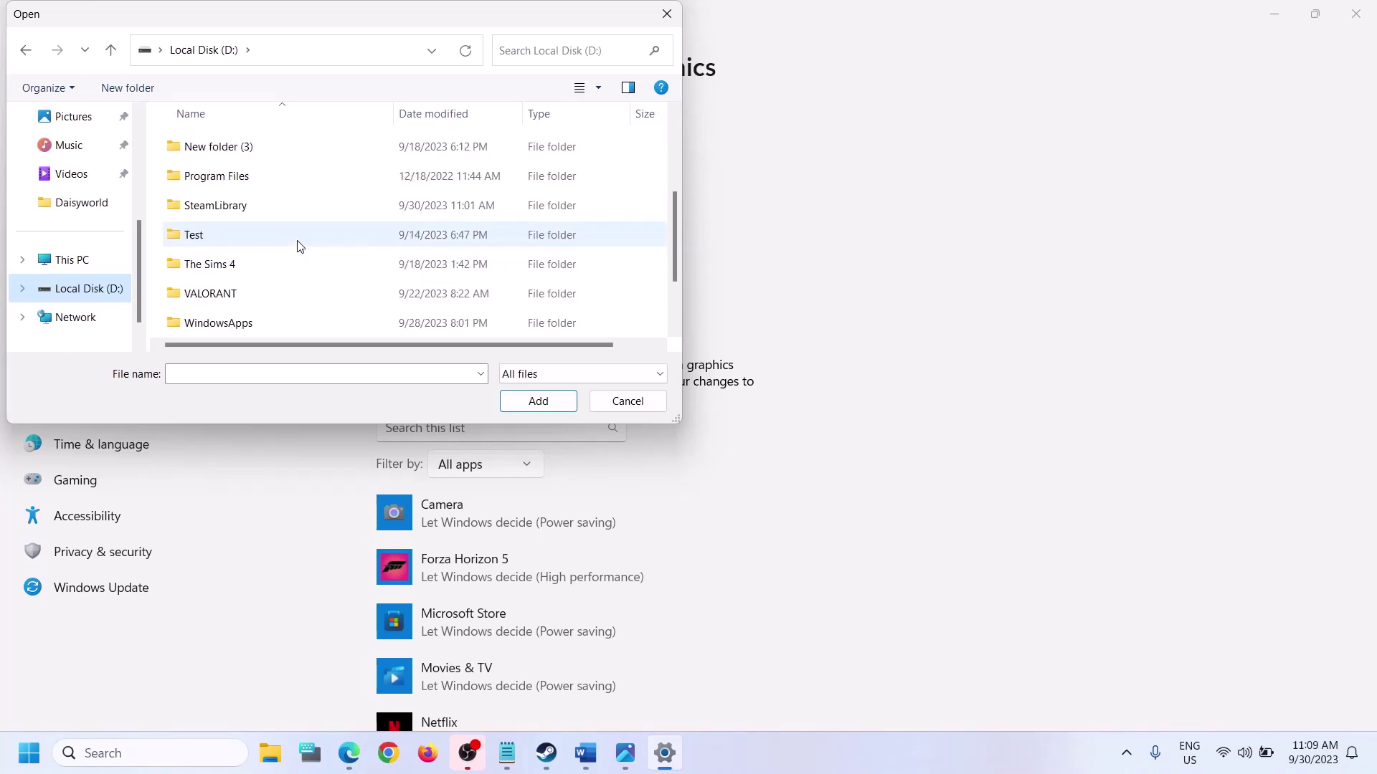
pyautogui.click(219, 208)
pyautogui.doubleClick(220, 213)
pyautogui.doubleClick(224, 145)
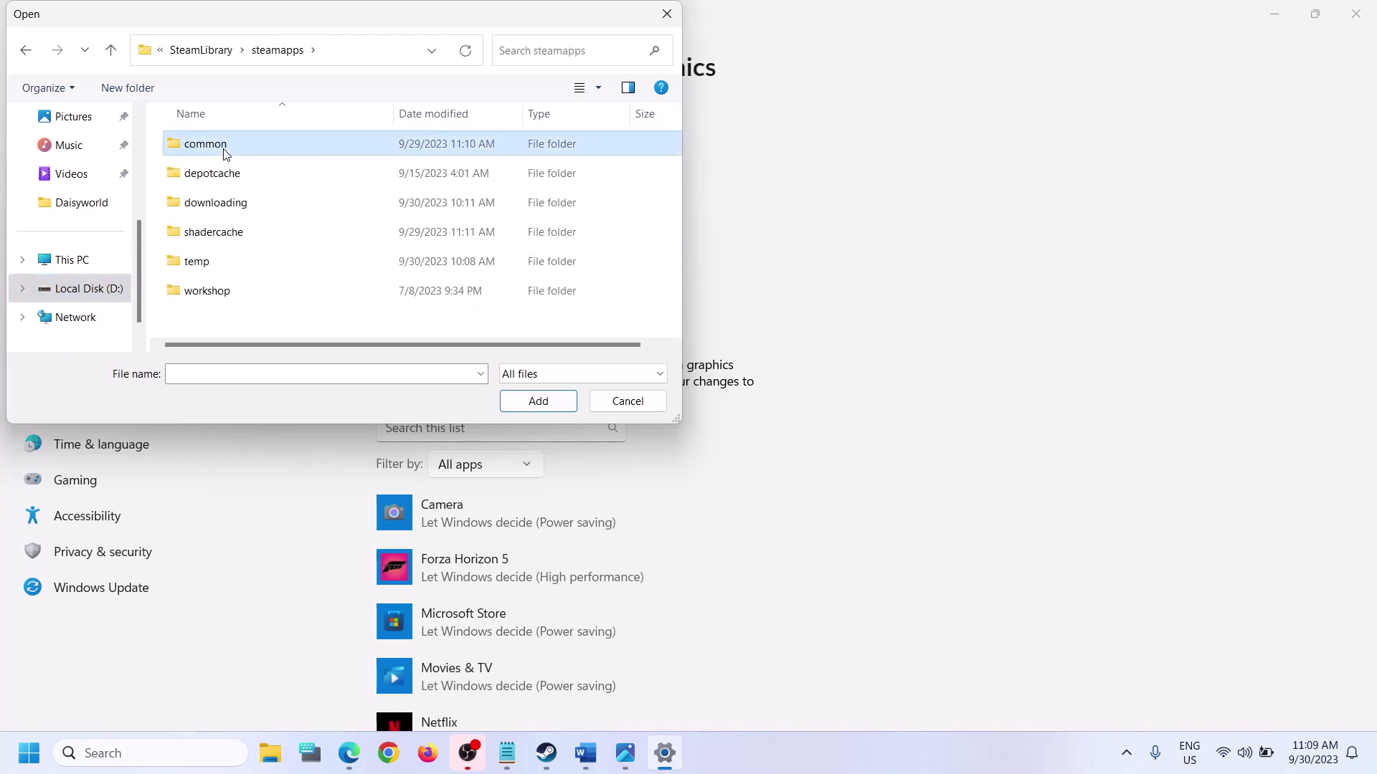
pyautogui.doubleClick(225, 146)
pyautogui.doubleClick(246, 147)
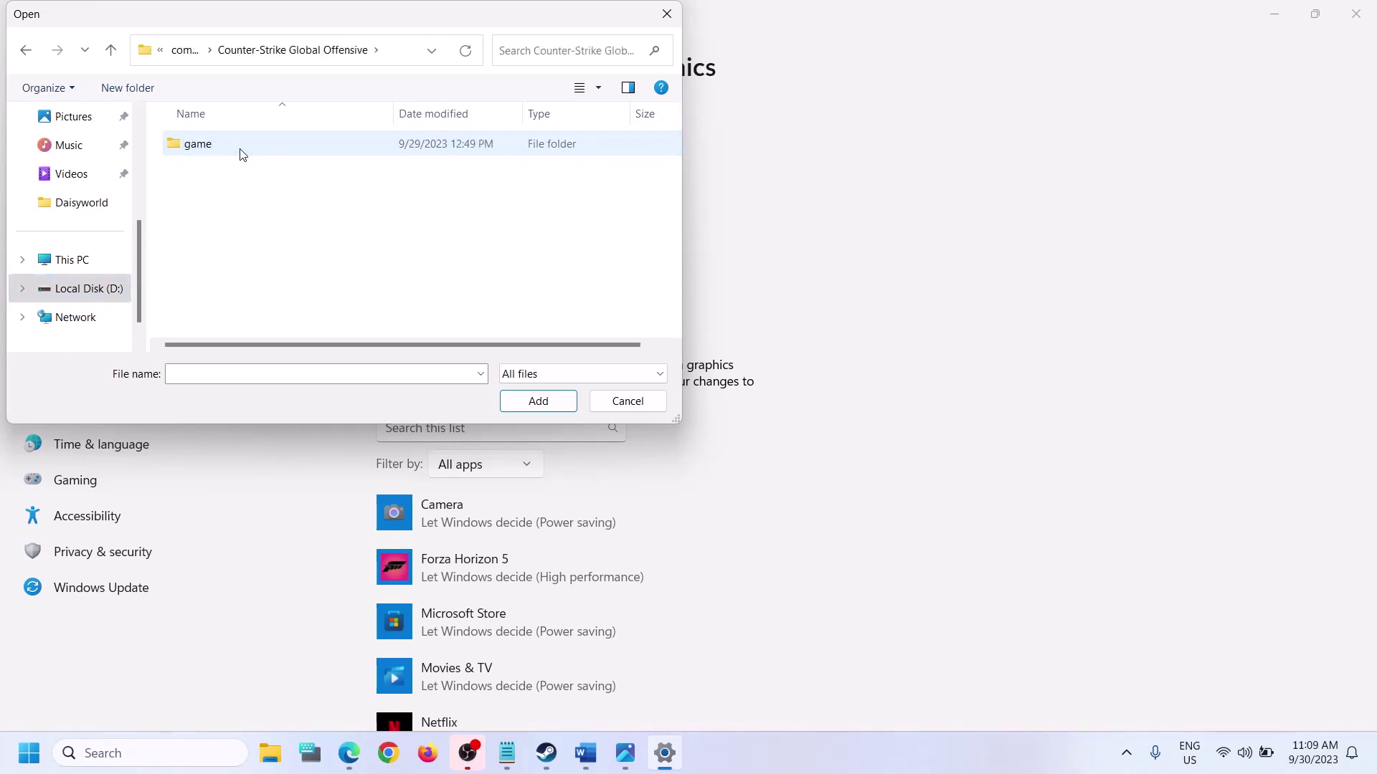
pyautogui.doubleClick(240, 145)
pyautogui.doubleClick(238, 150)
pyautogui.doubleClick(239, 148)
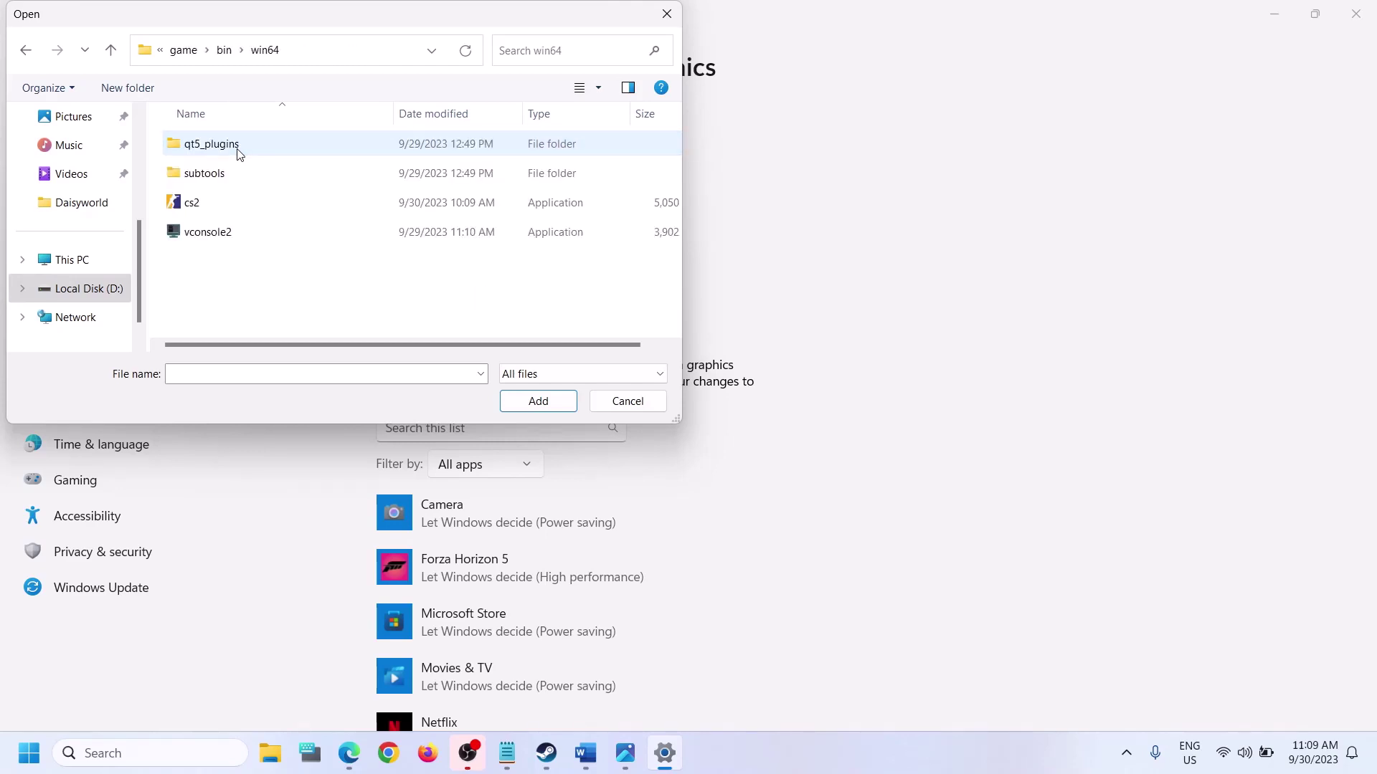
# Step: Choose the cs2 application from the win64 folder and save its graphics preference as High performance in the custom app list
pyautogui.click(228, 204)
pyautogui.click(538, 400)
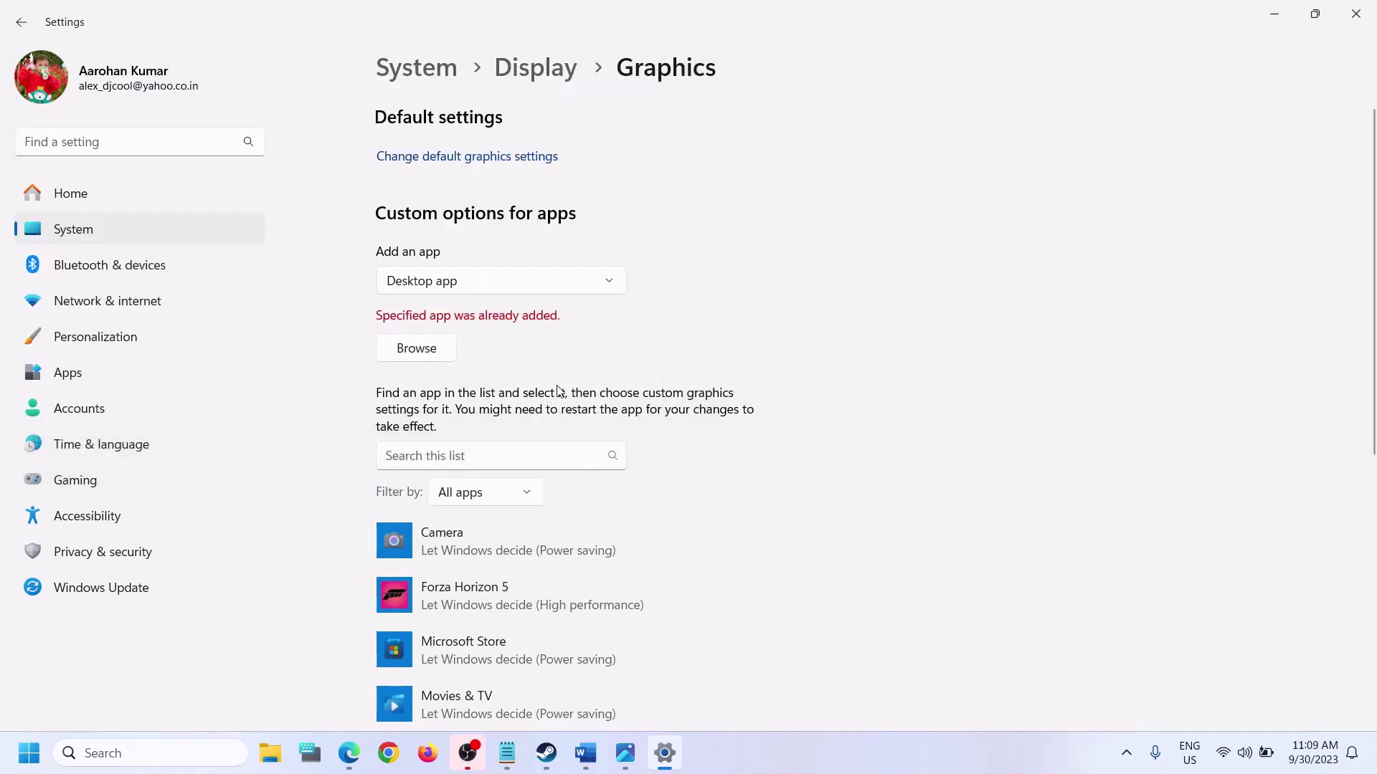
pyautogui.scroll(-3, 594, 384)
pyautogui.scroll(-5, 594, 383)
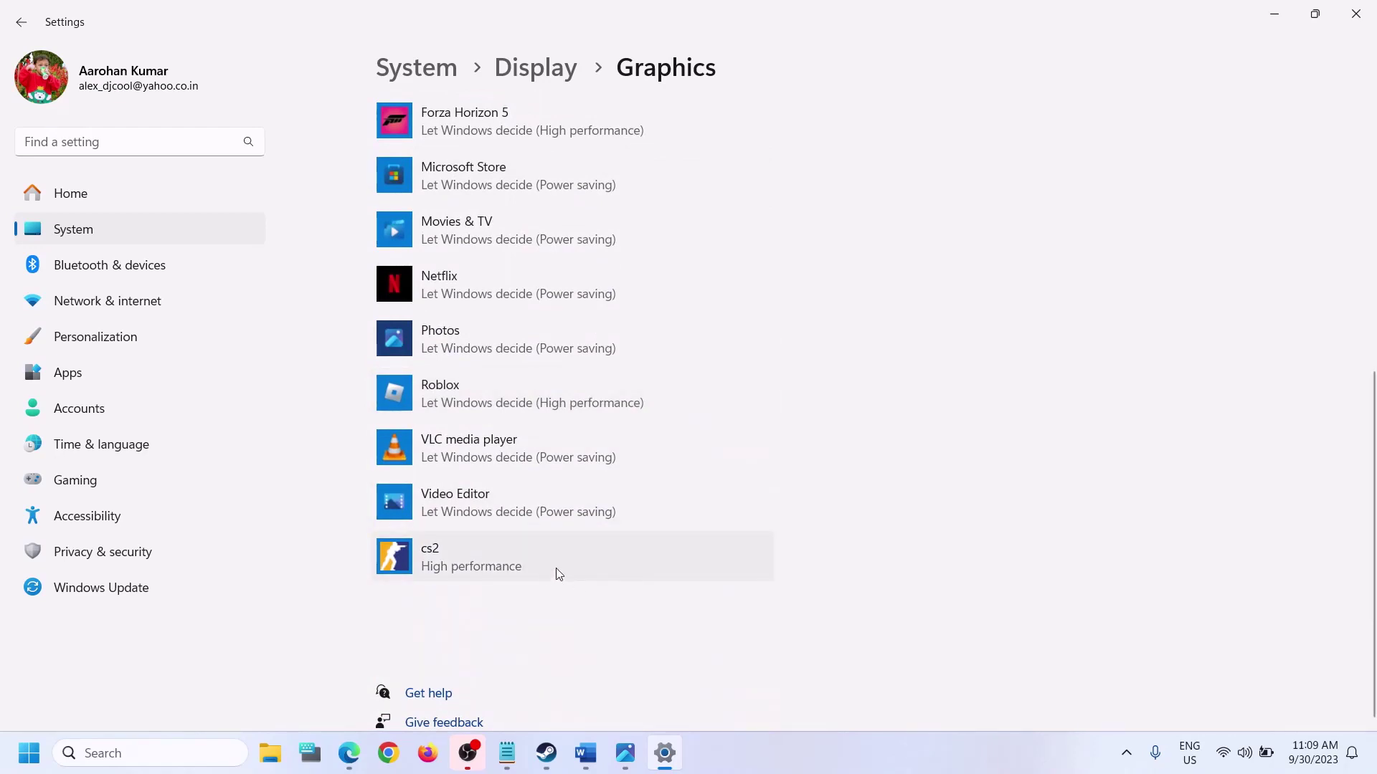
pyautogui.click(494, 554)
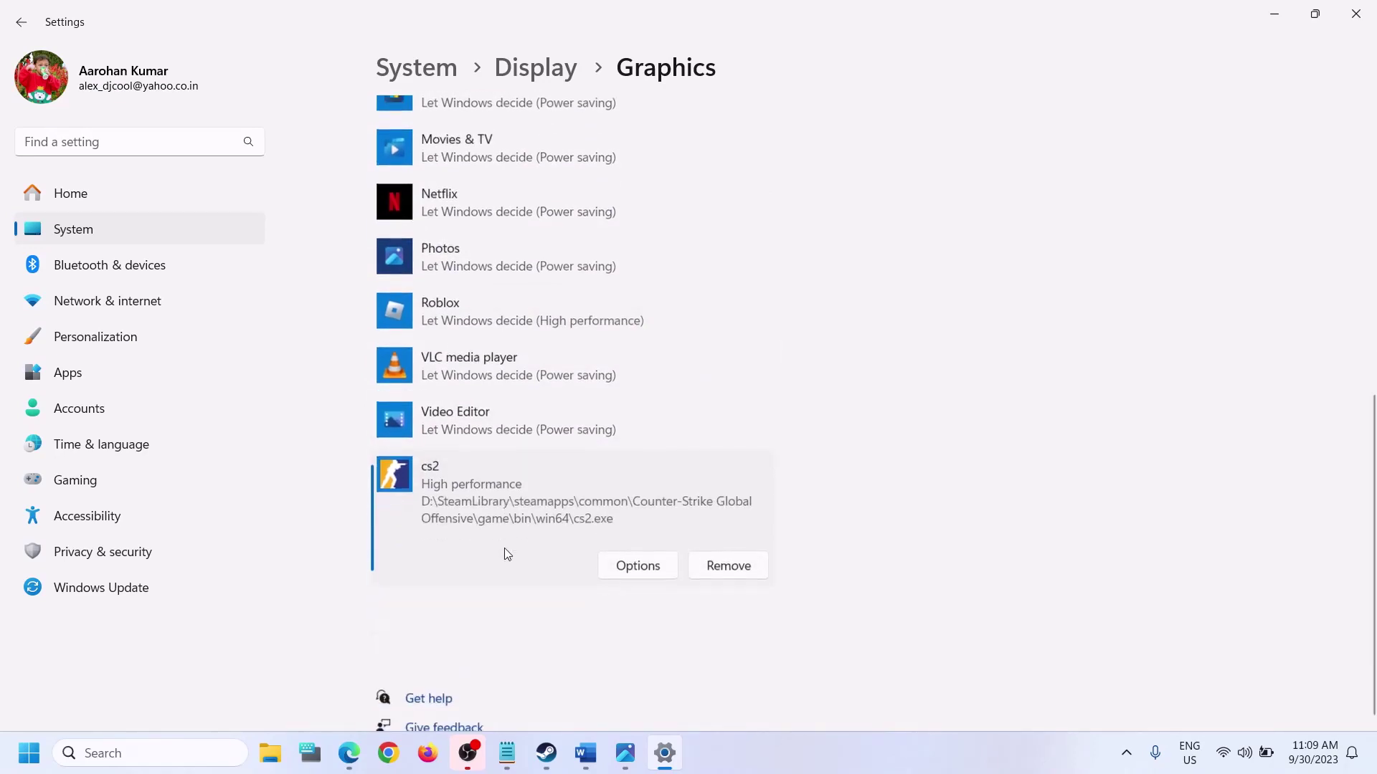
pyautogui.click(644, 567)
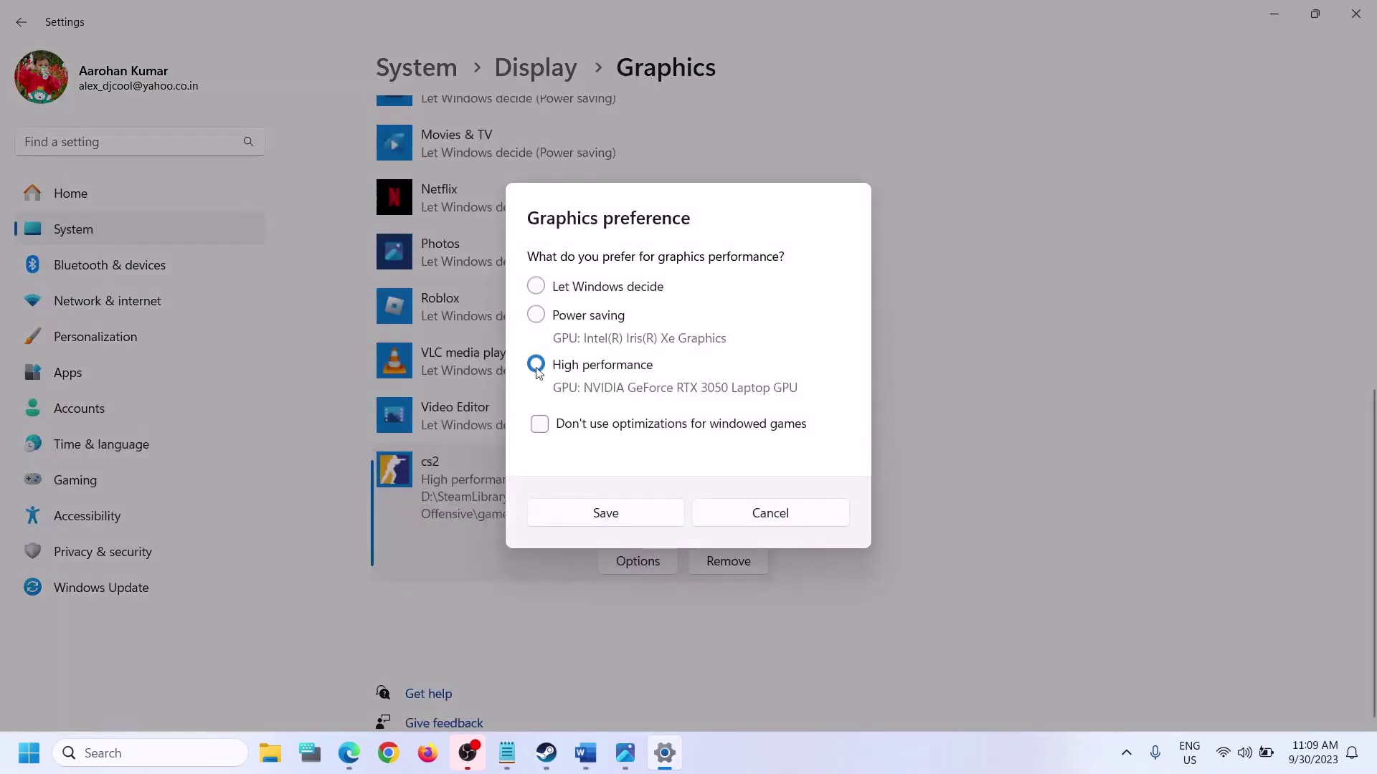
pyautogui.click(602, 516)
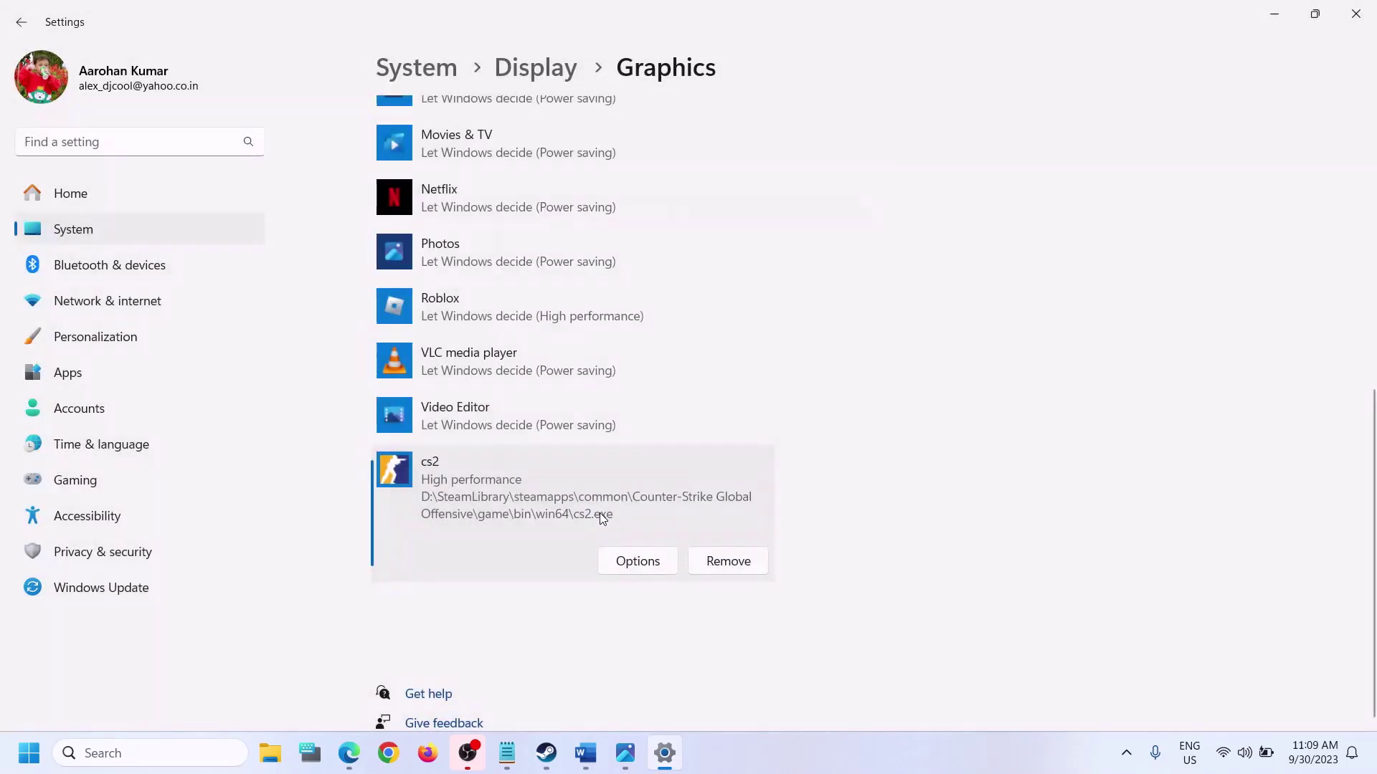
pyautogui.click(1360, 16)
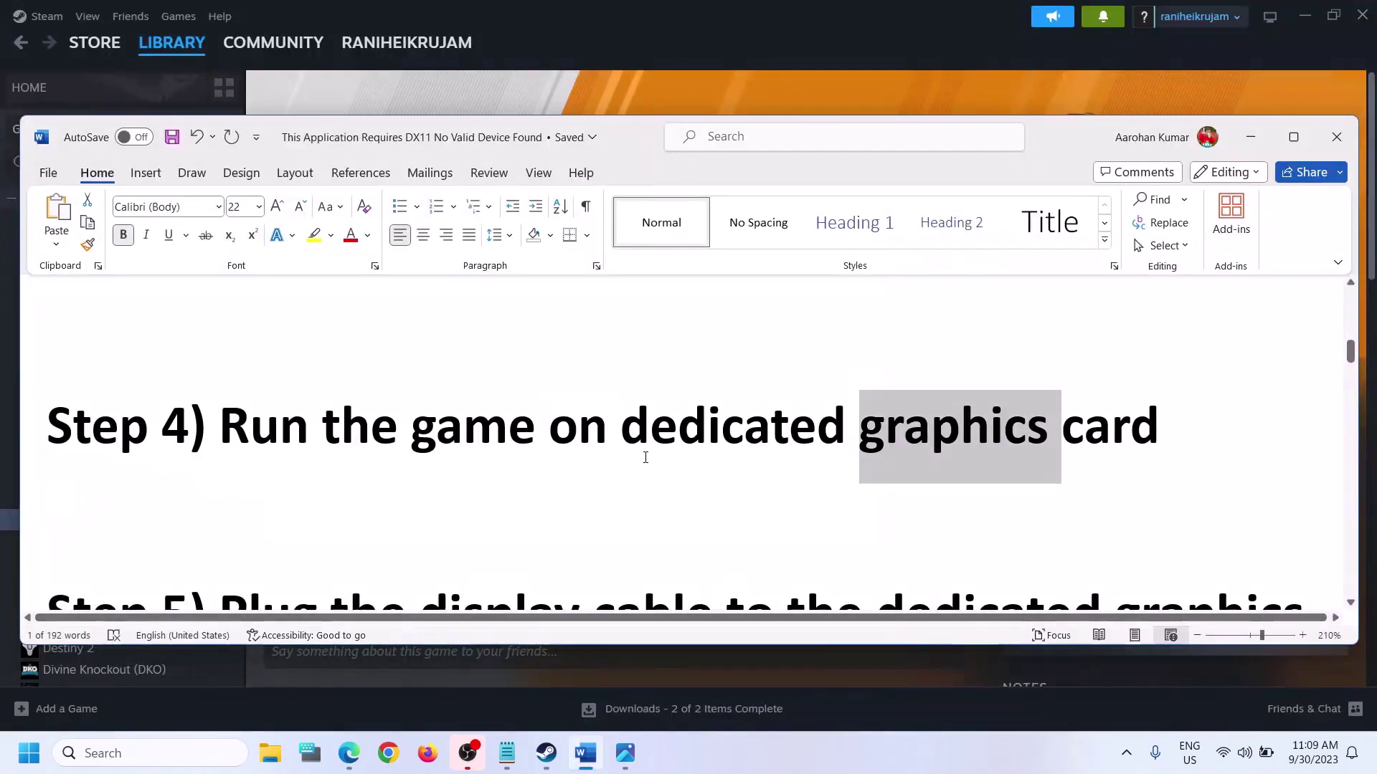
# Step: Read step 5 of the Word document about plugging the display cable into the dedicated graphics card slot
pyautogui.scroll(-3, 188, 490)
pyautogui.moveTo(219, 434); pyautogui.dragTo(453, 502)
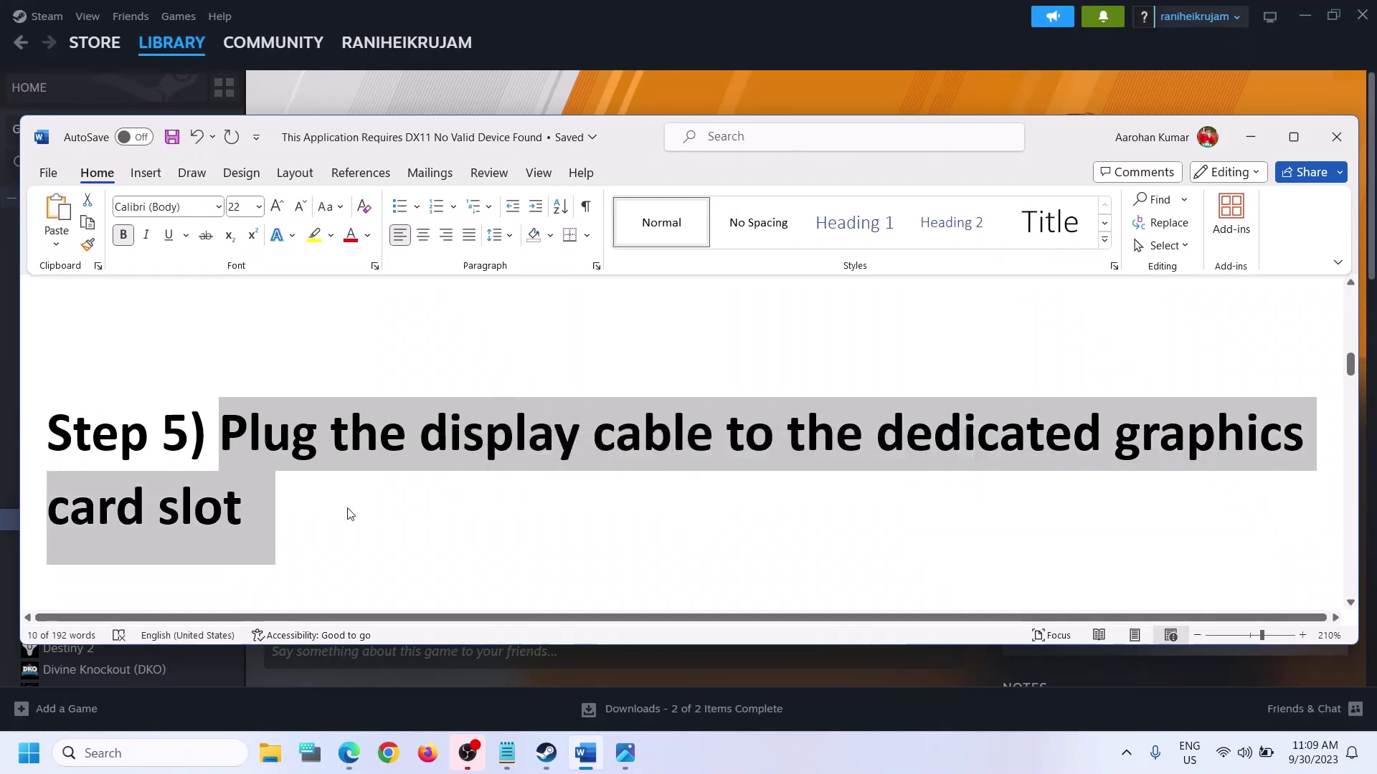
pyautogui.click(302, 522)
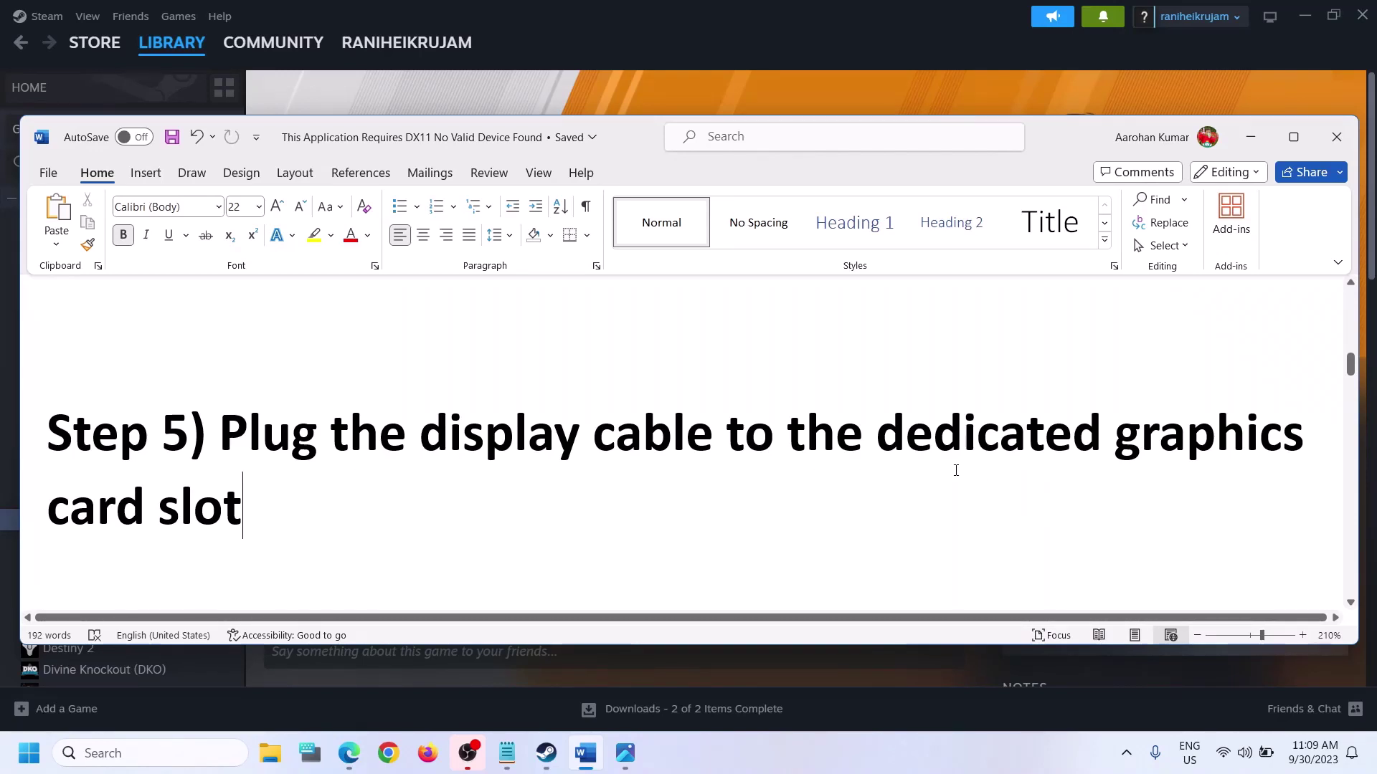
pyautogui.moveTo(887, 449); pyautogui.dragTo(1171, 501)
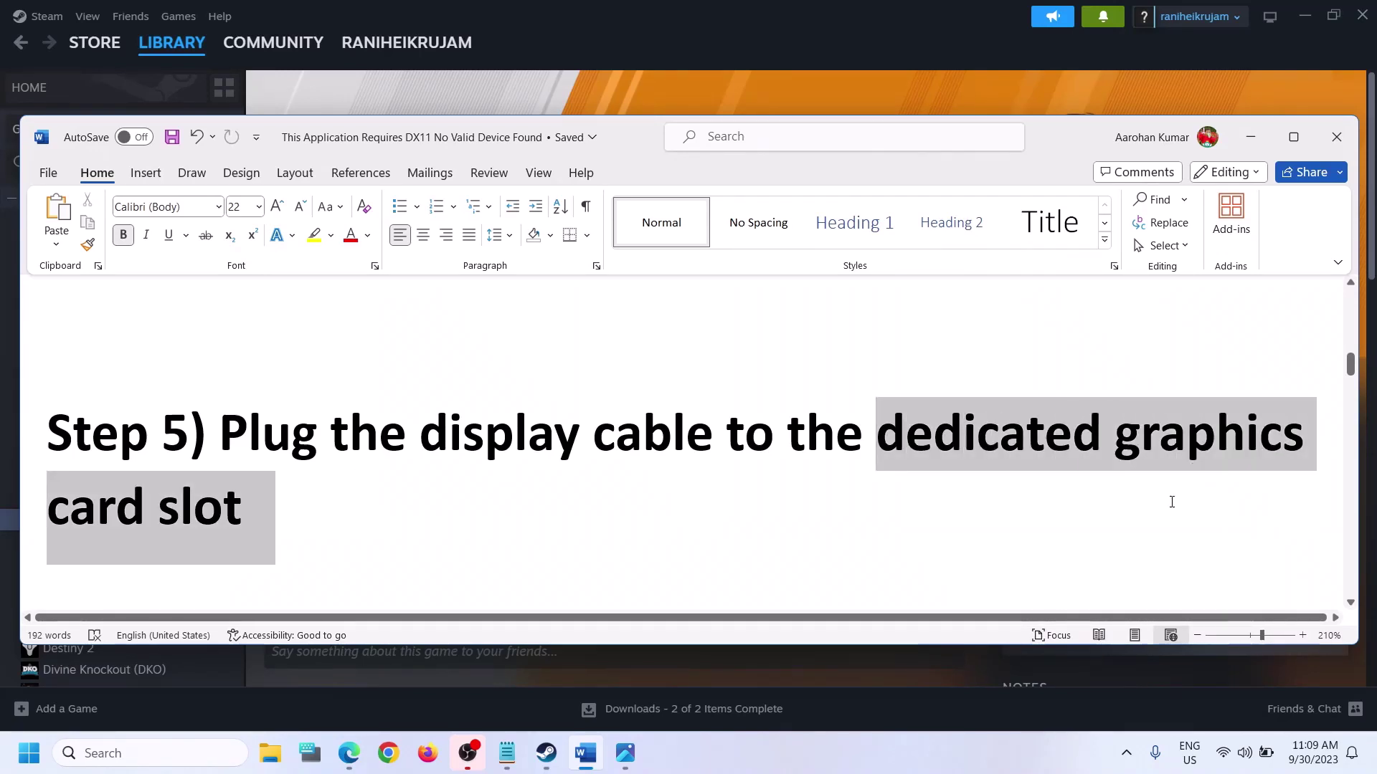
pyautogui.click(312, 519)
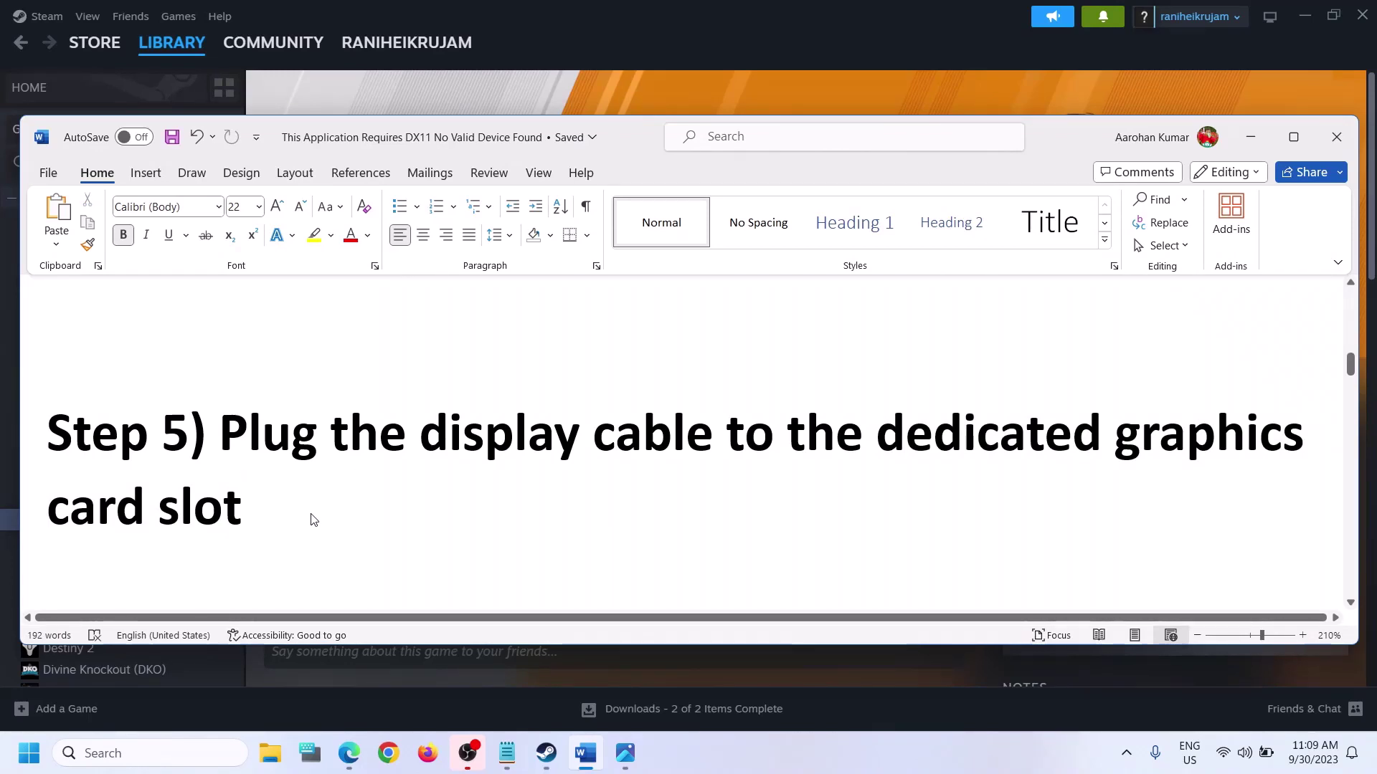
# Step: Check the integrated Intel and dedicated NVIDIA display adapters in Device Manager
pyautogui.rightClick(29, 753)
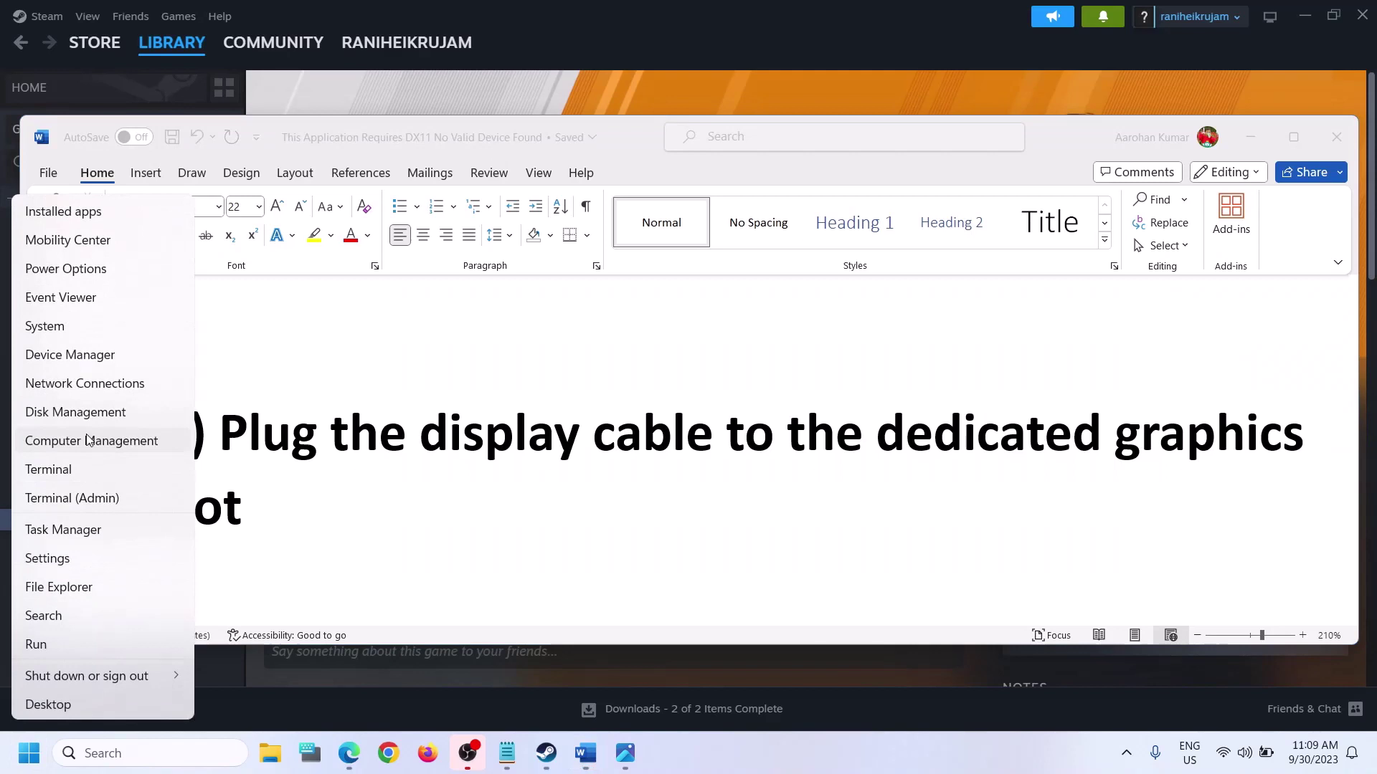
pyautogui.click(86, 357)
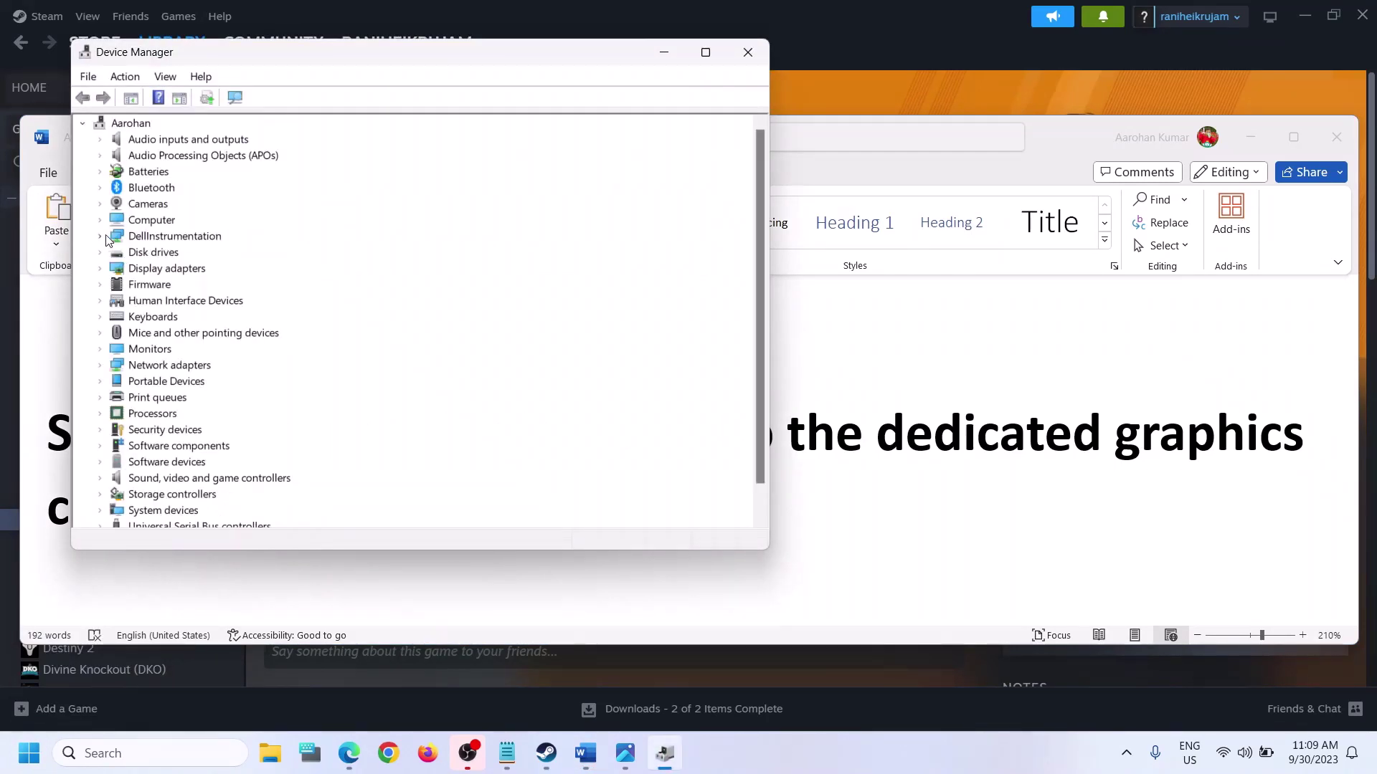
pyautogui.click(100, 268)
pyautogui.click(205, 285)
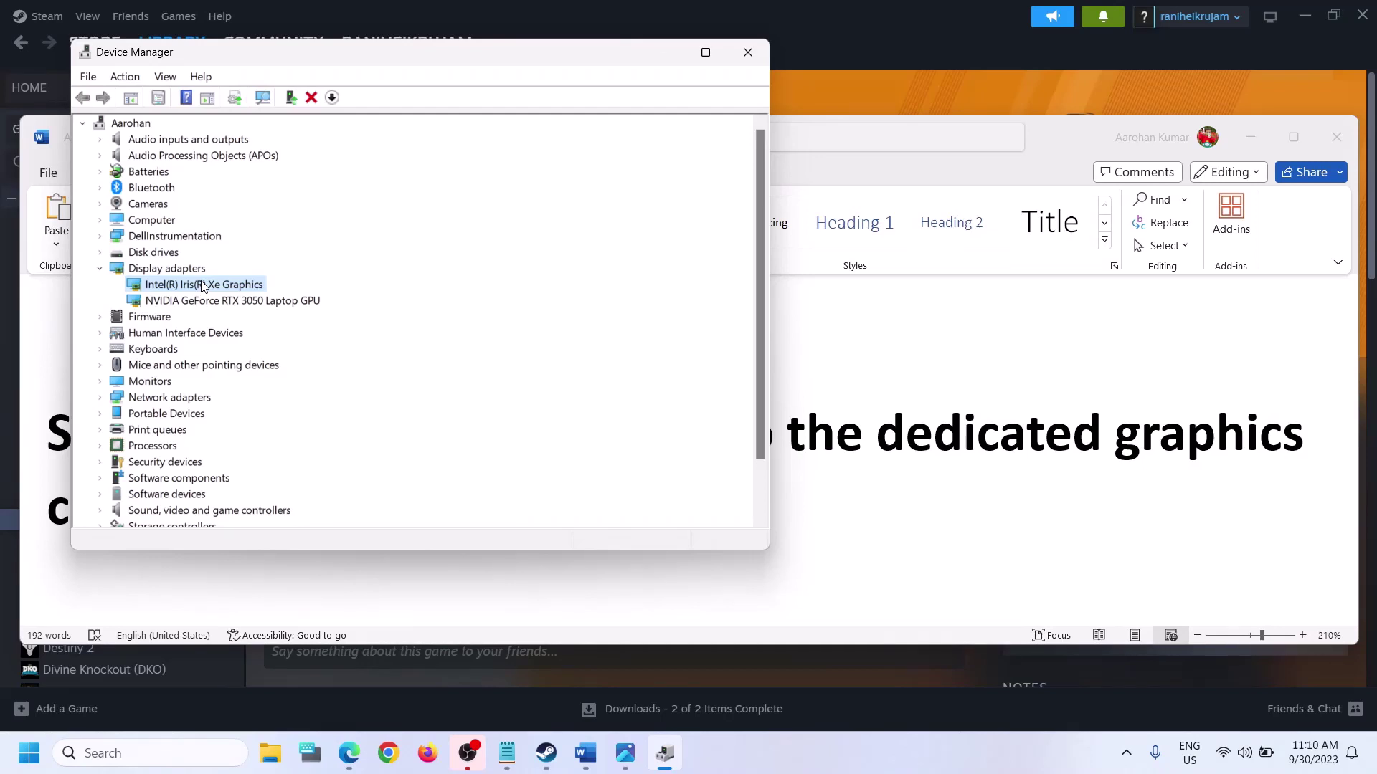
pyautogui.click(198, 304)
pyautogui.click(201, 287)
pyautogui.click(194, 304)
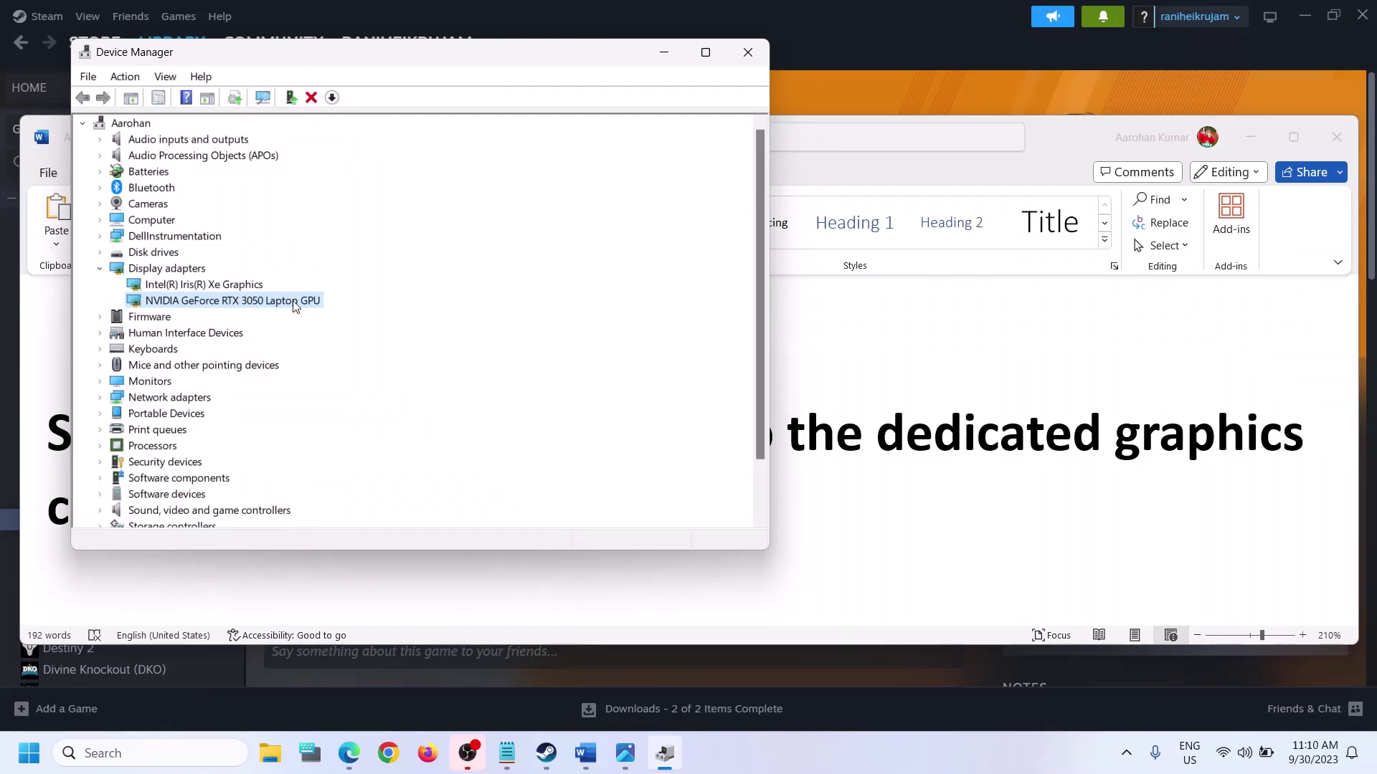
pyautogui.click(755, 50)
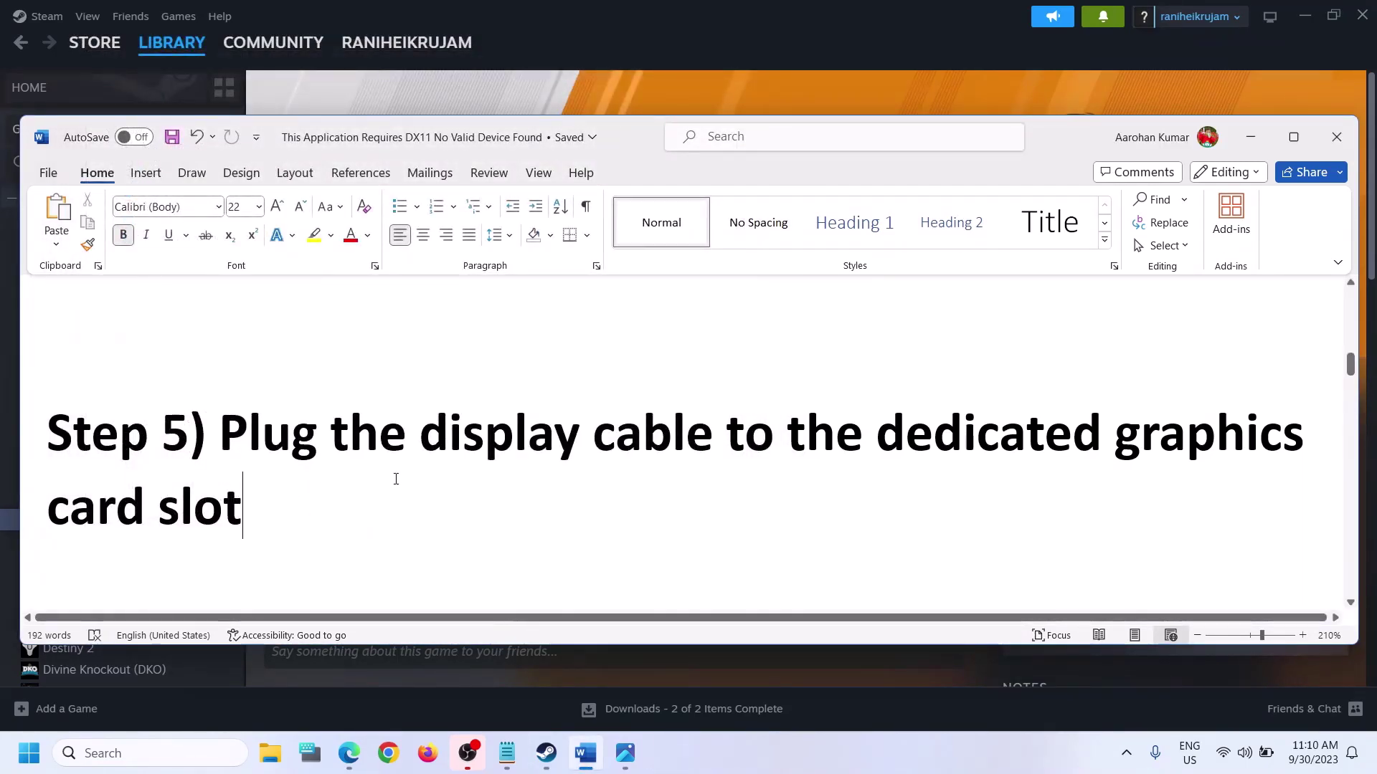
# Step: Read step 6 of the Word document about verifying the integrity of the game files
pyautogui.scroll(-3, 395, 479)
pyautogui.scroll(1, 396, 479)
pyautogui.moveTo(220, 515); pyautogui.dragTo(1048, 515)
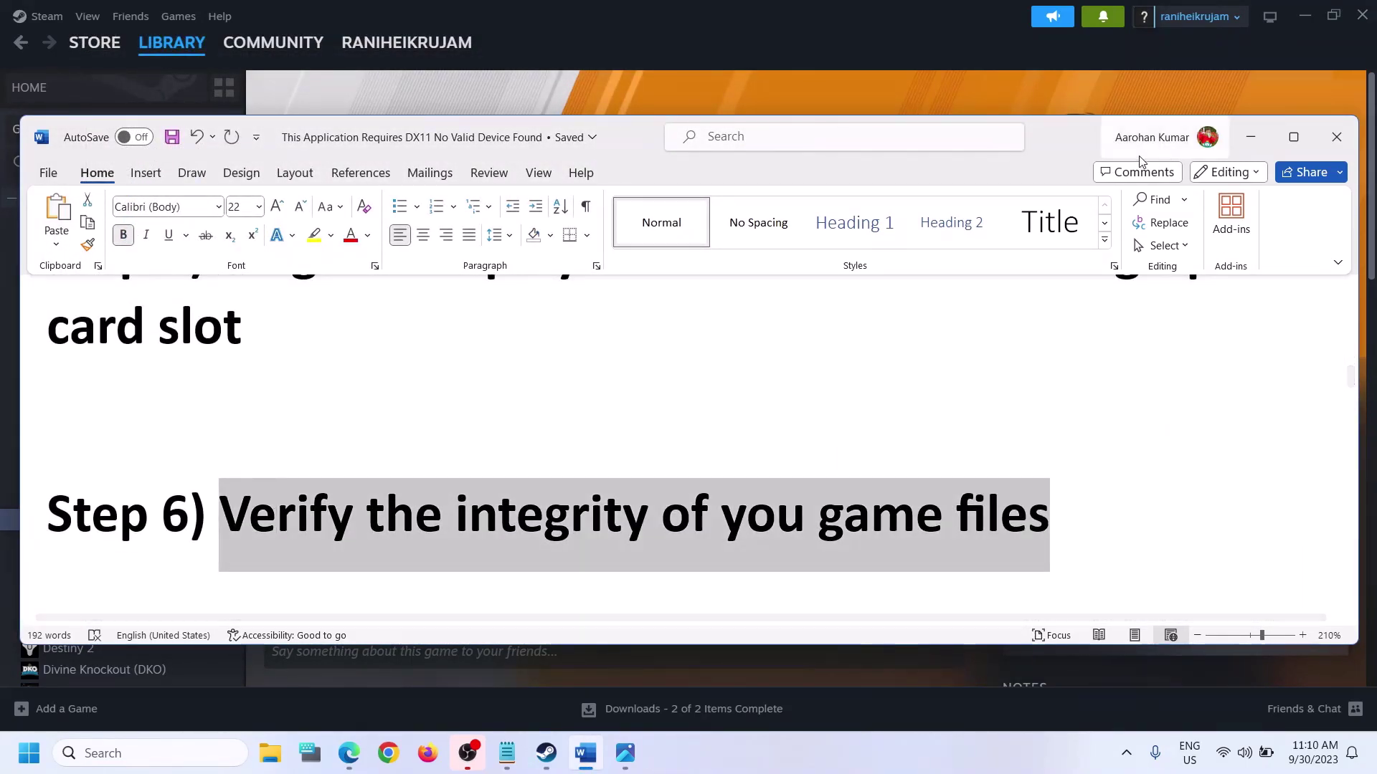
# Step: Switch to Steam and view the game file integrity option in Counter-Strike 2's Installed Files properties
pyautogui.click(1250, 137)
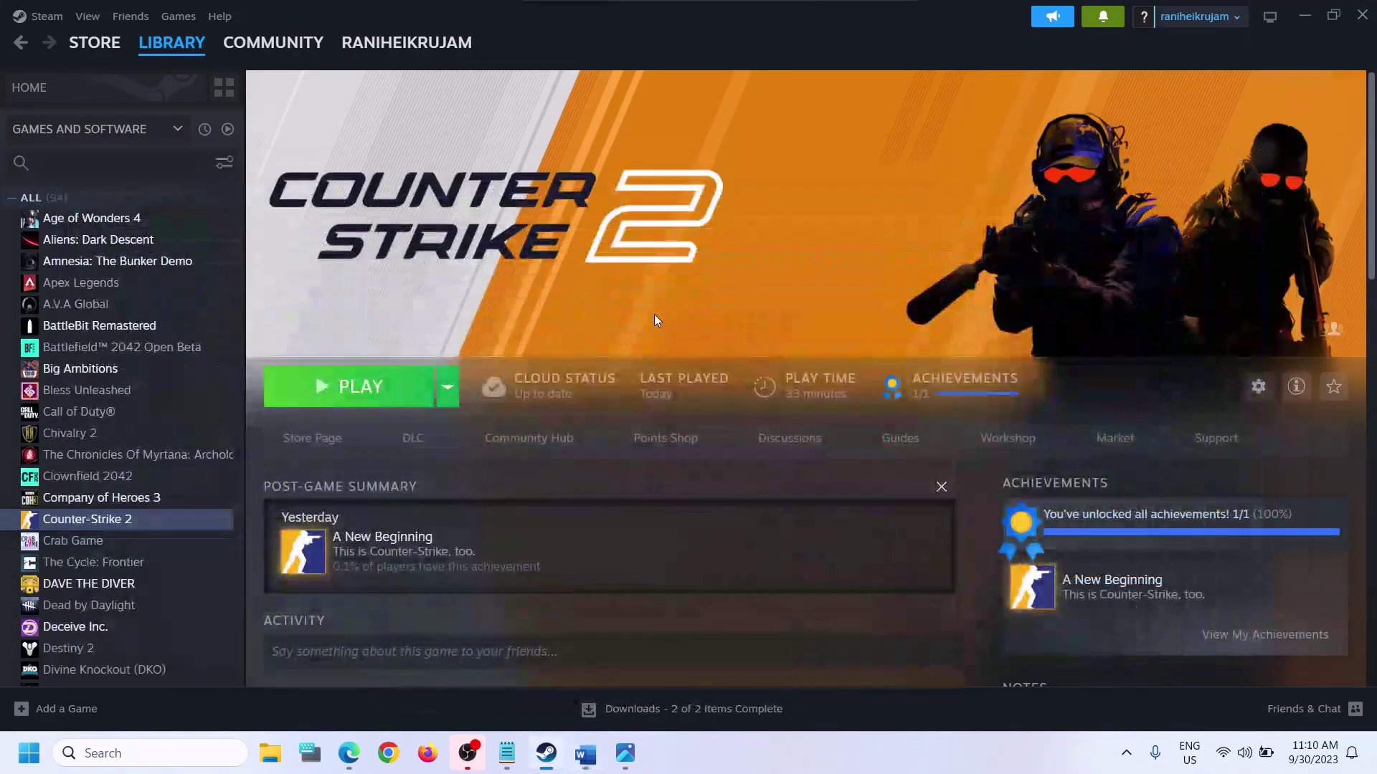
pyautogui.rightClick(135, 527)
pyautogui.click(179, 660)
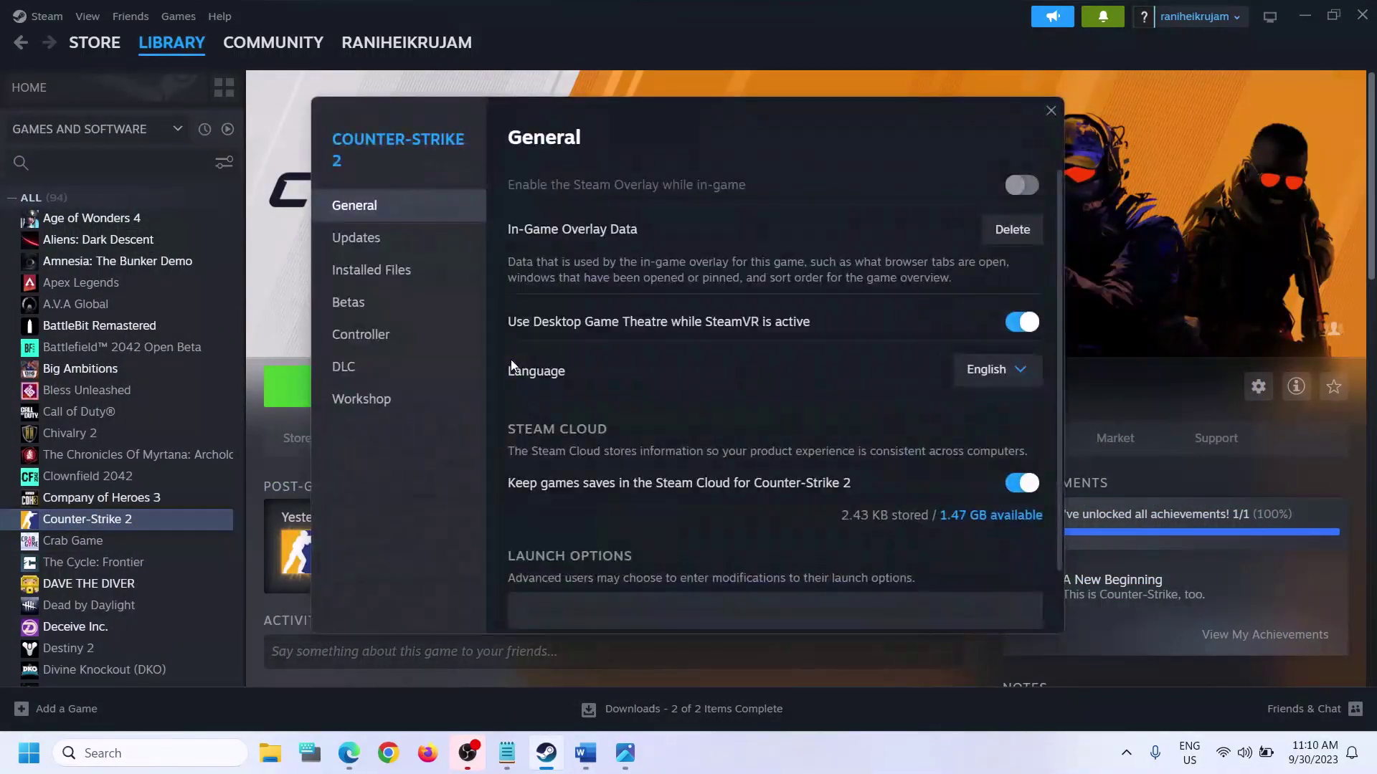
pyautogui.click(377, 276)
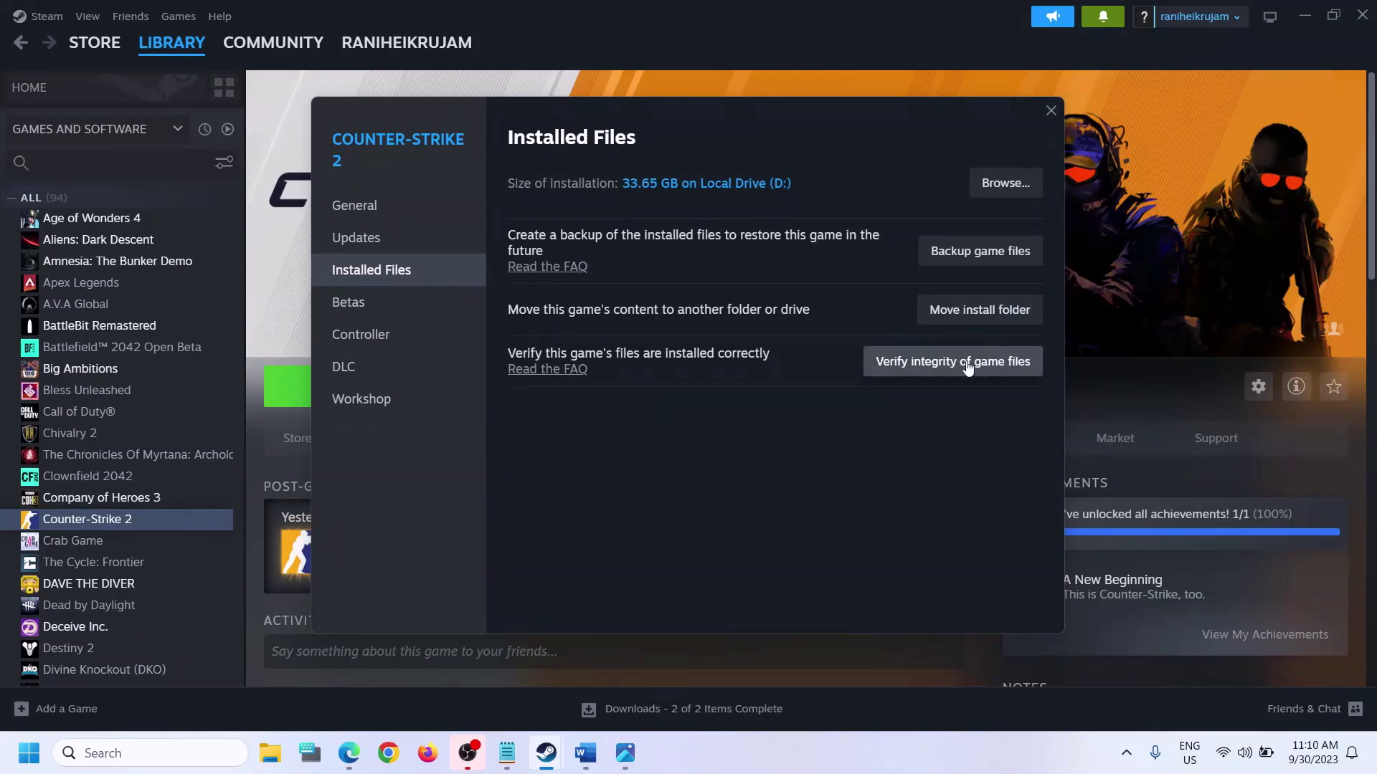
pyautogui.click(1050, 112)
# Step: Read step 7 of the Word document on updating the System BIOS and drivers, and open Dell's support site in Chrome
pyautogui.click(586, 753)
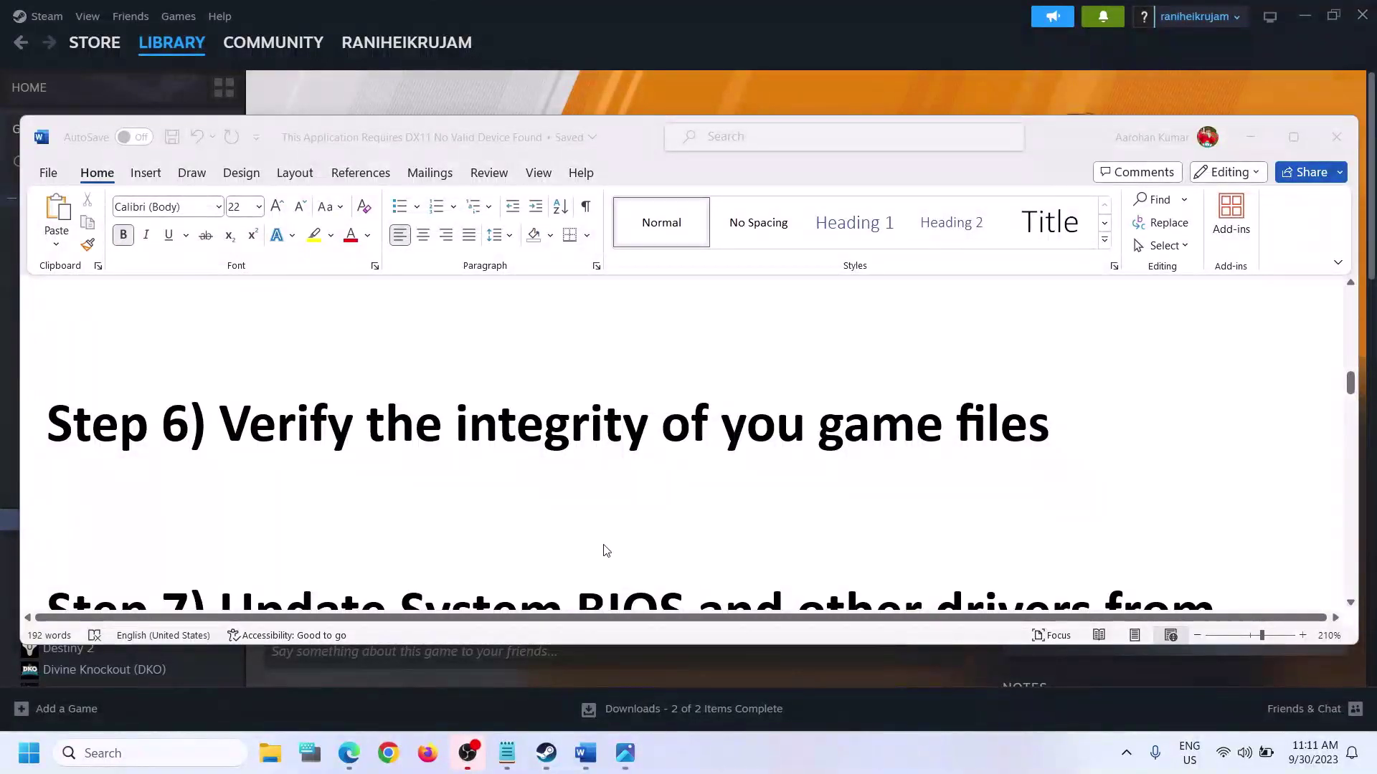
pyautogui.scroll(-2, 605, 545)
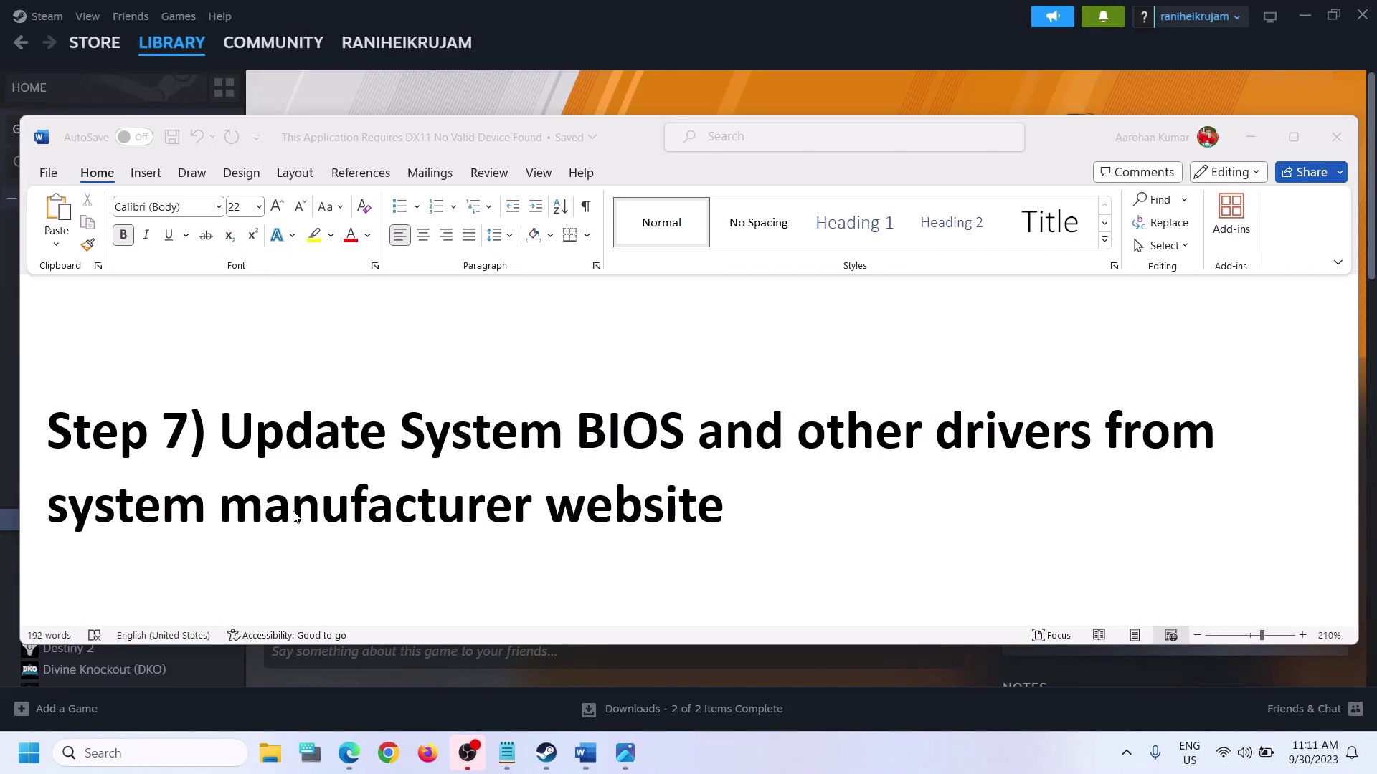
pyautogui.click(387, 751)
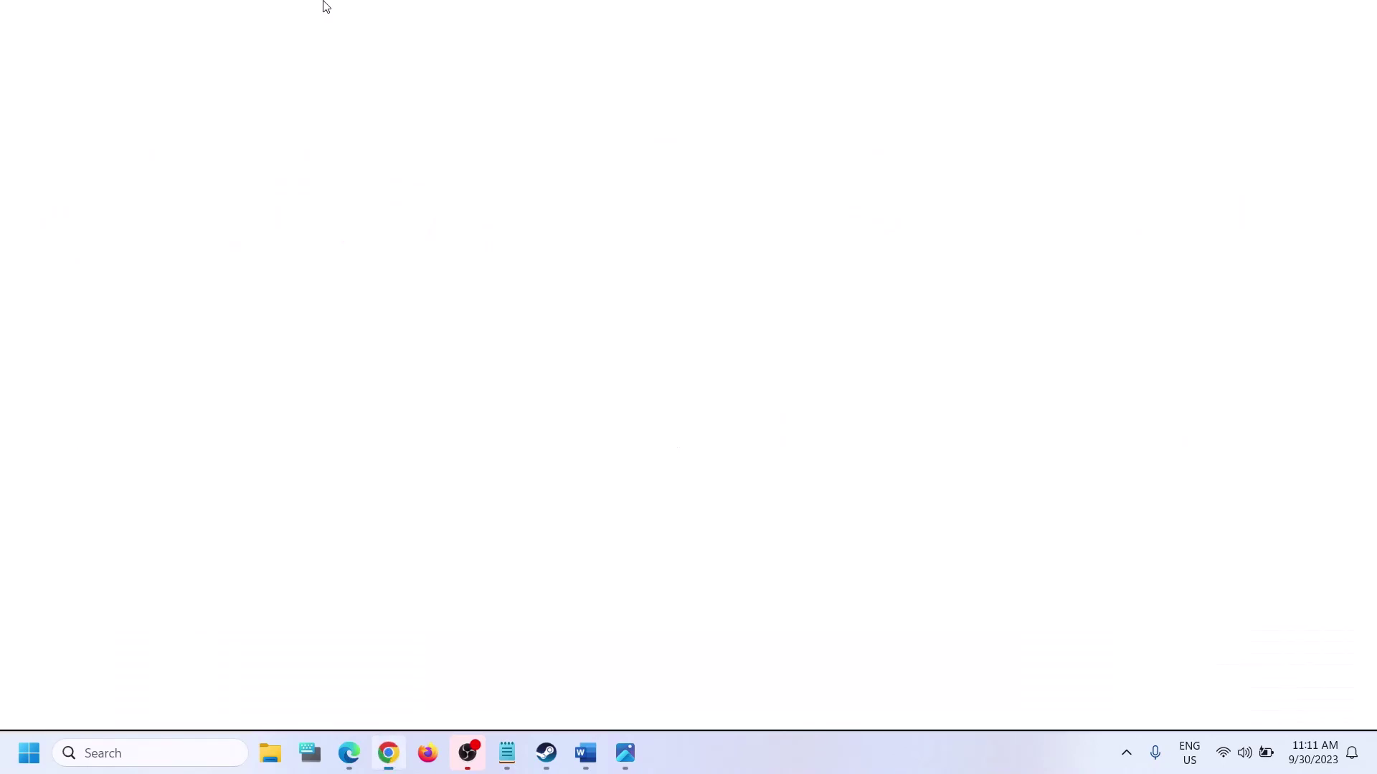
pyautogui.write('dell')
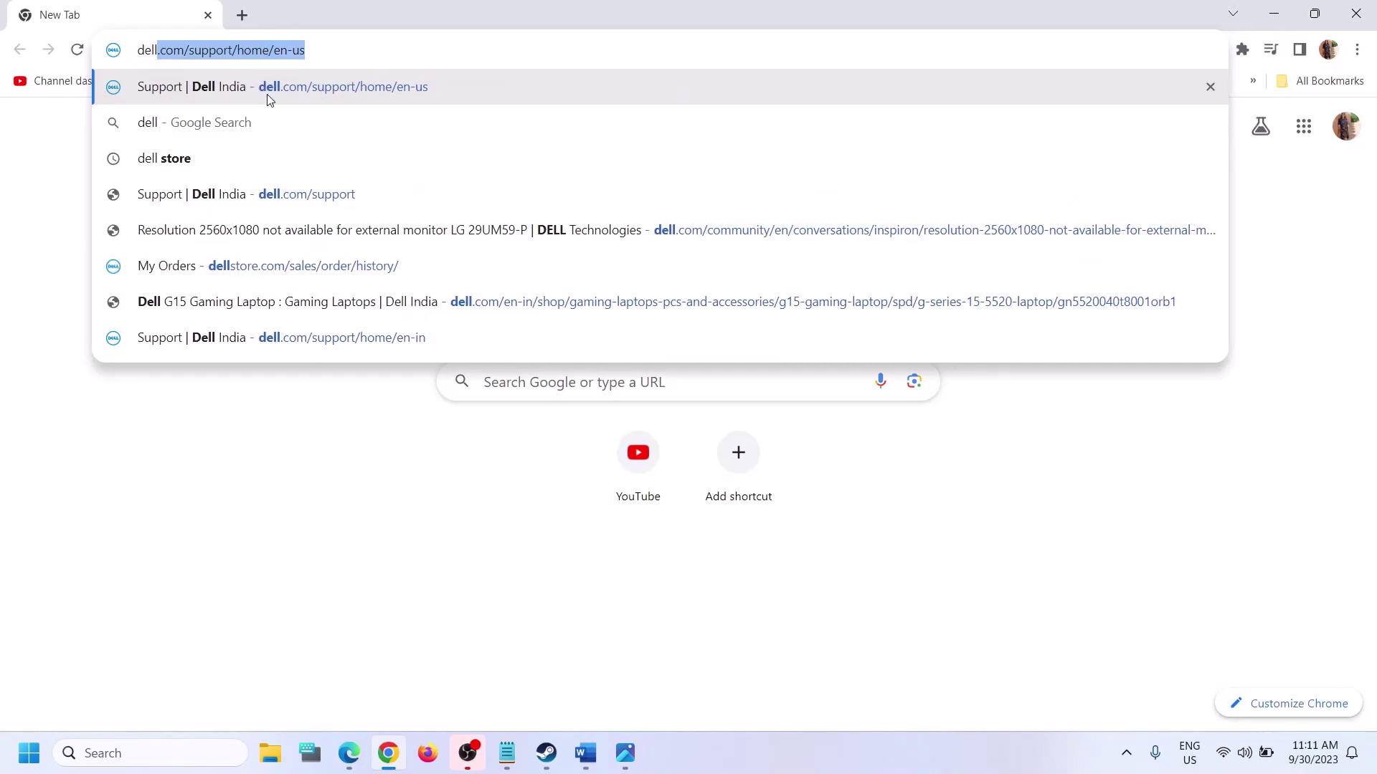
pyautogui.click(269, 100)
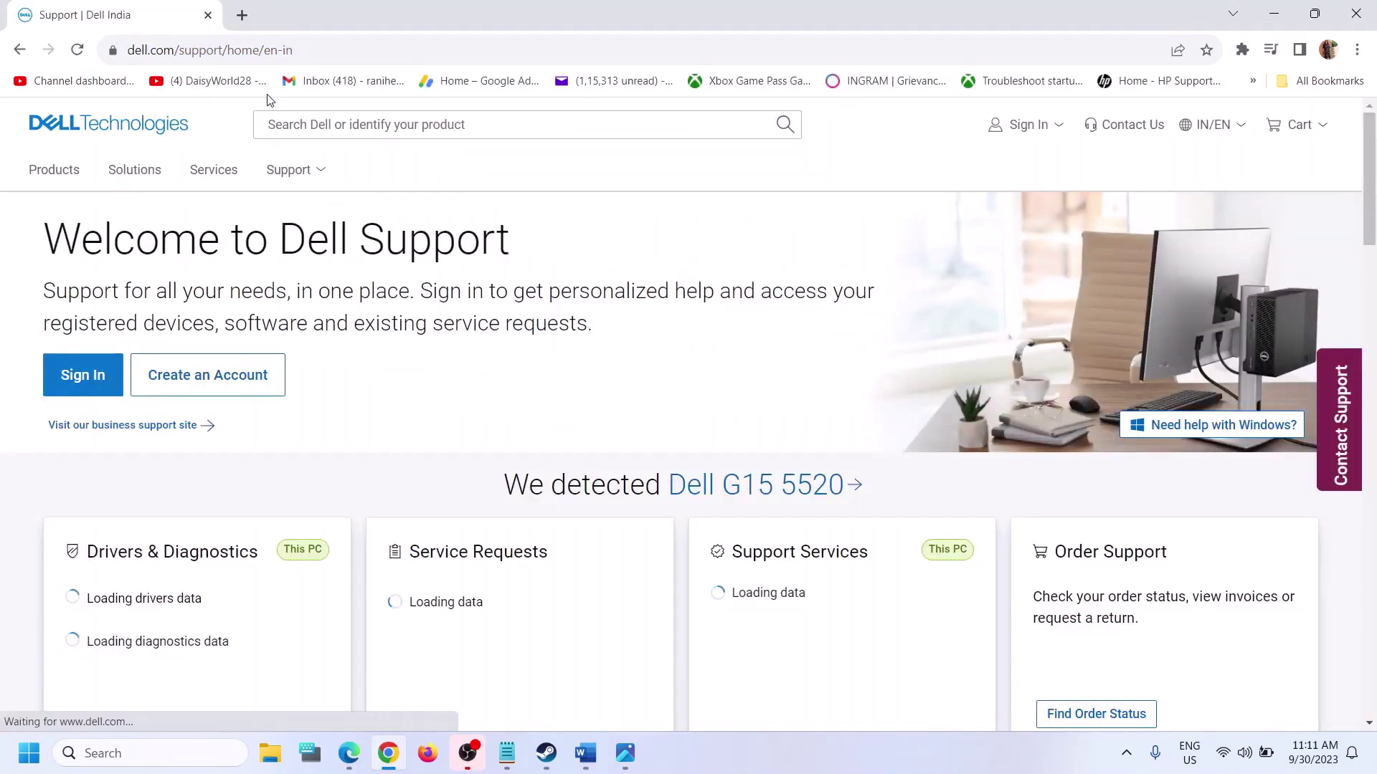
# Step: Browse Dell's products through Computers, Laptops and G Series, and select the Dell G15 5520
pyautogui.scroll(-2, 789, 283)
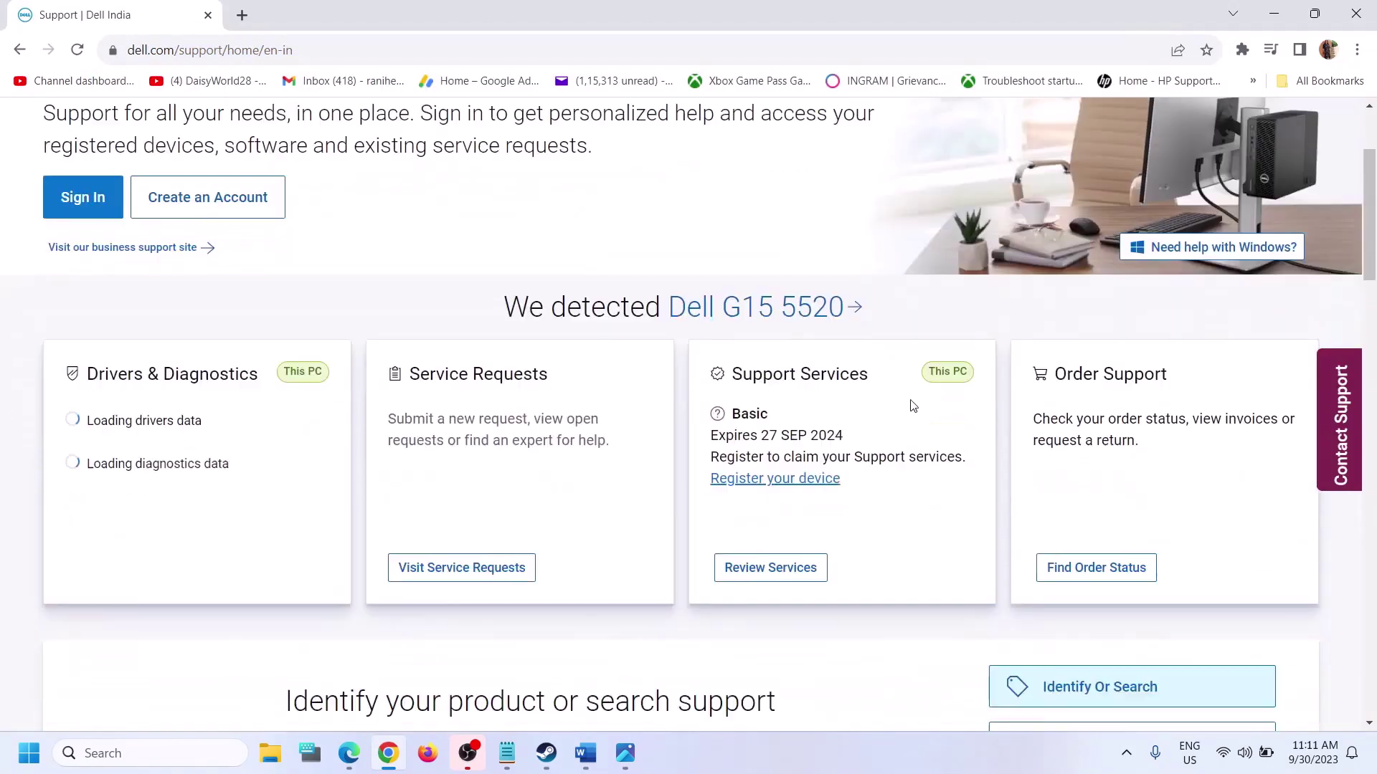
pyautogui.scroll(-3, 913, 406)
pyautogui.click(1132, 604)
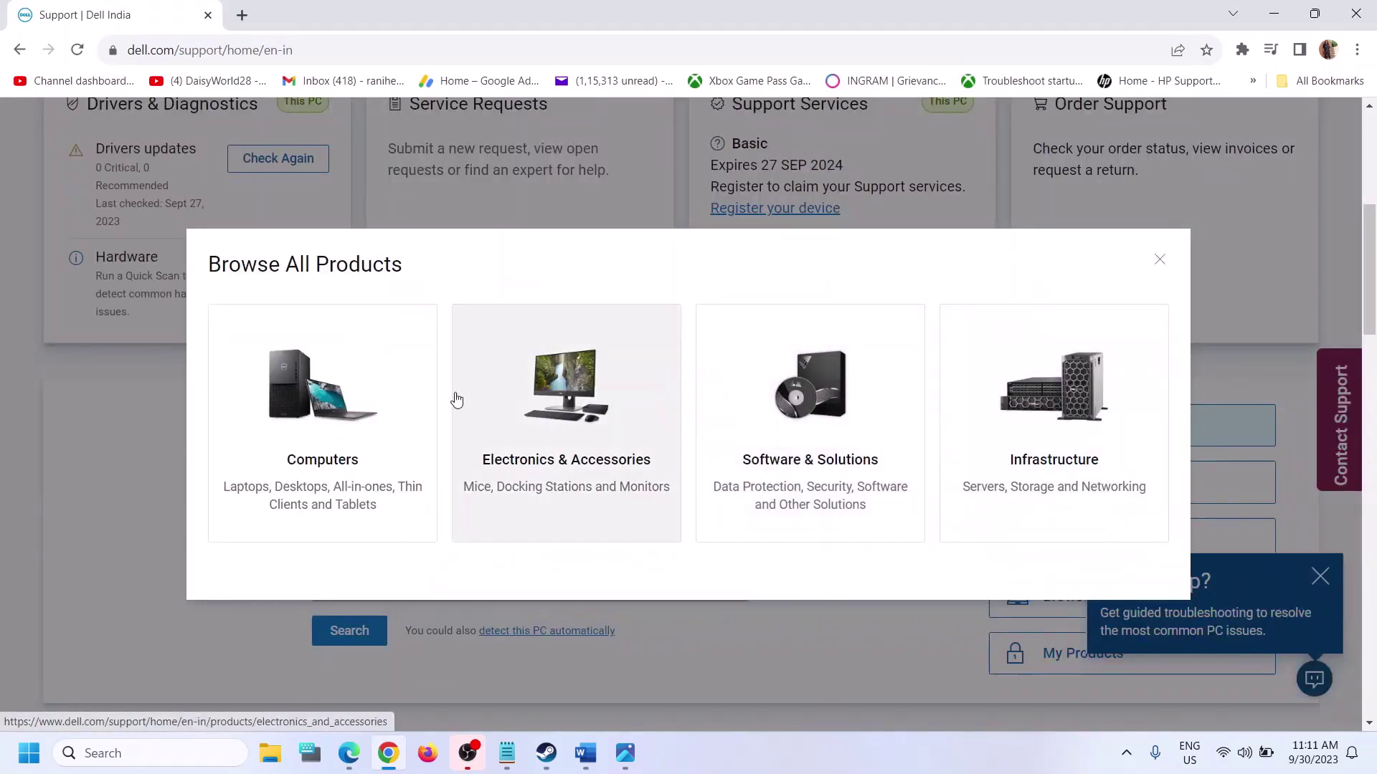
pyautogui.click(359, 411)
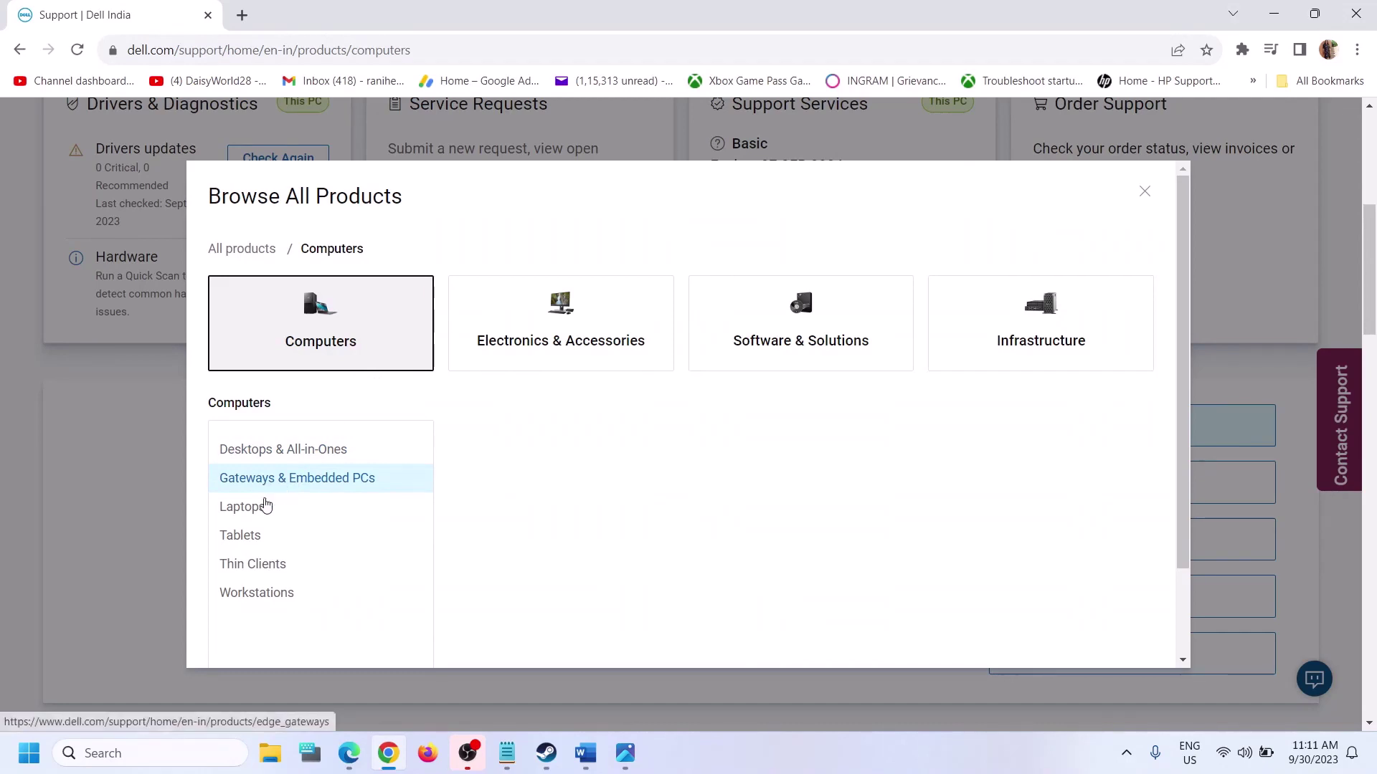
pyautogui.click(264, 507)
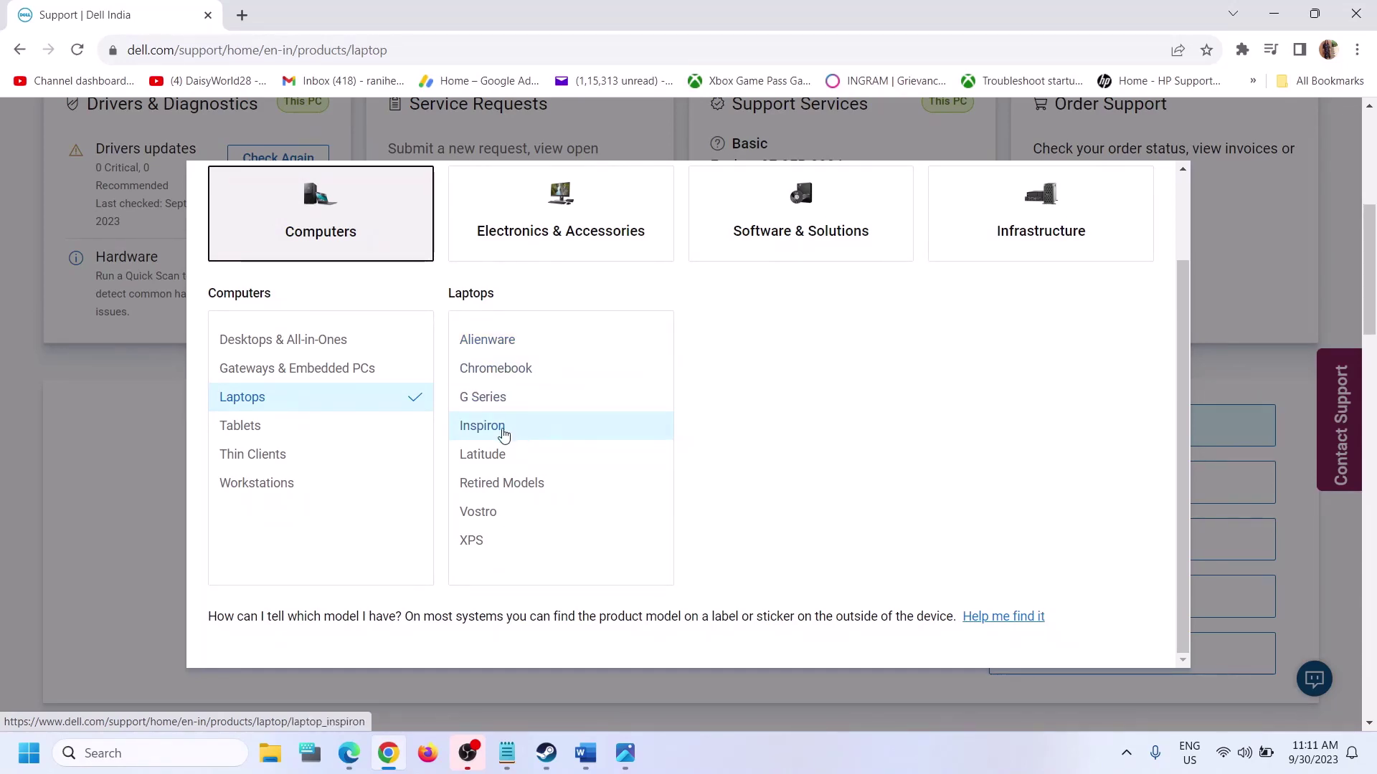
pyautogui.click(497, 403)
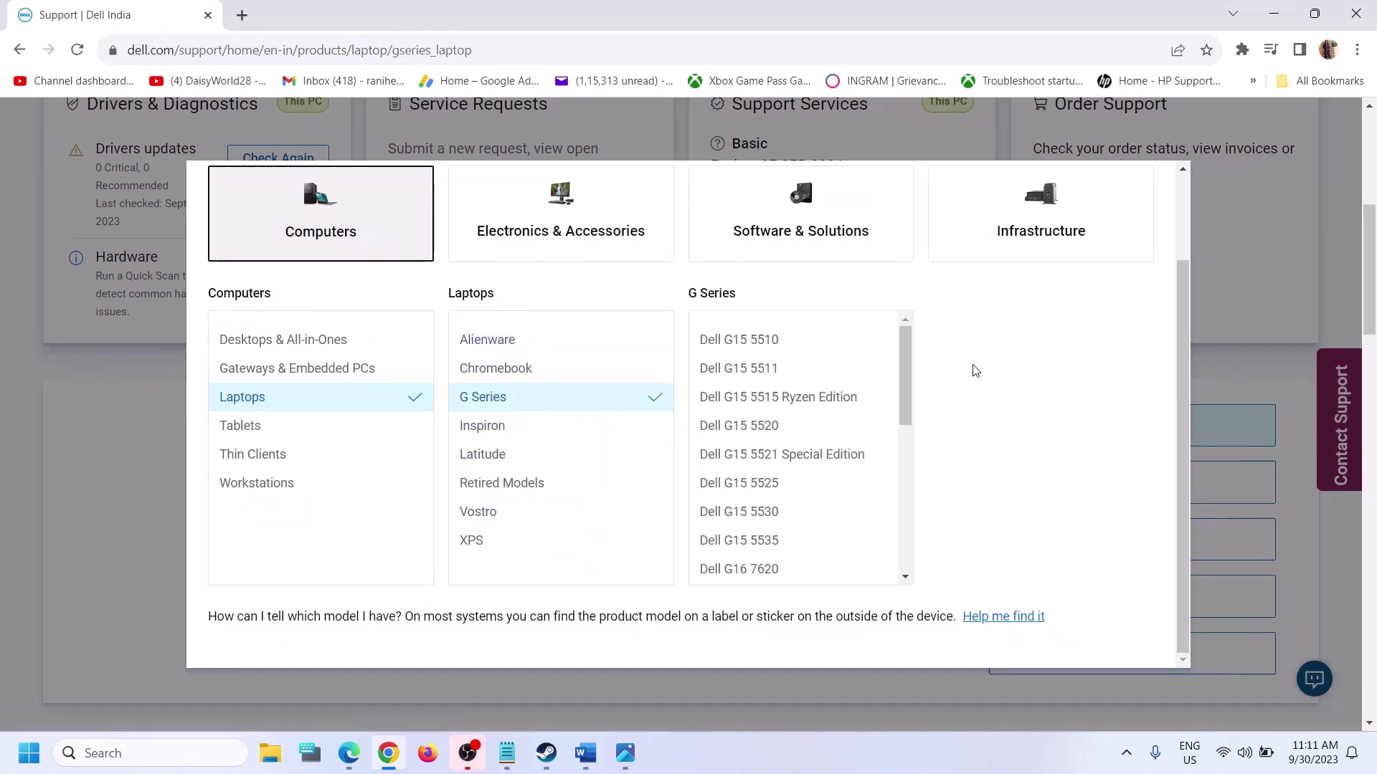
pyautogui.scroll(1, 788, 535)
pyautogui.scroll(-1, 811, 500)
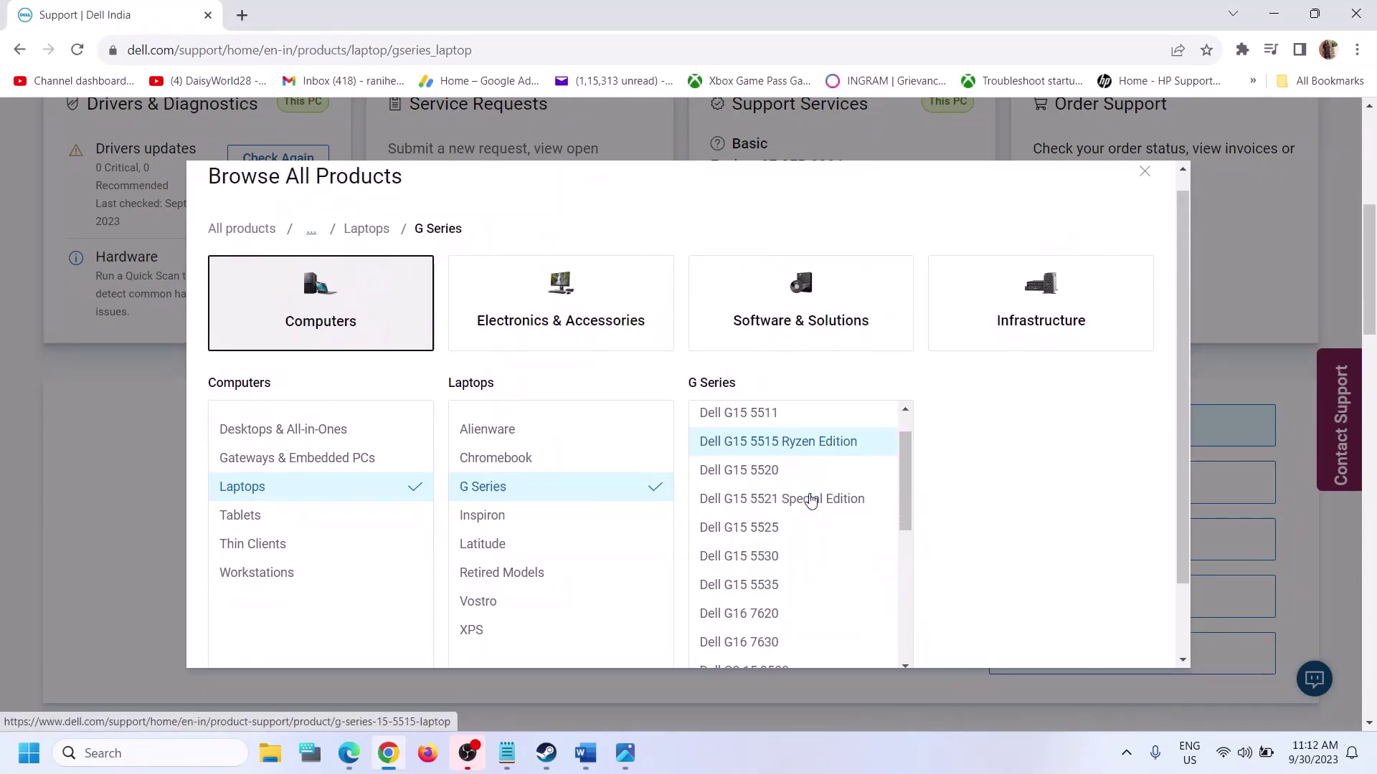
pyautogui.click(789, 424)
pyautogui.scroll(-1, 1043, 489)
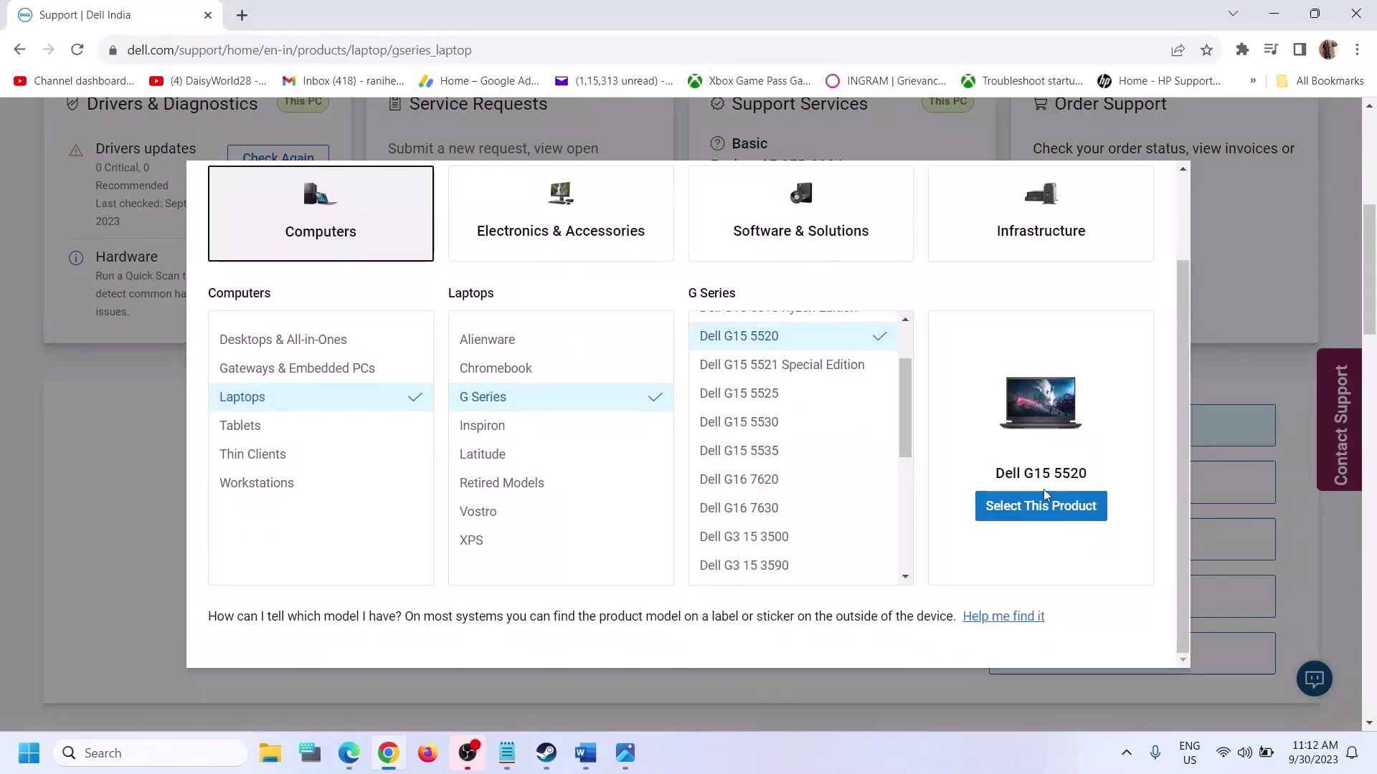
pyautogui.click(1009, 514)
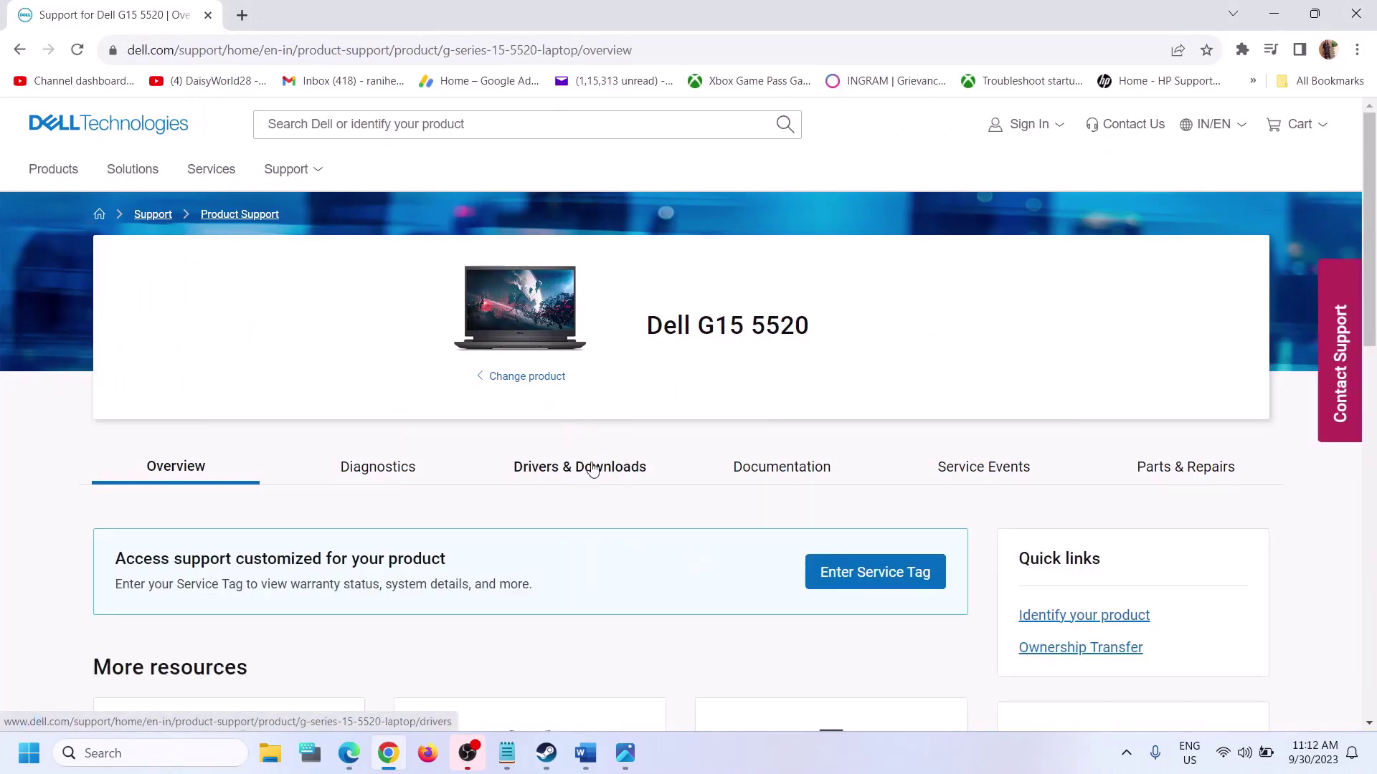
# Step: Show the drivers and downloads for the Dell G15 5520 and filter the download type to System BIOS
pyautogui.click(574, 475)
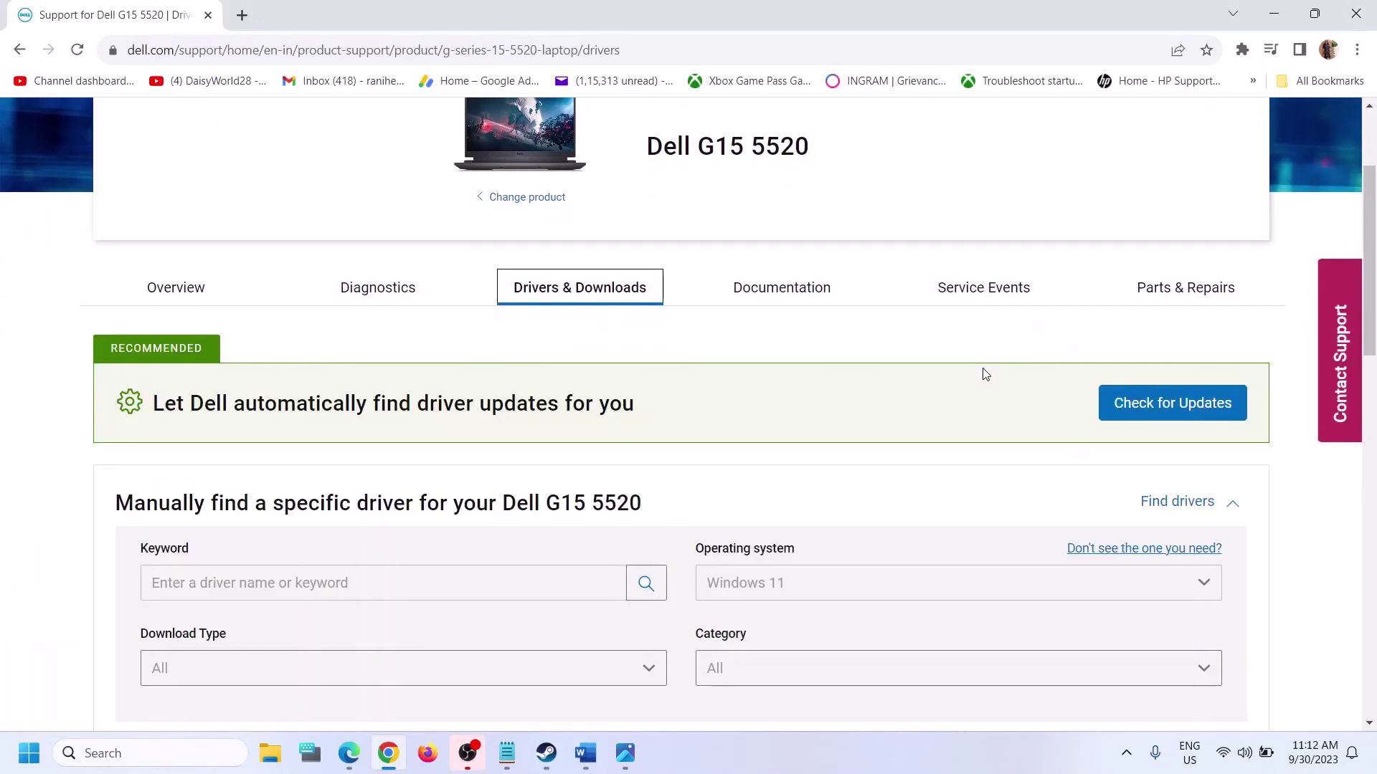
pyautogui.scroll(-3, 986, 374)
pyautogui.click(299, 410)
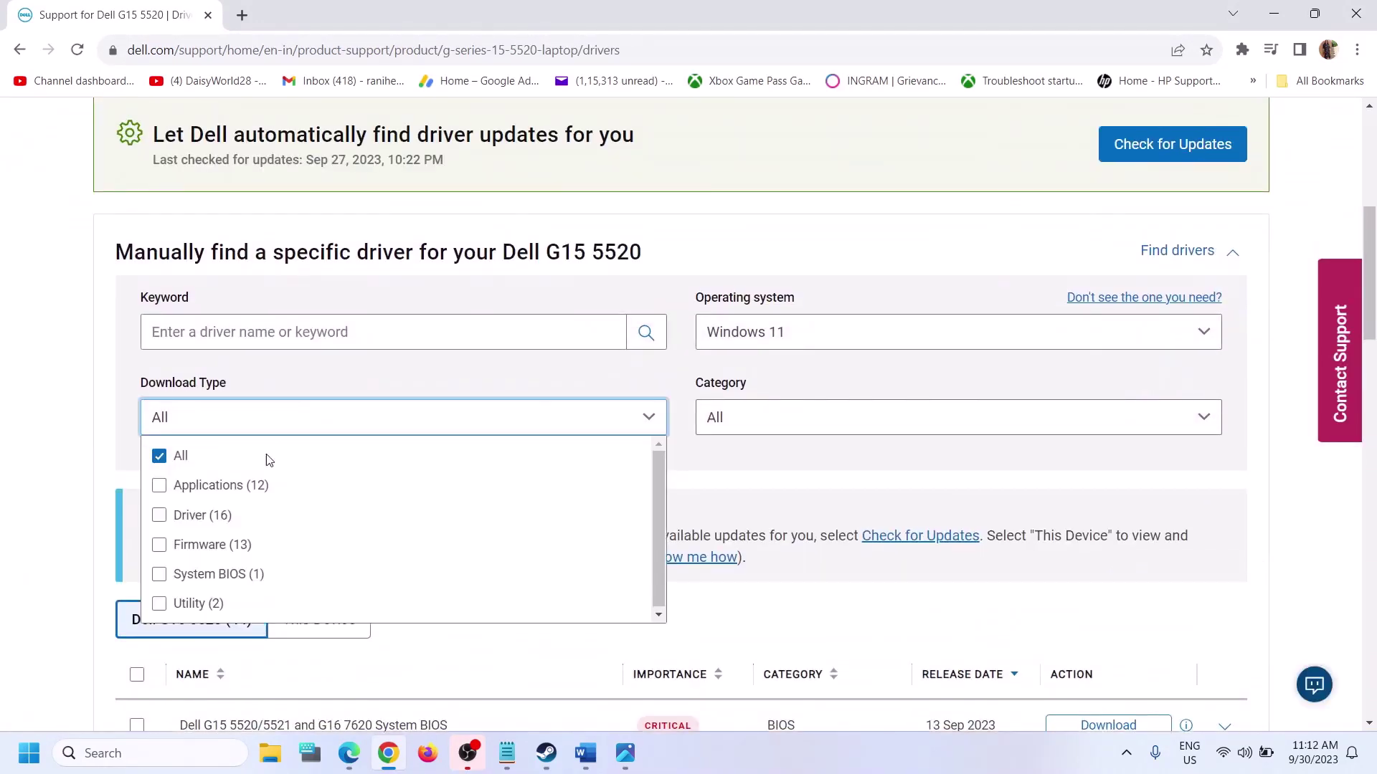
pyautogui.click(192, 573)
pyautogui.click(783, 574)
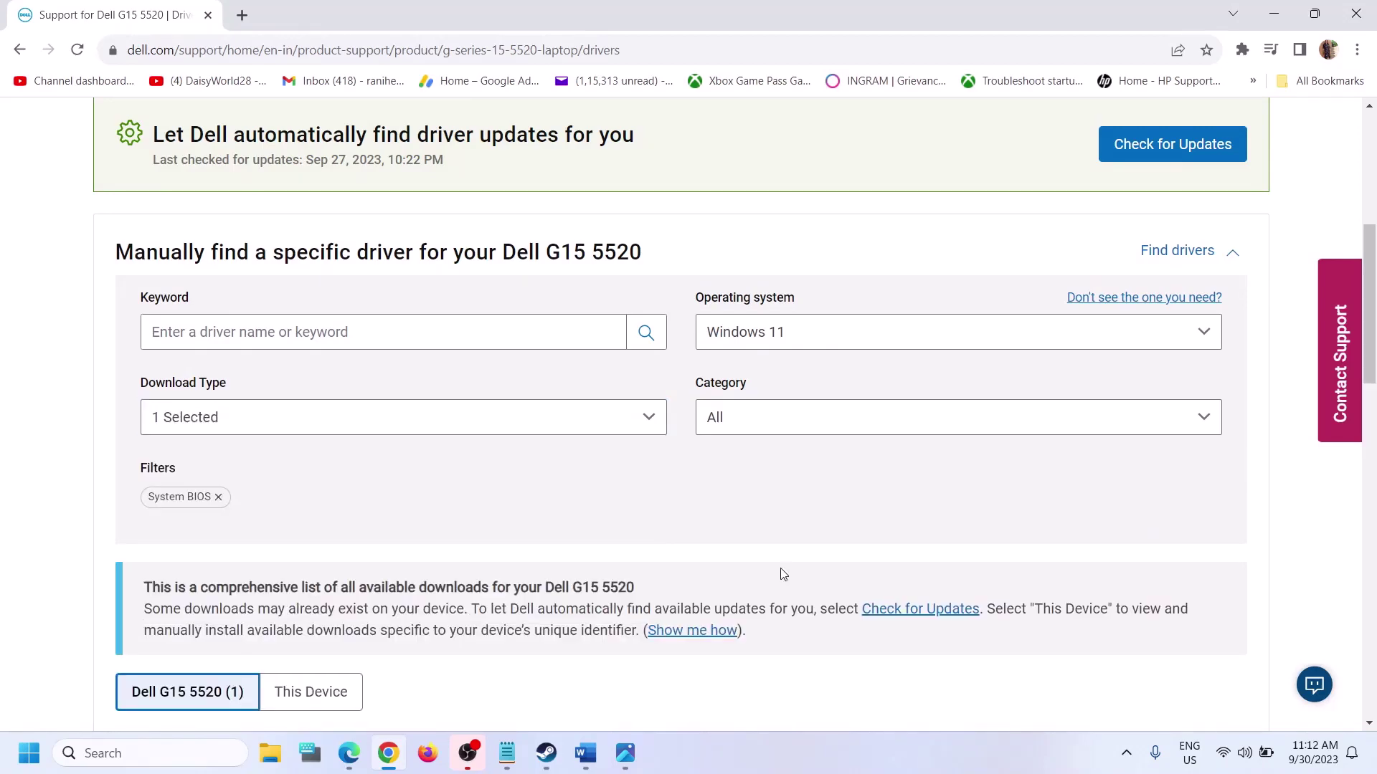
# Step: View the System BIOS download listed for the Dell G15 5520 and check the laptop's battery charging status
pyautogui.scroll(-3, 804, 525)
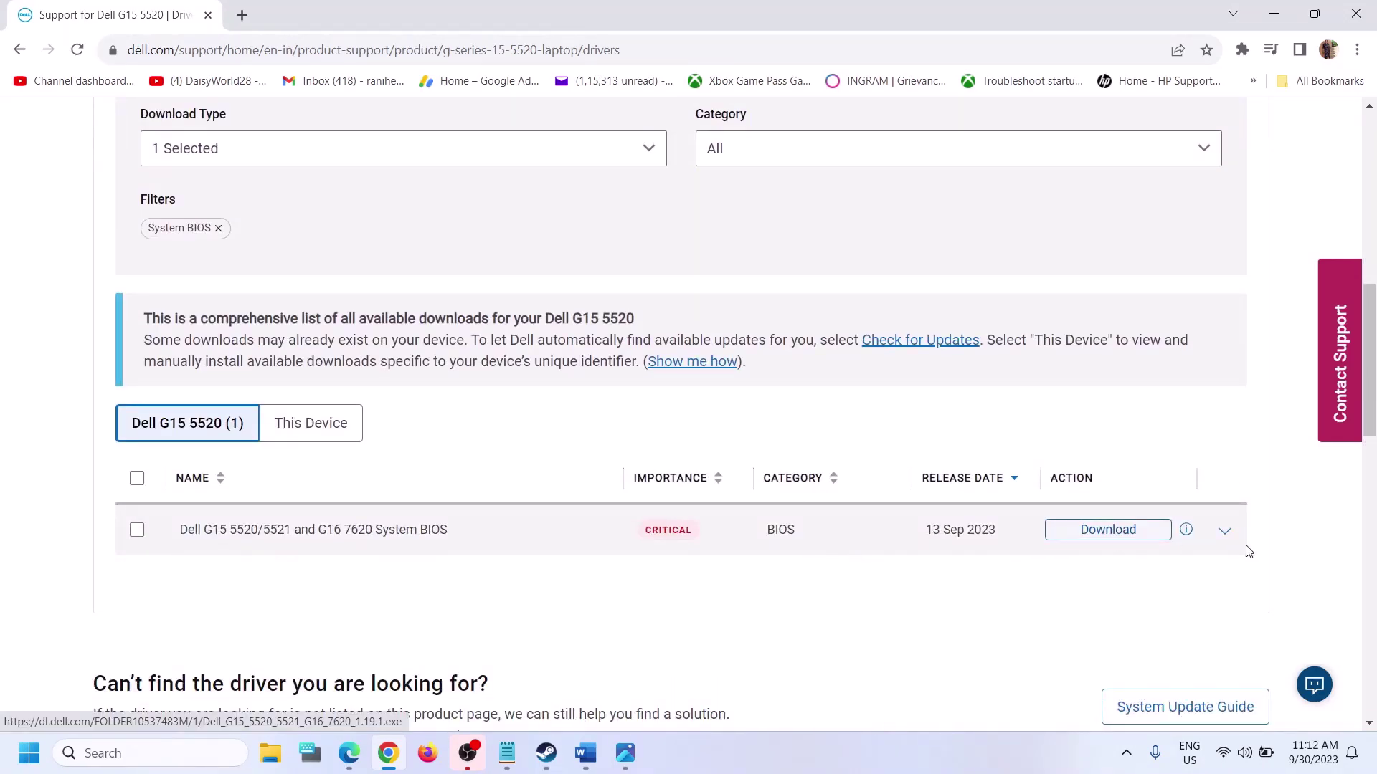
pyautogui.click(1266, 754)
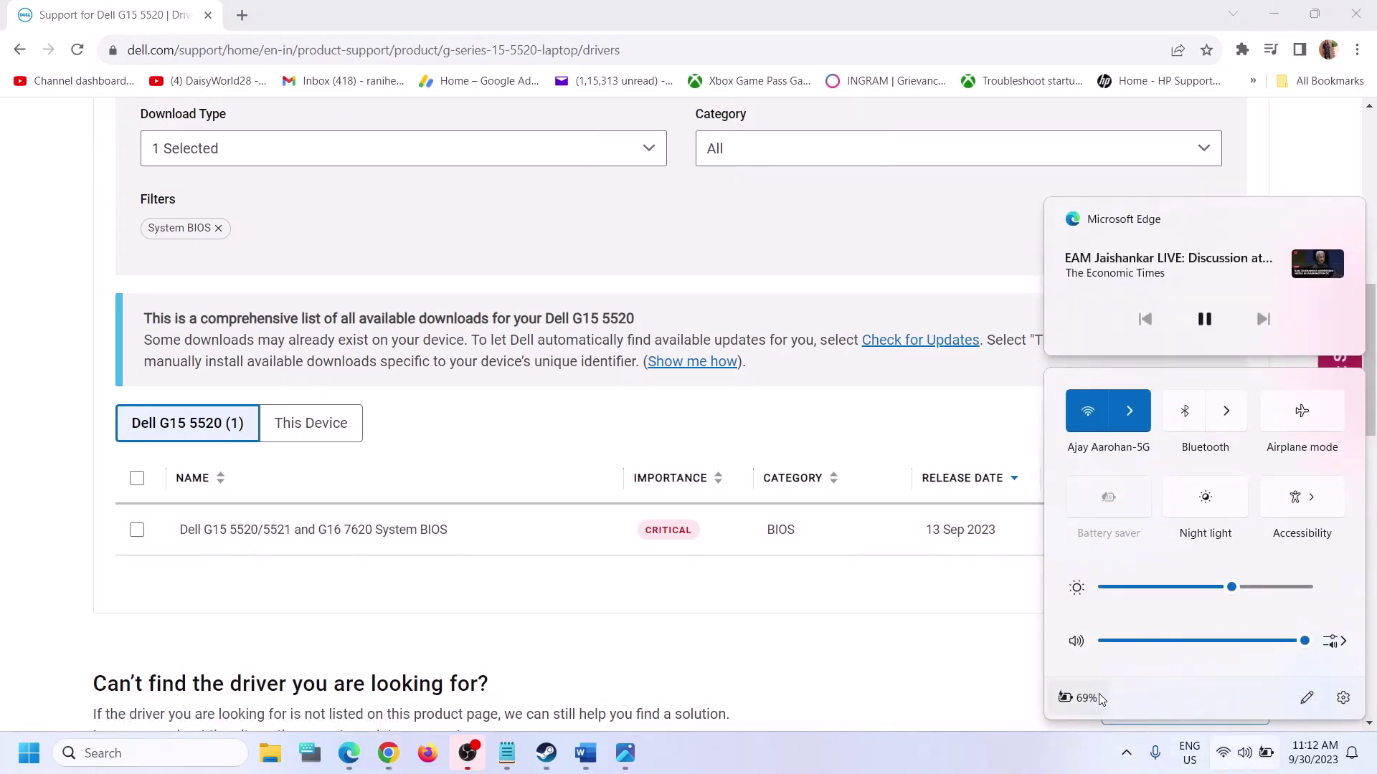
pyautogui.moveTo(1102, 700)
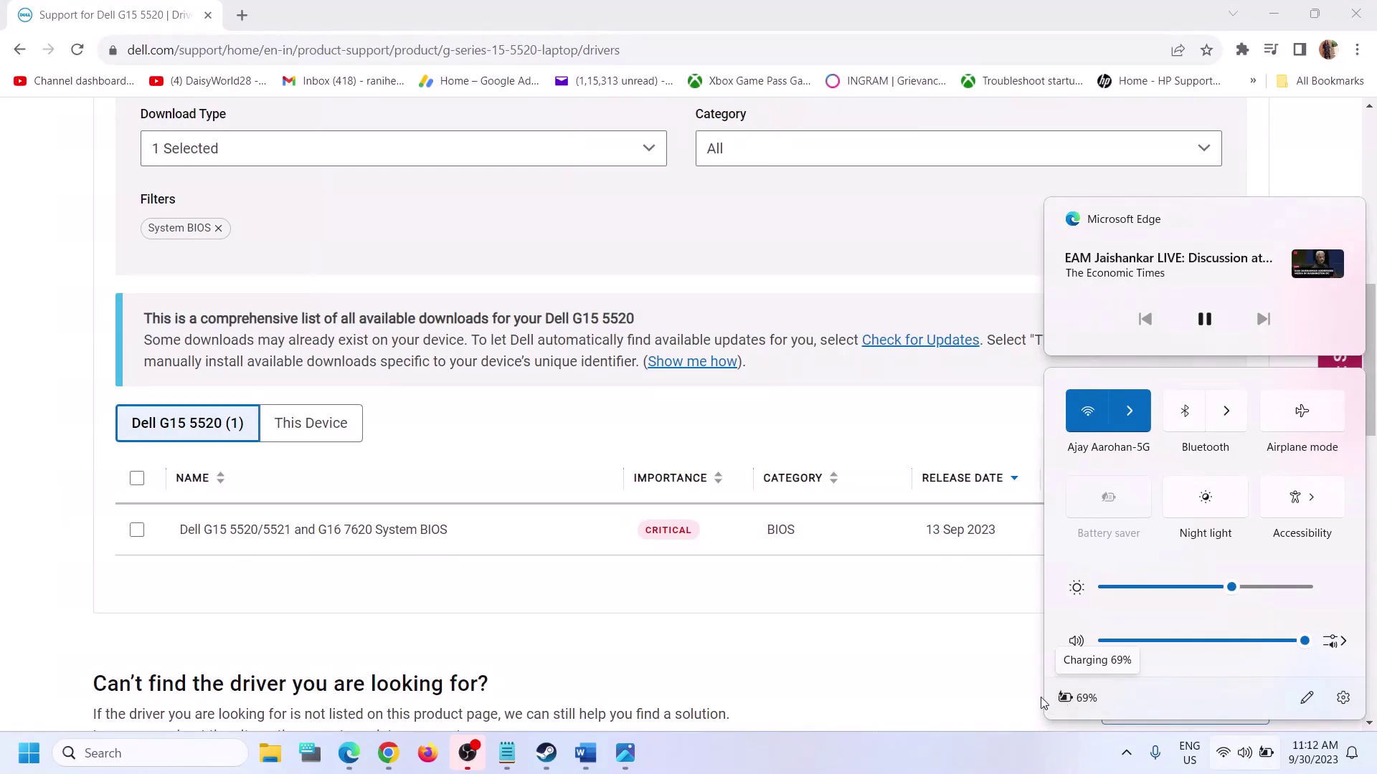
pyautogui.click(909, 676)
# Step: Start the automatic driver update check on Dell's page, and run Get drivers & downloads in SupportAssist
pyautogui.scroll(9, 1032, 599)
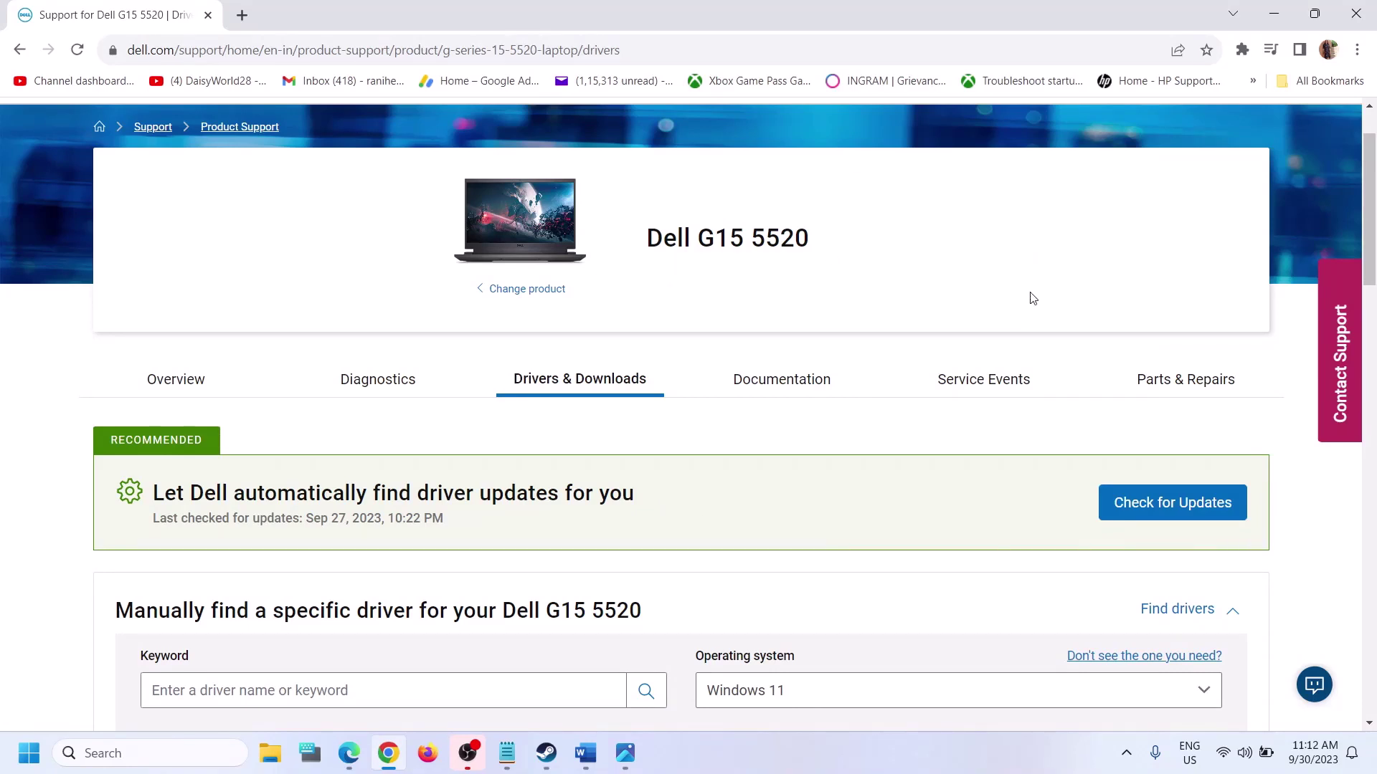
pyautogui.click(1183, 515)
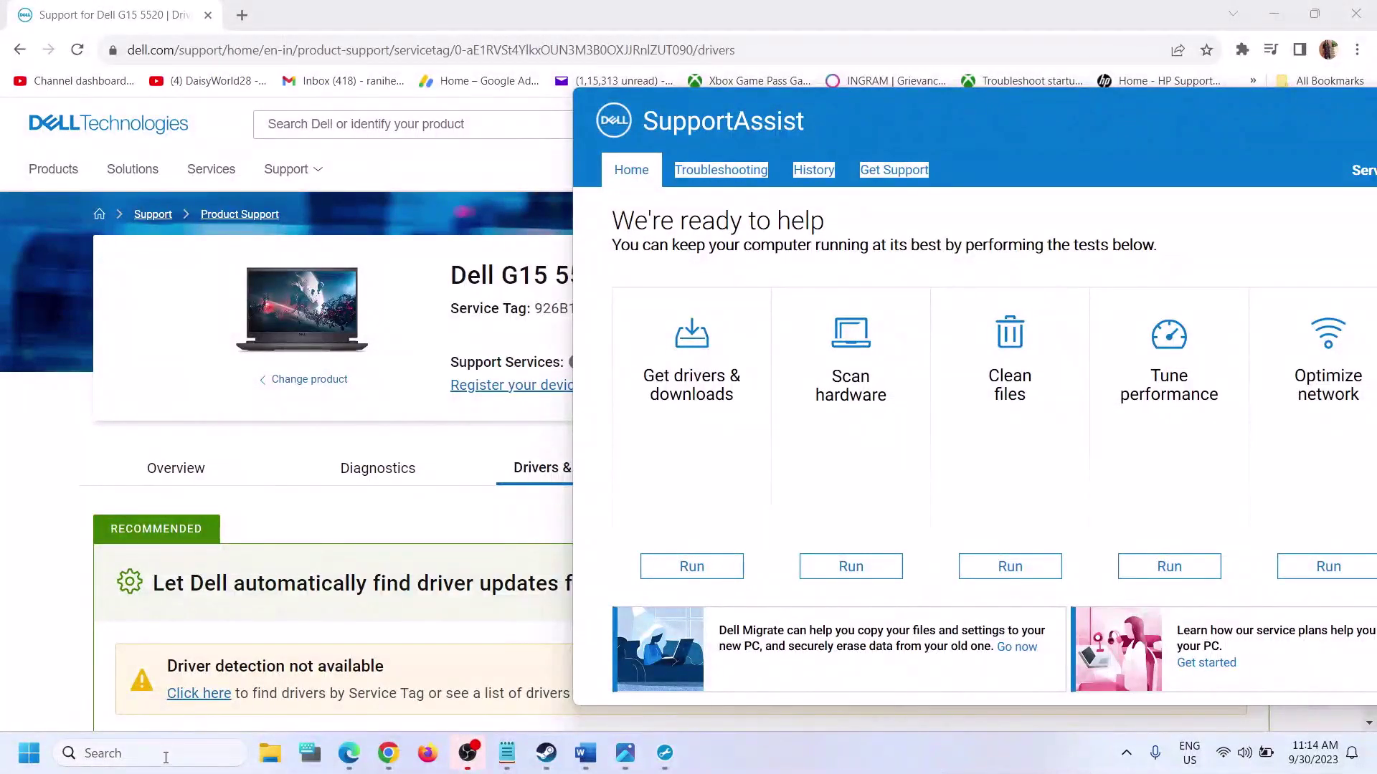
pyautogui.click(166, 758)
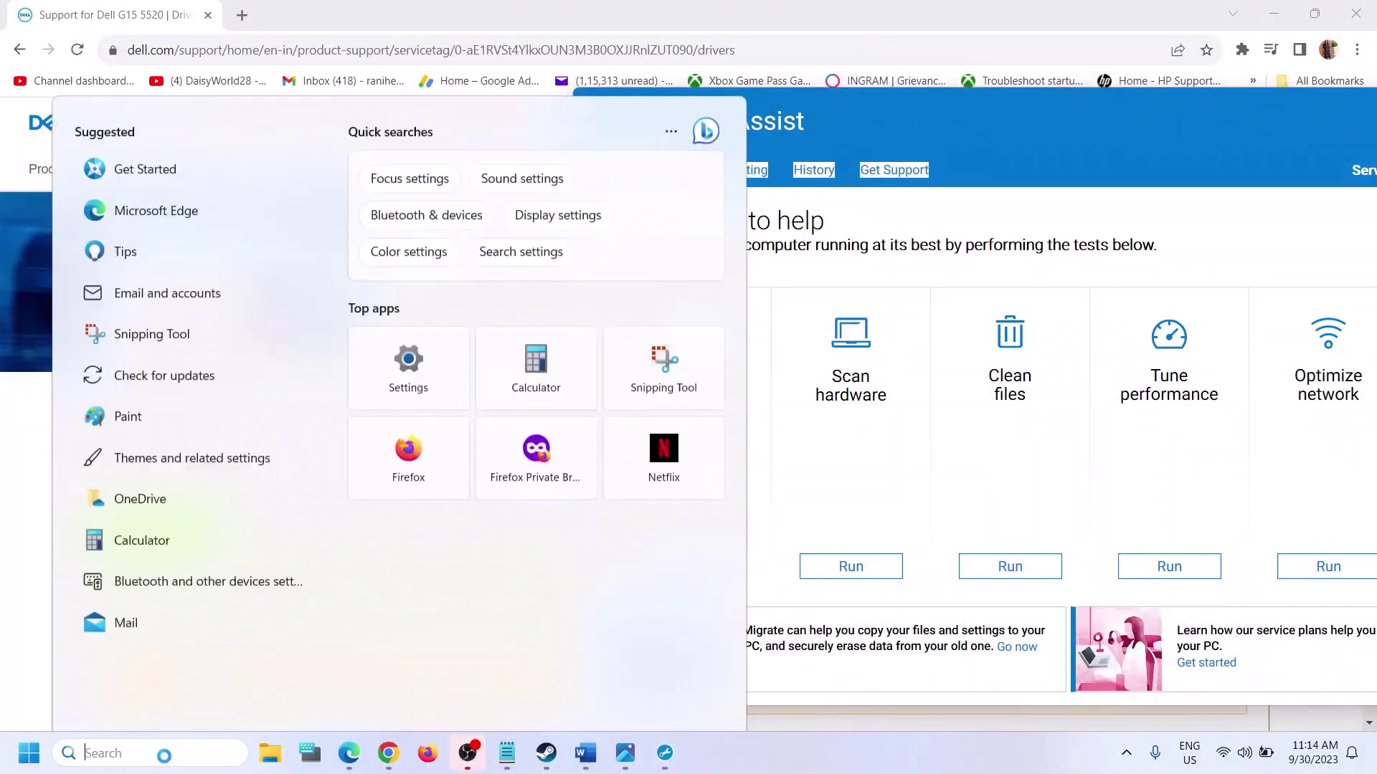
pyautogui.write('supportAssist')
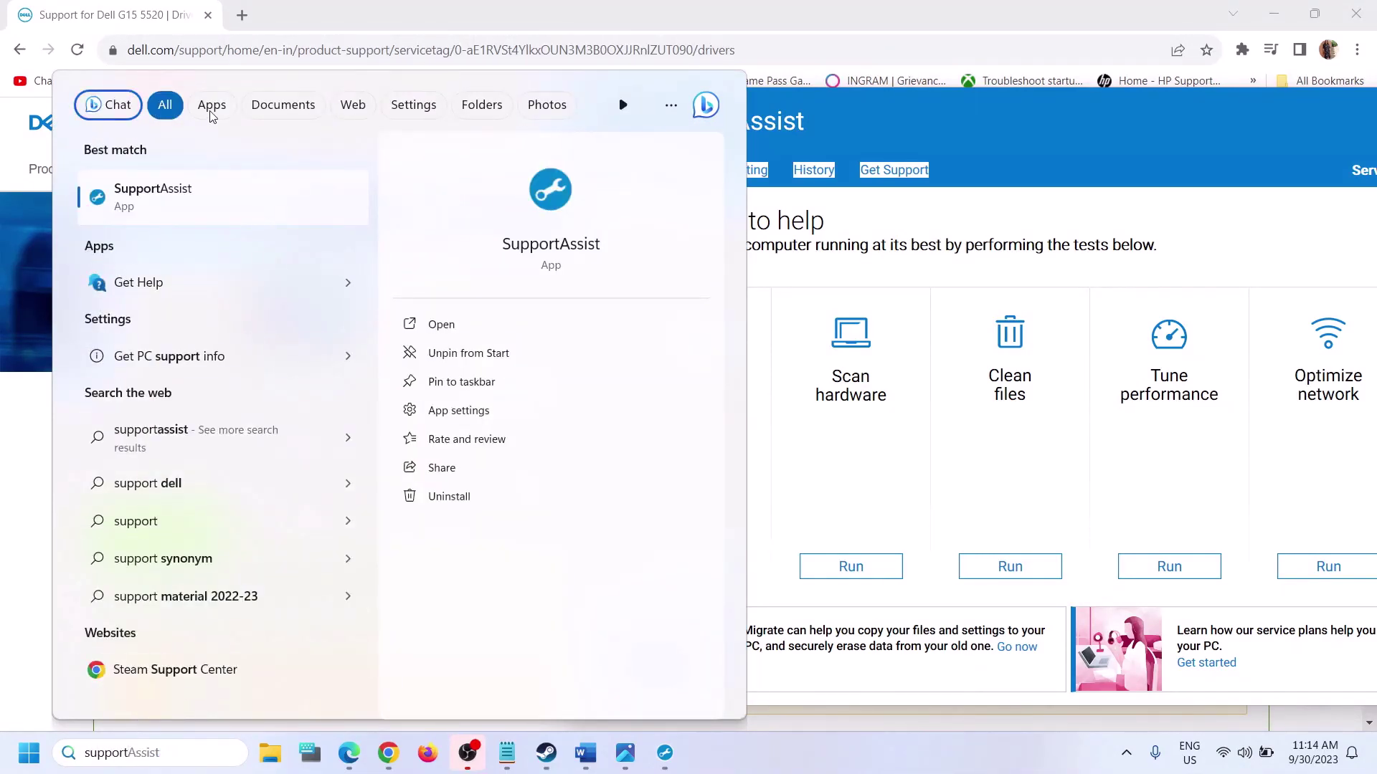
pyautogui.click(1177, 179)
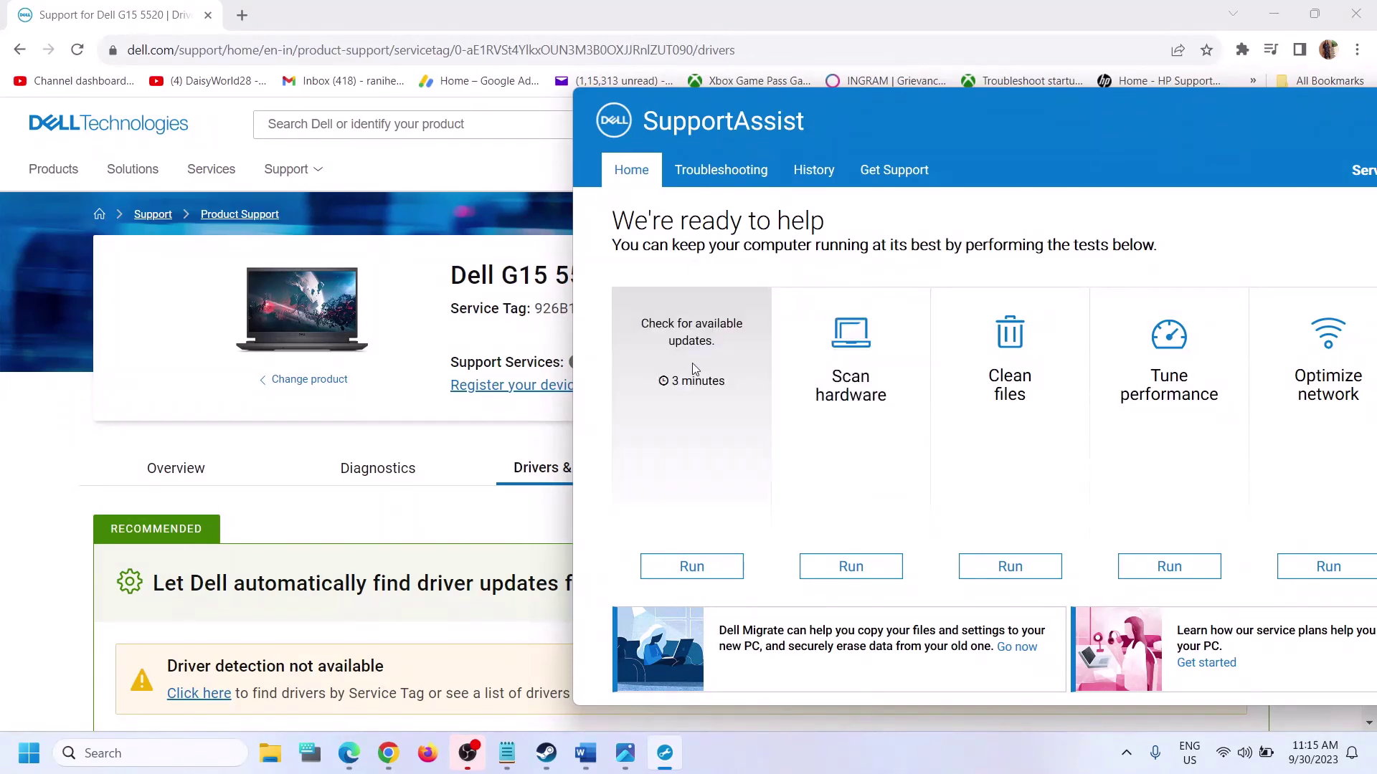
pyautogui.click(693, 572)
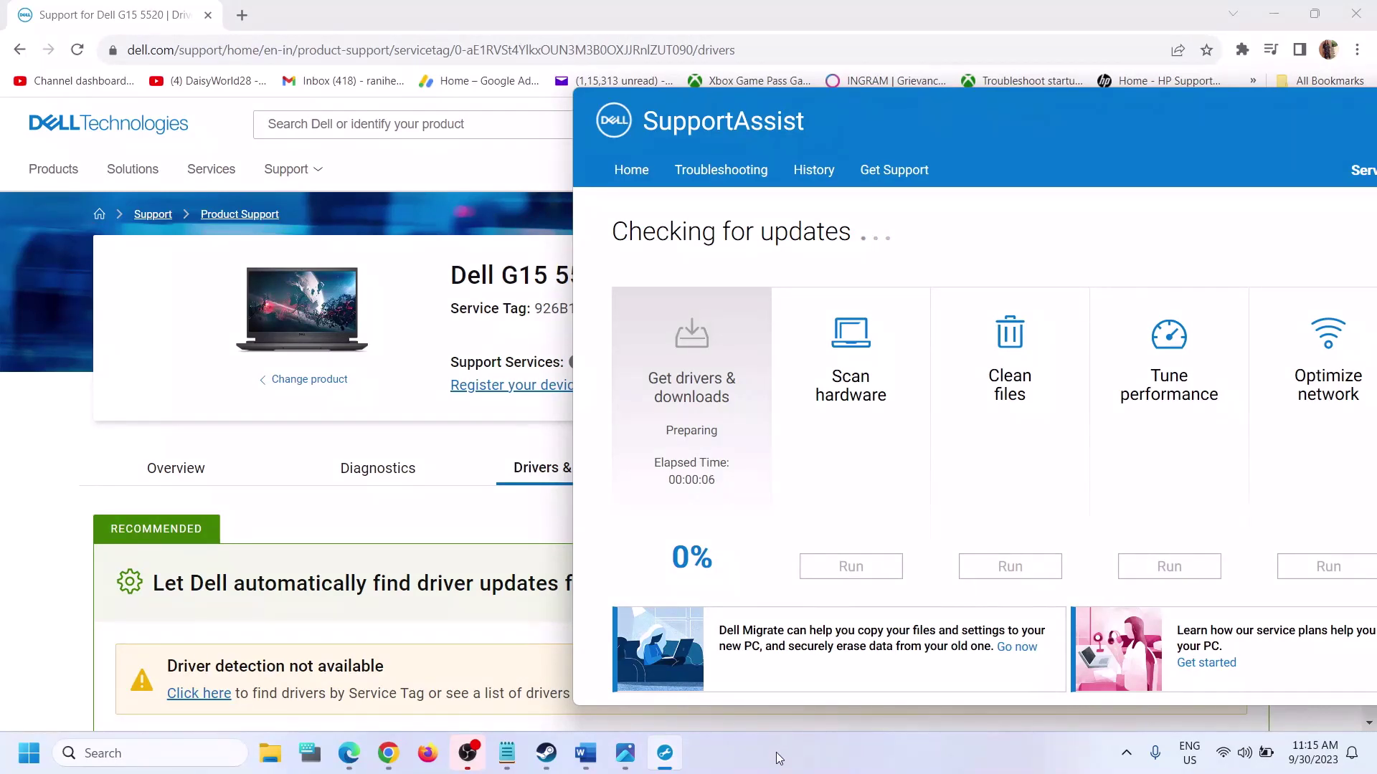
# Step: Switch to the Word document and read step 8 on launching the game on another monitor
pyautogui.click(585, 753)
pyautogui.scroll(-2, 371, 566)
pyautogui.scroll(-1, 373, 568)
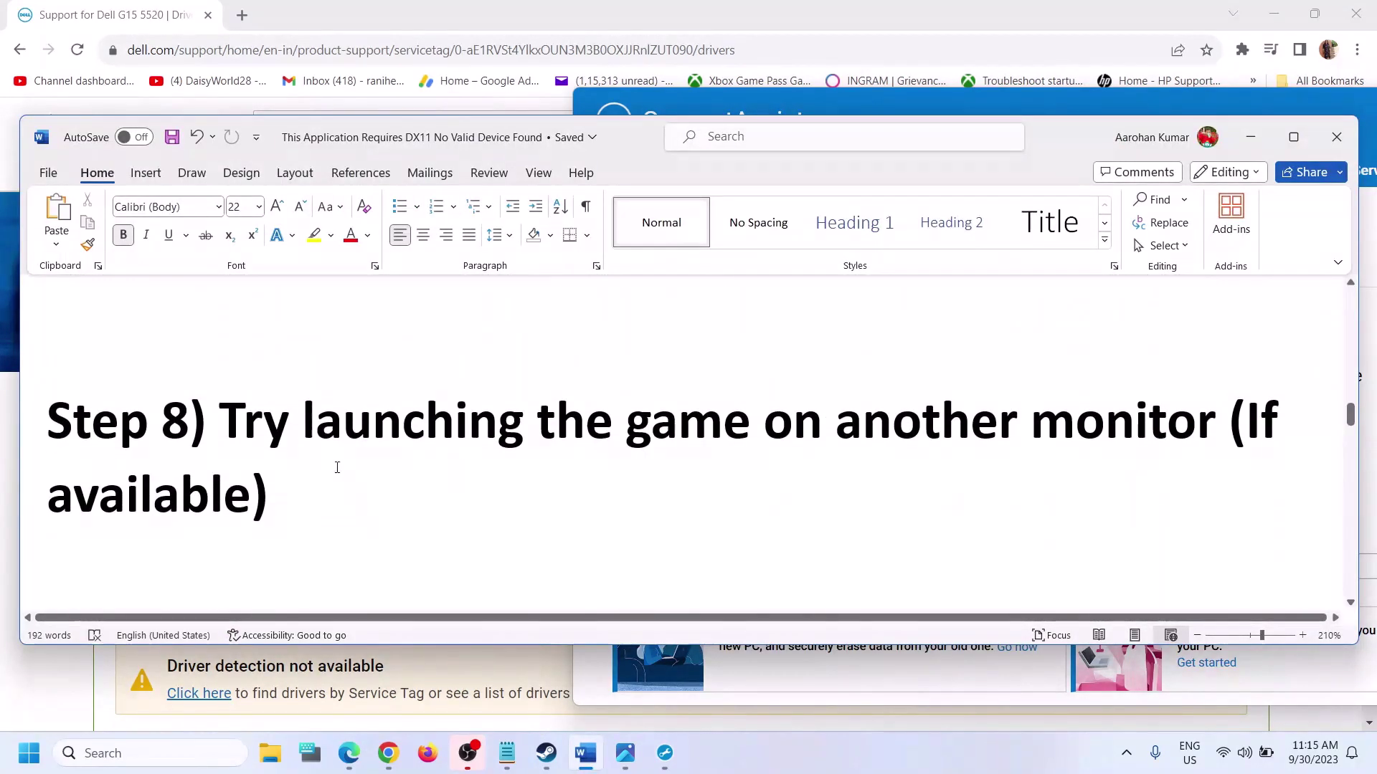
pyautogui.moveTo(220, 423); pyautogui.dragTo(1122, 411)
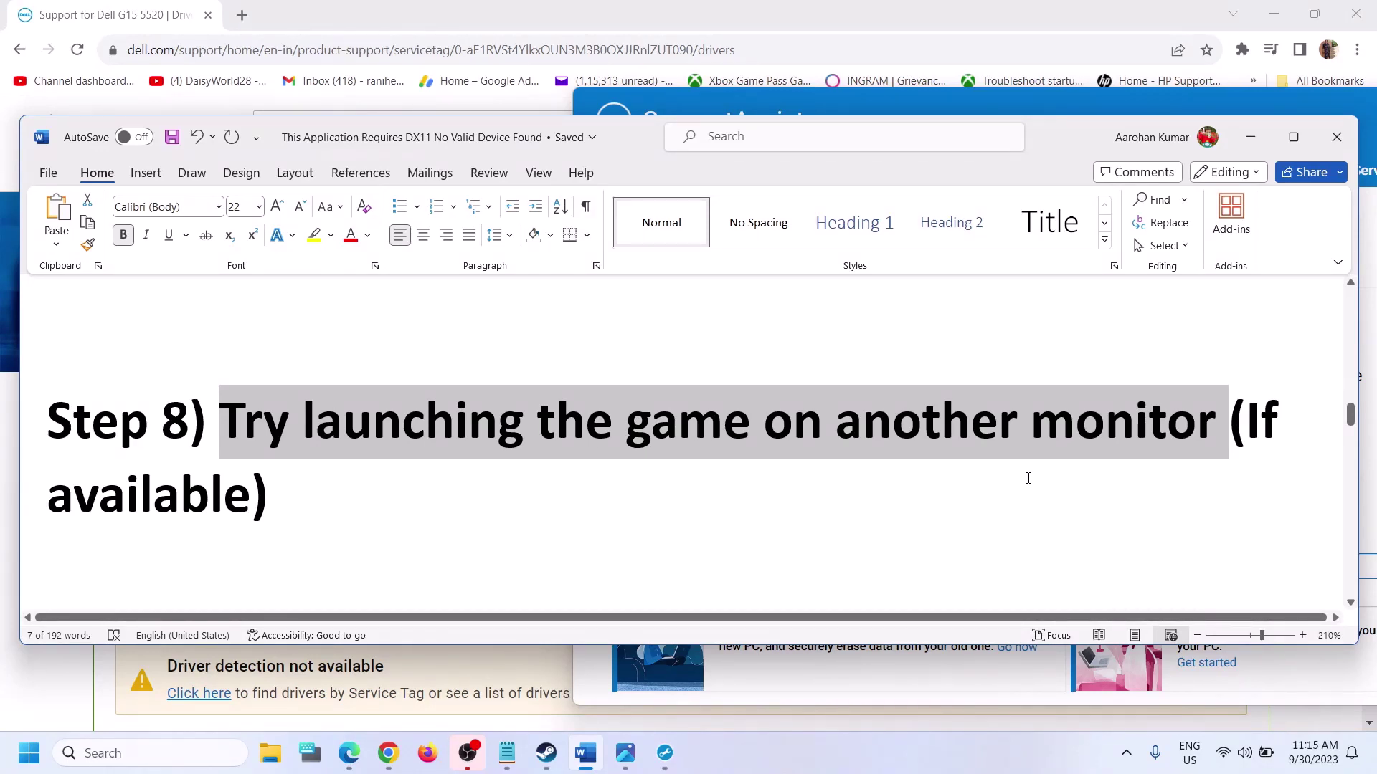
pyautogui.click(372, 459)
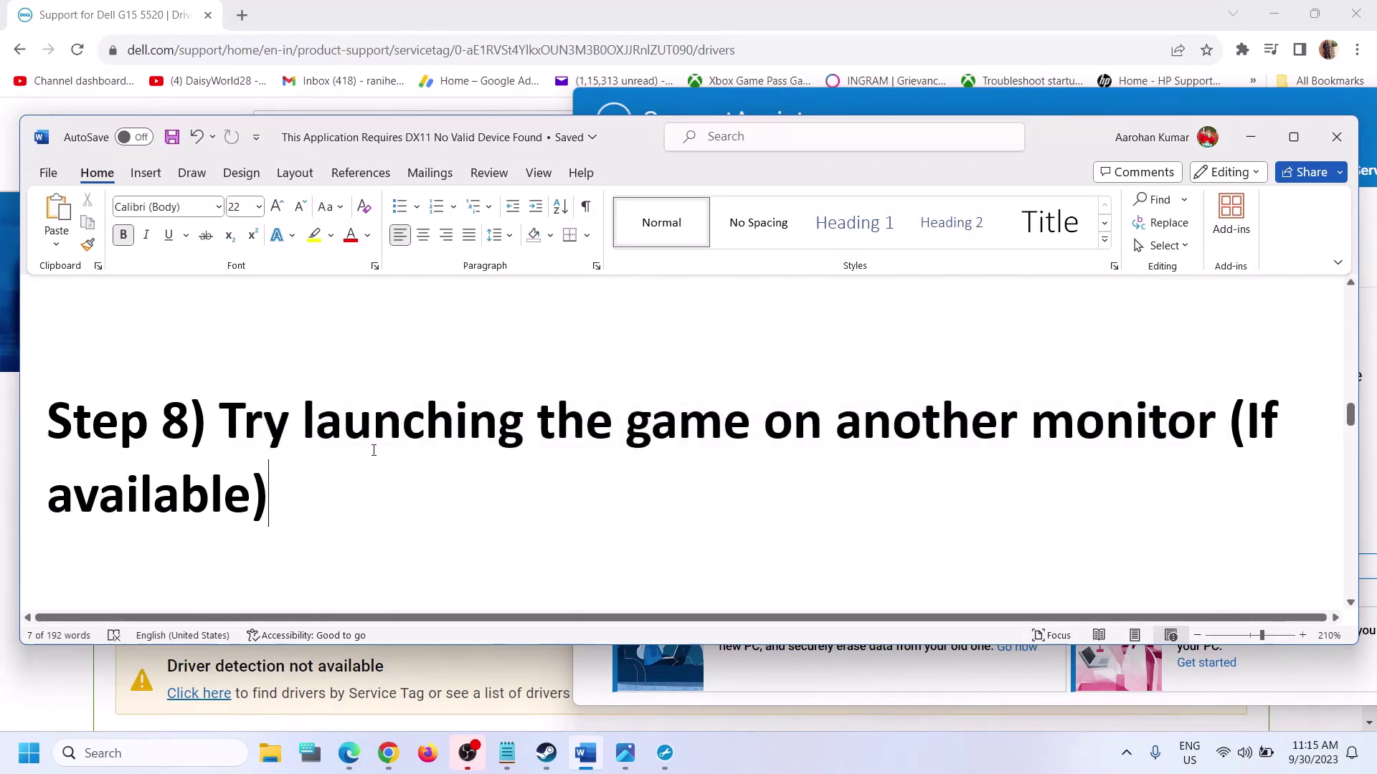
pyautogui.keyDown('shift'); pyautogui.click(857, 433); pyautogui.keyUp('shift')
# Step: Open the Microsoft DirectX download link from step 9 of the Word document in a new Chrome tab, and close the Dell support tab
pyautogui.scroll(-3, 842, 519)
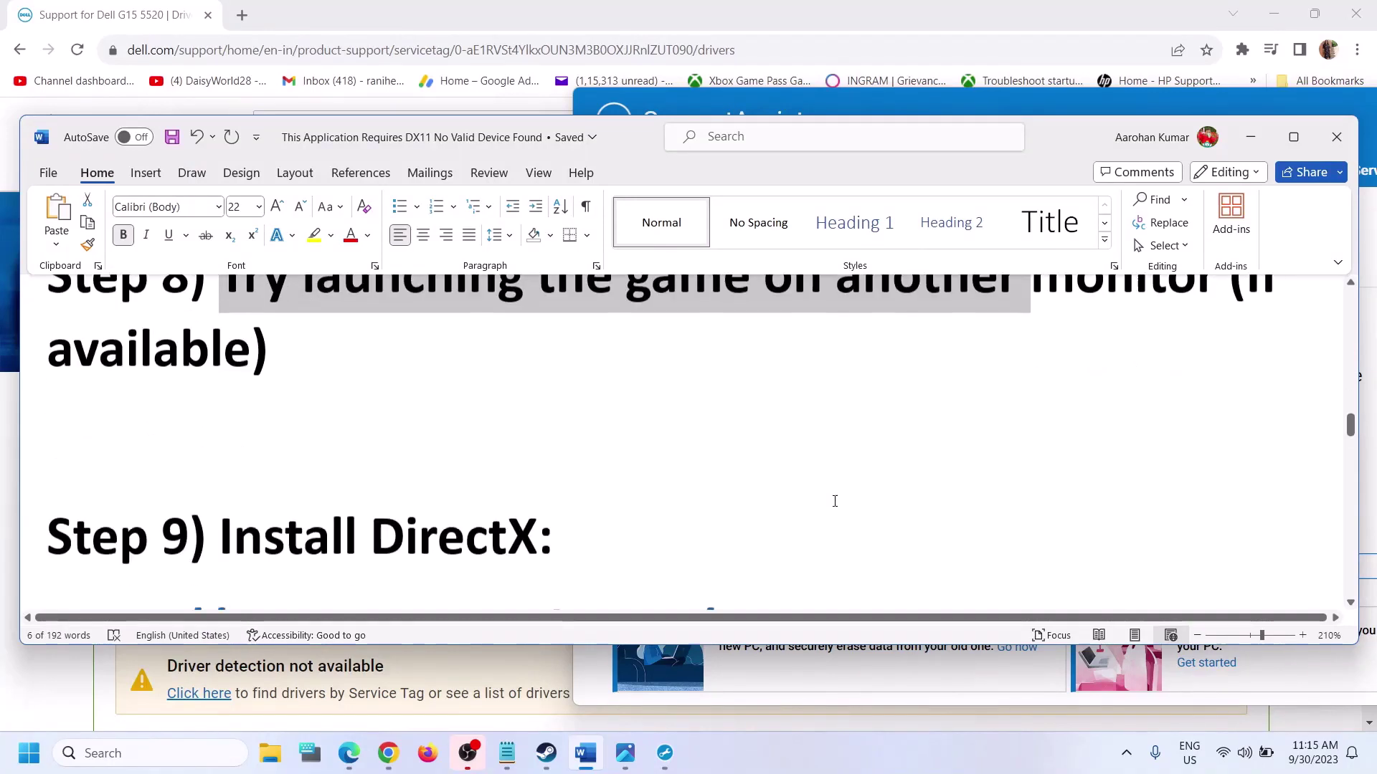
pyautogui.scroll(-3, 842, 509)
pyautogui.scroll(1, 835, 506)
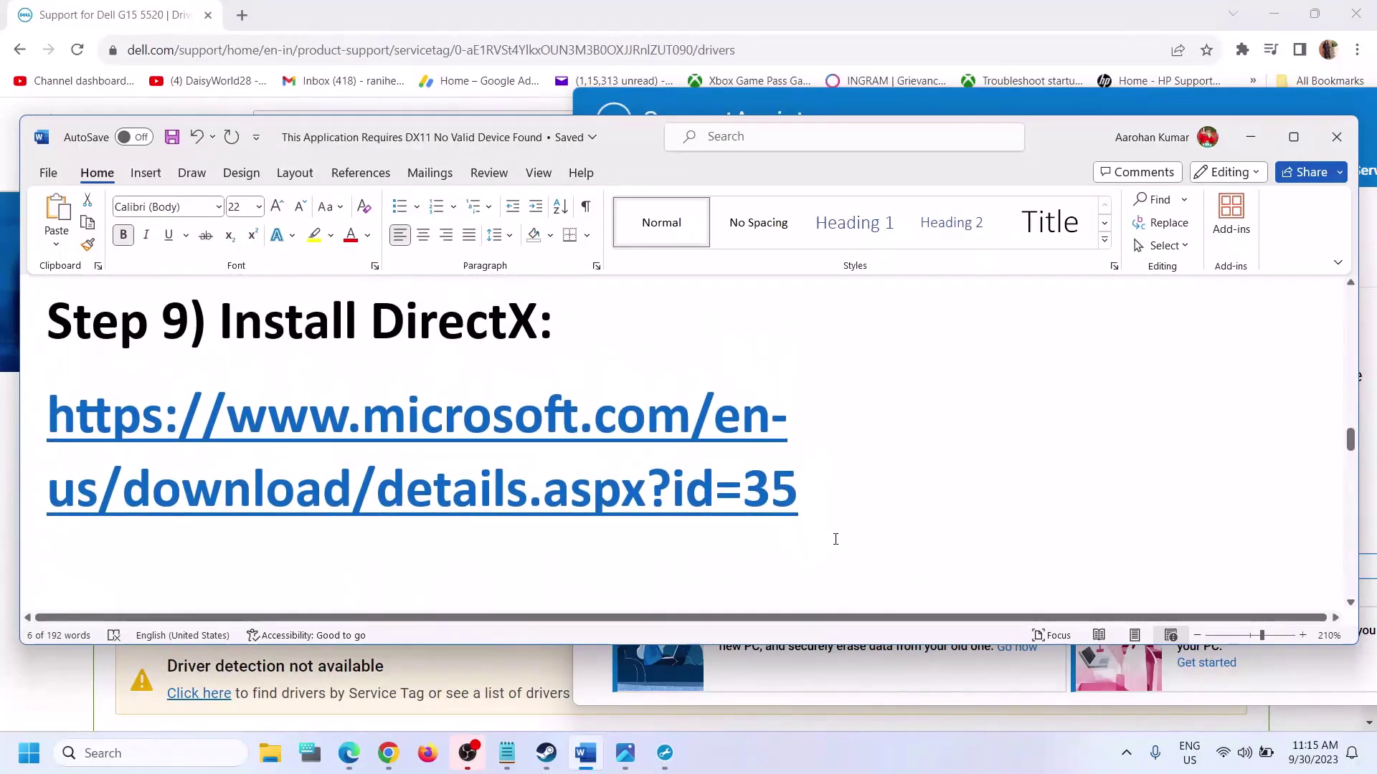
pyautogui.tripleClick(89, 427)
pyautogui.hotkey('ctrl', 'c')
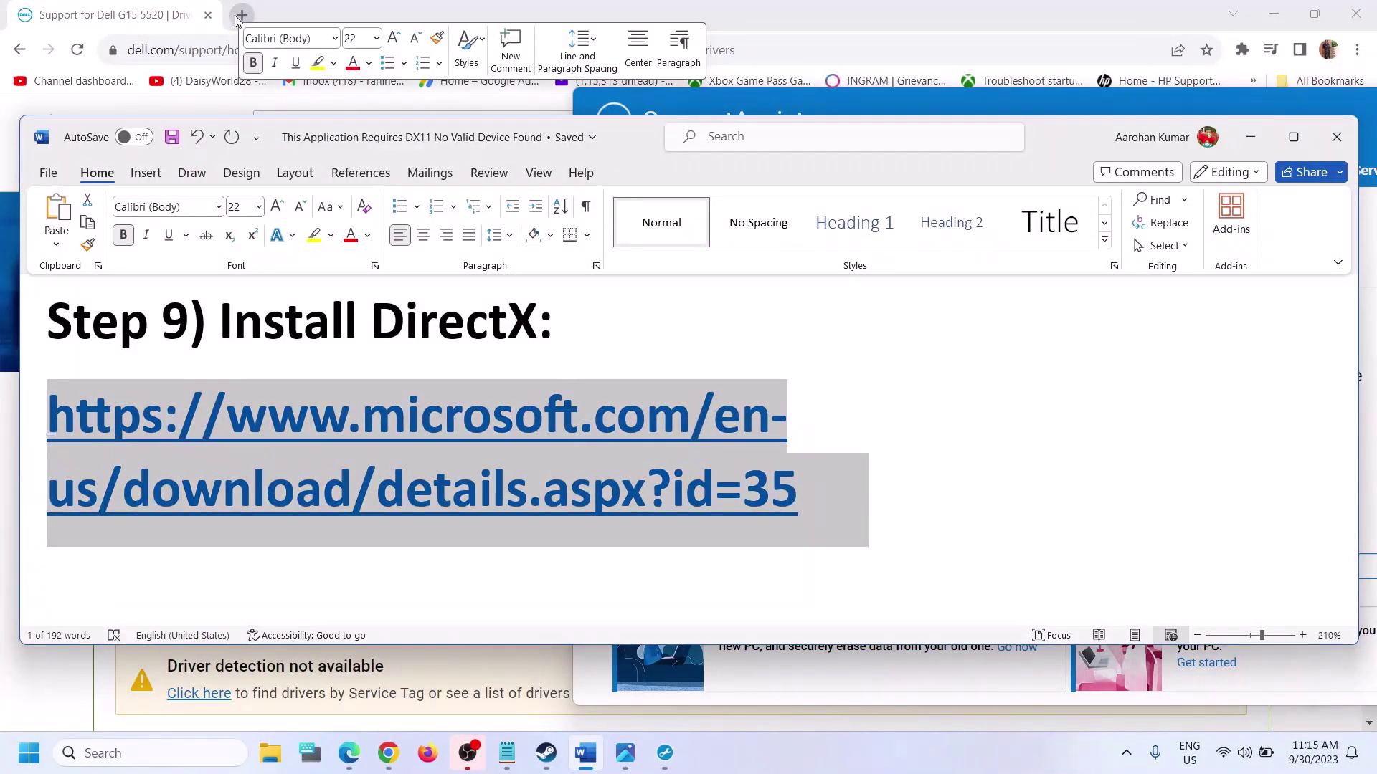
pyautogui.click(242, 15)
pyautogui.hotkey('ctrl', 'v')
pyautogui.press('Return')
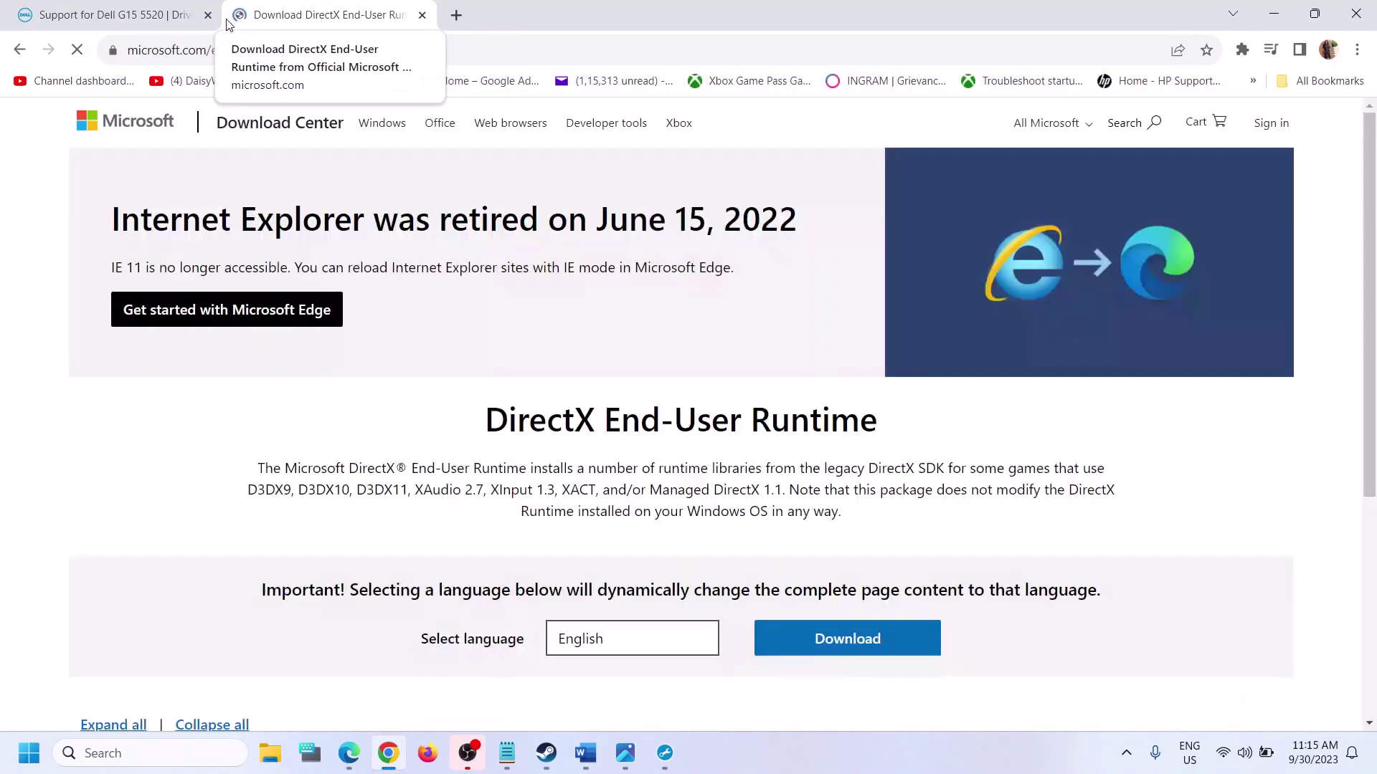
pyautogui.click(208, 15)
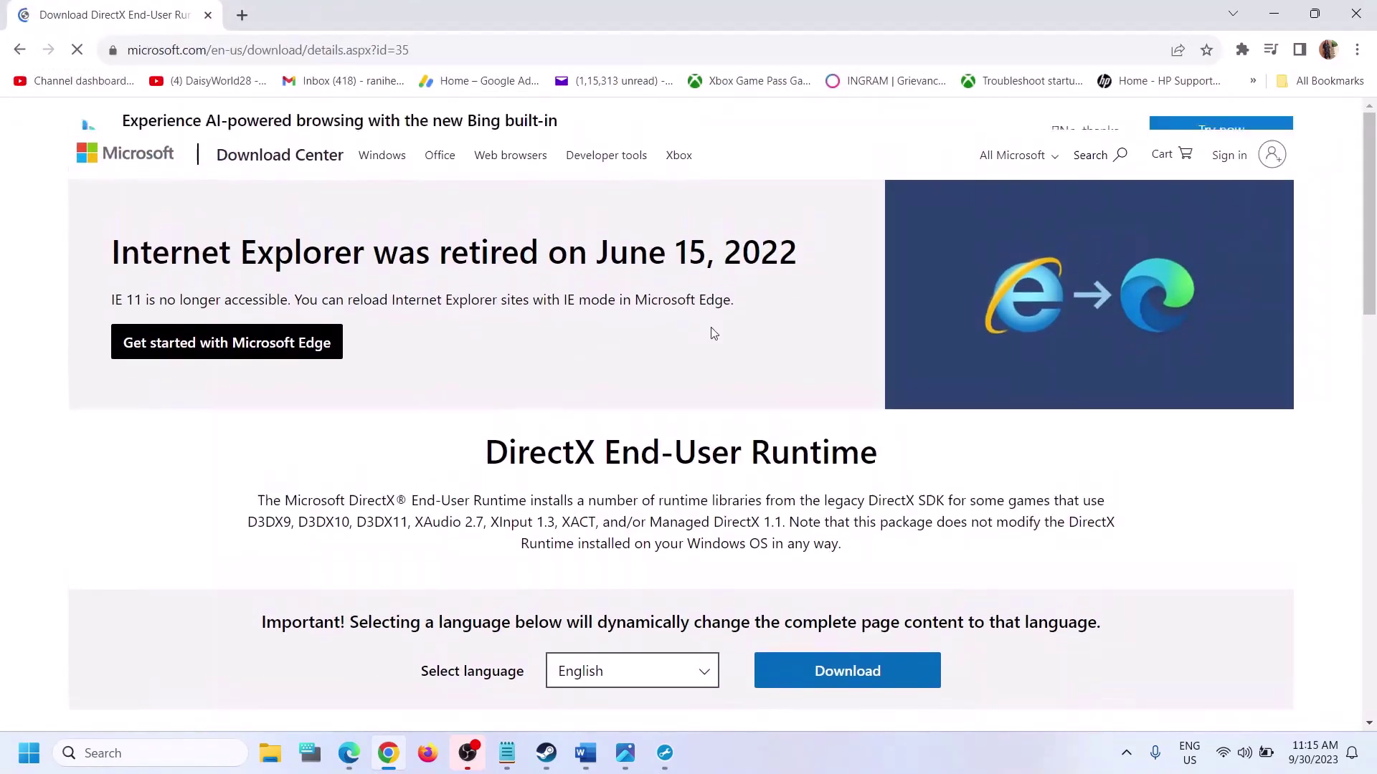
# Step: Download the DirectX End-User Runtime in English and launch its installer
pyautogui.scroll(-2, 718, 337)
pyautogui.scroll(-3, 721, 351)
pyautogui.click(846, 365)
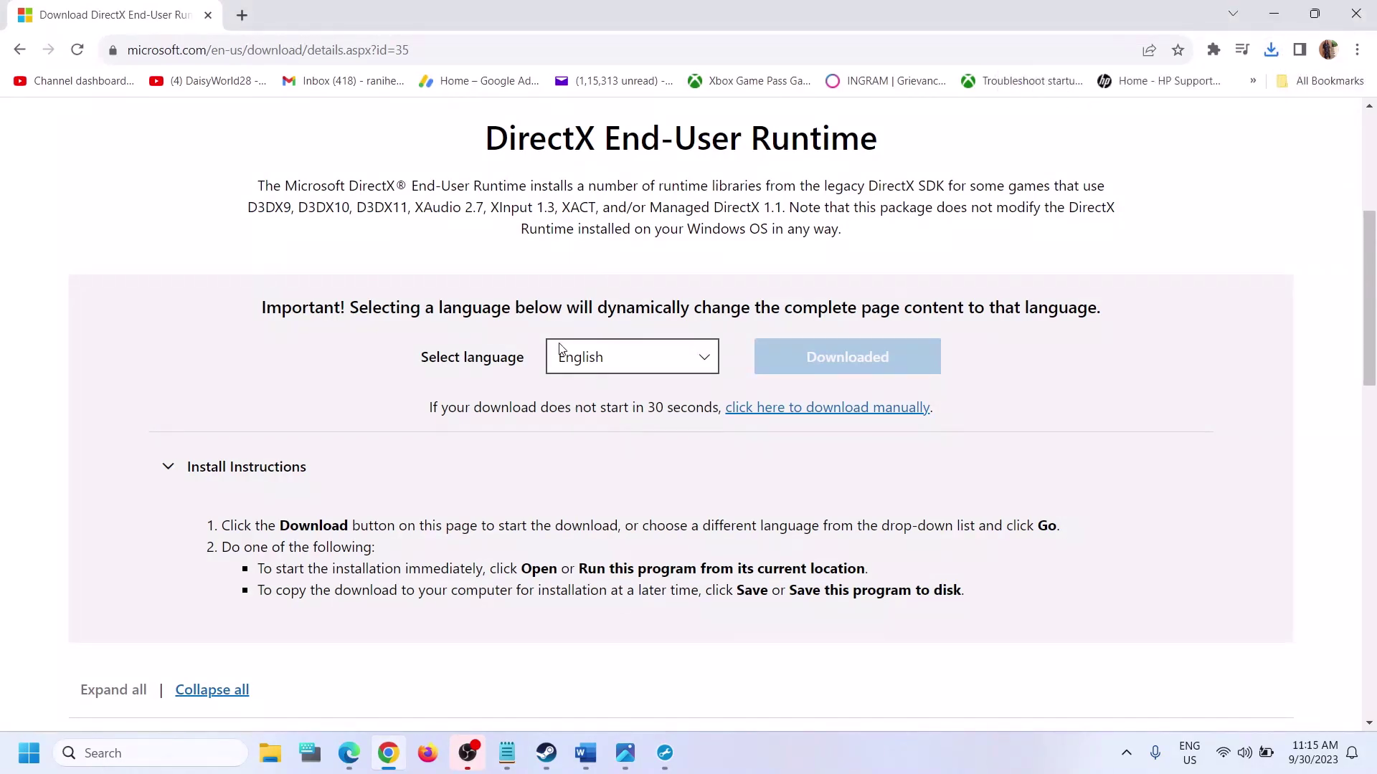
pyautogui.click(582, 530)
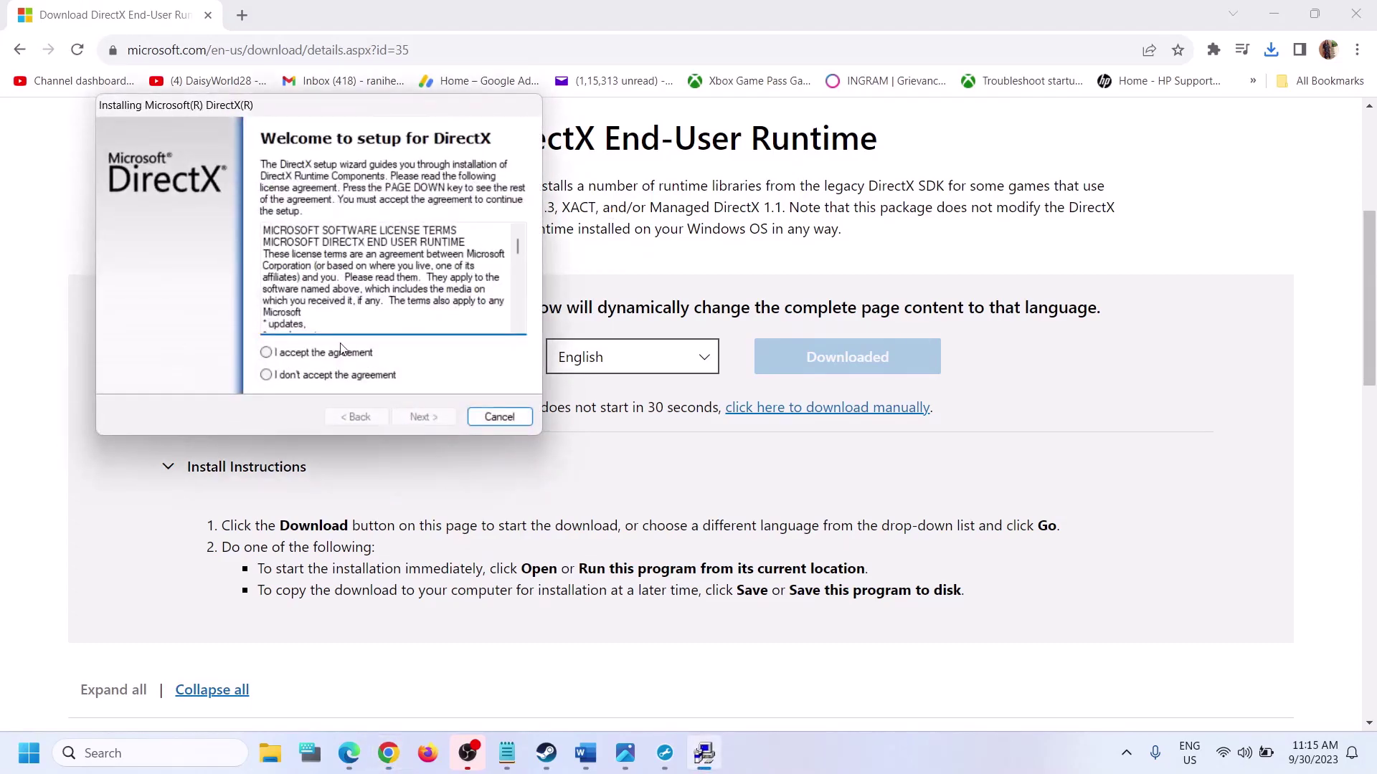
# Step: Accept the DirectX license agreement, decline the Bing Bar and complete the setup wizard
pyautogui.click(338, 354)
pyautogui.click(447, 418)
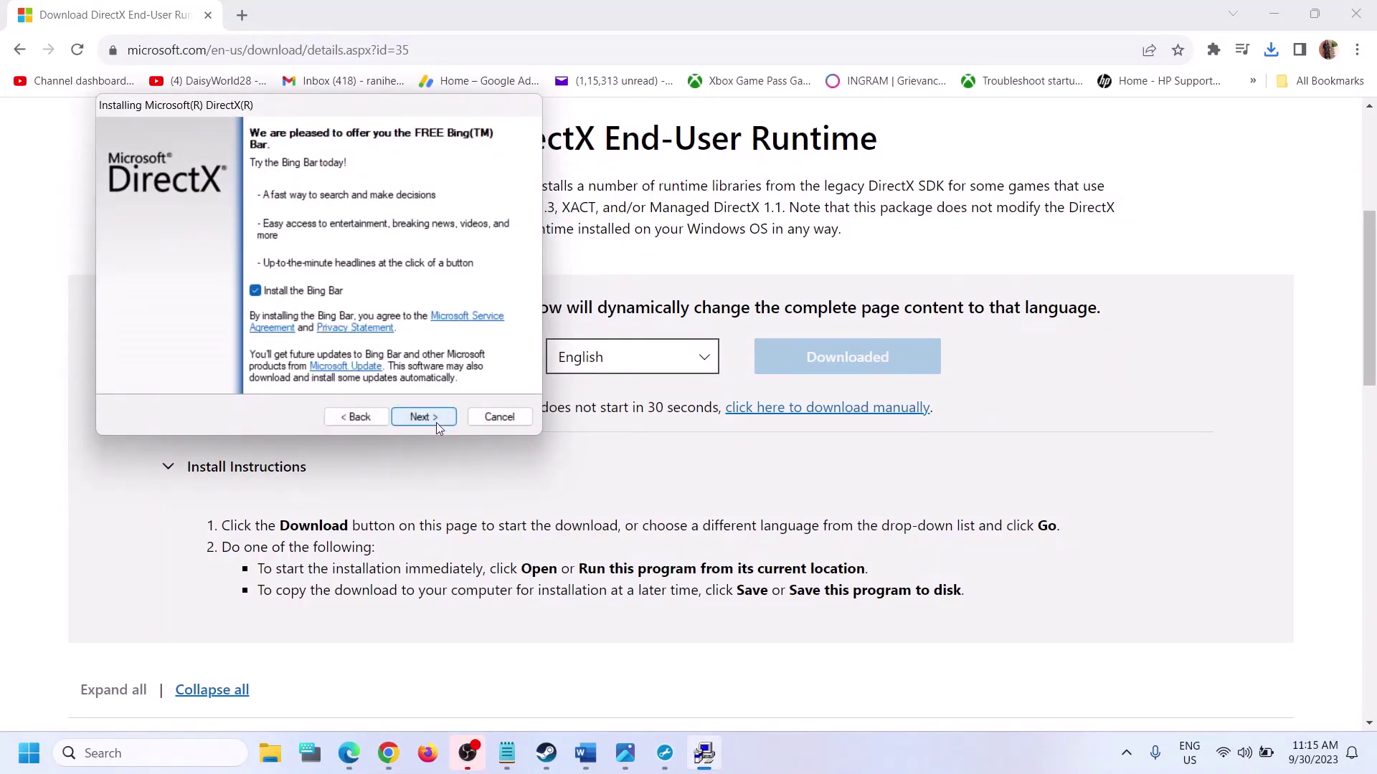
pyautogui.click(256, 291)
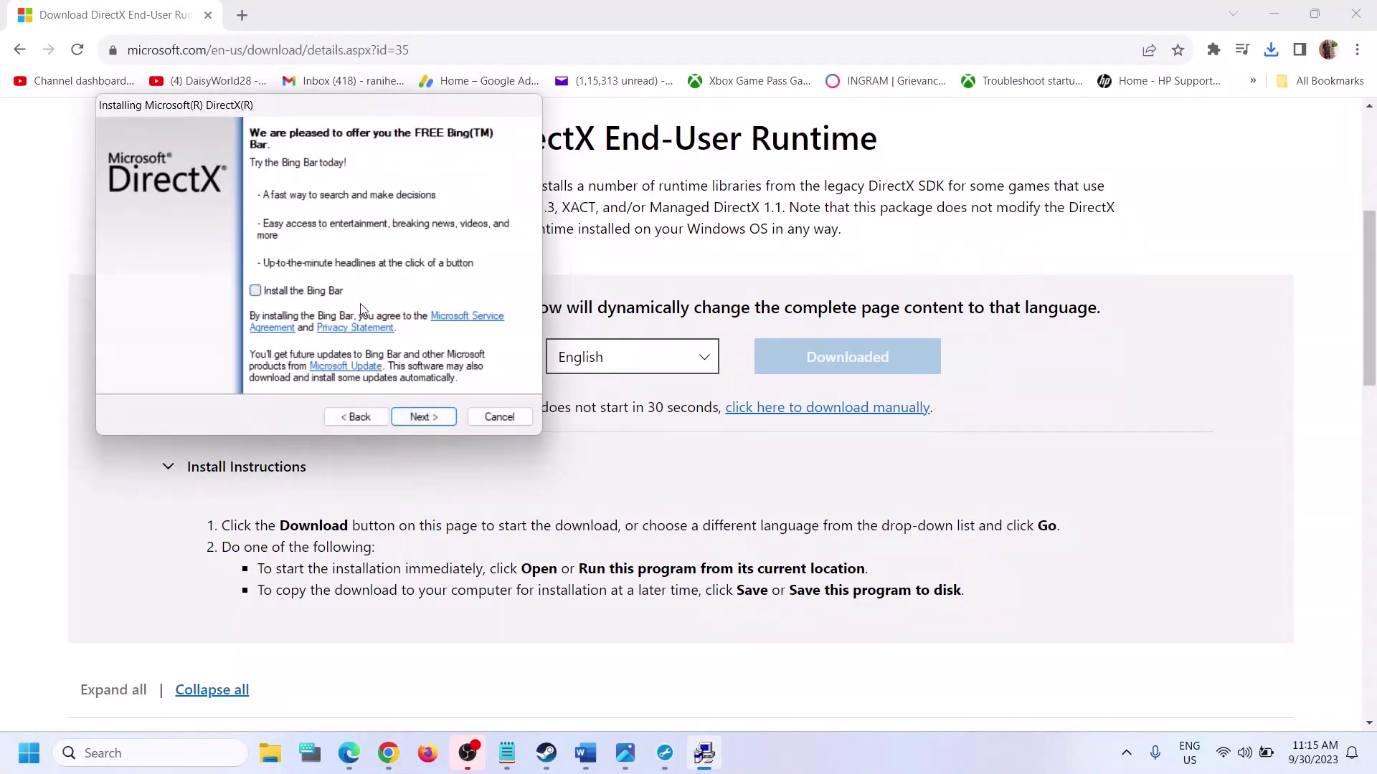
pyautogui.click(445, 418)
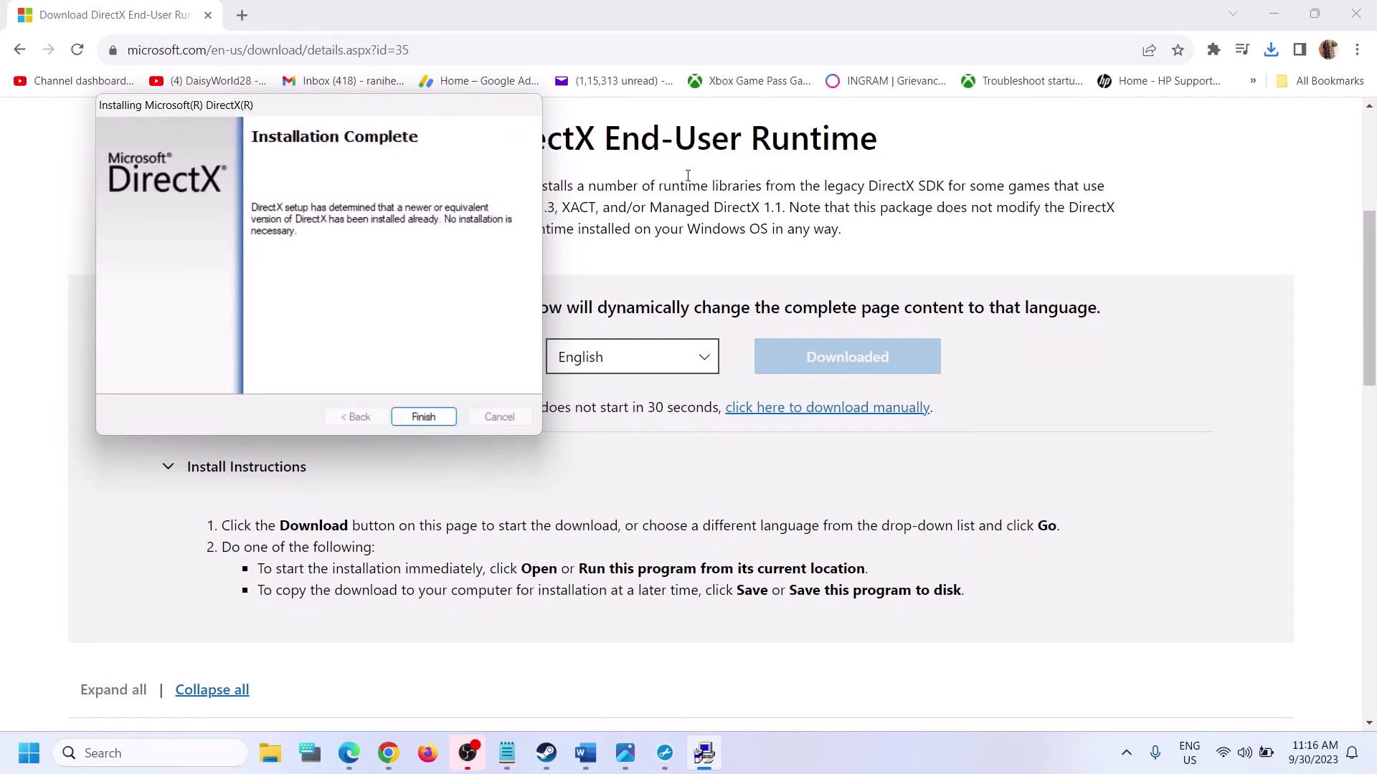
pyautogui.click(423, 416)
# Step: Read step 10 of the Word document on updating Windows, and check for updates in Windows Update settings
pyautogui.scroll(-3, 535, 409)
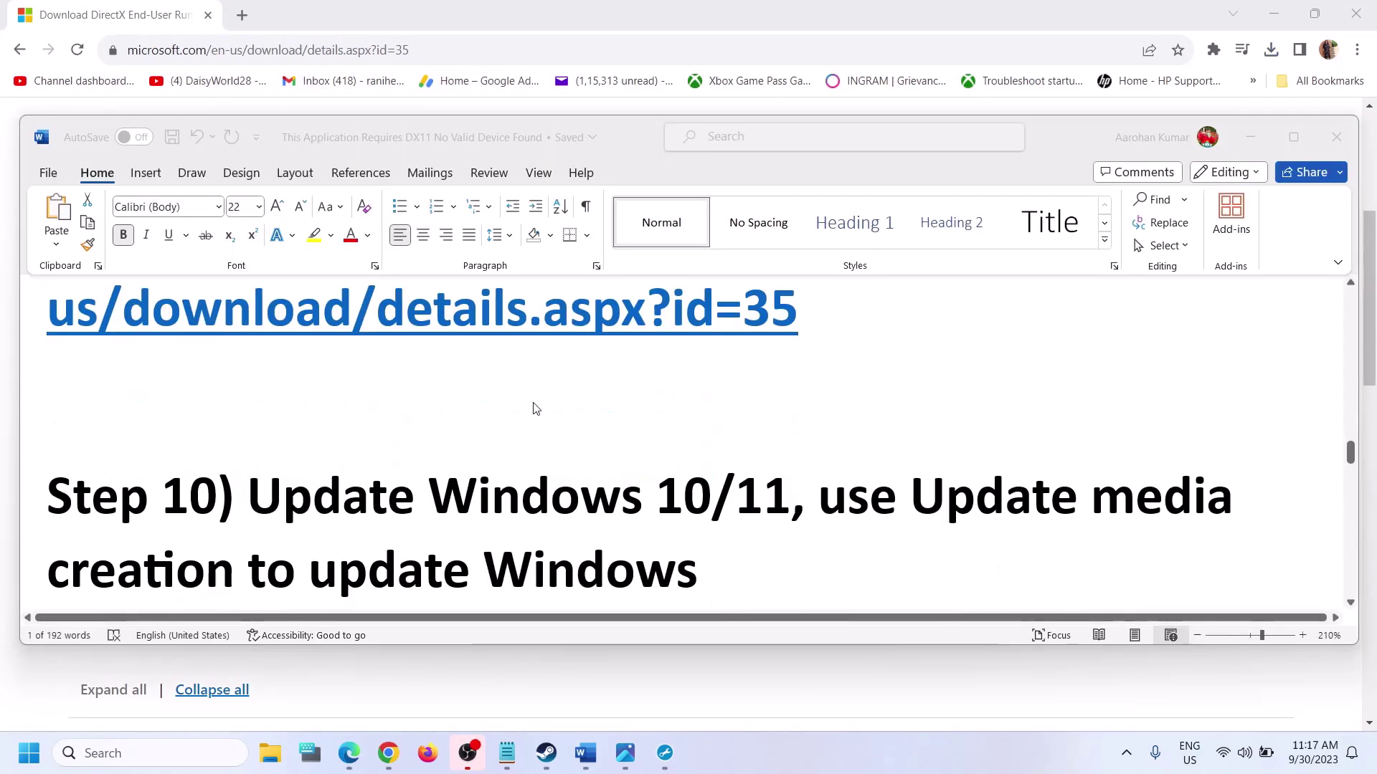
pyautogui.scroll(-2, 550, 492)
pyautogui.click(847, 414)
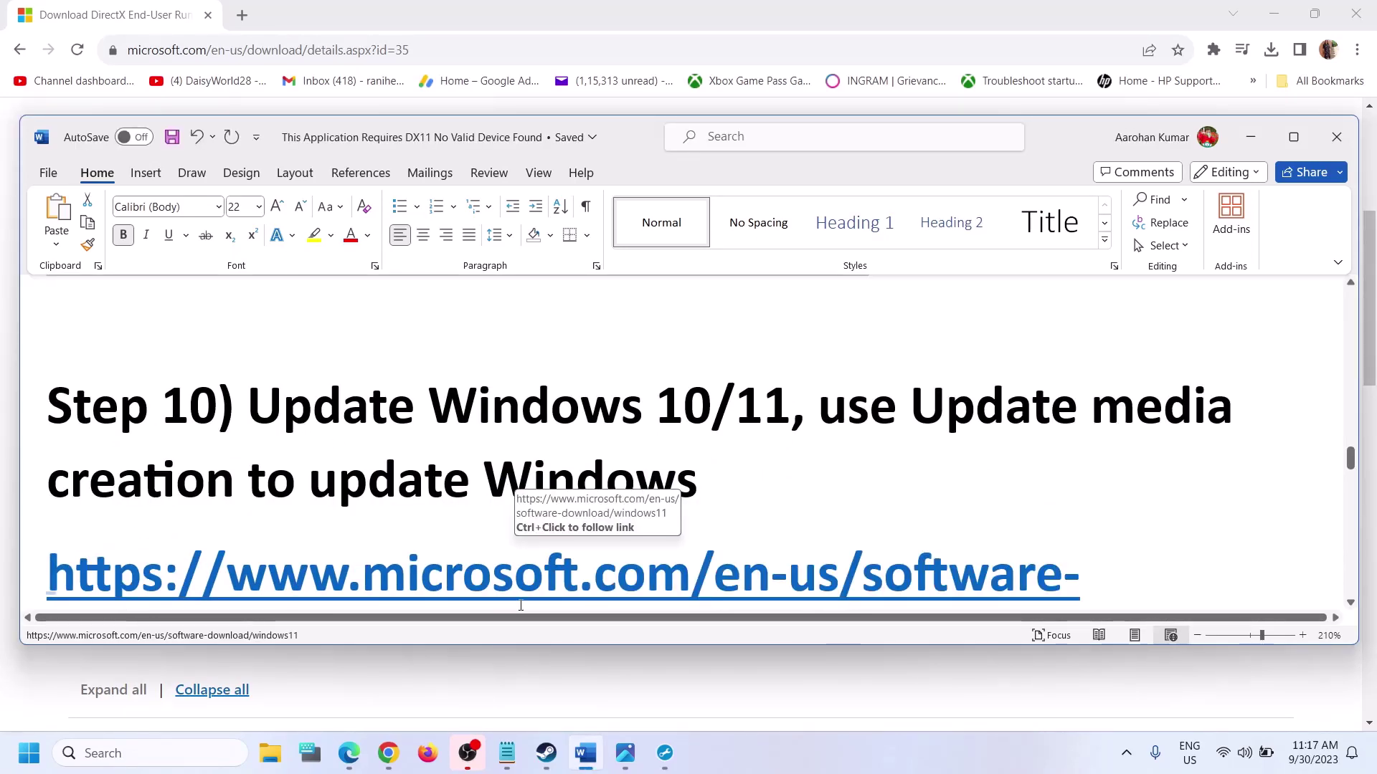
pyautogui.press('super+i')
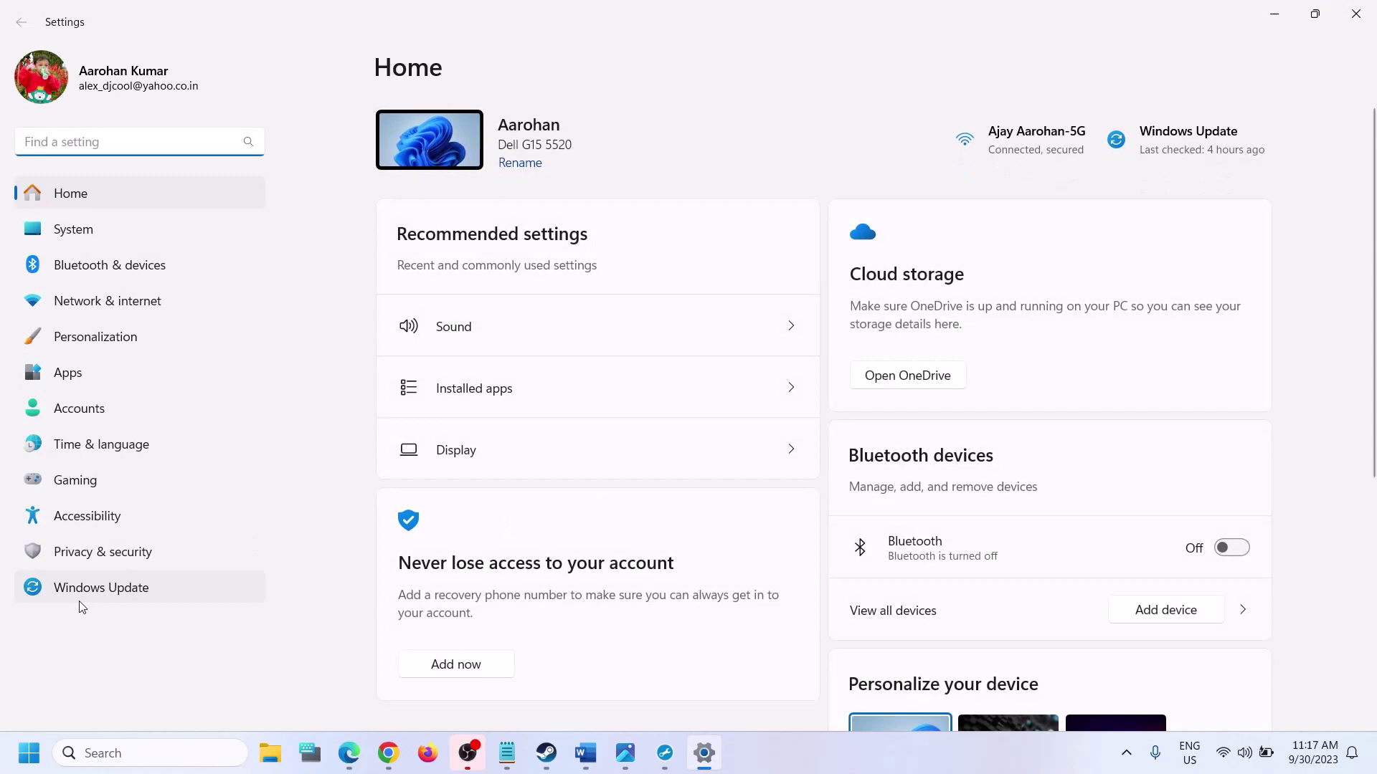
pyautogui.click(85, 601)
pyautogui.click(1190, 152)
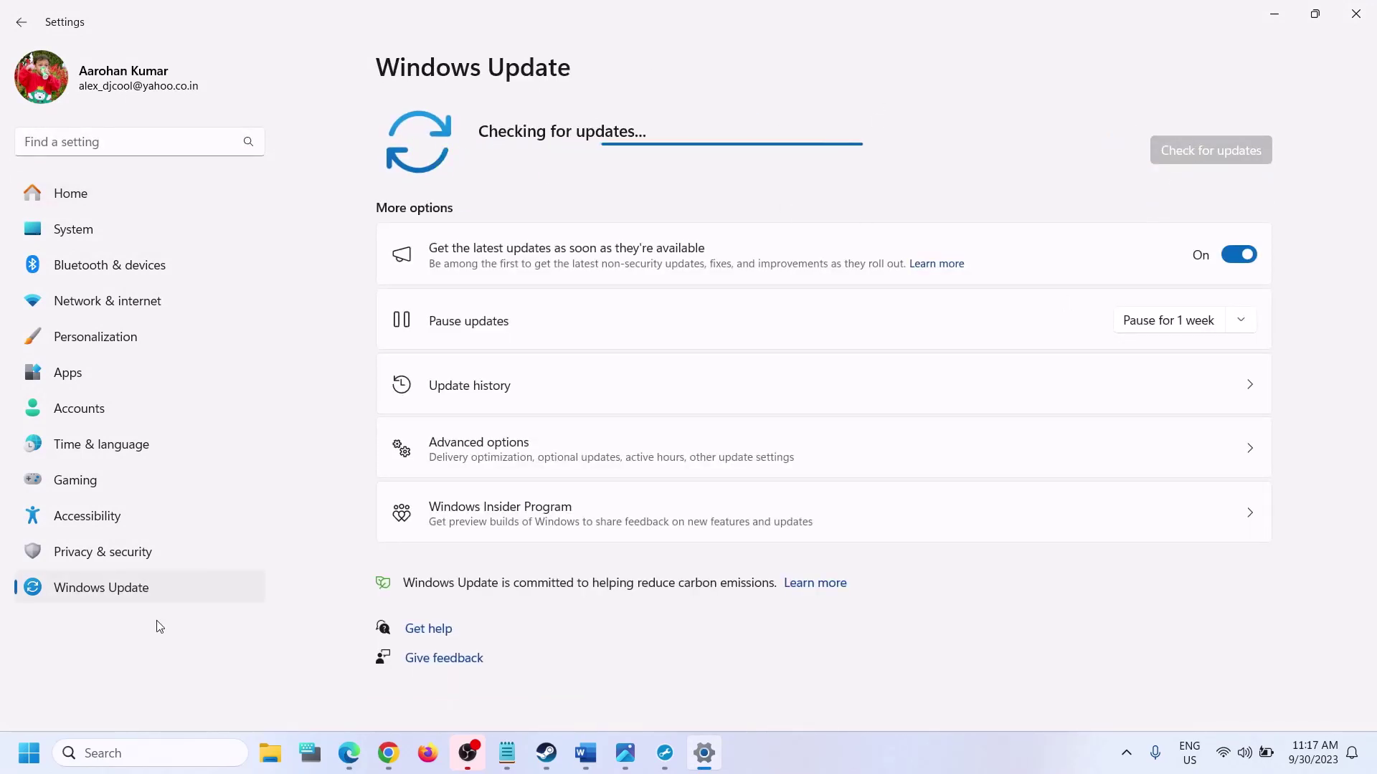
# Step: Show the Windows power options with the Restart command, and dismiss them without restarting
pyautogui.press('super')
pyautogui.click(522, 704)
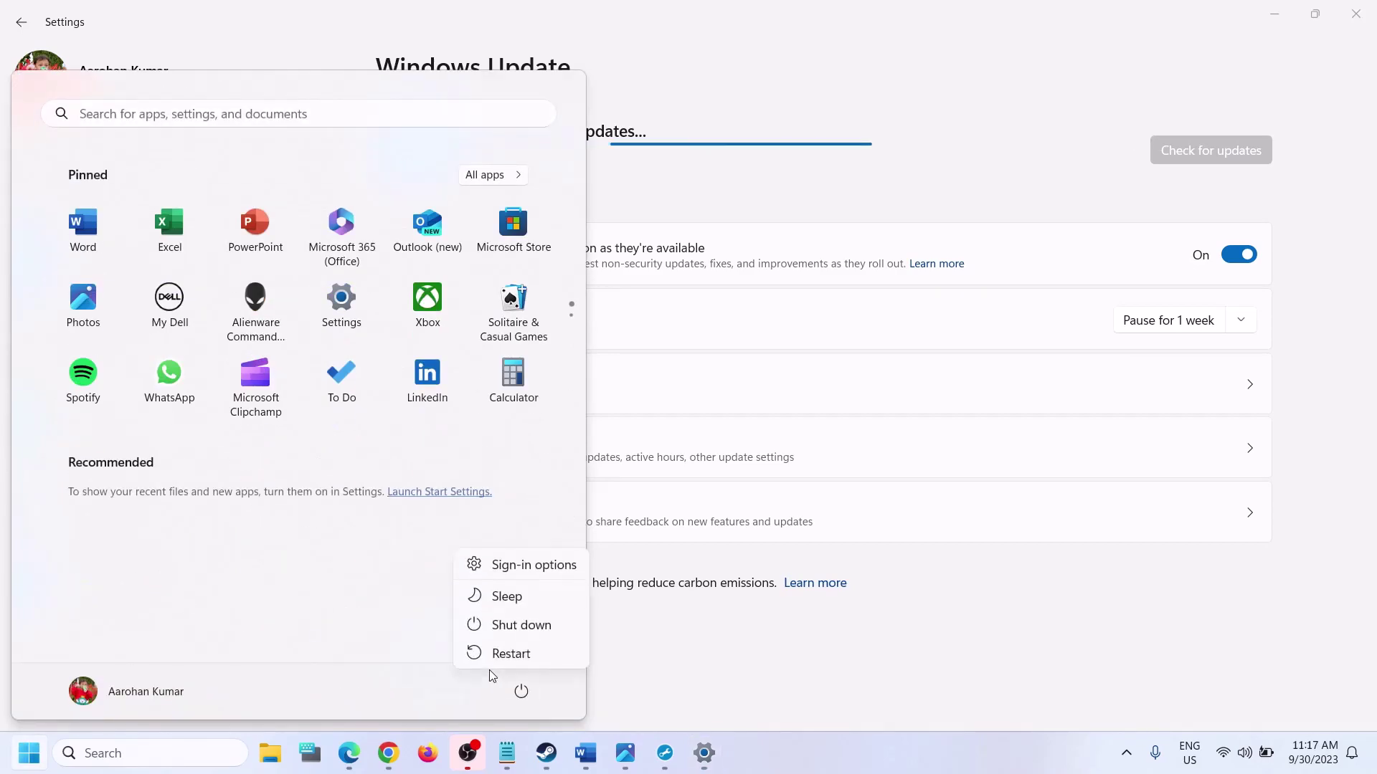
pyautogui.click(802, 662)
# Step: Review step 10's instruction in the Word document on updating Windows with the media creation tool and its Microsoft software download links
pyautogui.click(585, 753)
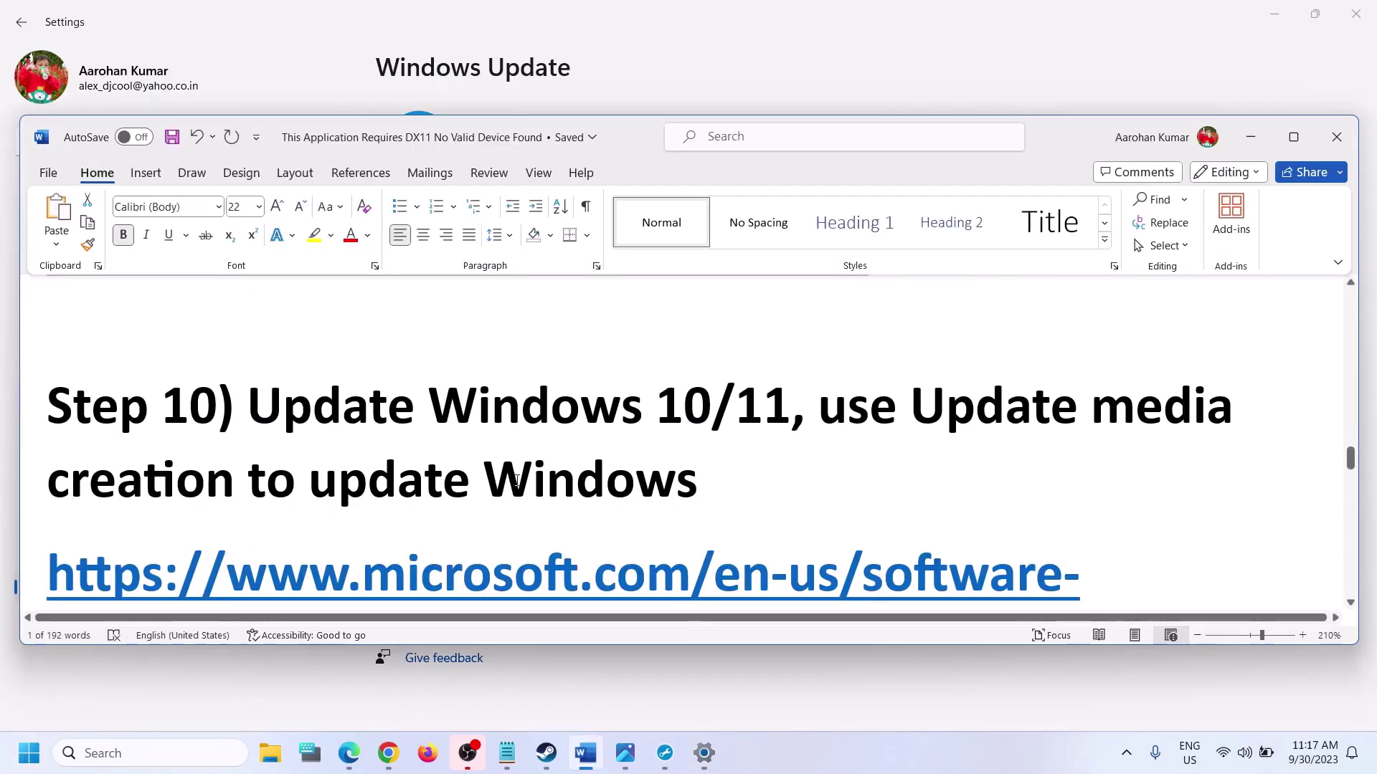
pyautogui.scroll(-5, 510, 512)
pyautogui.scroll(3, 510, 511)
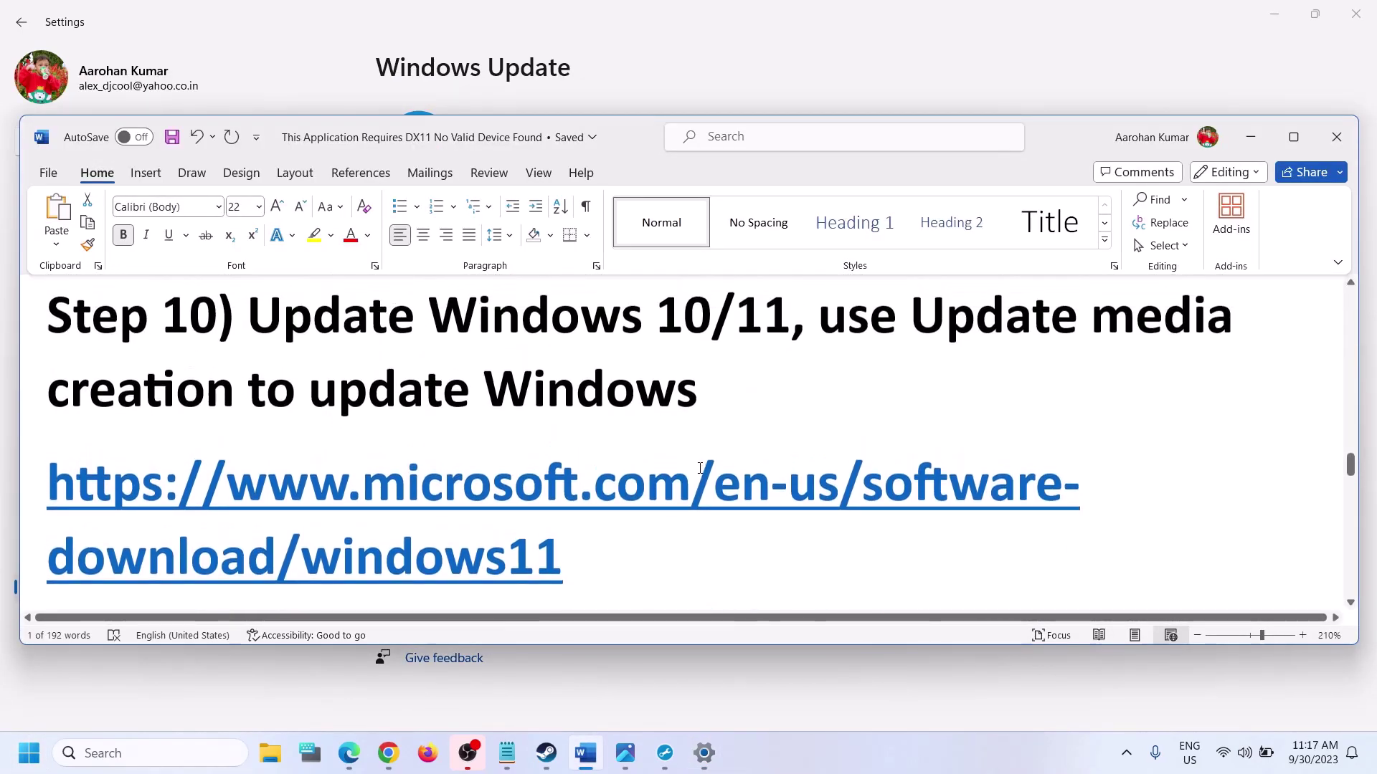
pyautogui.moveTo(834, 316); pyautogui.dragTo(1131, 356)
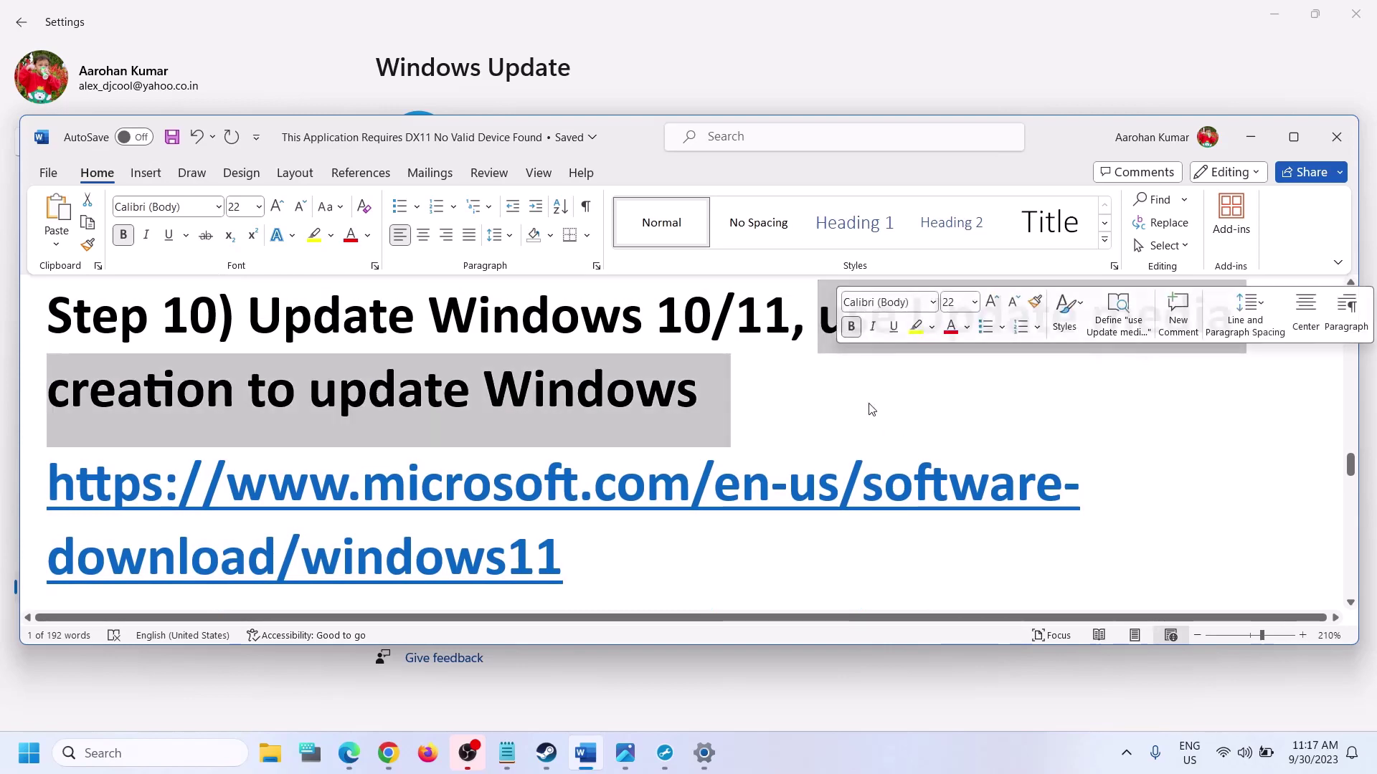
pyautogui.click(606, 391)
pyautogui.click(417, 40)
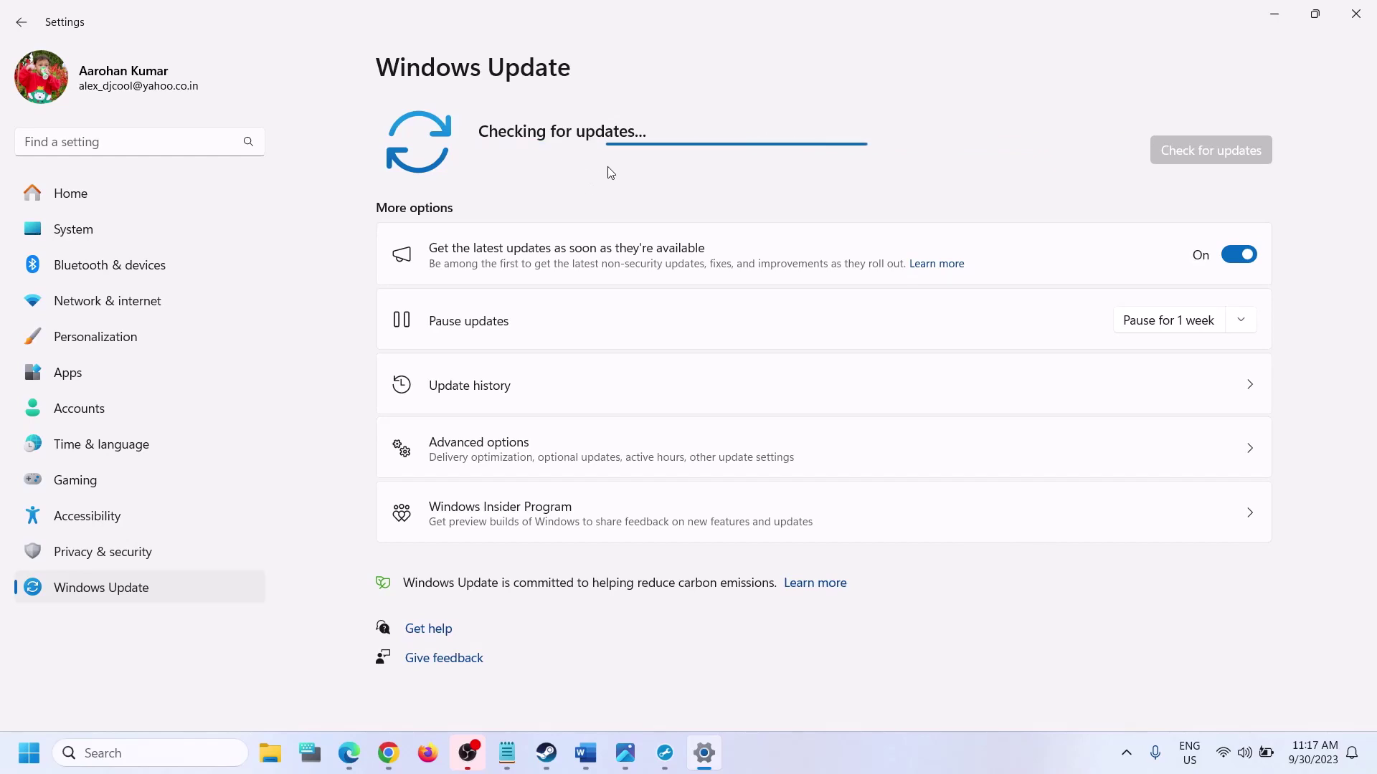
pyautogui.click(586, 753)
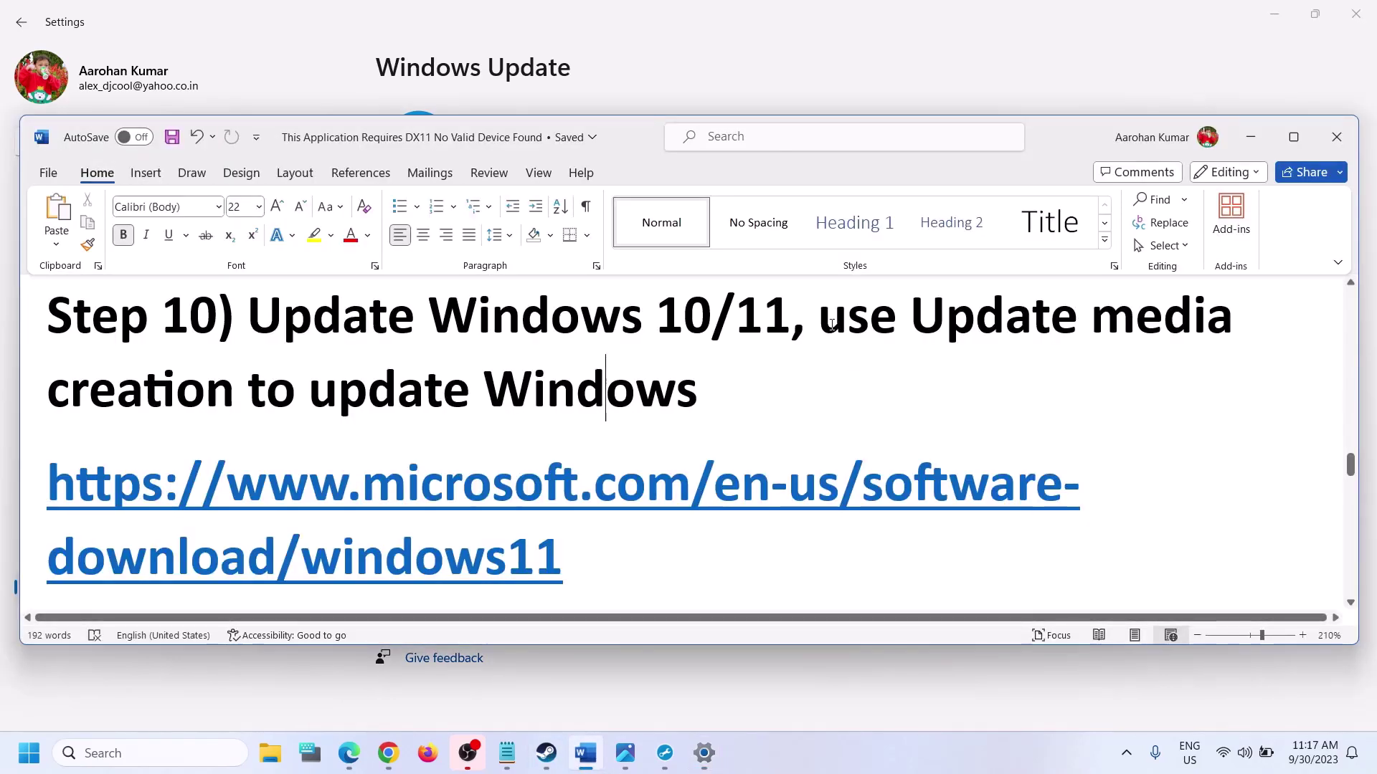
pyautogui.moveTo(821, 316); pyautogui.dragTo(699, 401)
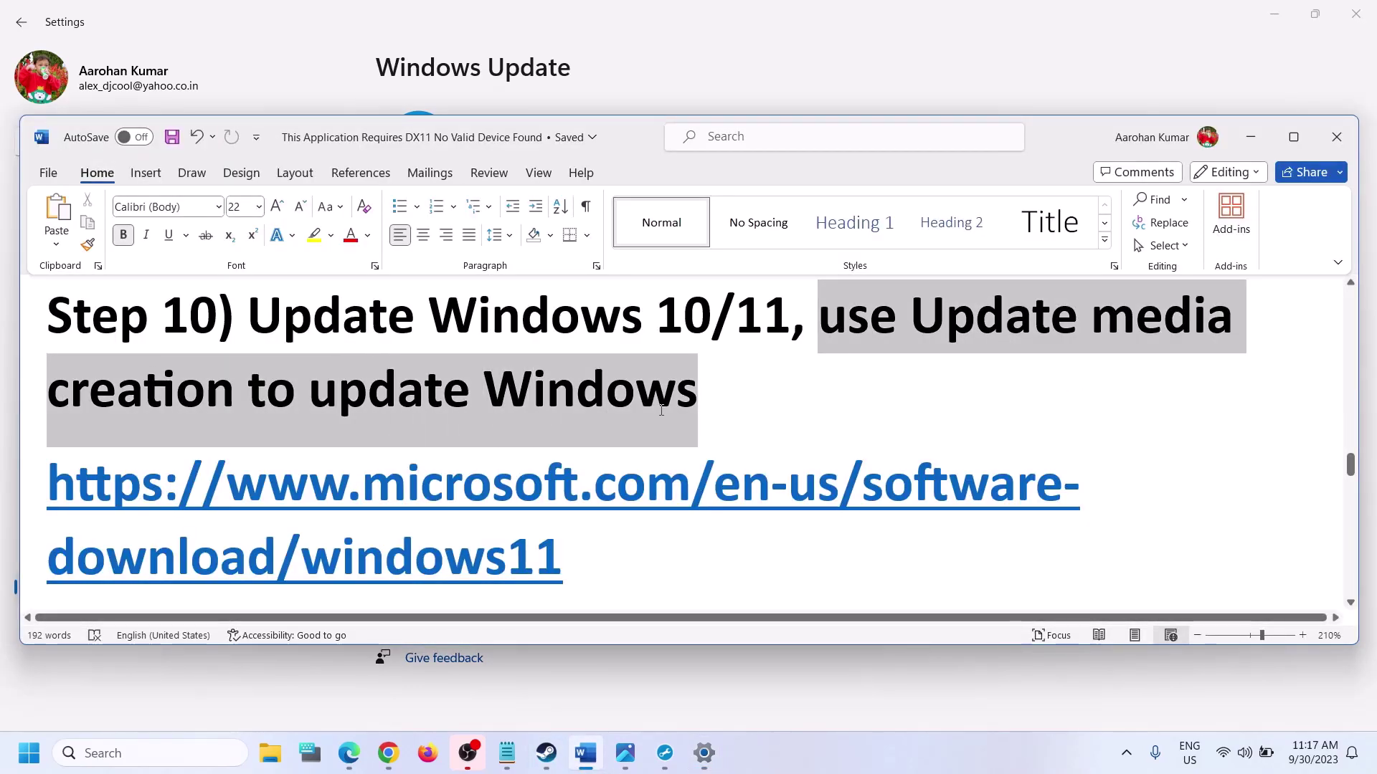
pyautogui.scroll(-1, 780, 452)
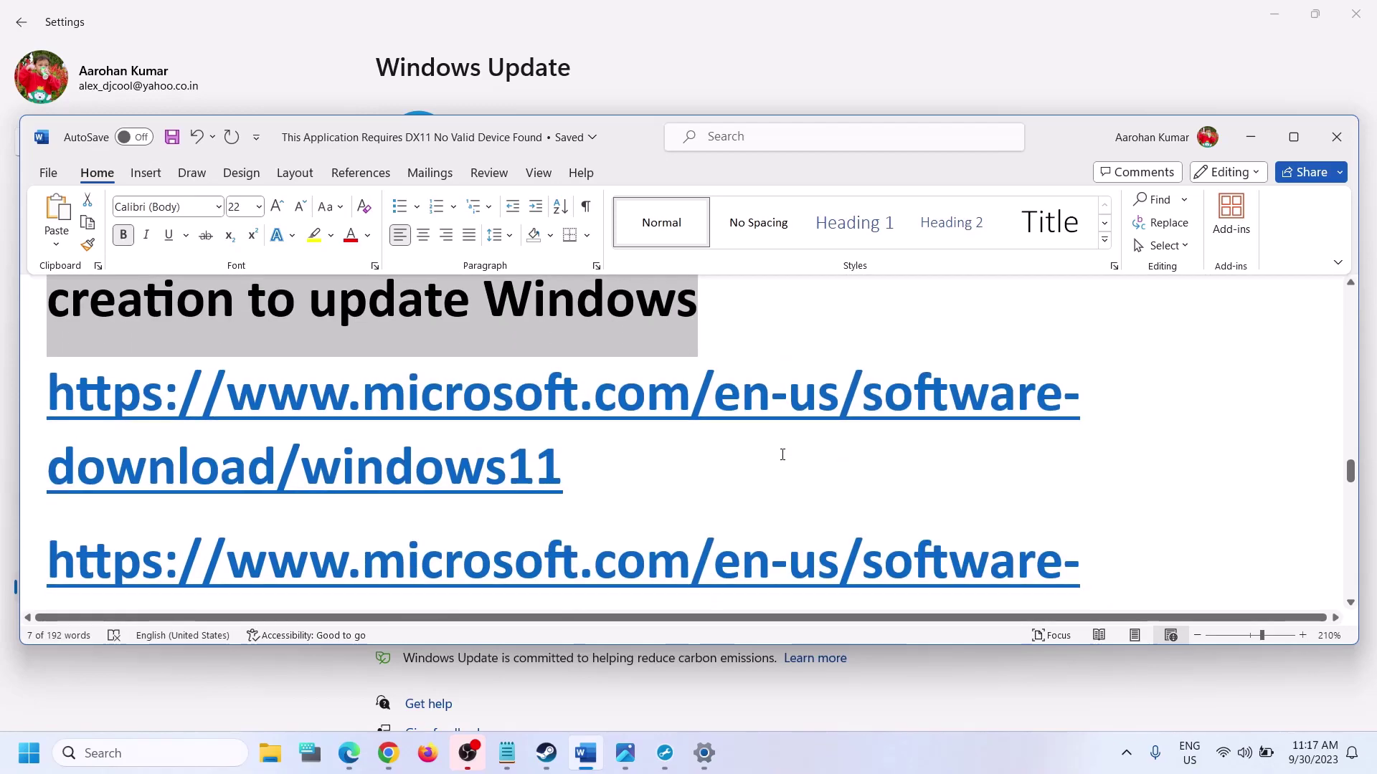
pyautogui.click(917, 741)
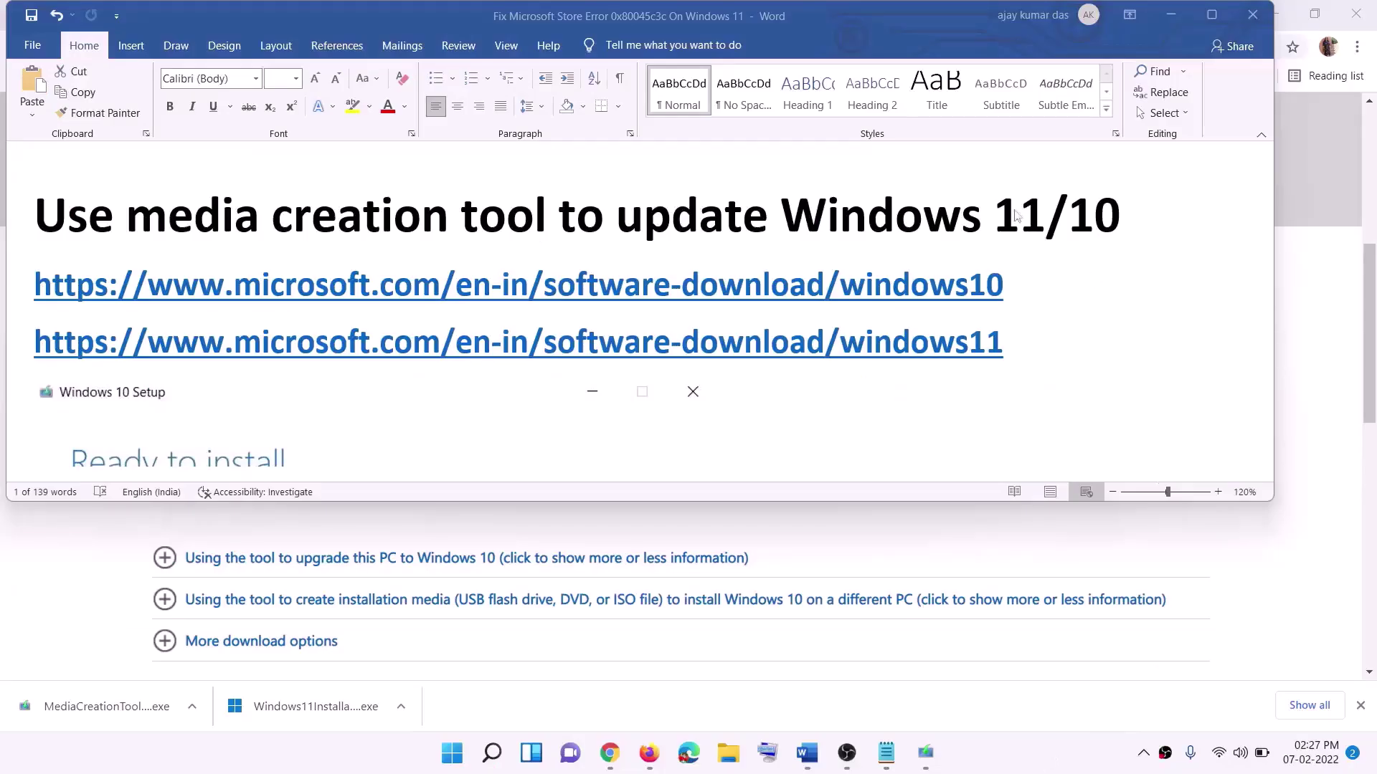
# Step: Highlight the Windows 10 and Windows 11 software download links in the Word document, one after the other
pyautogui.click(1015, 284)
pyautogui.tripleClick(1023, 285)
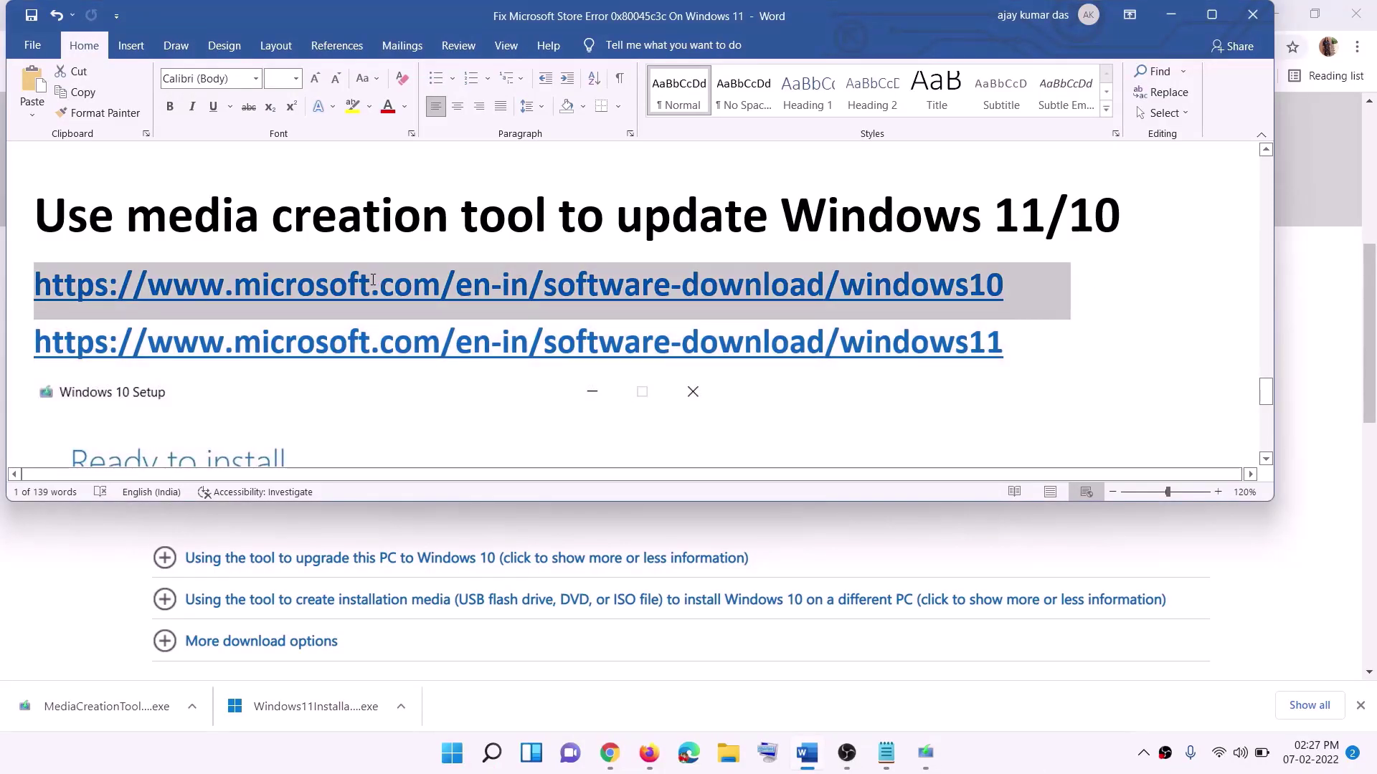
pyautogui.tripleClick(1024, 344)
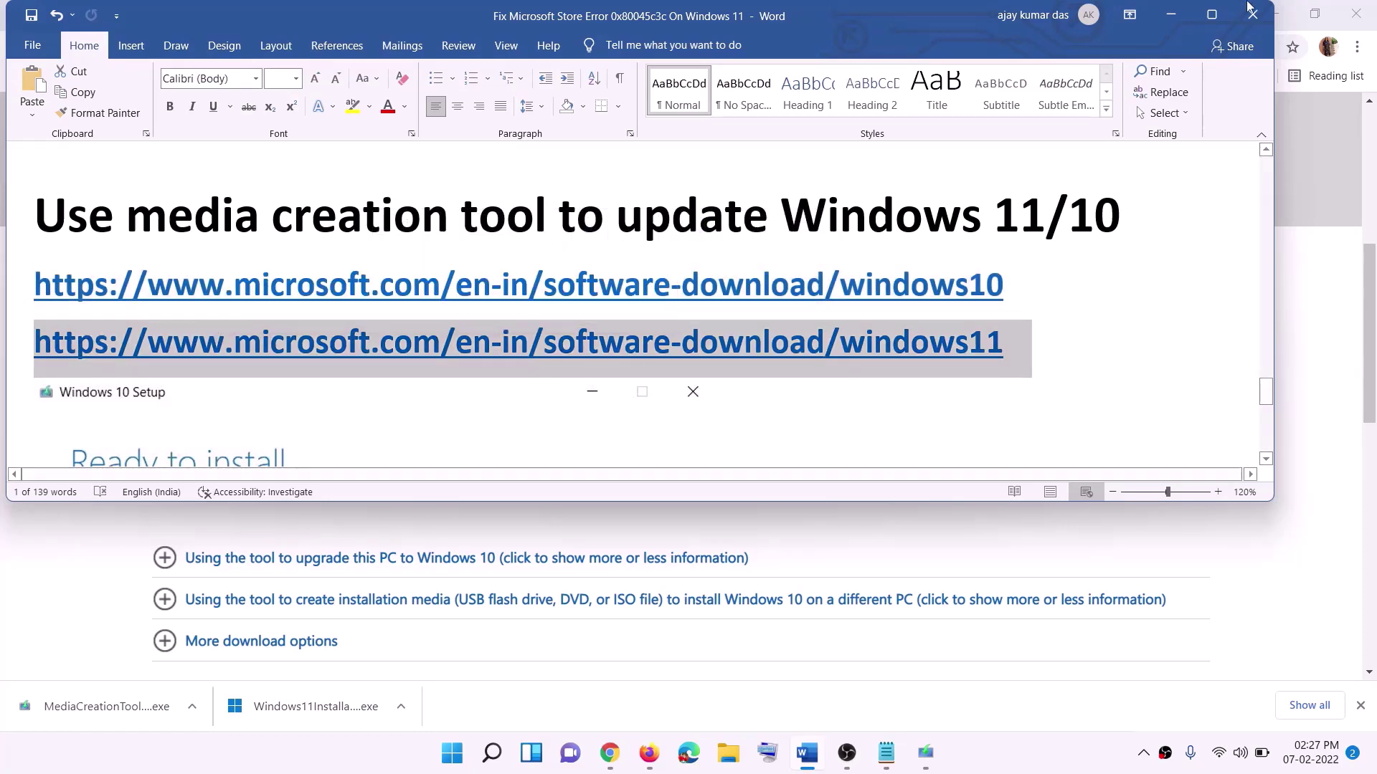
# Step: Set the Word document aside and examine the media creation tool section on Microsoft's Download Windows 10 page
pyautogui.click(1171, 15)
pyautogui.scroll(6, 573, 323)
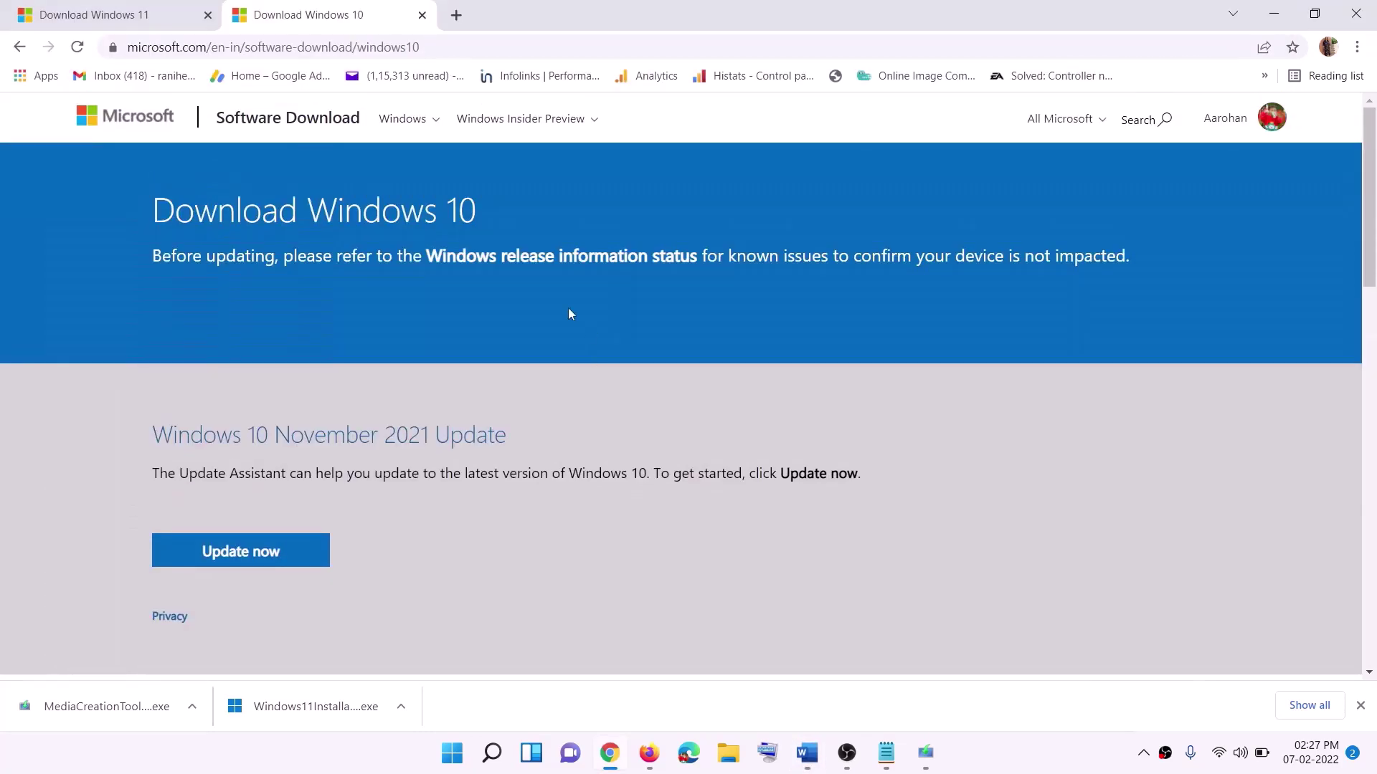
pyautogui.scroll(-5, 461, 395)
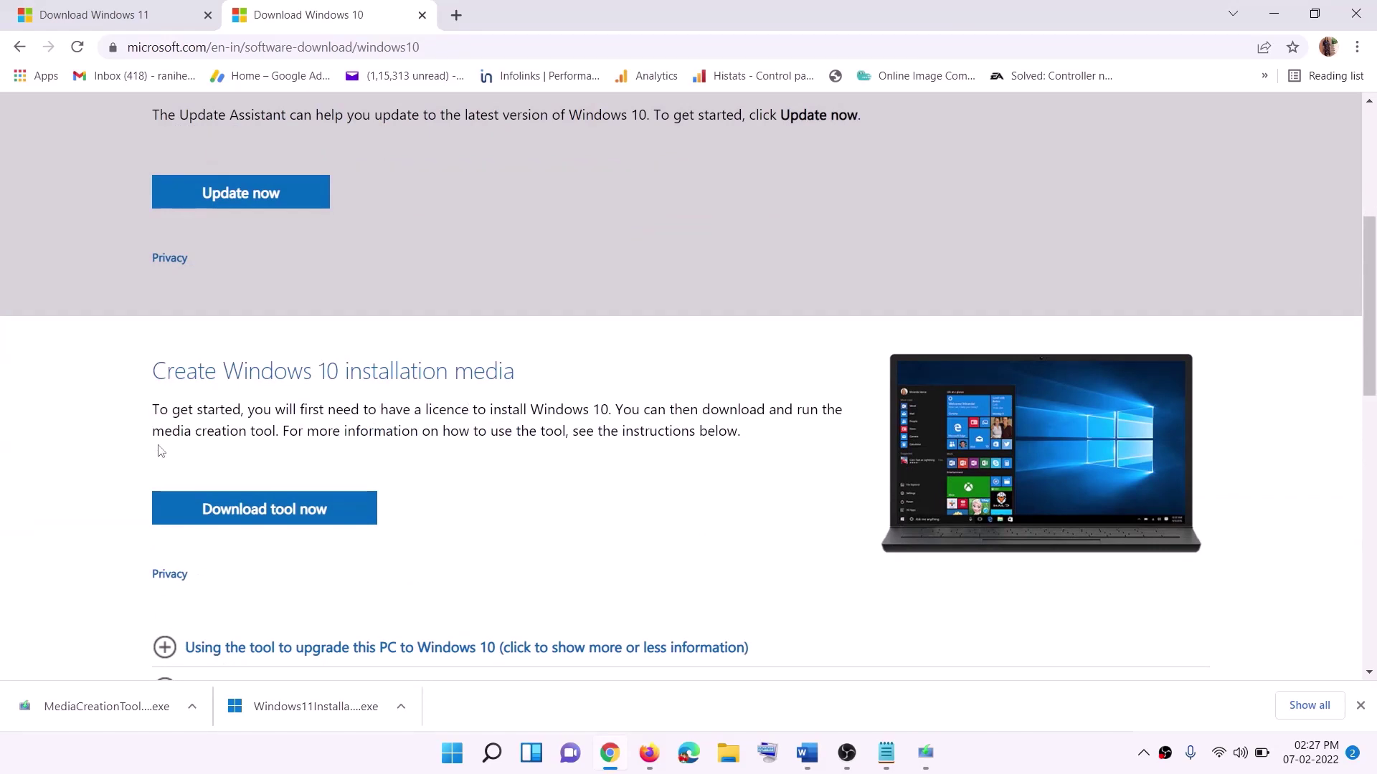
pyautogui.moveTo(164, 430); pyautogui.dragTo(308, 431)
pyautogui.scroll(-3, 316, 387)
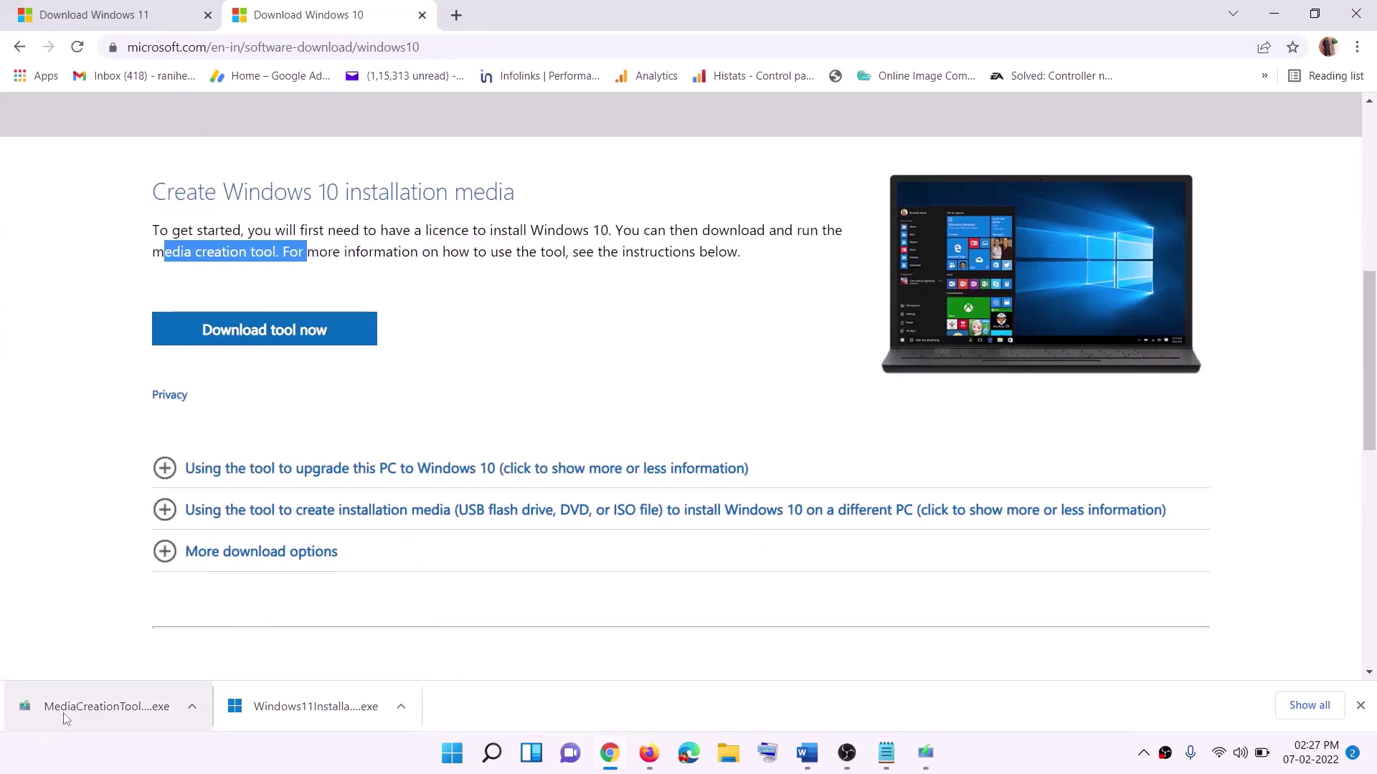
# Step: Accept the Windows 10 Setup license terms and start the download with the Upgrade this PC now option
pyautogui.click(938, 764)
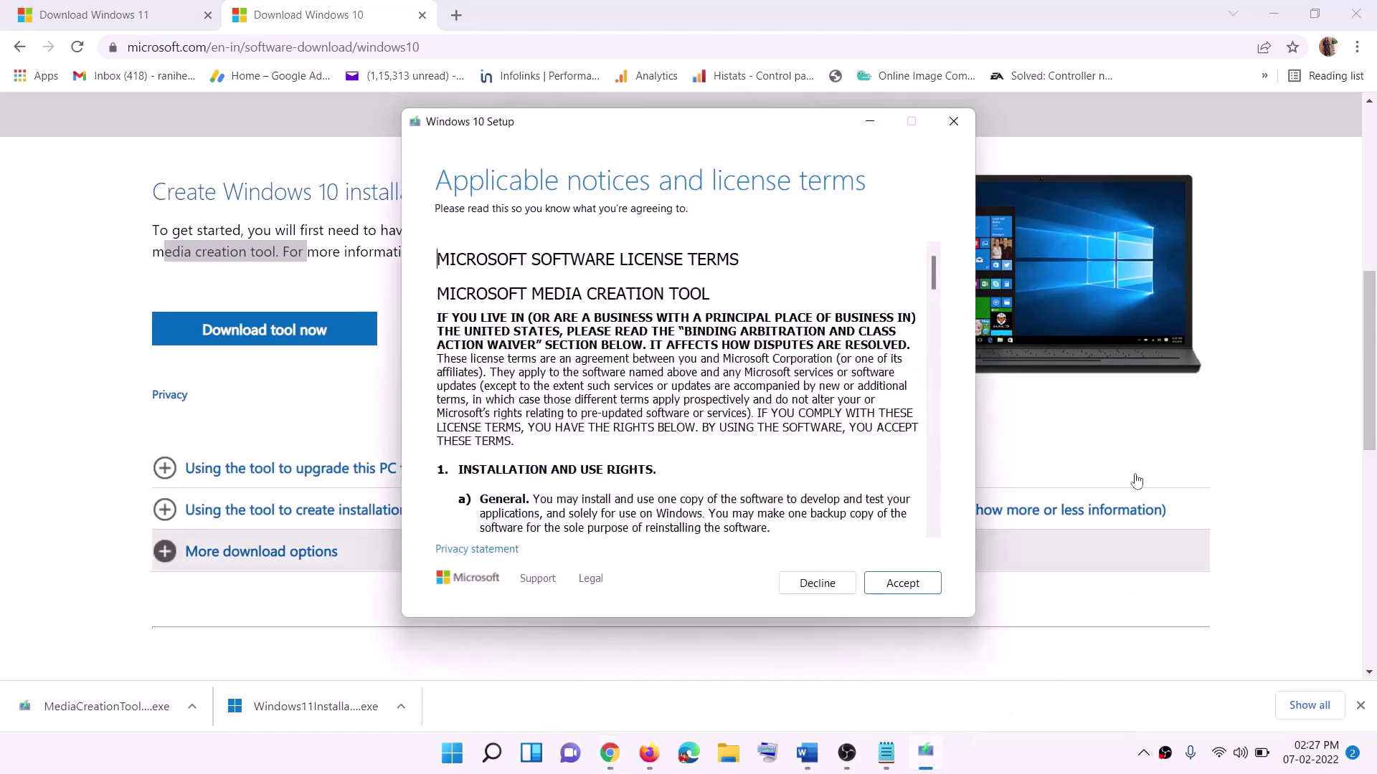
pyautogui.click(897, 583)
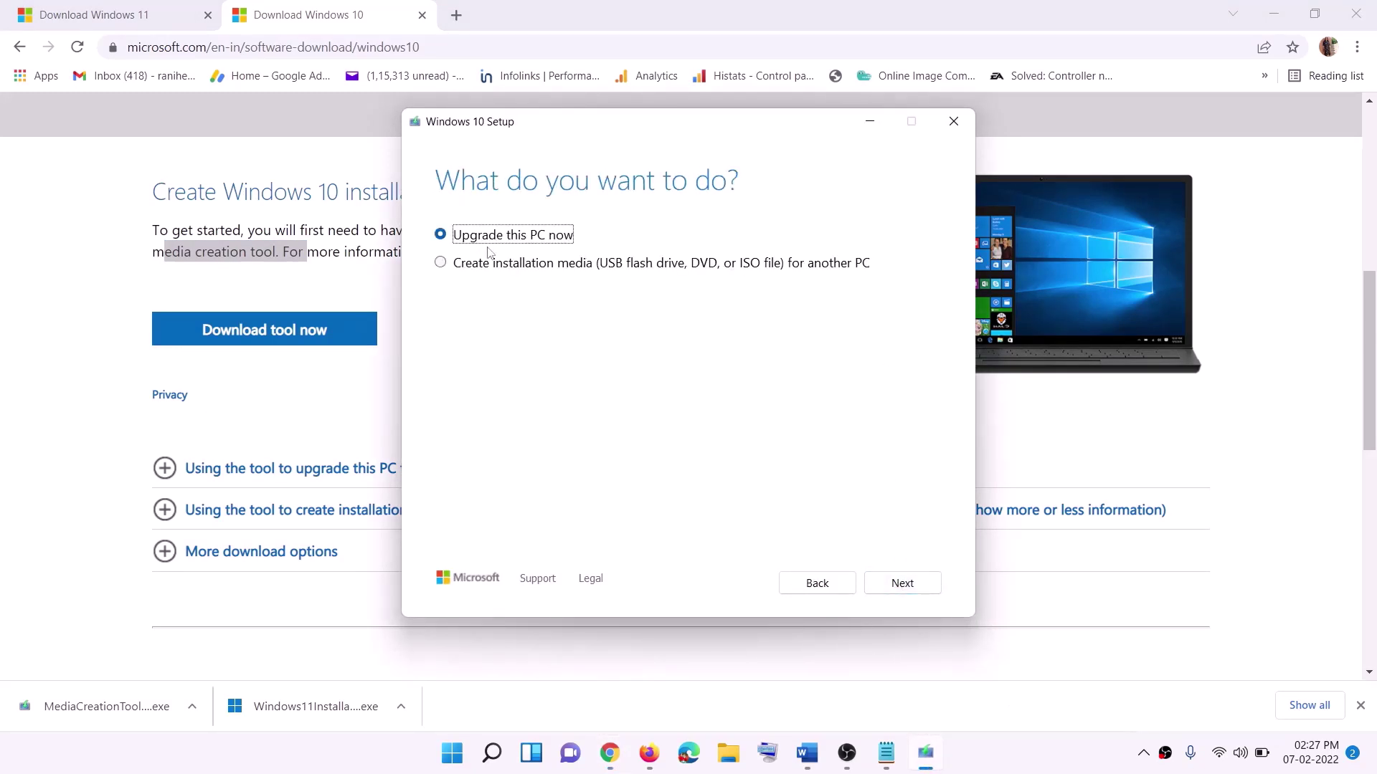
pyautogui.click(900, 585)
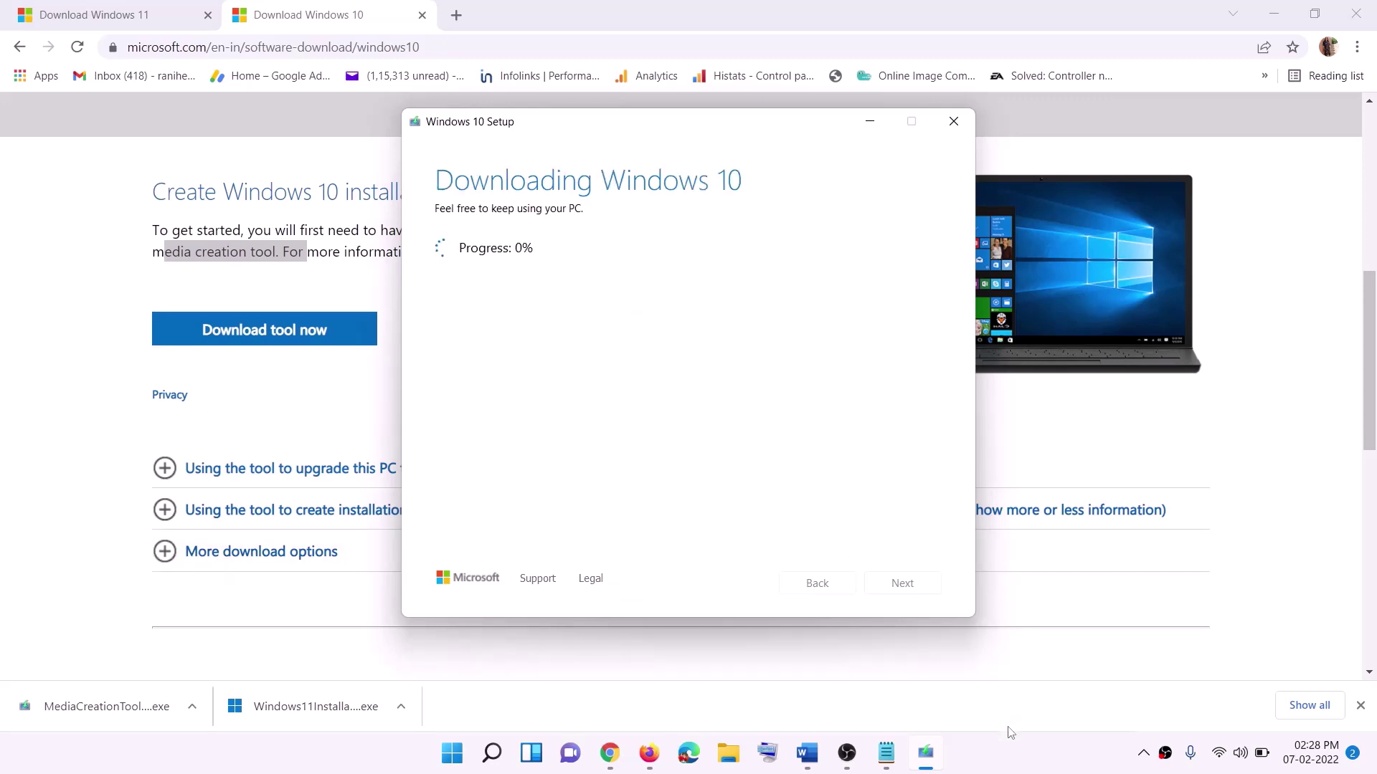
pyautogui.click(1018, 771)
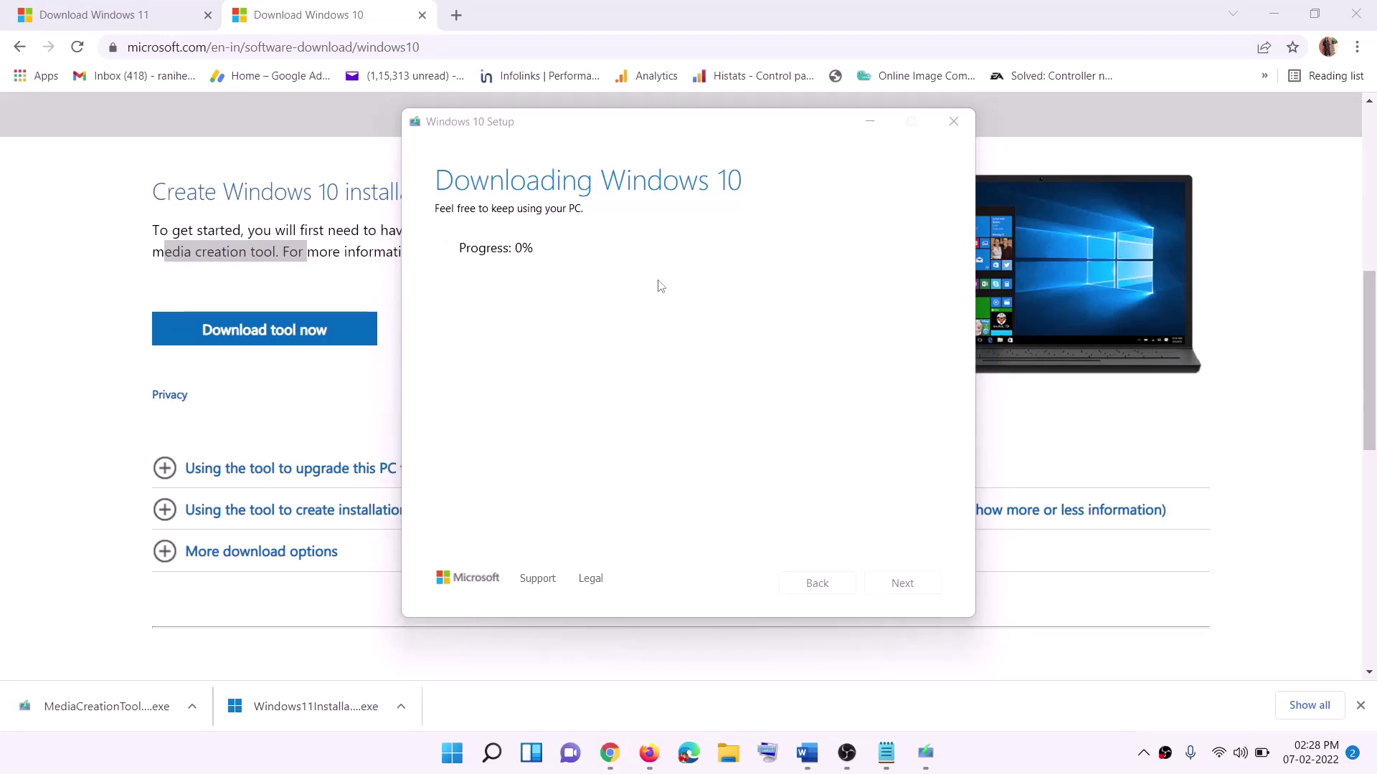
# Step: Enlarge the Word document and review its Windows 10 Setup Ready to install screenshot, including the option to keep personal files and apps
pyautogui.click(823, 762)
pyautogui.scroll(-1, 96, 336)
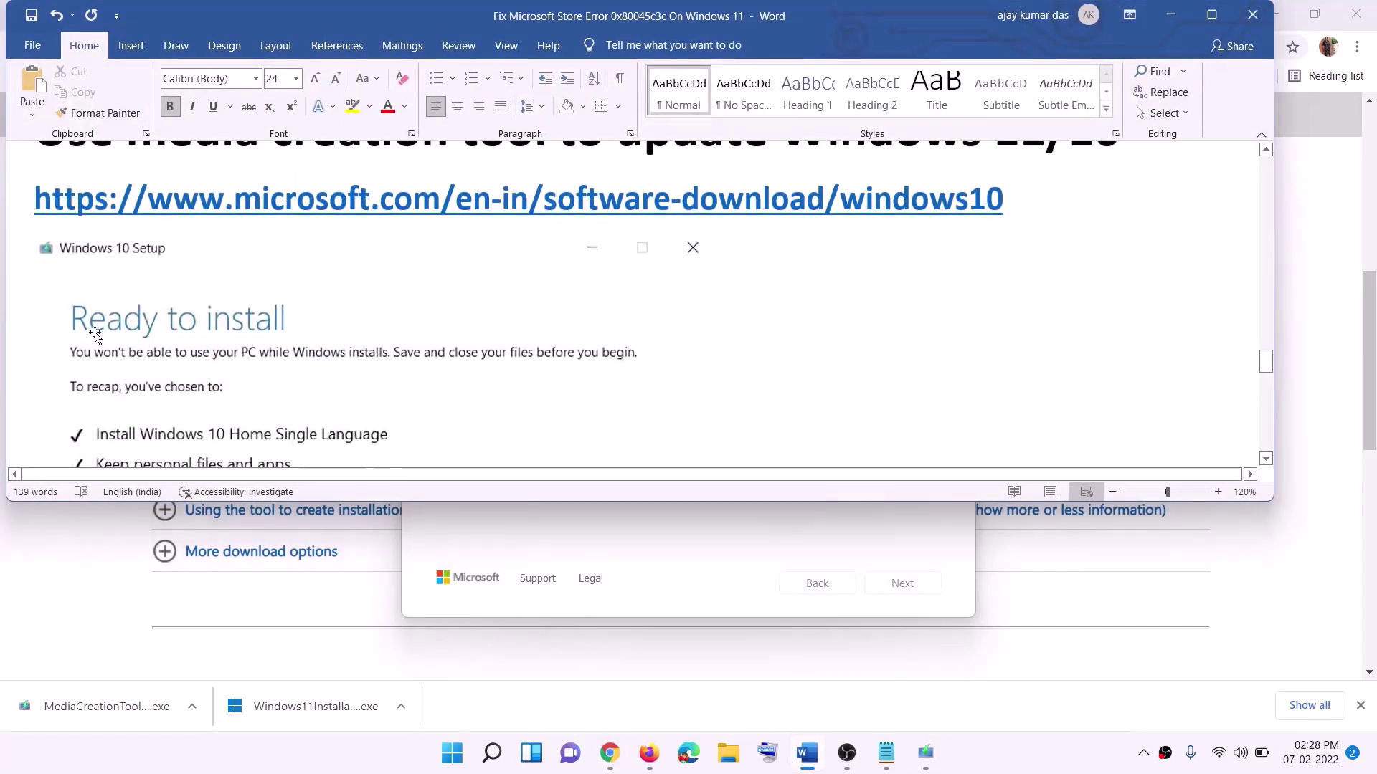
pyautogui.click(1212, 15)
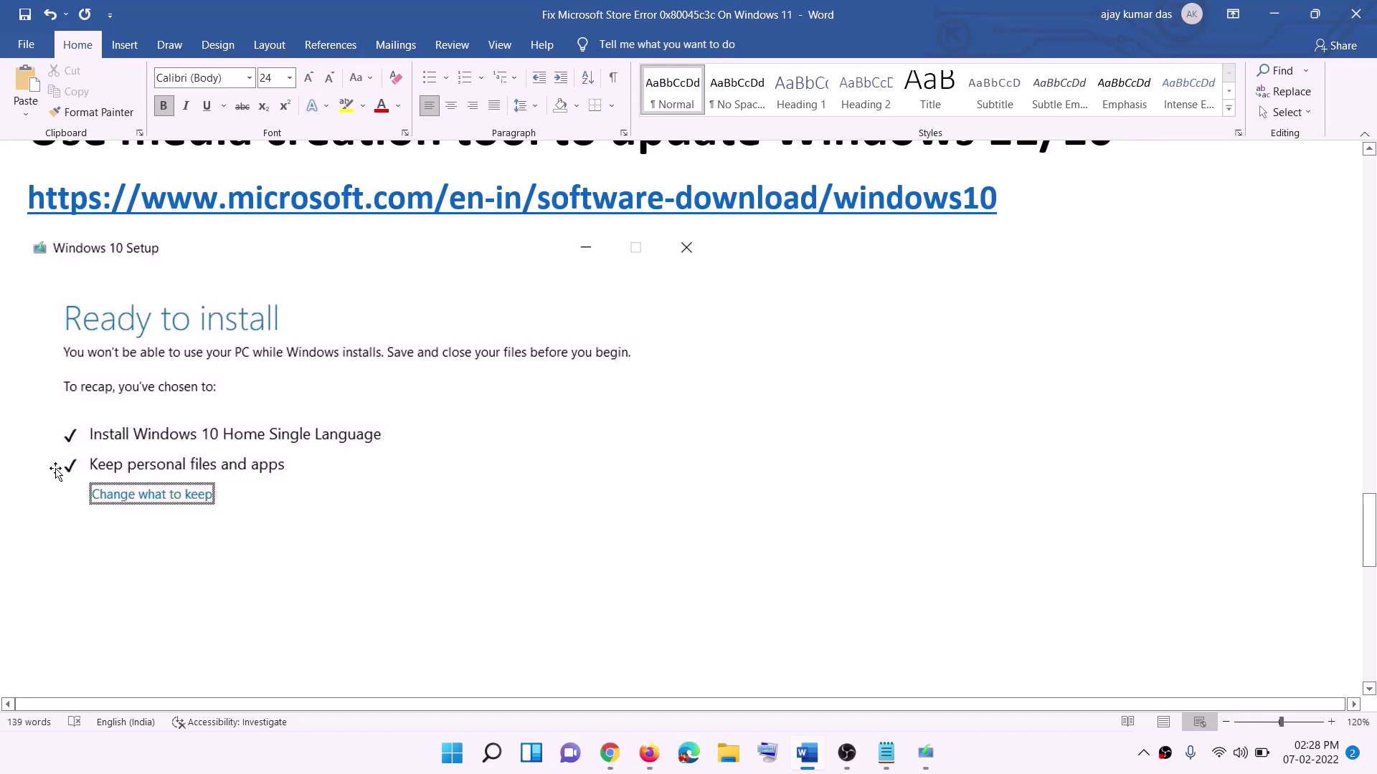
pyautogui.scroll(-1, 708, 500)
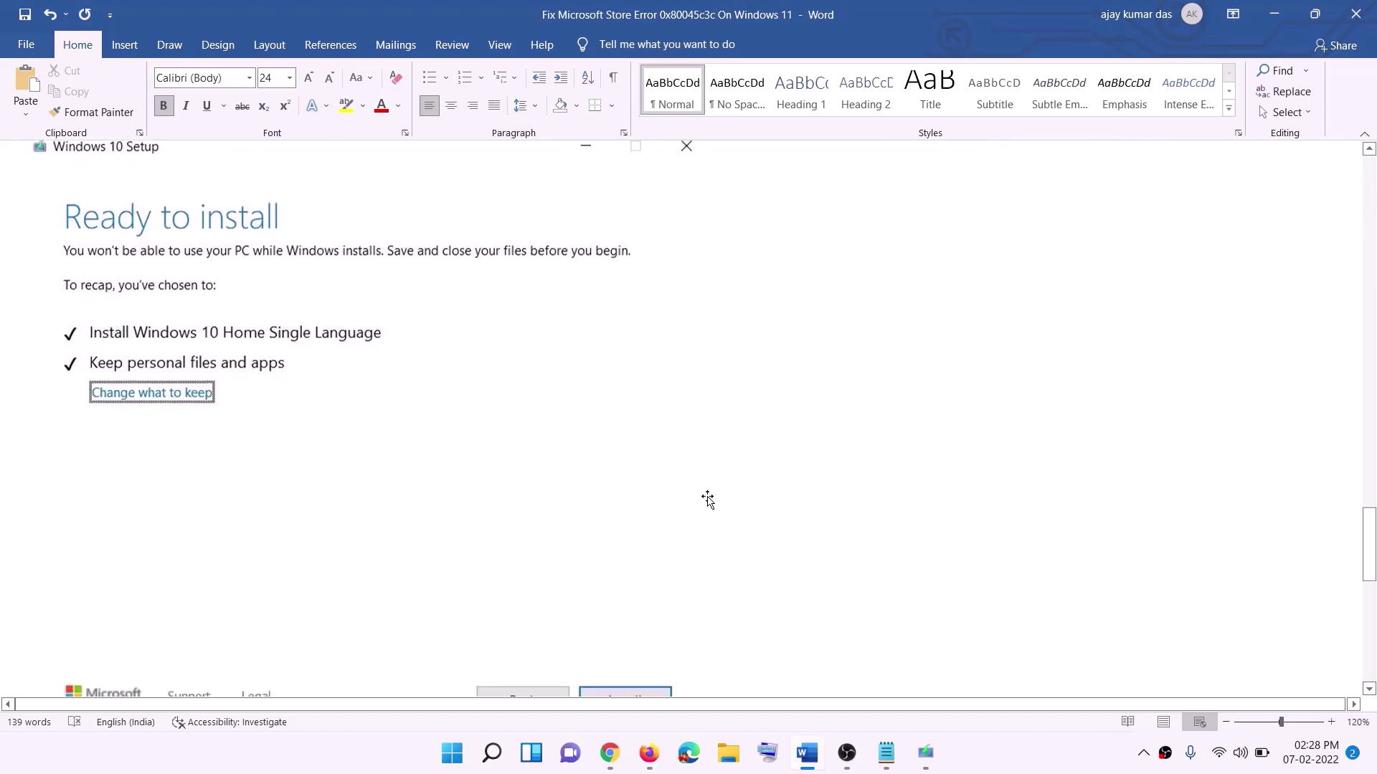
pyautogui.scroll(-1, 708, 500)
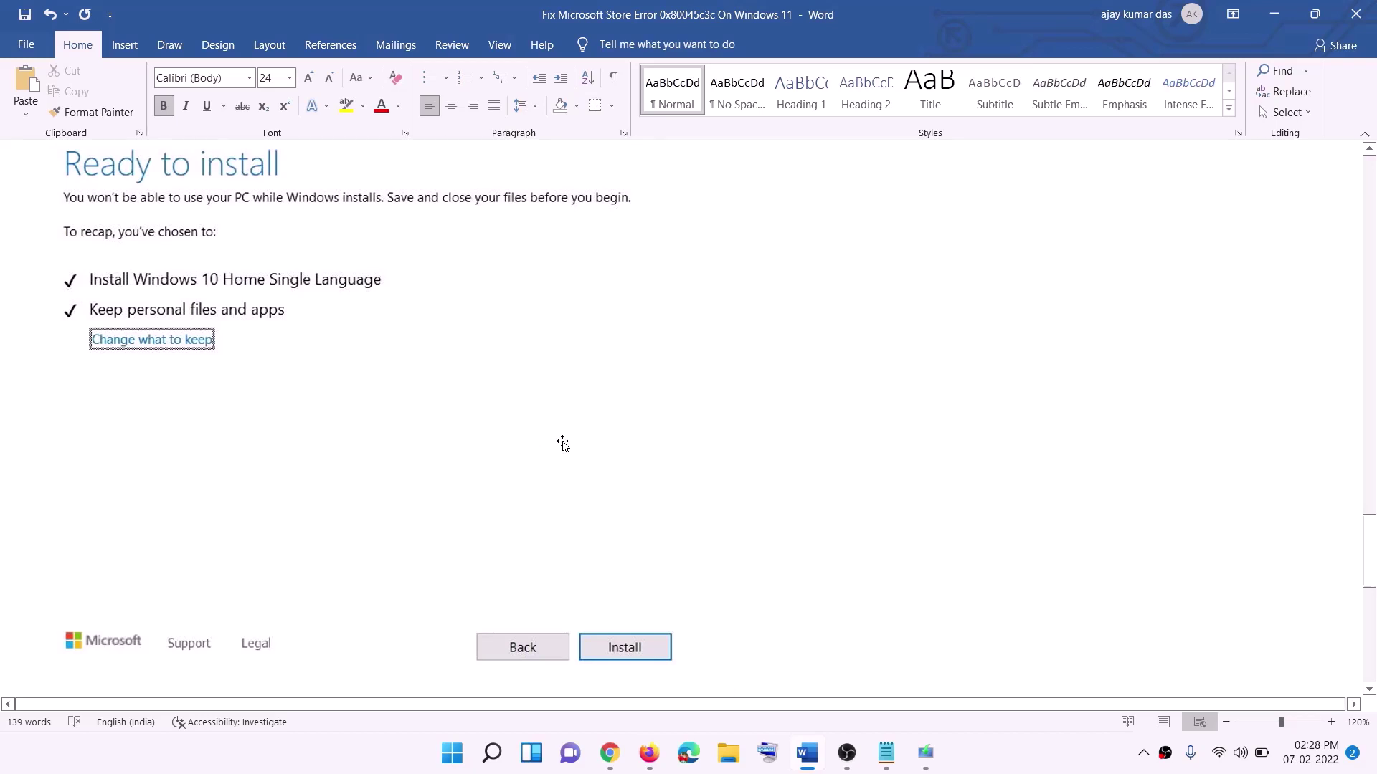
pyautogui.scroll(1, 563, 443)
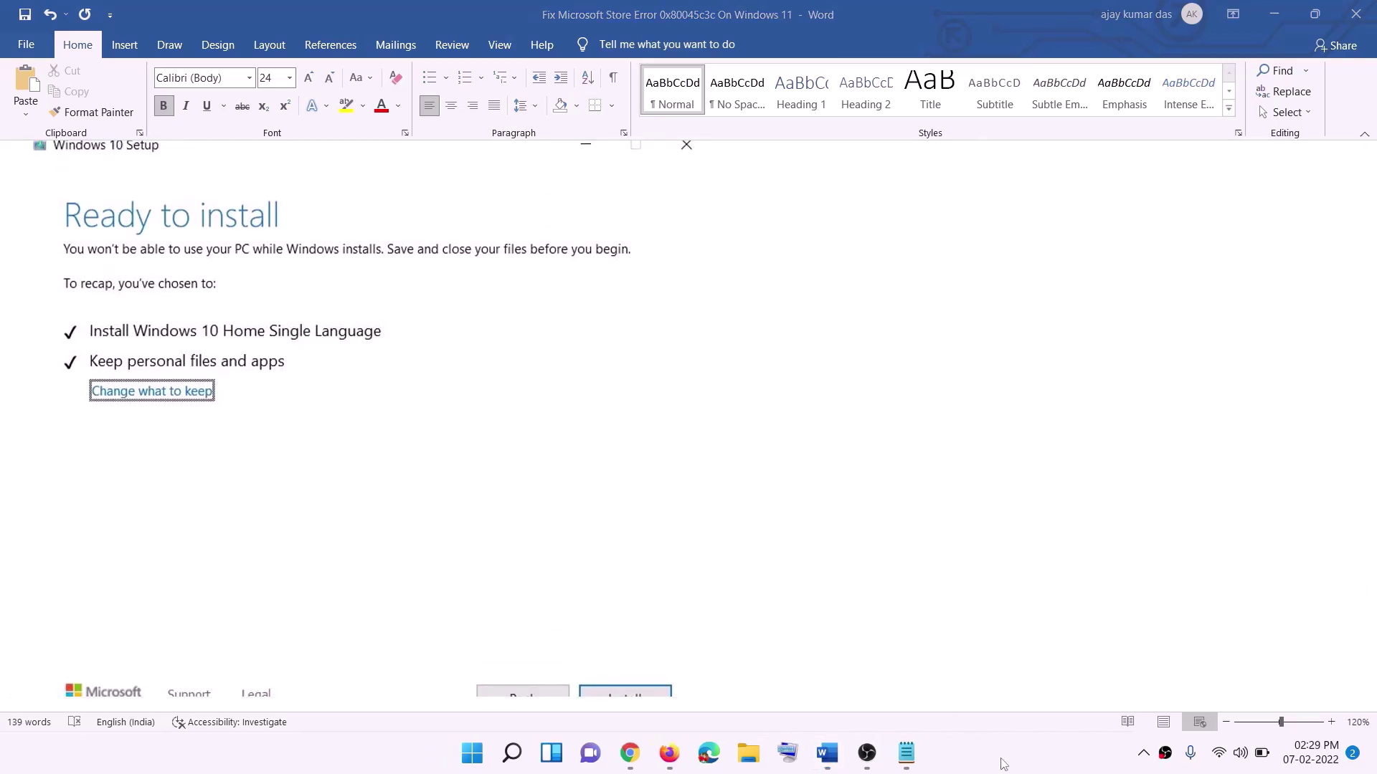
# Step: Download the media creation tool from the Create Windows 11 Installation Media section of Microsoft's Windows 11 page and launch it
pyautogui.click(634, 759)
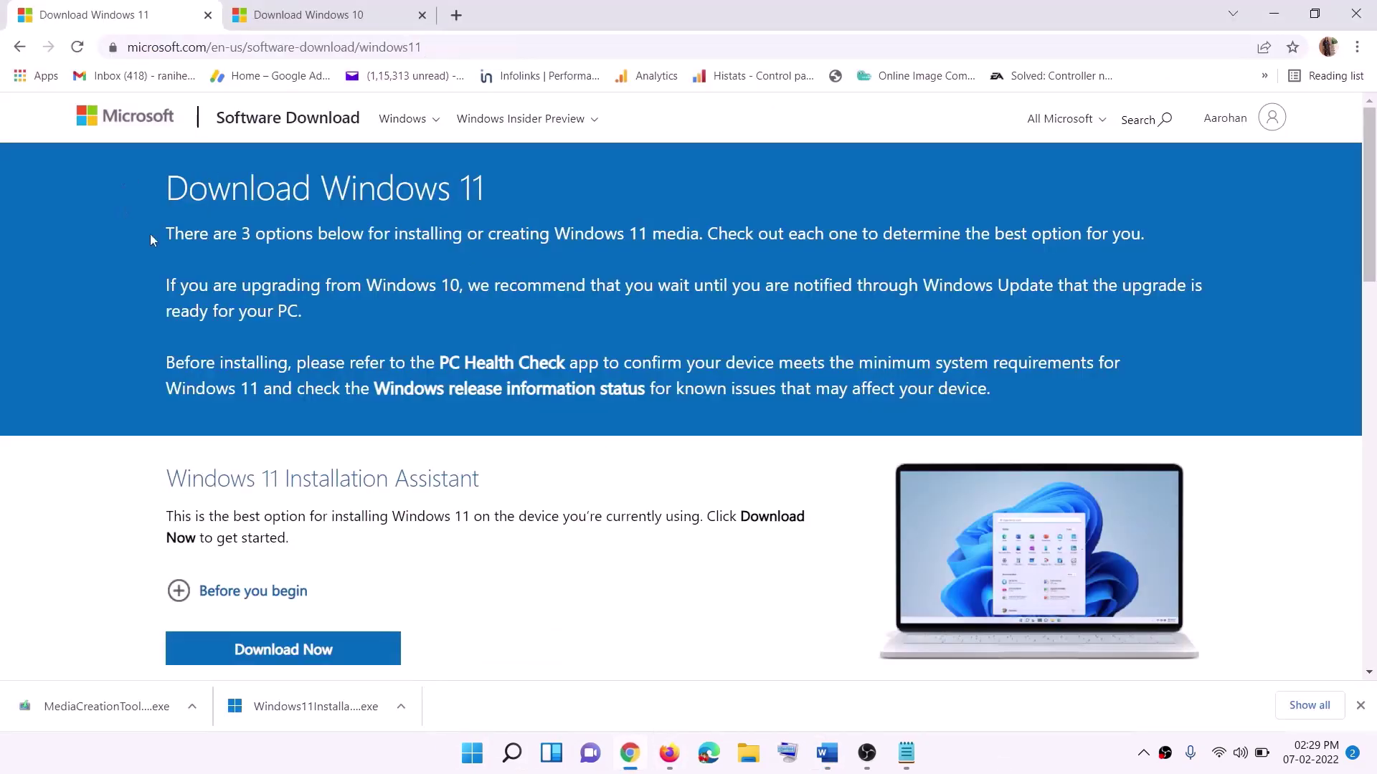
pyautogui.scroll(-5, 434, 486)
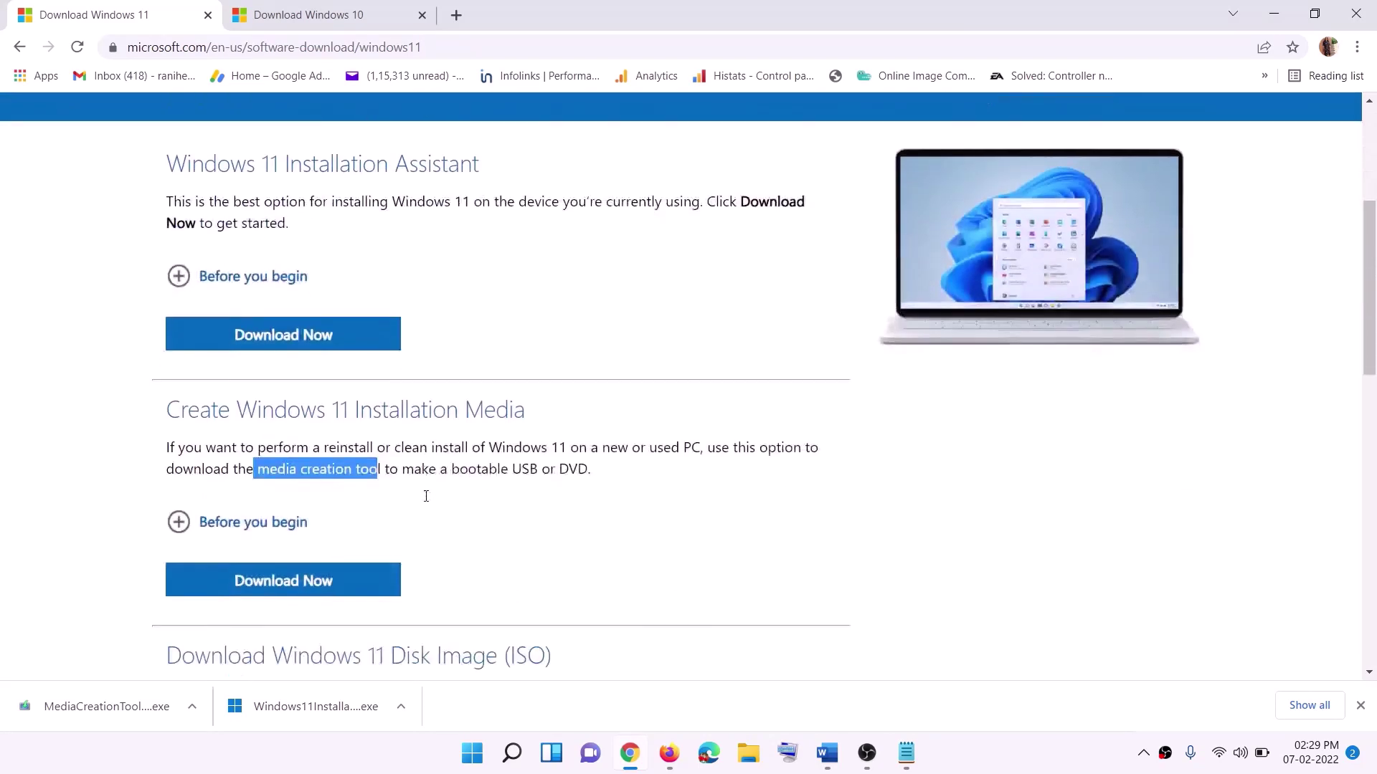
pyautogui.moveTo(259, 425); pyautogui.dragTo(399, 425)
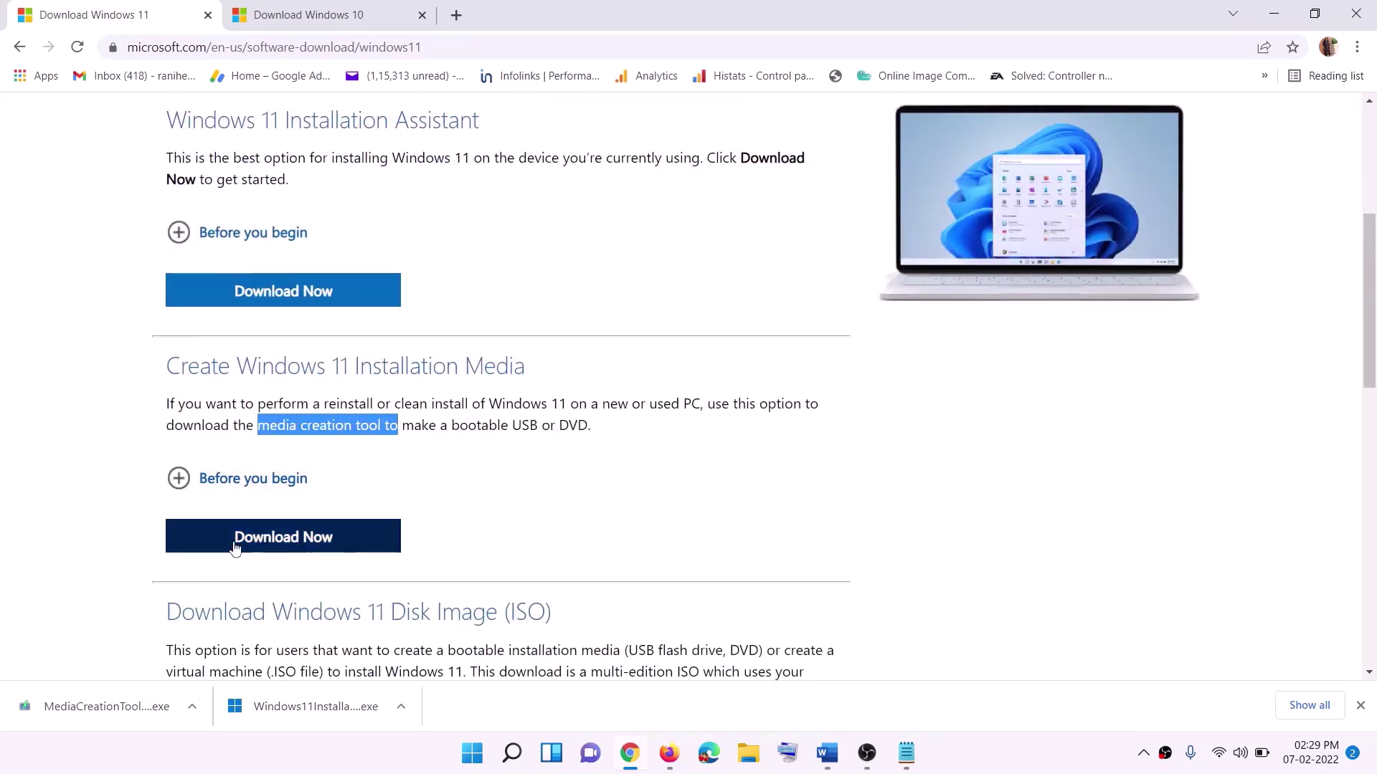
pyautogui.click(273, 545)
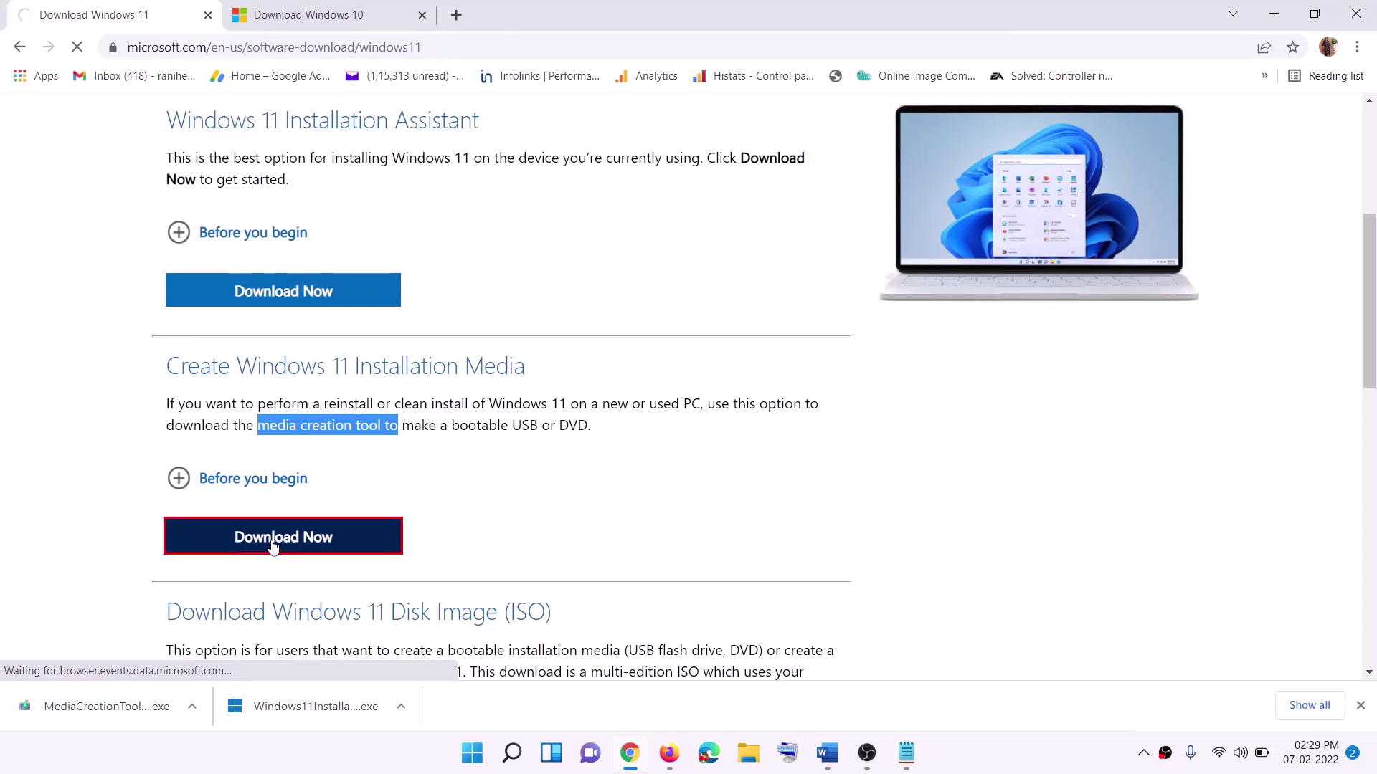
pyautogui.click(64, 710)
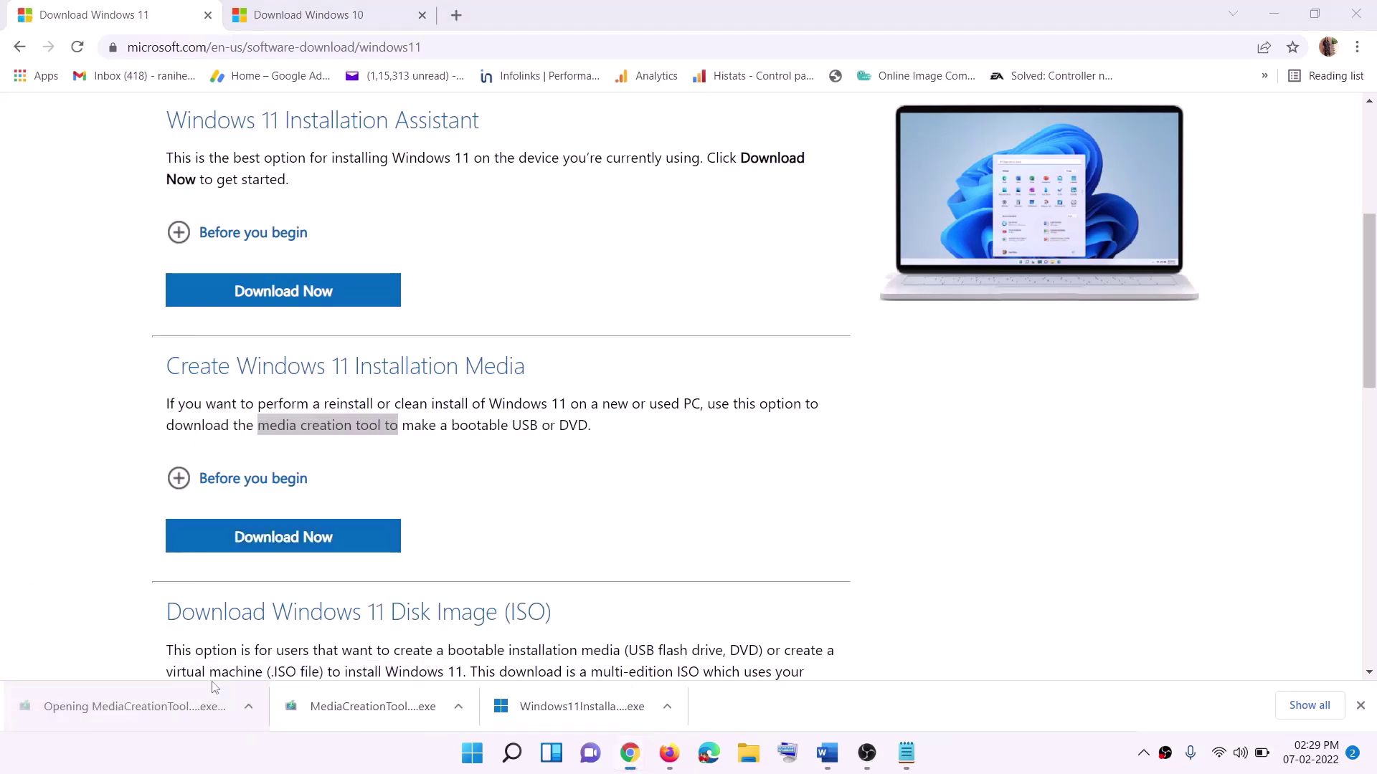
pyautogui.click(679, 456)
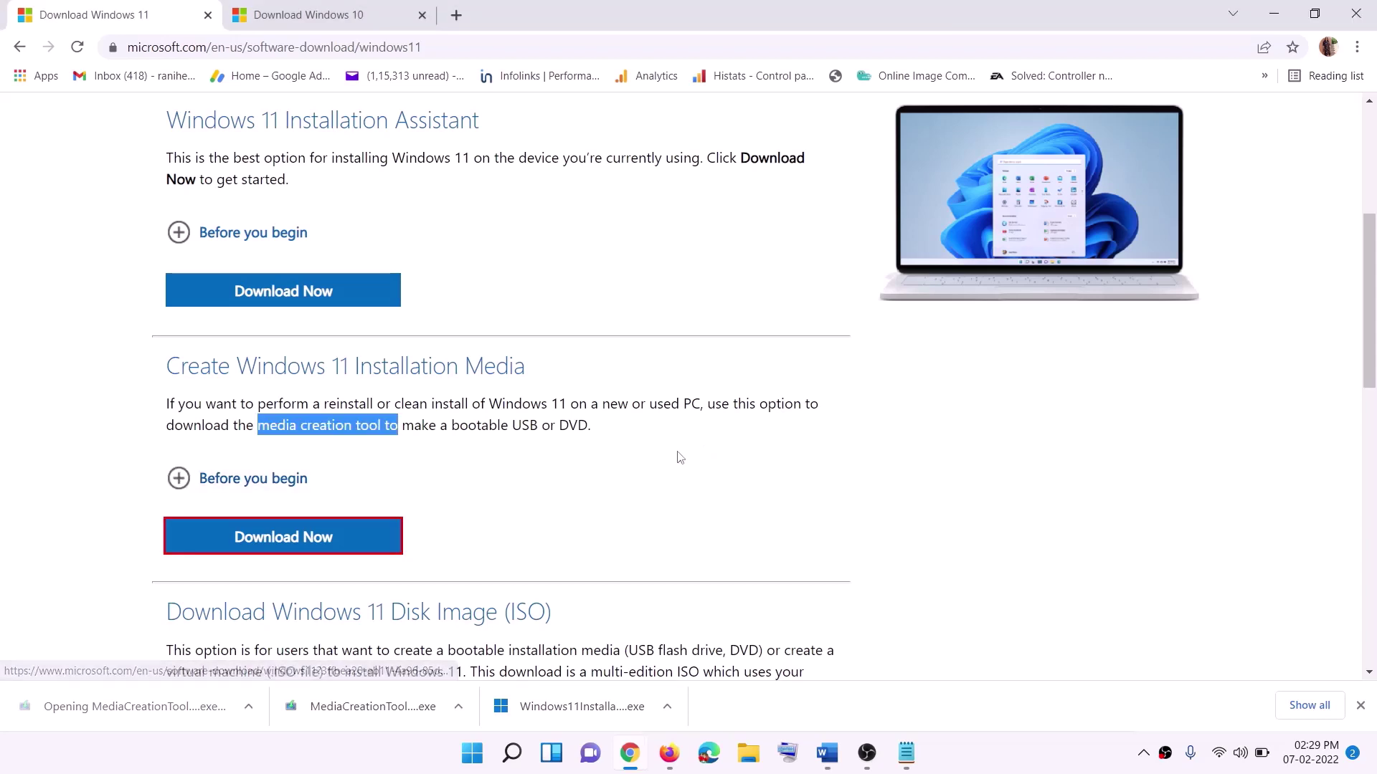
pyautogui.click(615, 529)
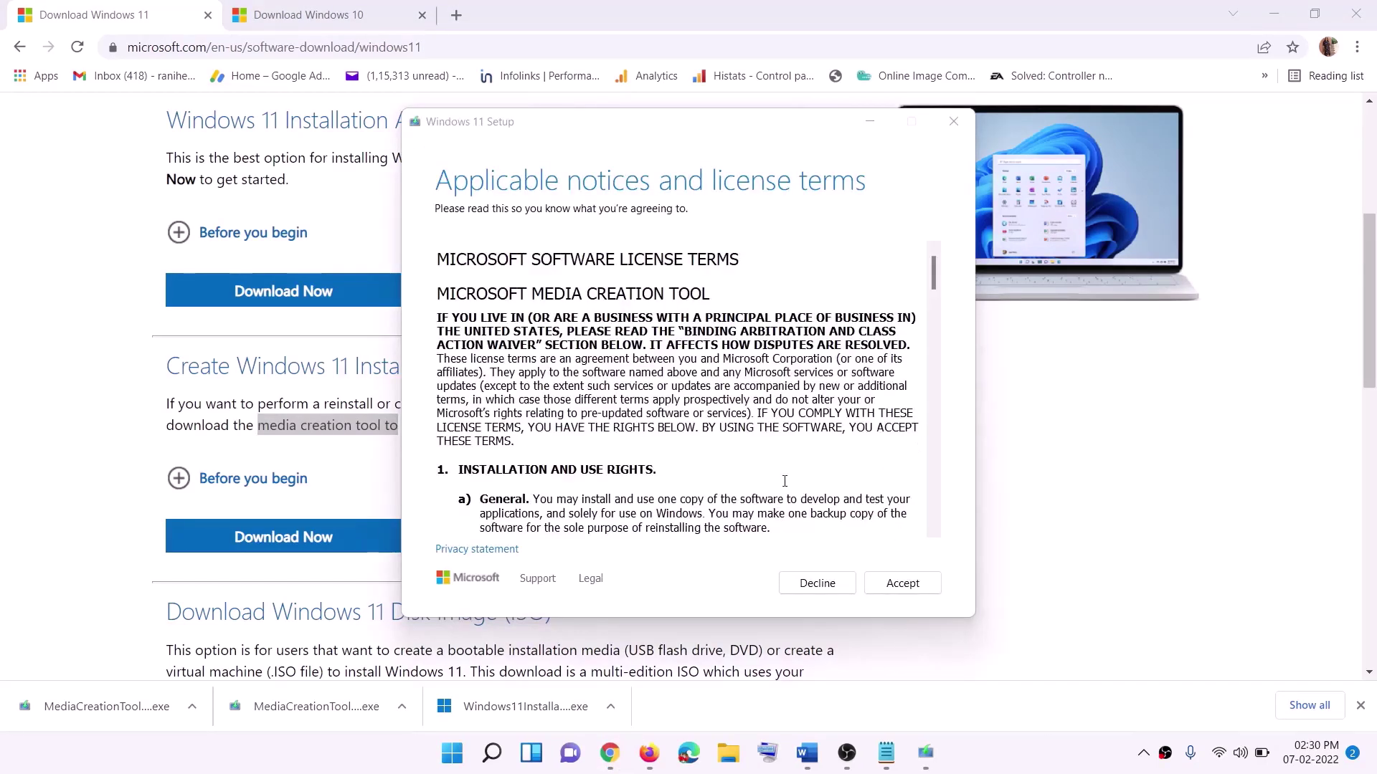
# Step: Accept the Windows 11 Setup license, keep the recommended language and edition, and choose an ISO file with Desktop as its save location
pyautogui.click(883, 583)
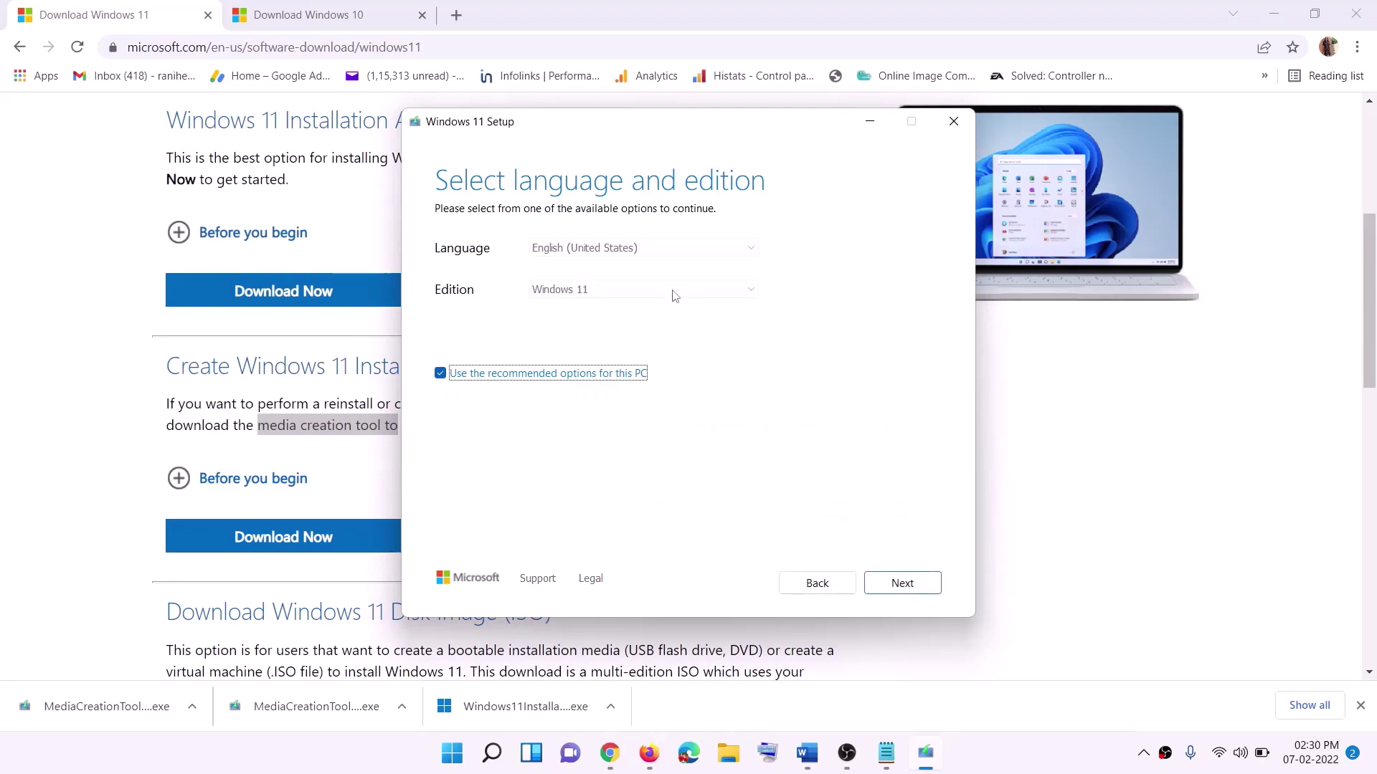
pyautogui.click(891, 584)
pyautogui.click(462, 309)
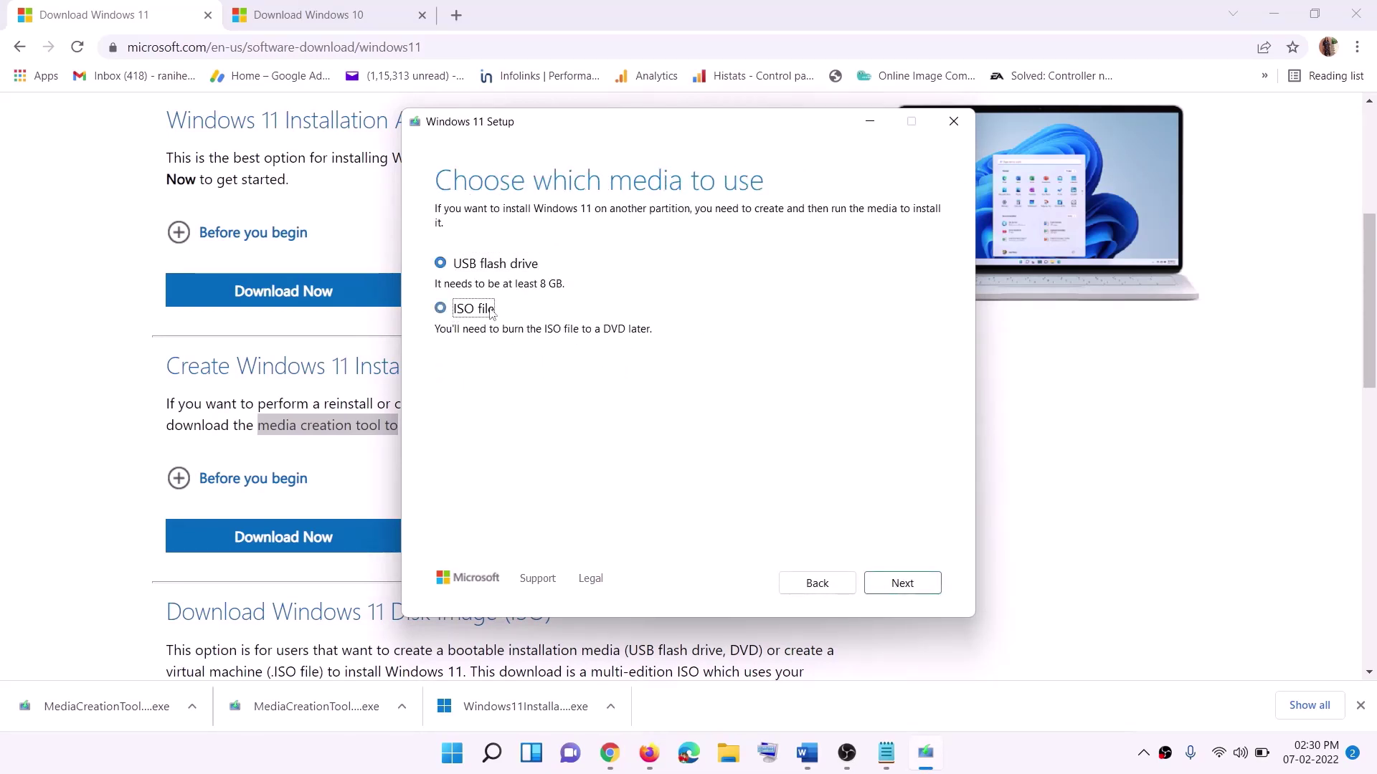
pyautogui.click(898, 582)
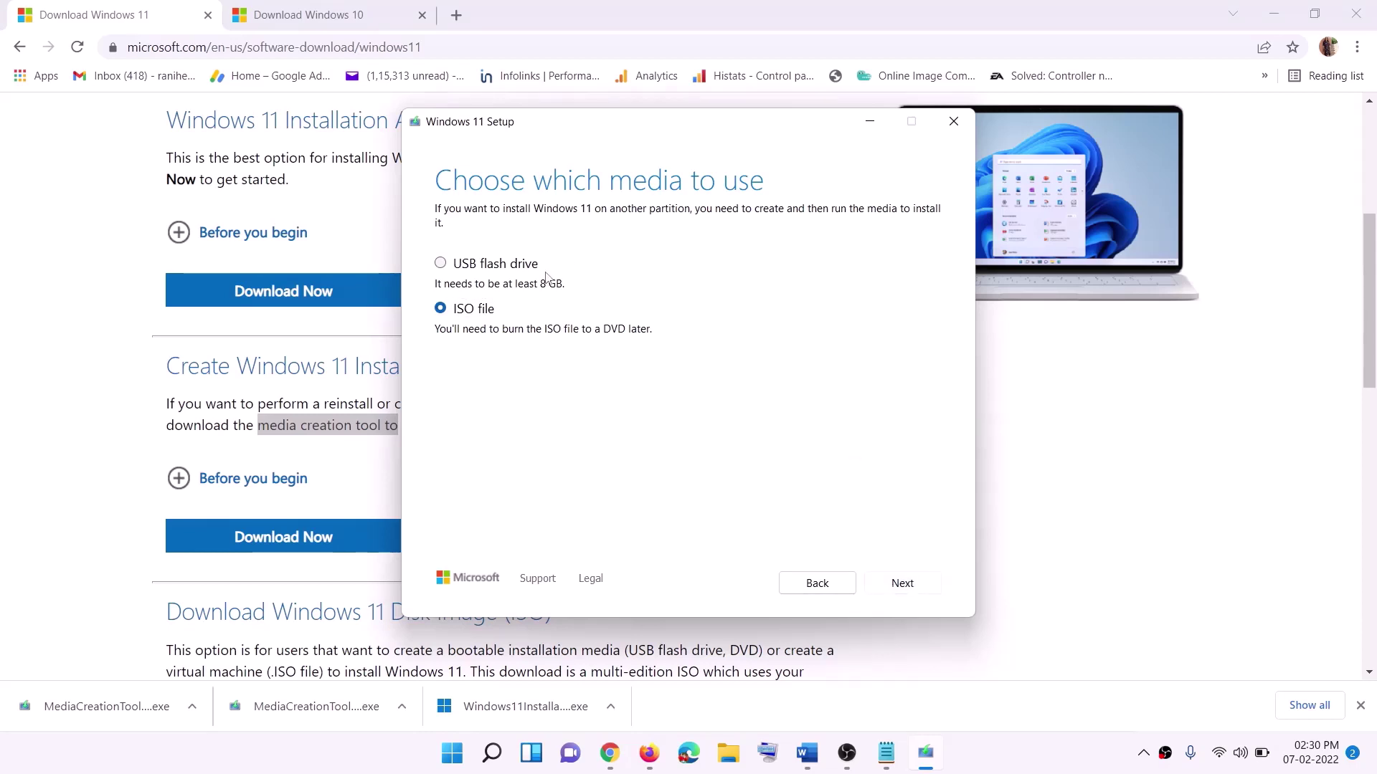
pyautogui.scroll(2, 480, 345)
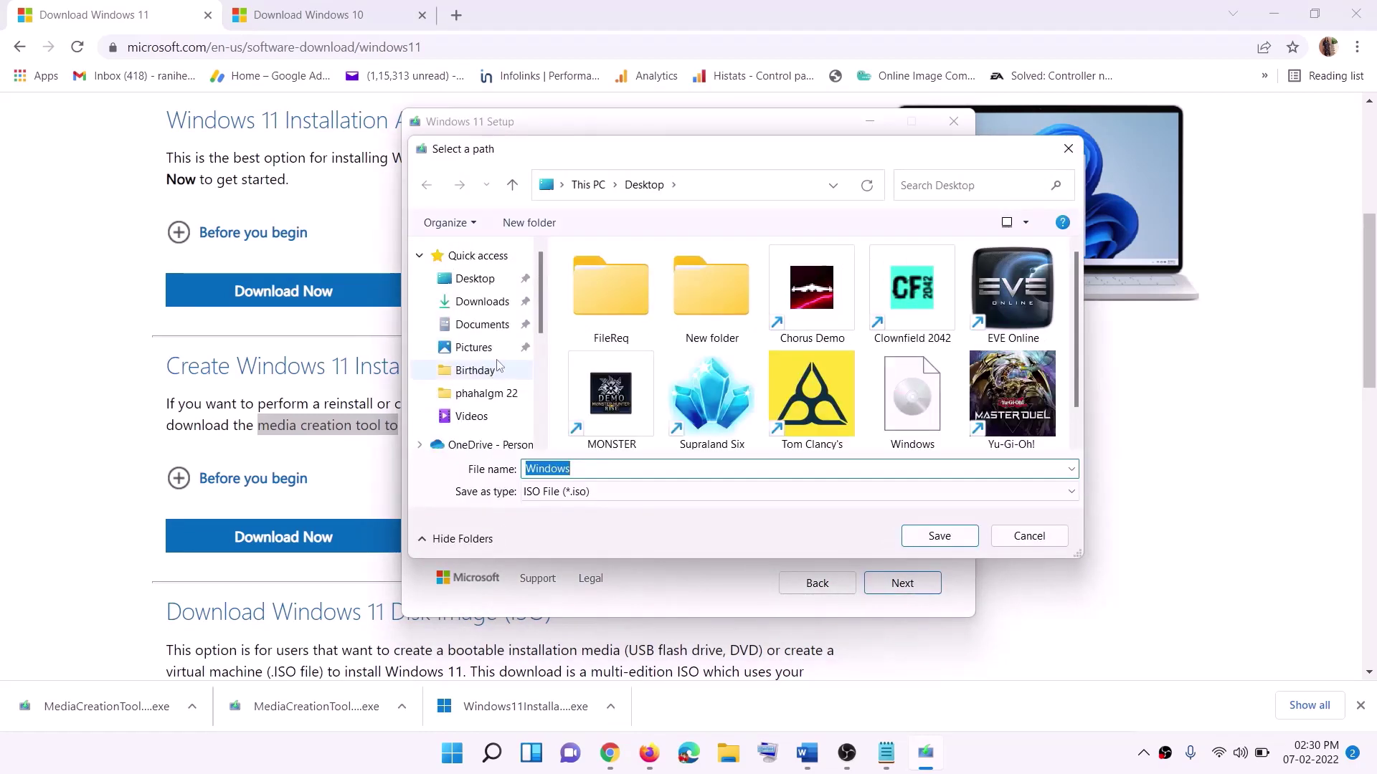
pyautogui.click(476, 285)
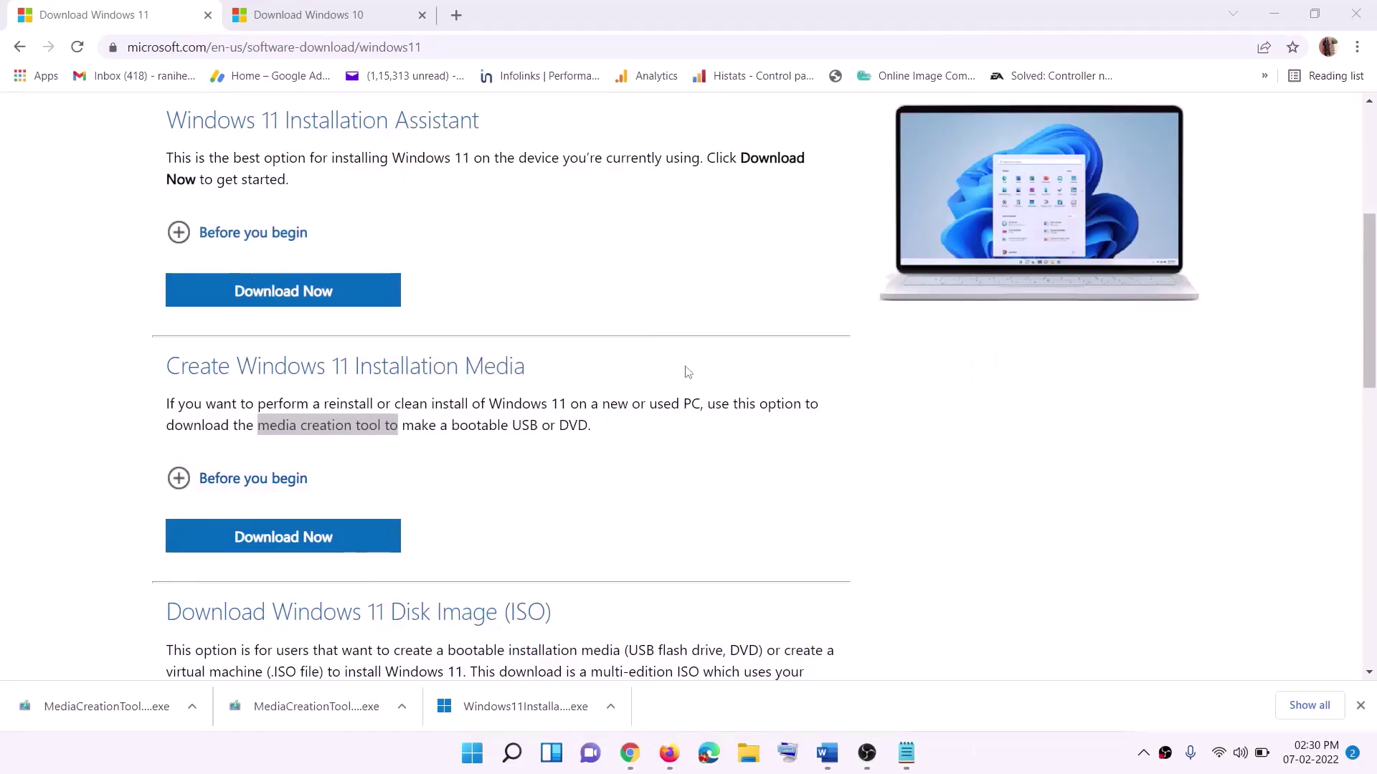
# Step: Show the desktop, move the Windows disc image to the spot above the Firefox shortcut, and open it
pyautogui.press('super+d')
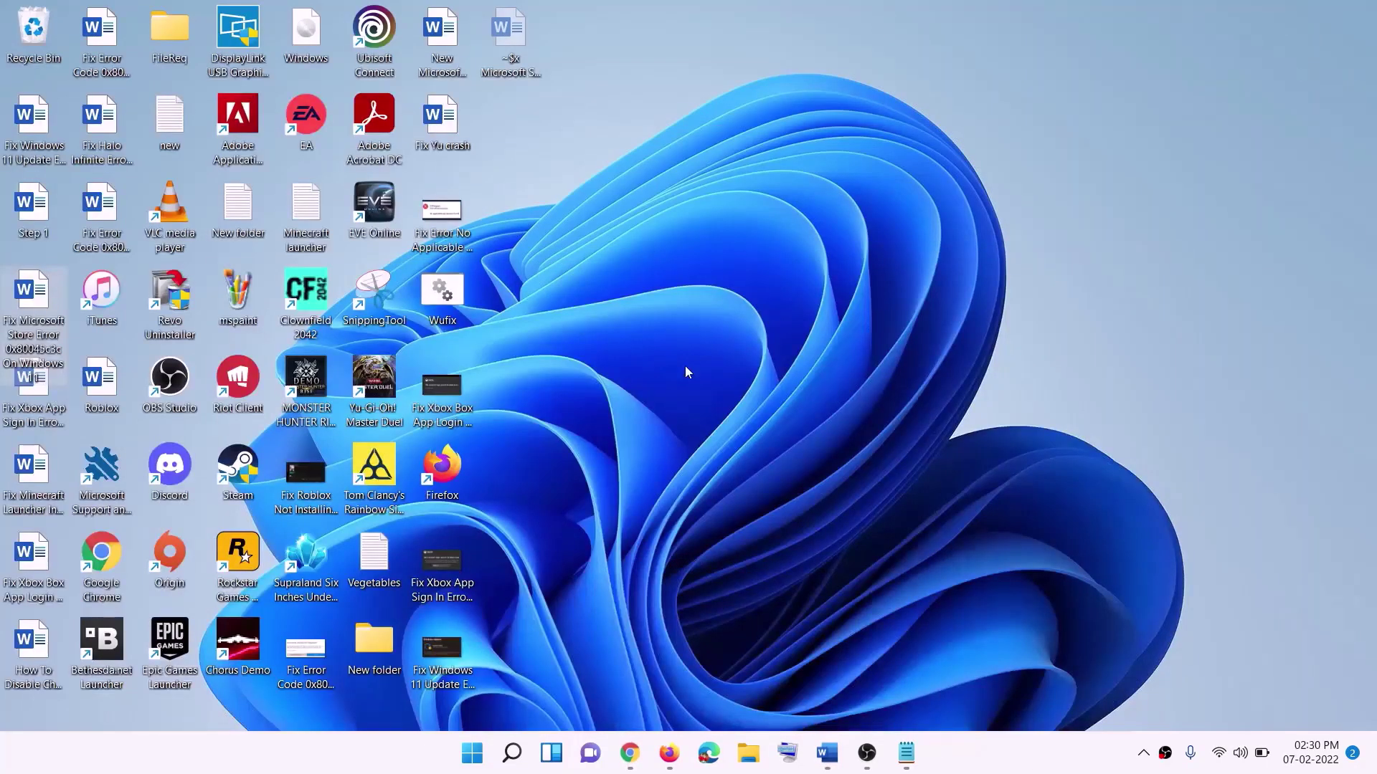
pyautogui.moveTo(326, 37); pyautogui.dragTo(445, 390)
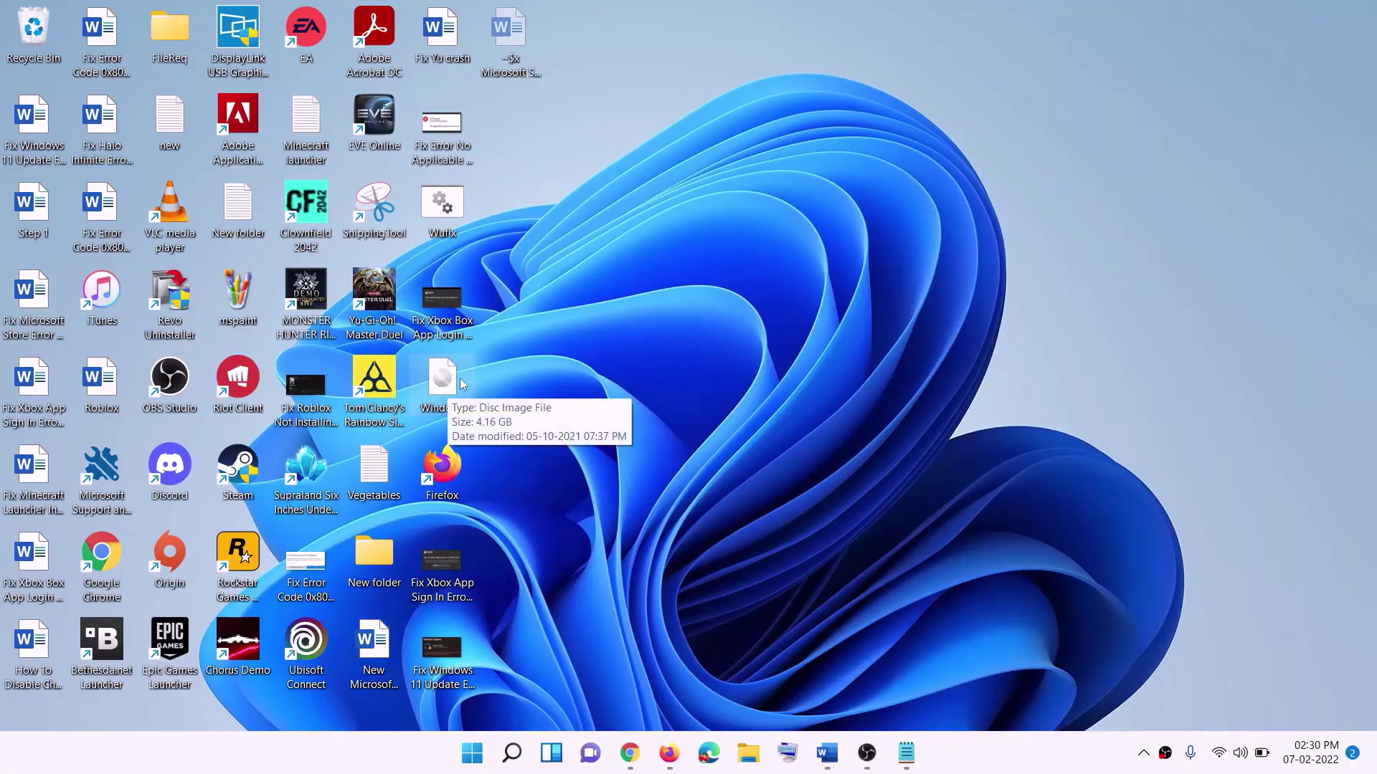
pyautogui.doubleClick(445, 394)
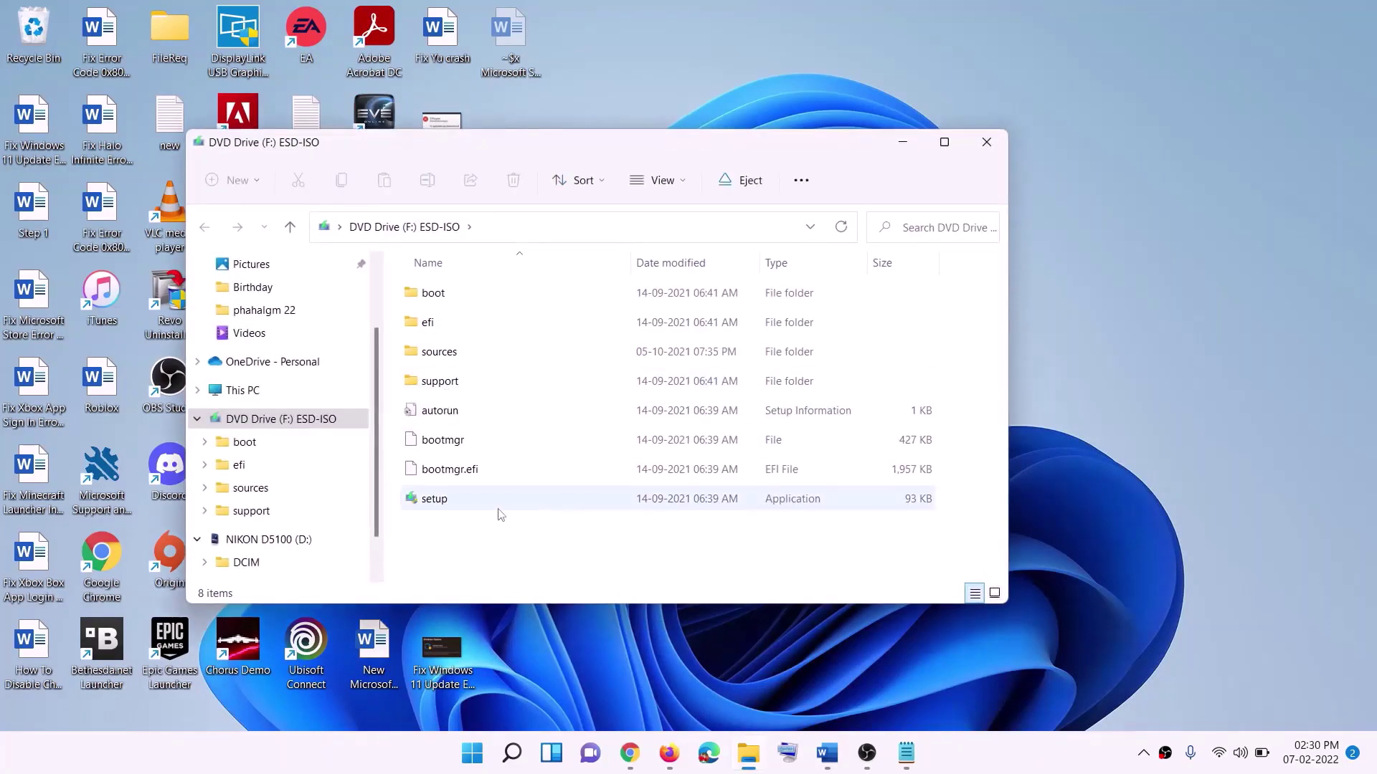
# Step: Run setup from the mounted Windows 11 disc image, allow it to make changes, and continue past the Install Windows 11 page
pyautogui.click(437, 502)
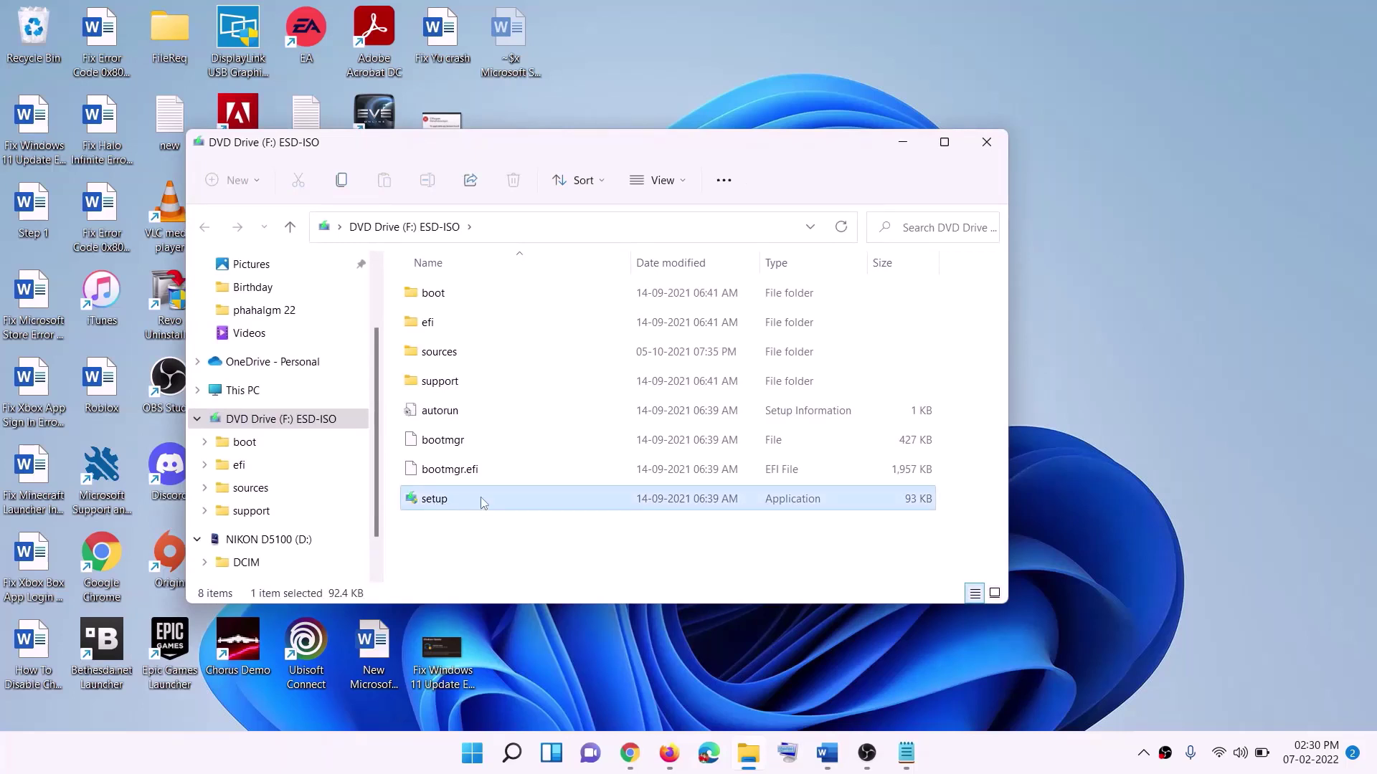
pyautogui.doubleClick(521, 502)
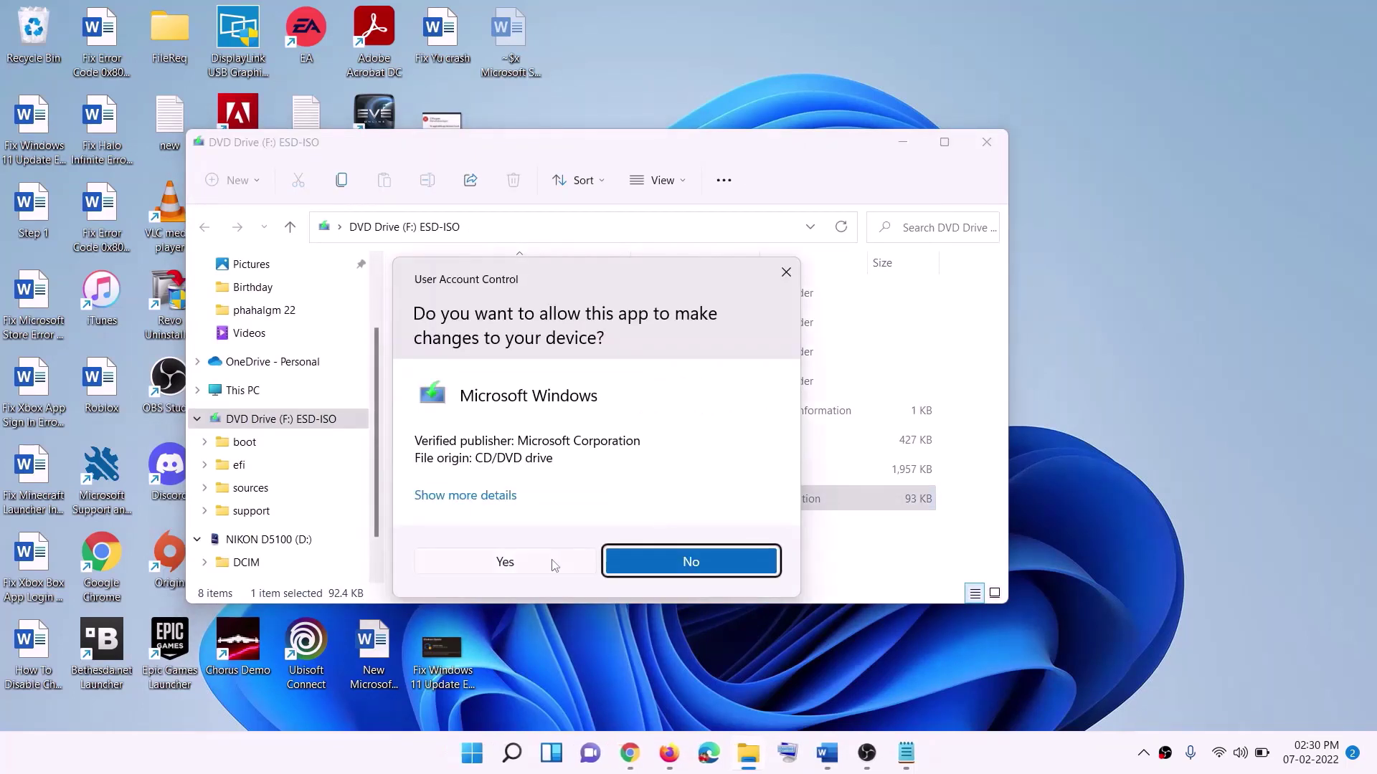
pyautogui.click(554, 565)
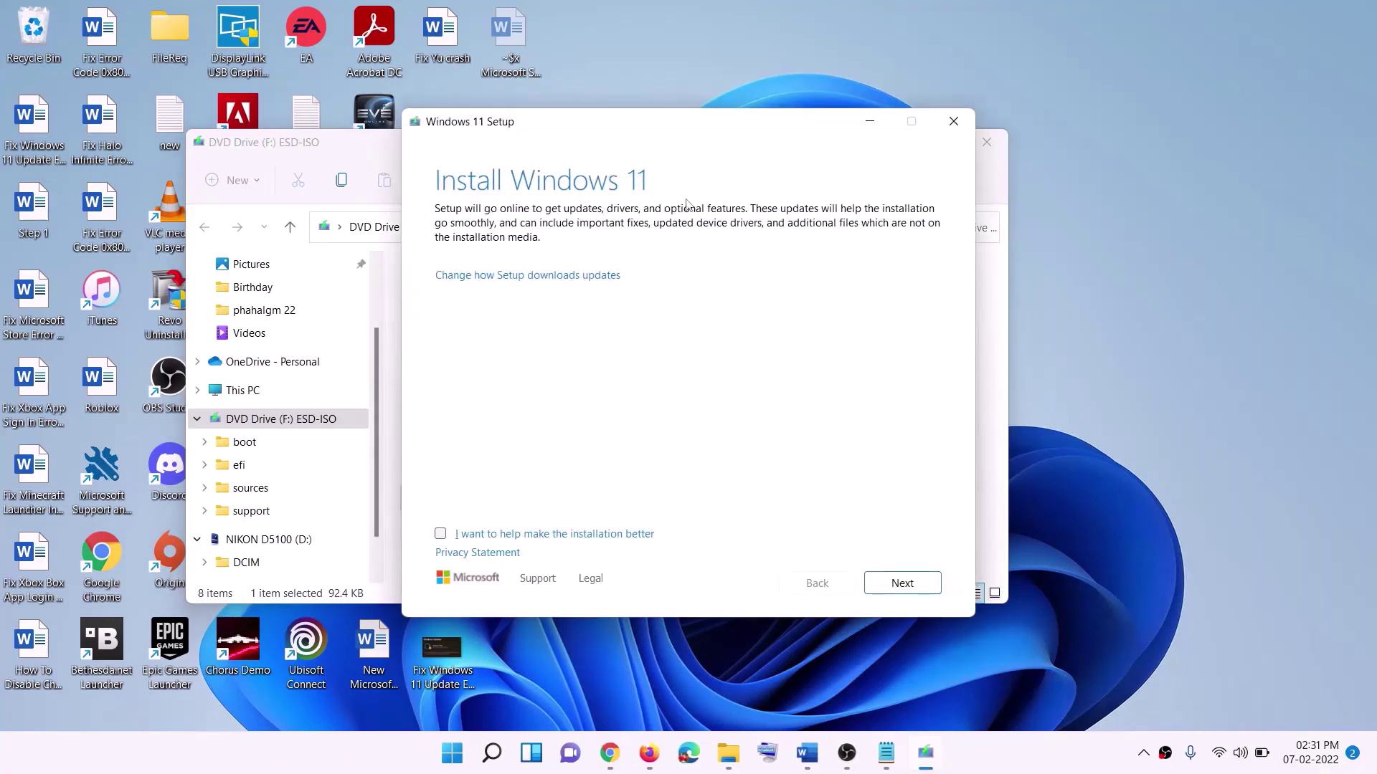
pyautogui.click(907, 585)
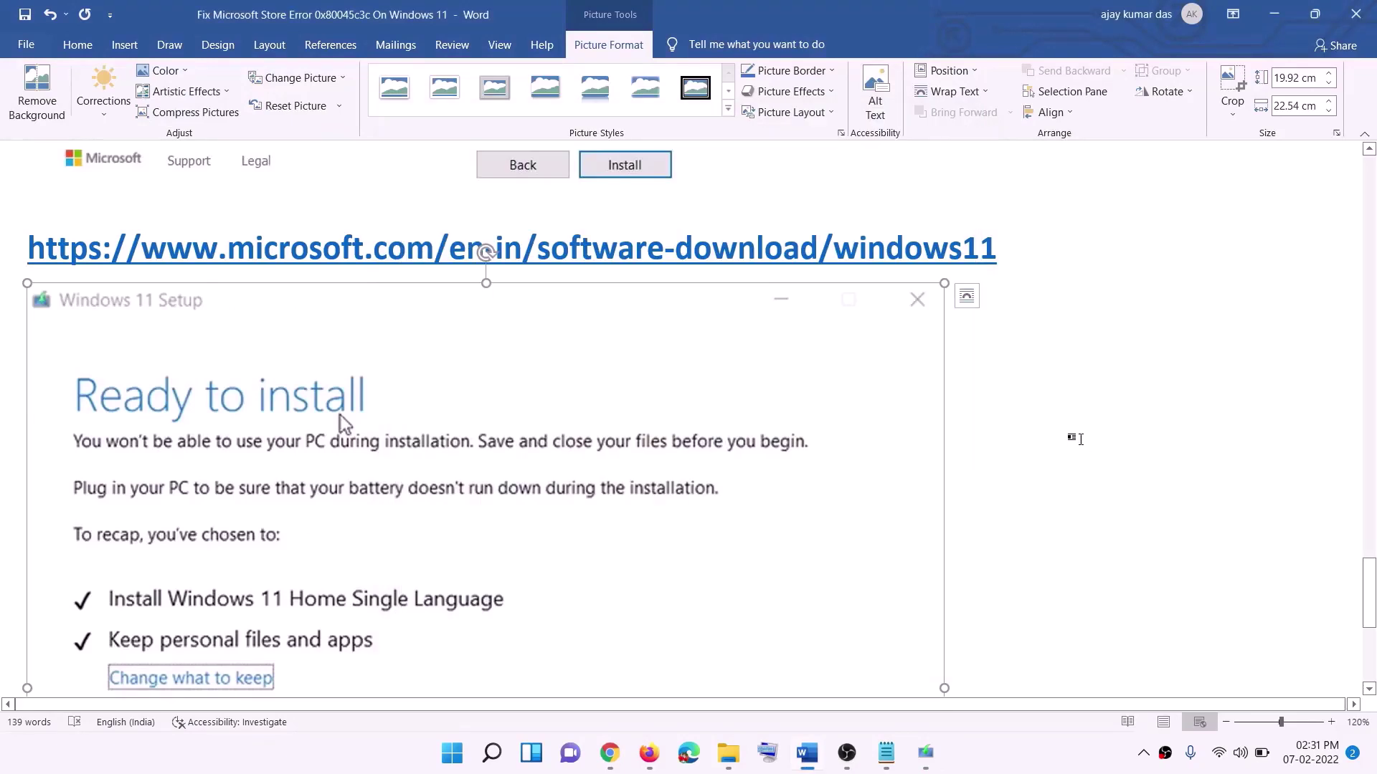
# Step: Review the Windows 11 Setup Ready to install screenshot in the Word document, including the option to keep personal files and apps
pyautogui.scroll(-3, 313, 338)
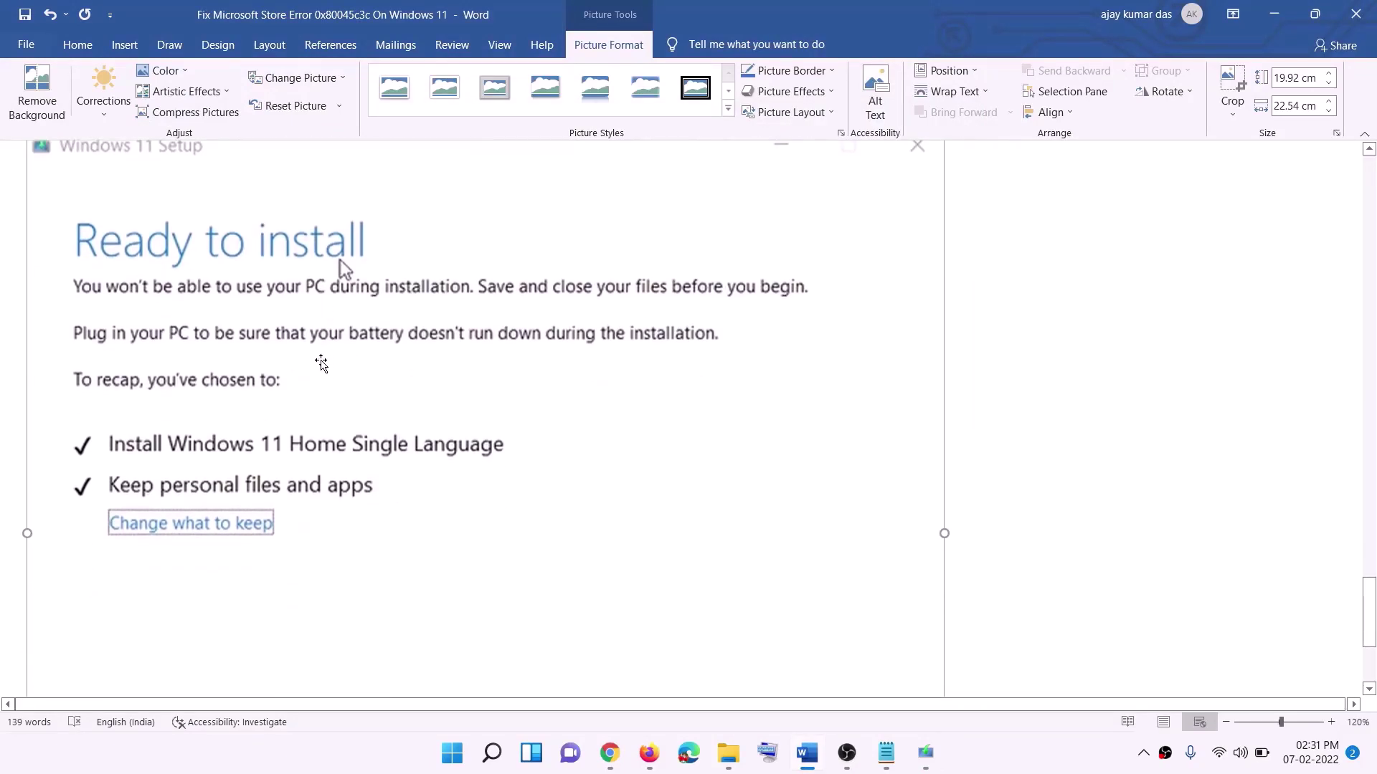
pyautogui.scroll(-1, 251, 471)
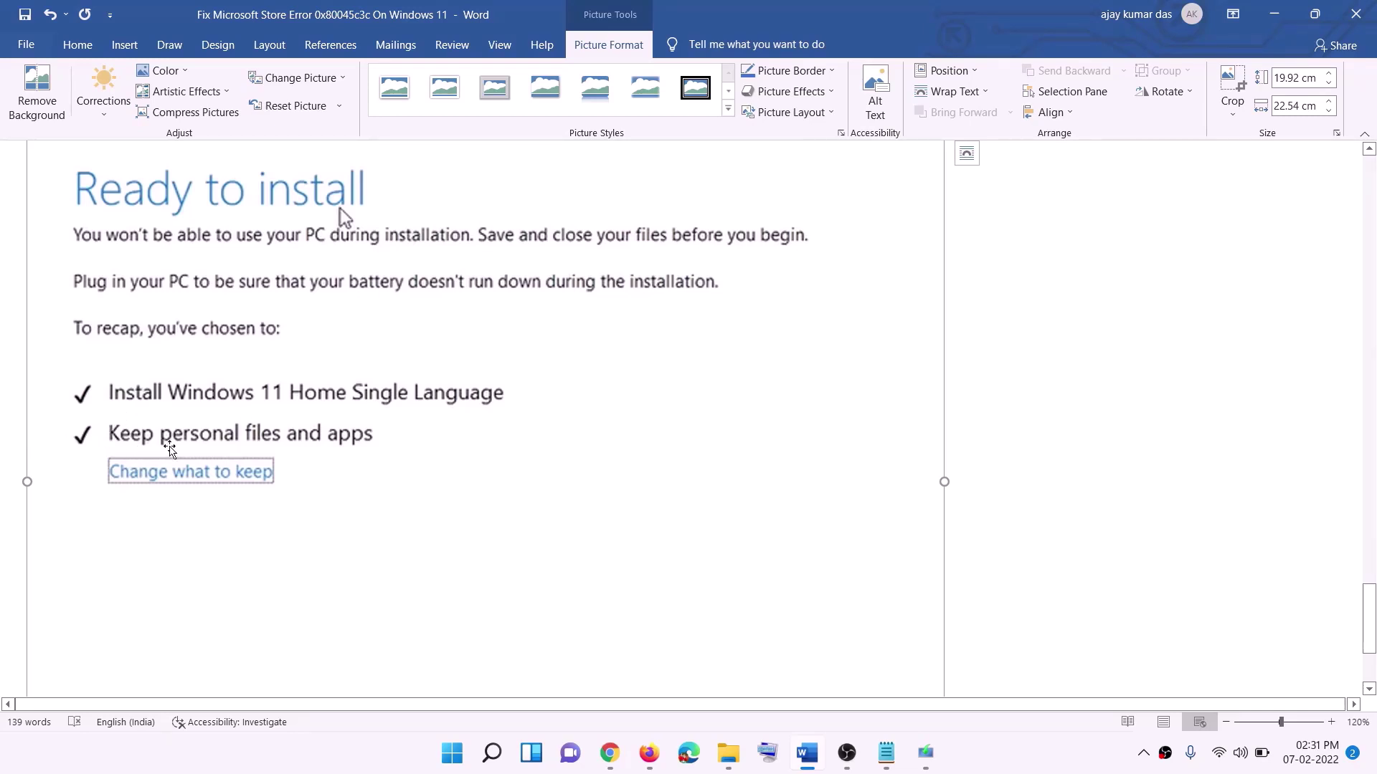
pyautogui.scroll(-1, 512, 448)
pyautogui.scroll(-3, 512, 449)
pyautogui.scroll(6, 732, 538)
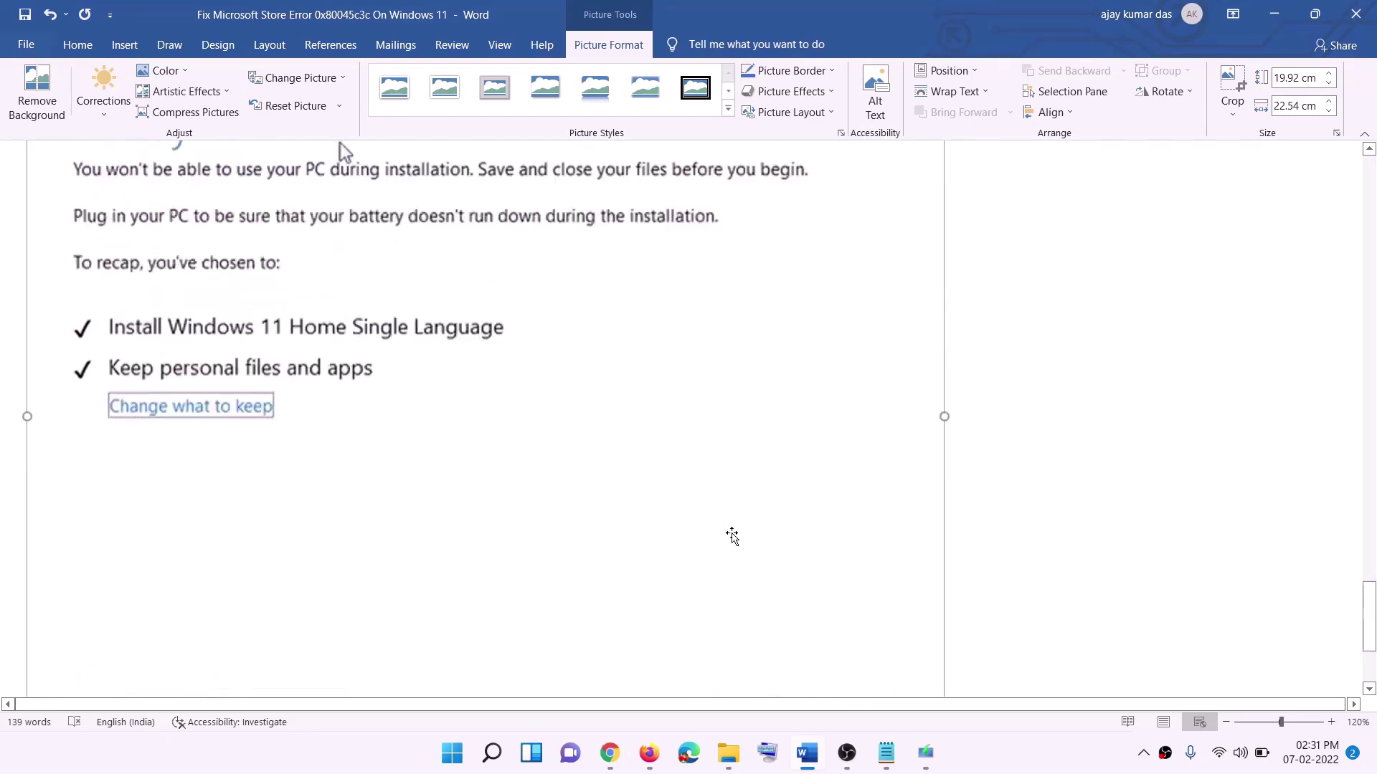
pyautogui.scroll(2, 731, 536)
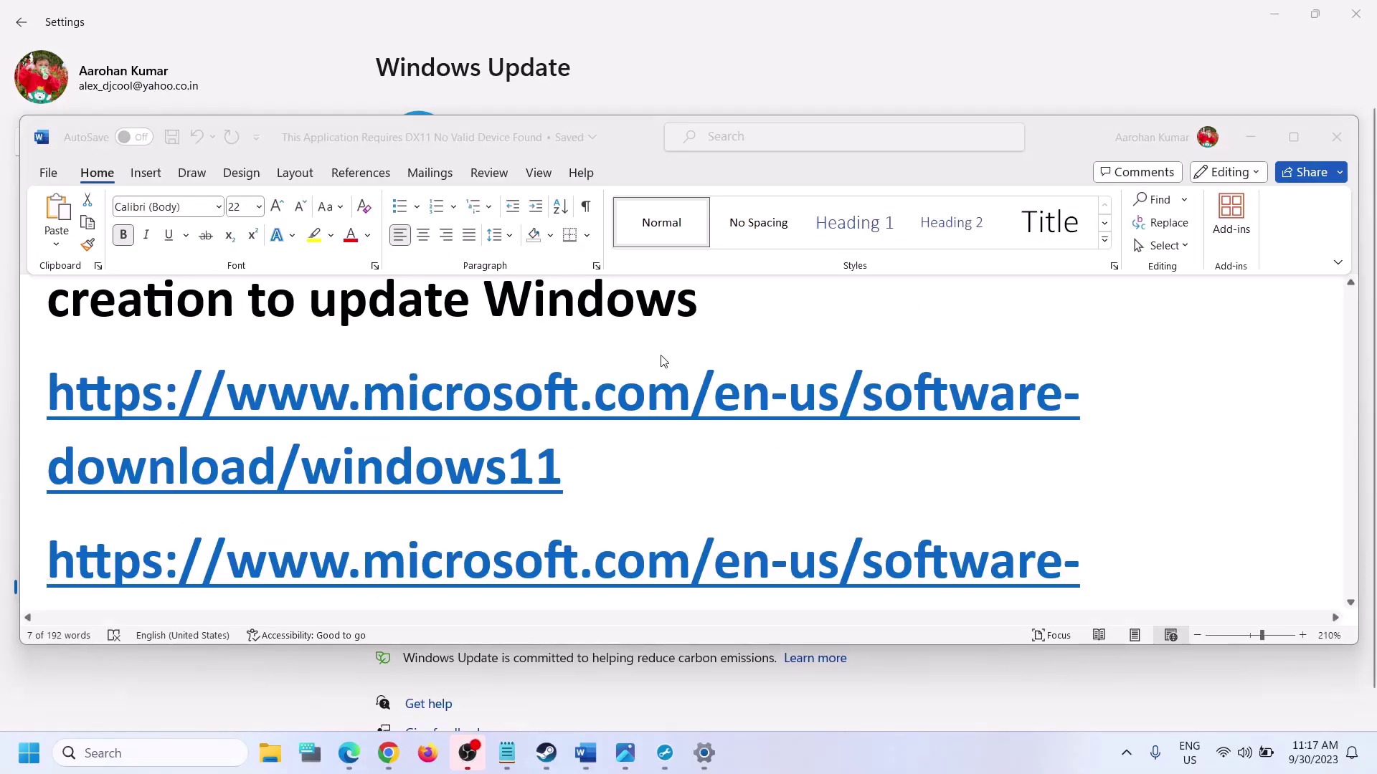
# Step: Copy the Microsoft support link for the Media Feature Pack from Step 11 of the DX11 troubleshooting document
pyautogui.scroll(-6, 654, 387)
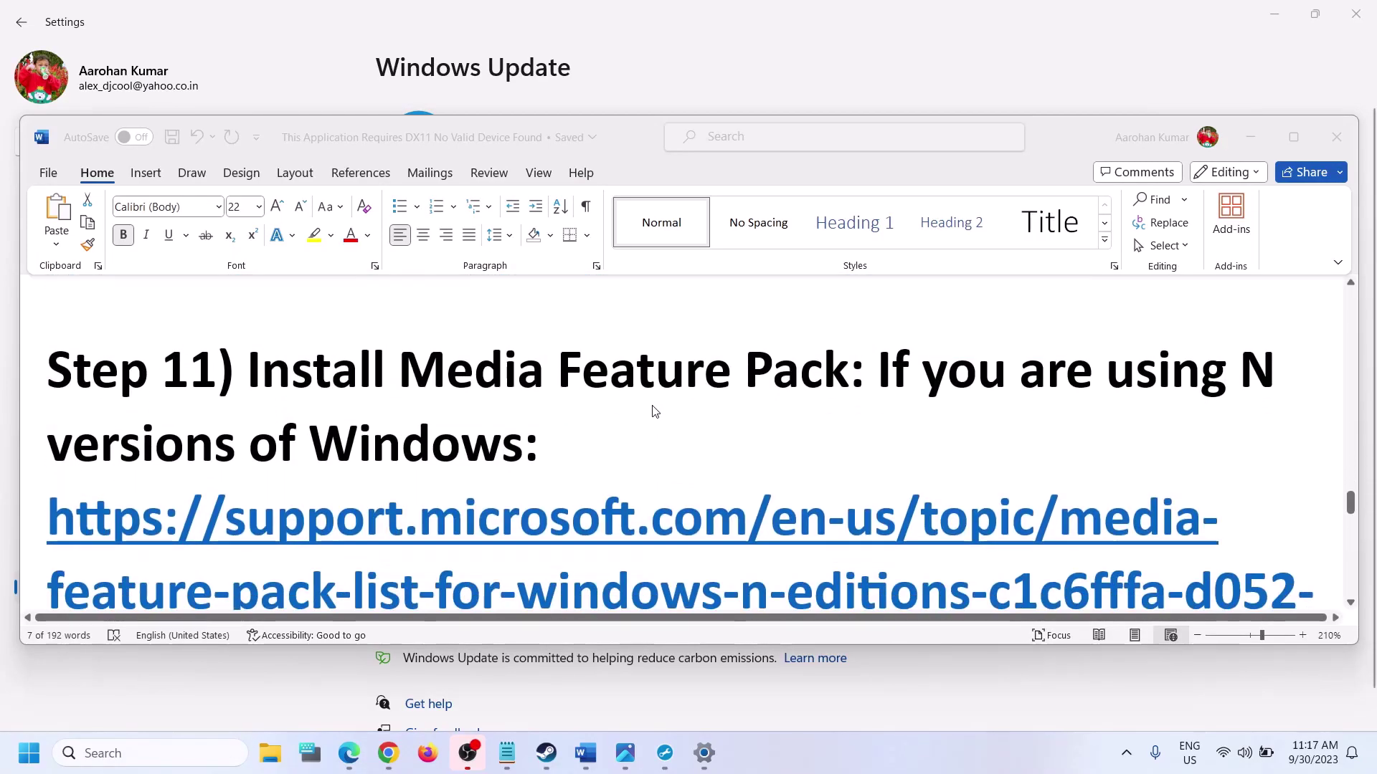
pyautogui.scroll(-3, 655, 411)
pyautogui.scroll(3, 655, 416)
pyautogui.scroll(-6, 656, 473)
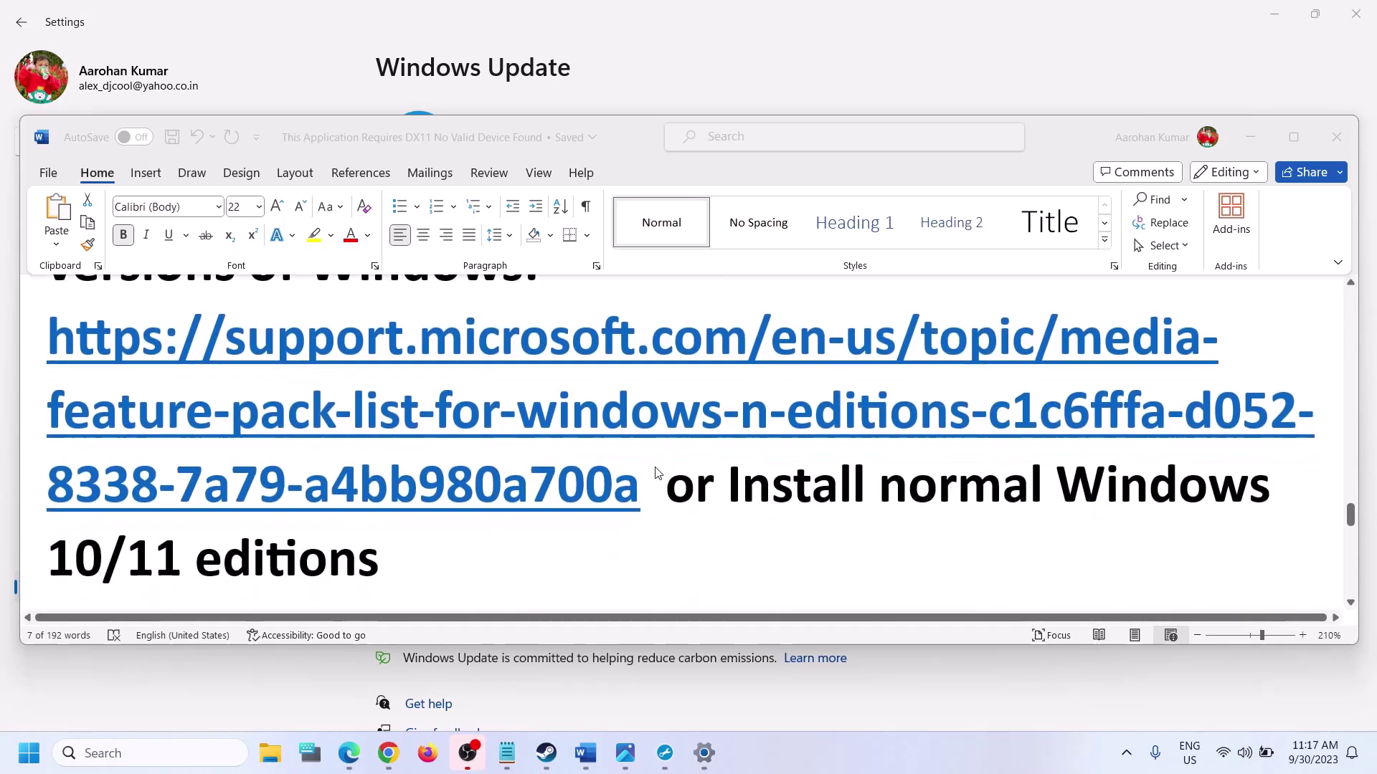
pyautogui.click(655, 474)
pyautogui.doubleClick(655, 474)
pyautogui.hotkey('ctrl', 'c')
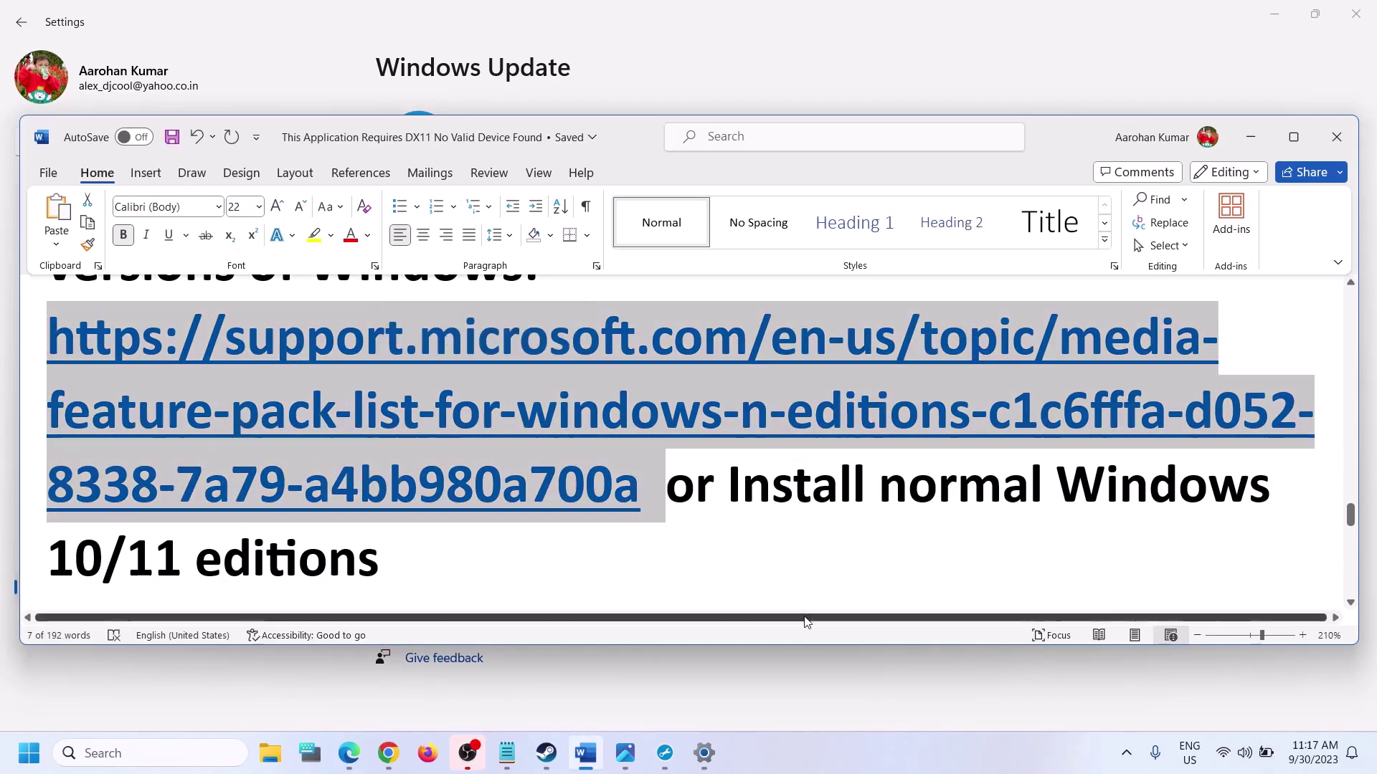
# Step: Switch to Chrome and load the copied Media Feature Pack link in the second tab
pyautogui.click(392, 755)
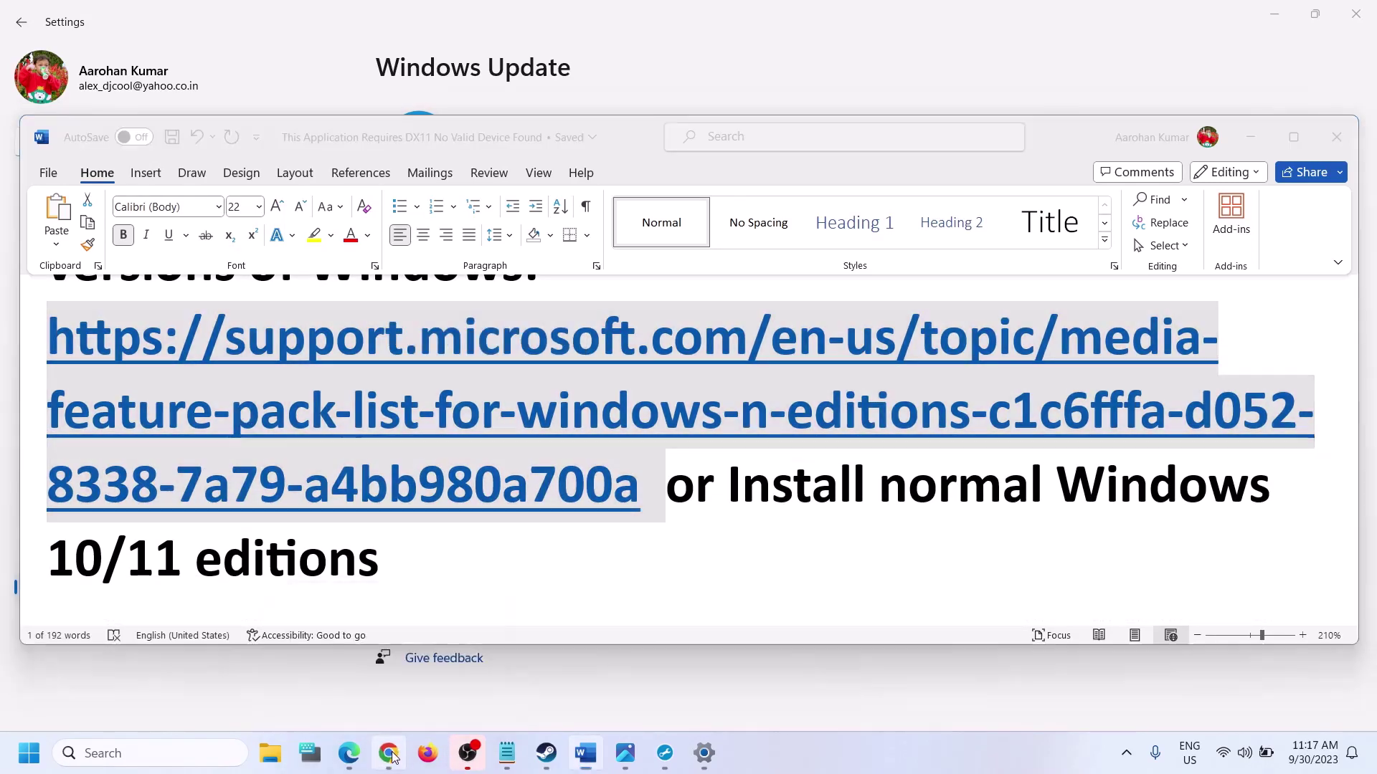
pyautogui.click(234, 15)
pyautogui.hotkey('ctrl', 'v')
pyautogui.press('Return')
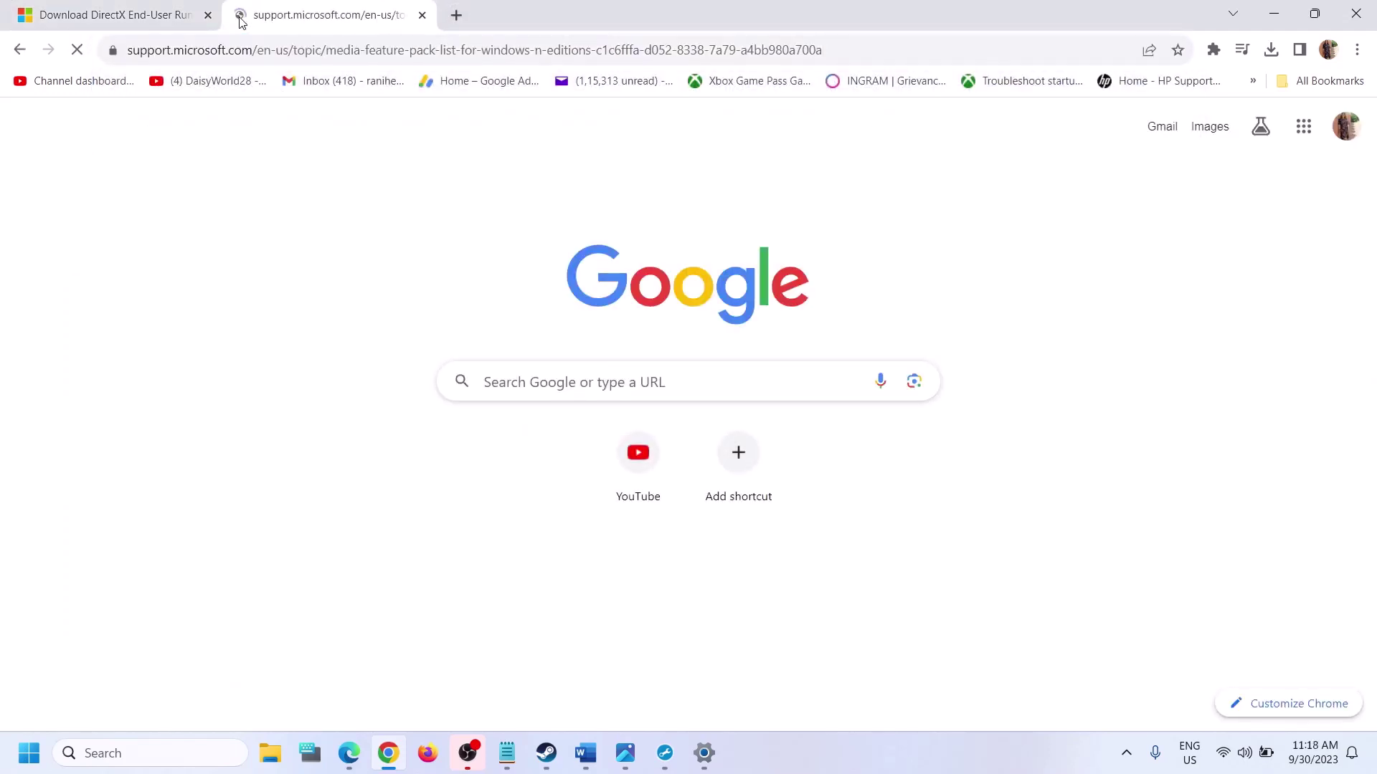
# Step: Find the Windows 10 N and Windows 11 N notes on the support page and copy the feature name "Media Feature Pack"
pyautogui.scroll(-10, 566, 416)
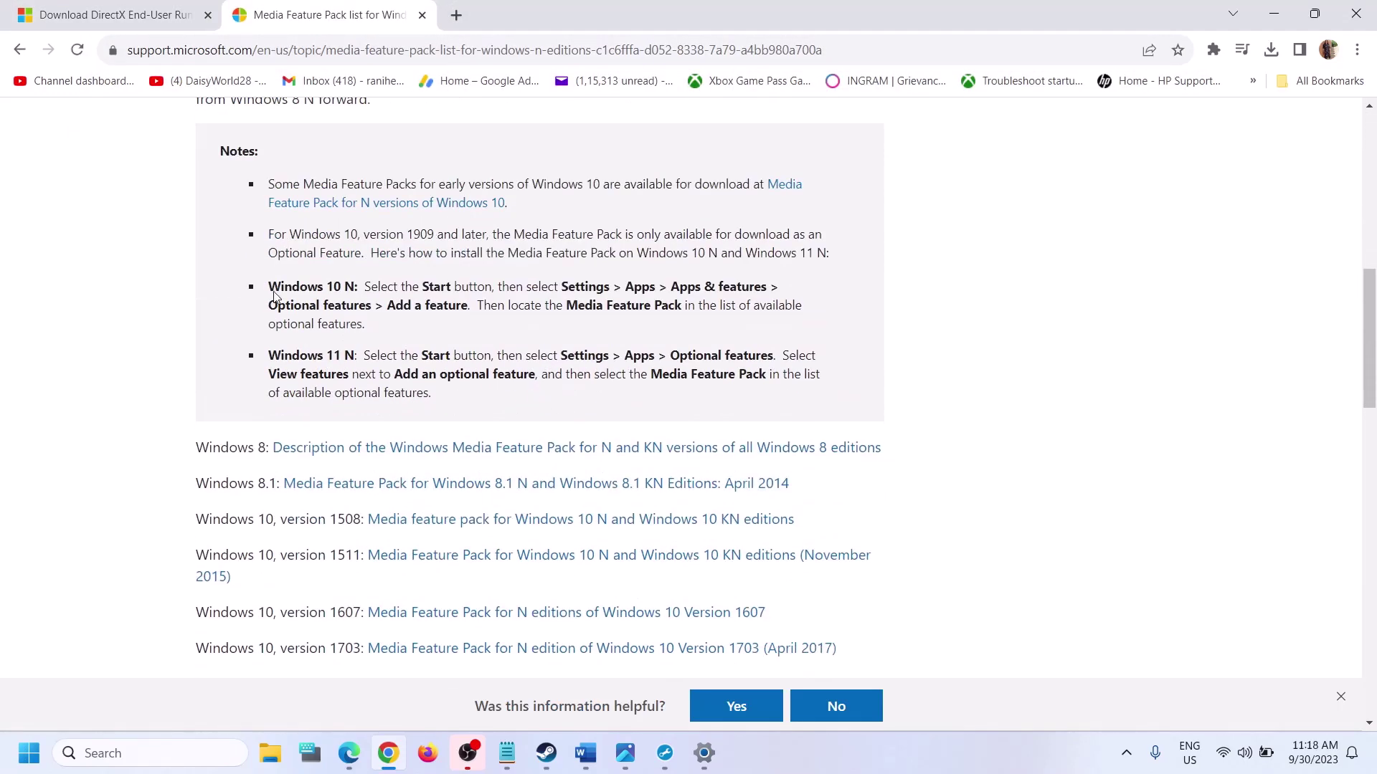
pyautogui.moveTo(268, 287); pyautogui.dragTo(360, 293)
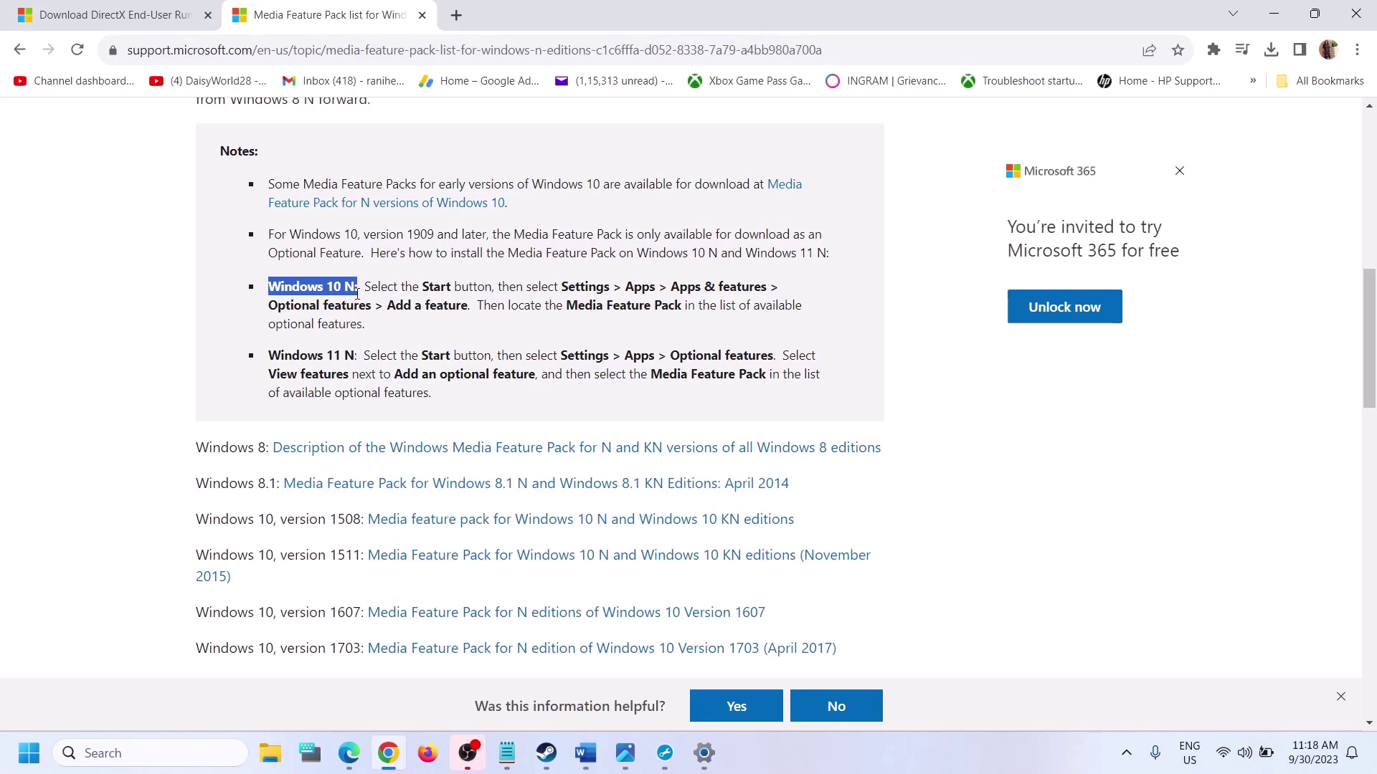
pyautogui.moveTo(280, 356); pyautogui.dragTo(356, 357)
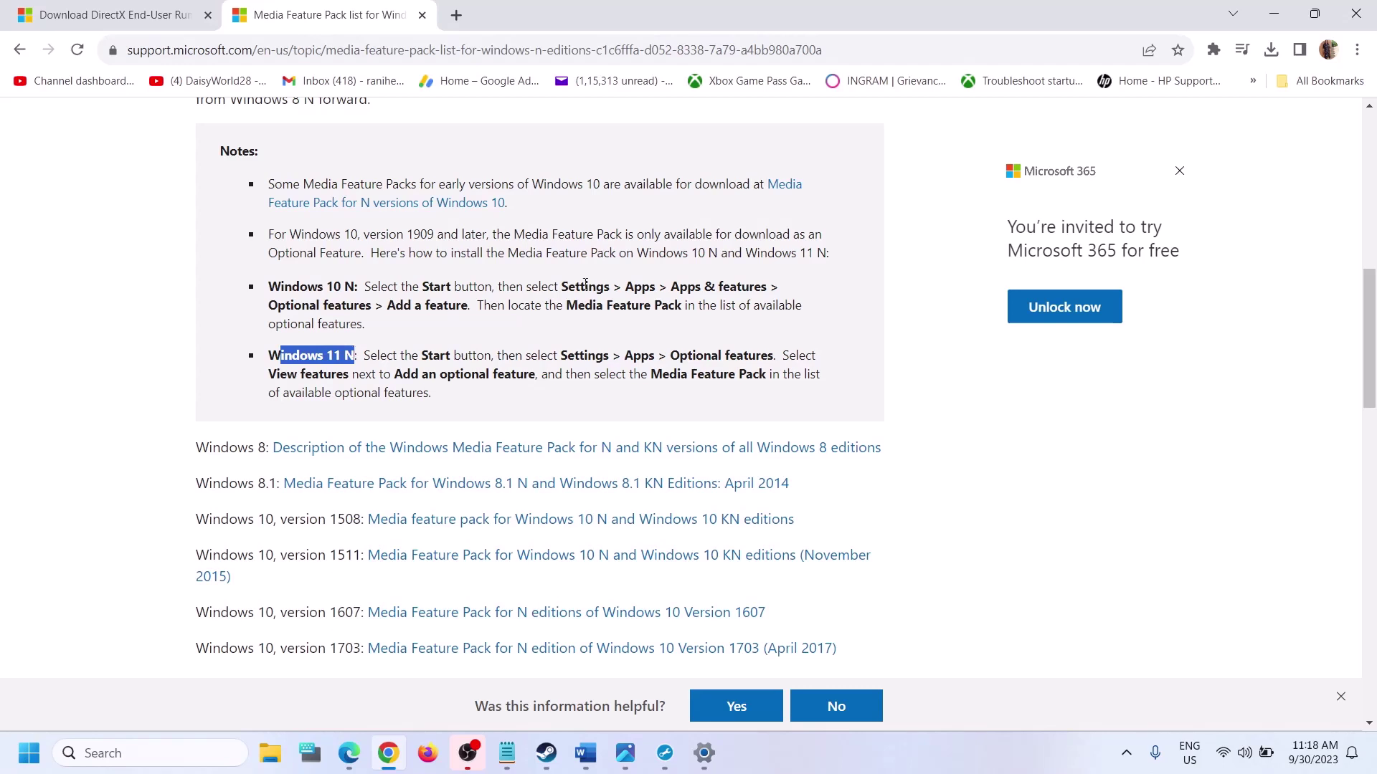
pyautogui.moveTo(567, 306); pyautogui.dragTo(681, 310)
pyautogui.hotkey('ctrl', 'c')
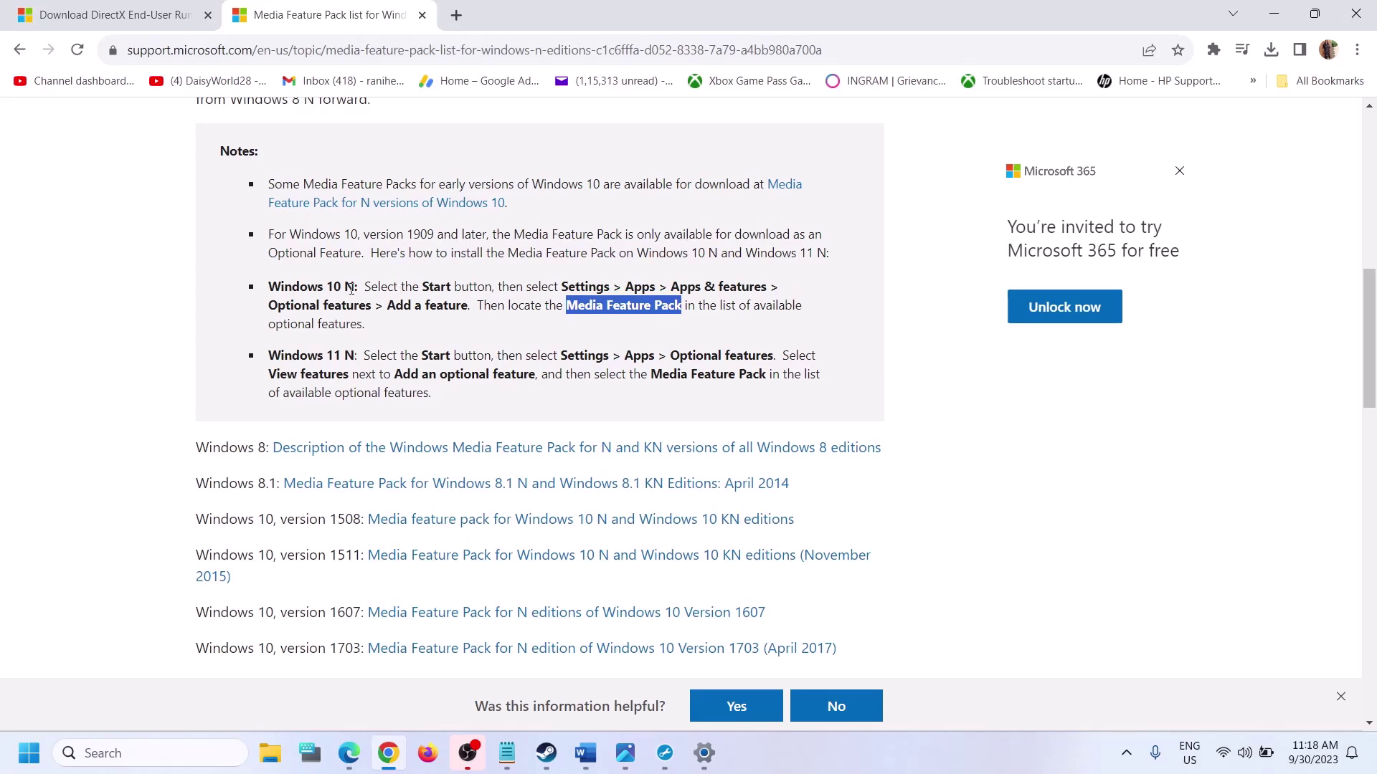
pyautogui.moveTo(352, 288); pyautogui.dragTo(341, 290)
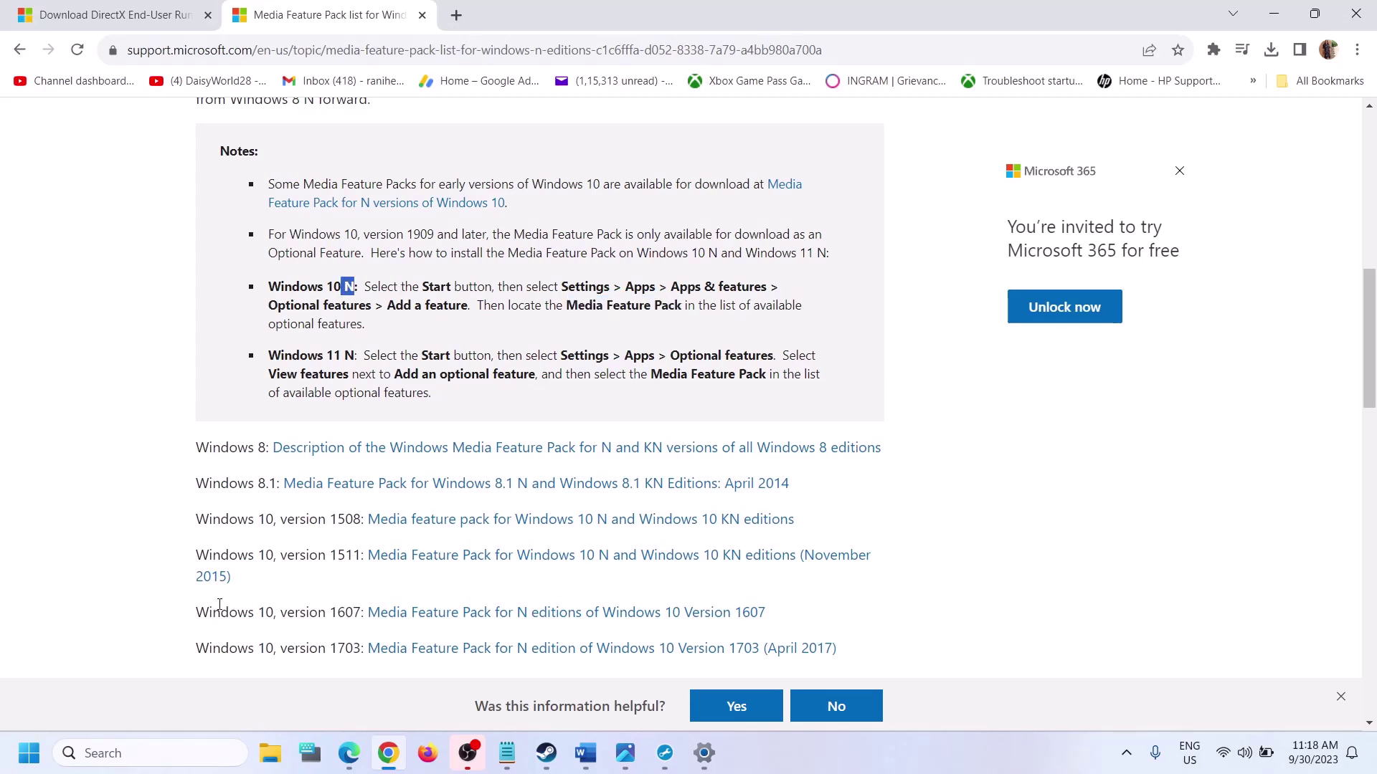
# Step: Switch to Settings, search the optional features available to add for "Media Feature Pack", and close the search without adding anything
pyautogui.hotkey('alt', 'Tab')
pyautogui.click(72, 375)
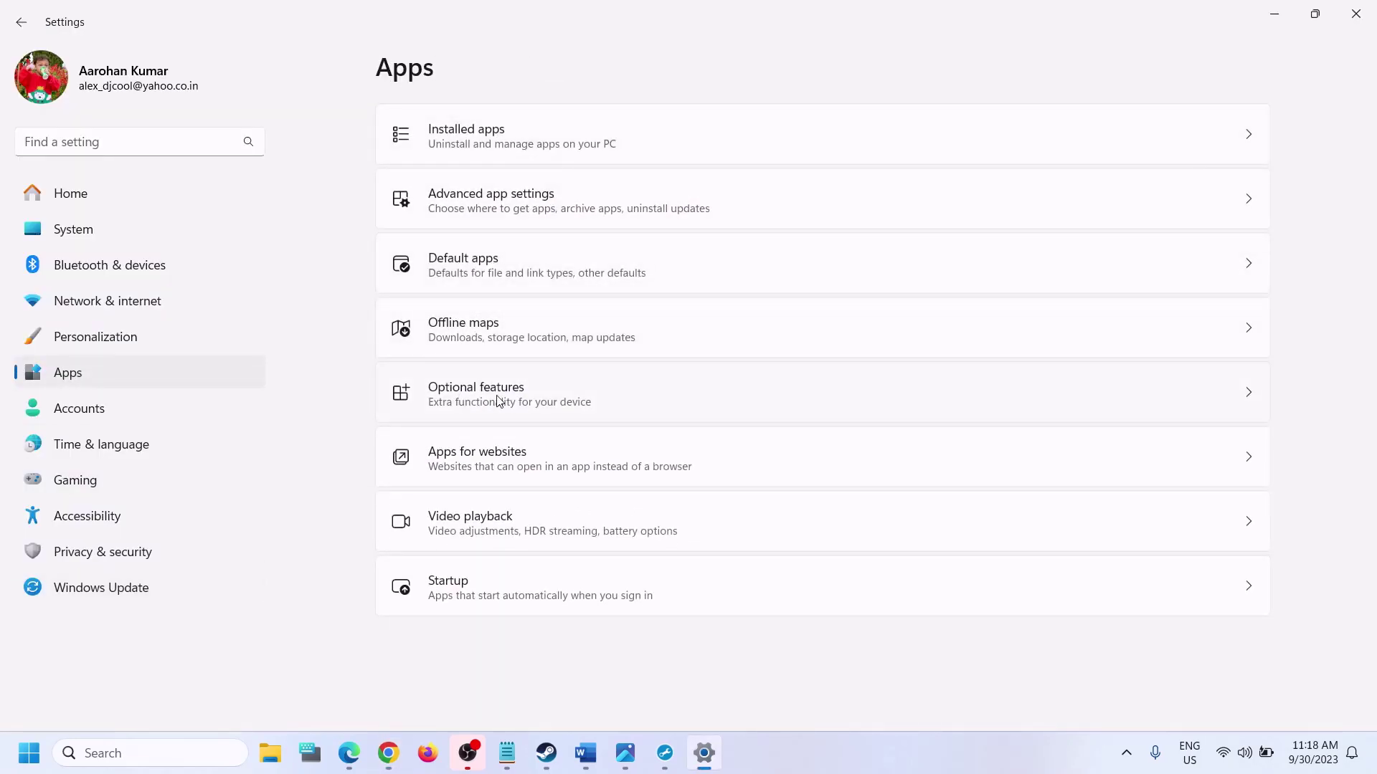
pyautogui.click(499, 401)
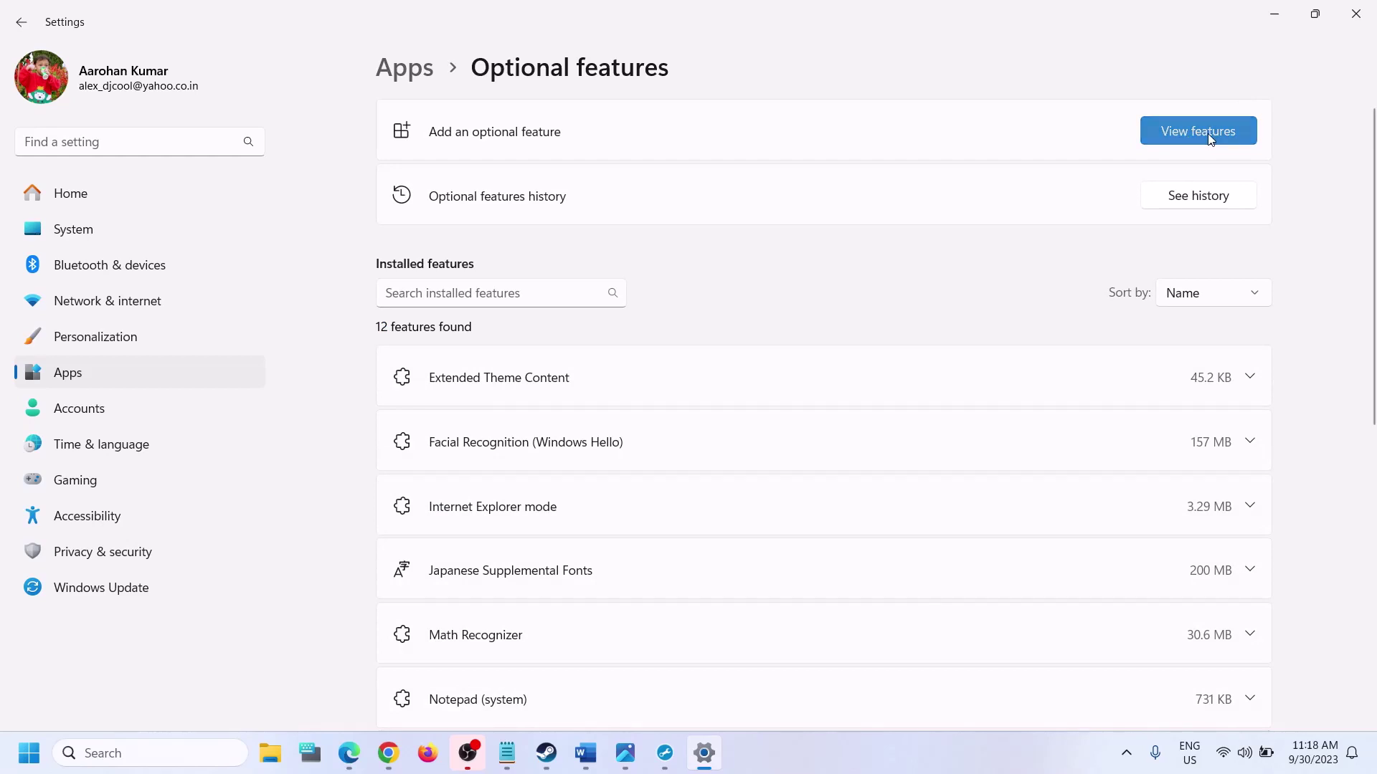
pyautogui.click(1210, 138)
pyautogui.hotkey('ctrl', 'v')
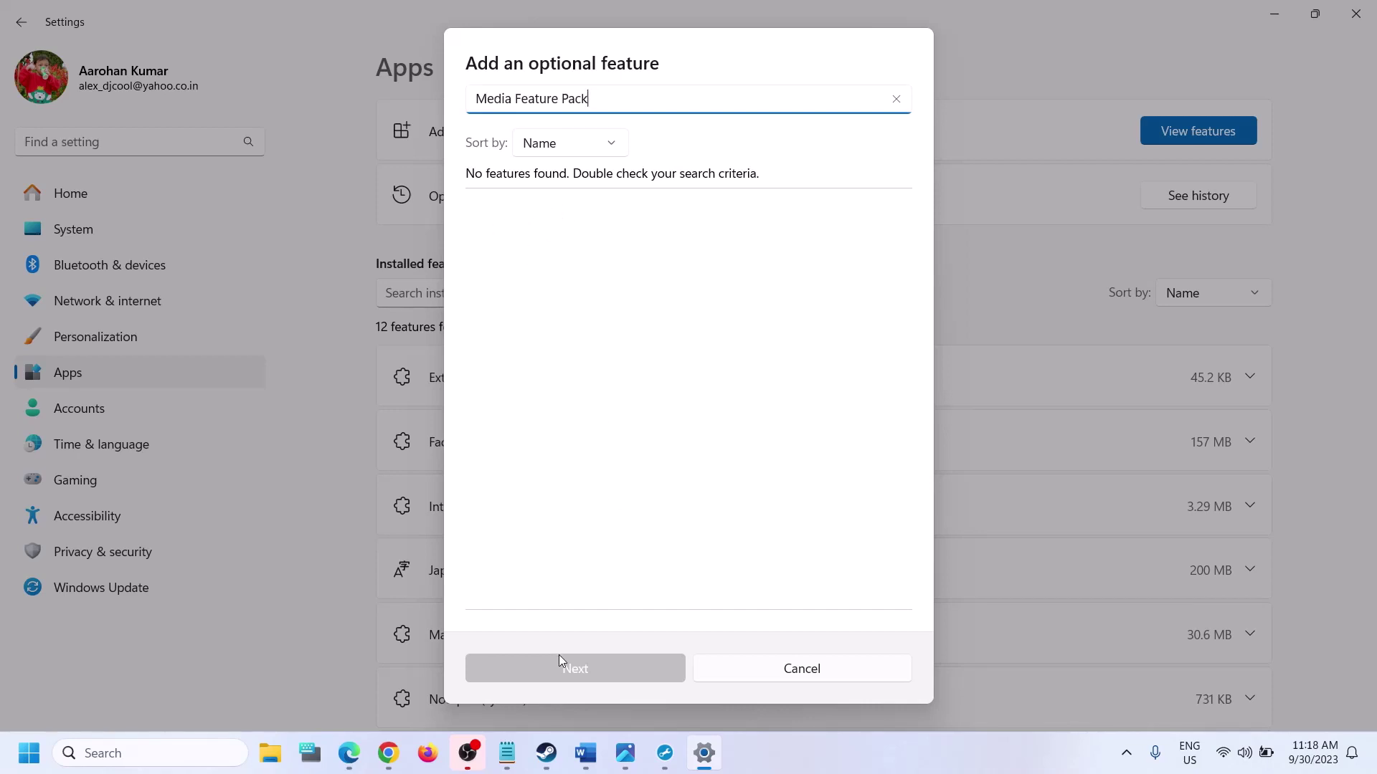
pyautogui.click(783, 671)
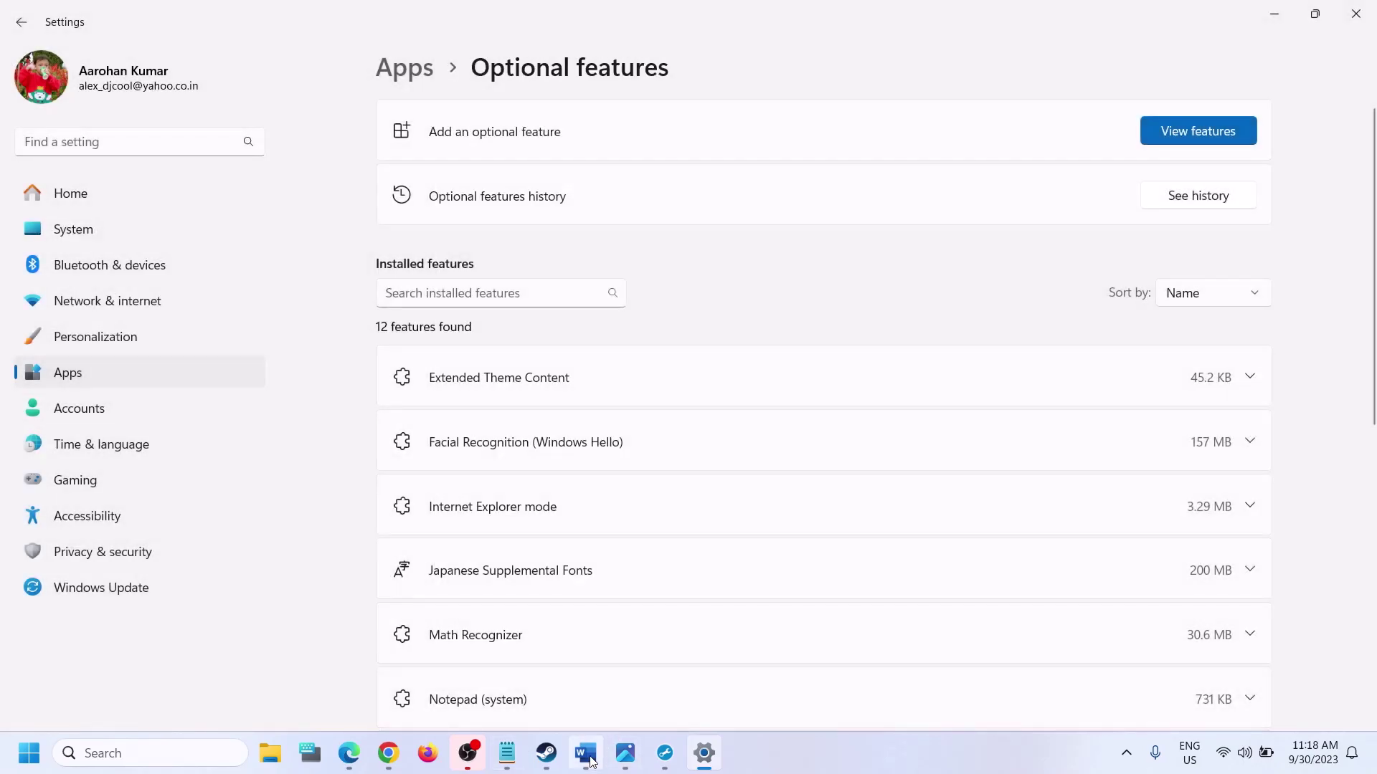
# Step: Return to the support page in Chrome and examine the Windows 10 N path for adding the Media Feature Pack
pyautogui.click(589, 705)
pyautogui.scroll(1, 539, 576)
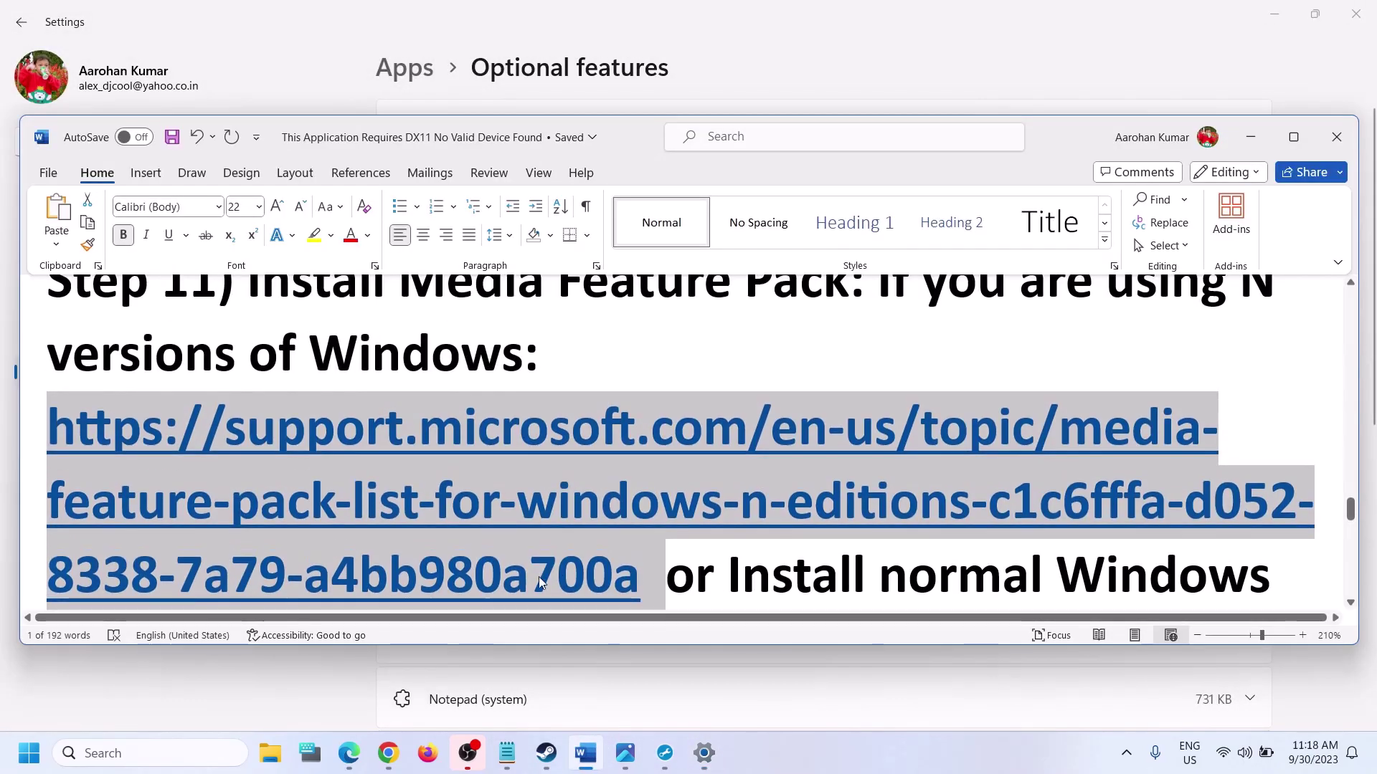
pyautogui.click(381, 761)
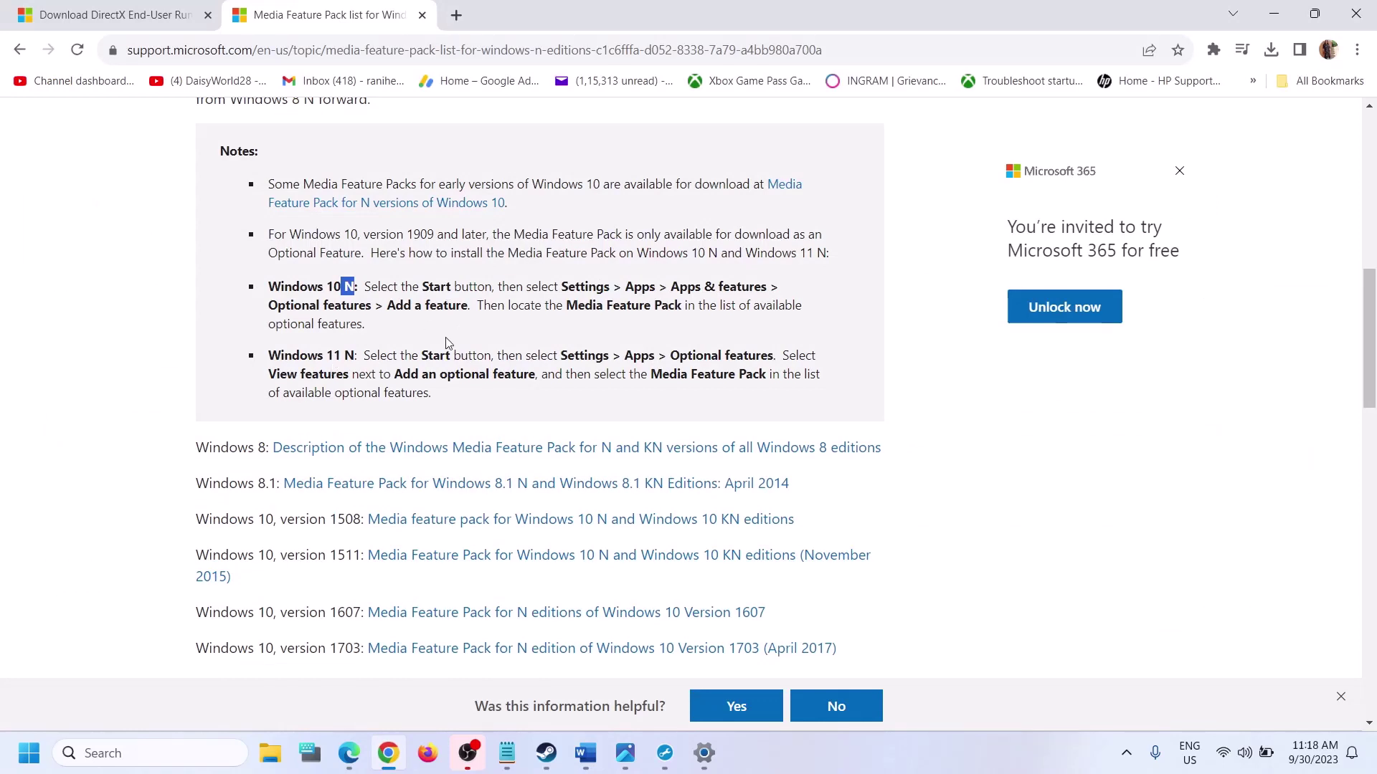
pyautogui.moveTo(422, 287); pyautogui.dragTo(435, 285)
pyautogui.moveTo(579, 286); pyautogui.dragTo(584, 284)
pyautogui.moveTo(687, 286); pyautogui.dragTo(789, 292)
pyautogui.moveTo(278, 305); pyautogui.dragTo(458, 308)
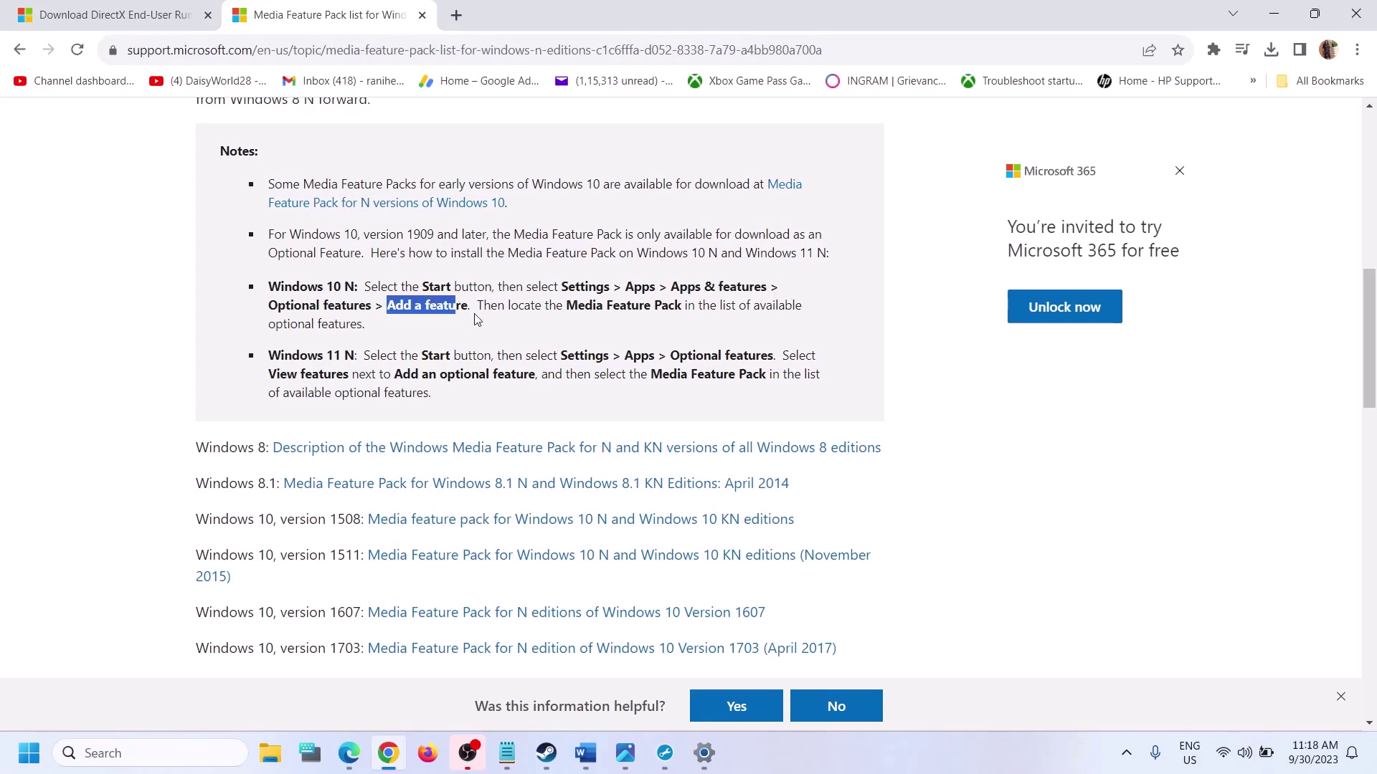
pyautogui.moveTo(567, 306); pyautogui.dragTo(694, 301)
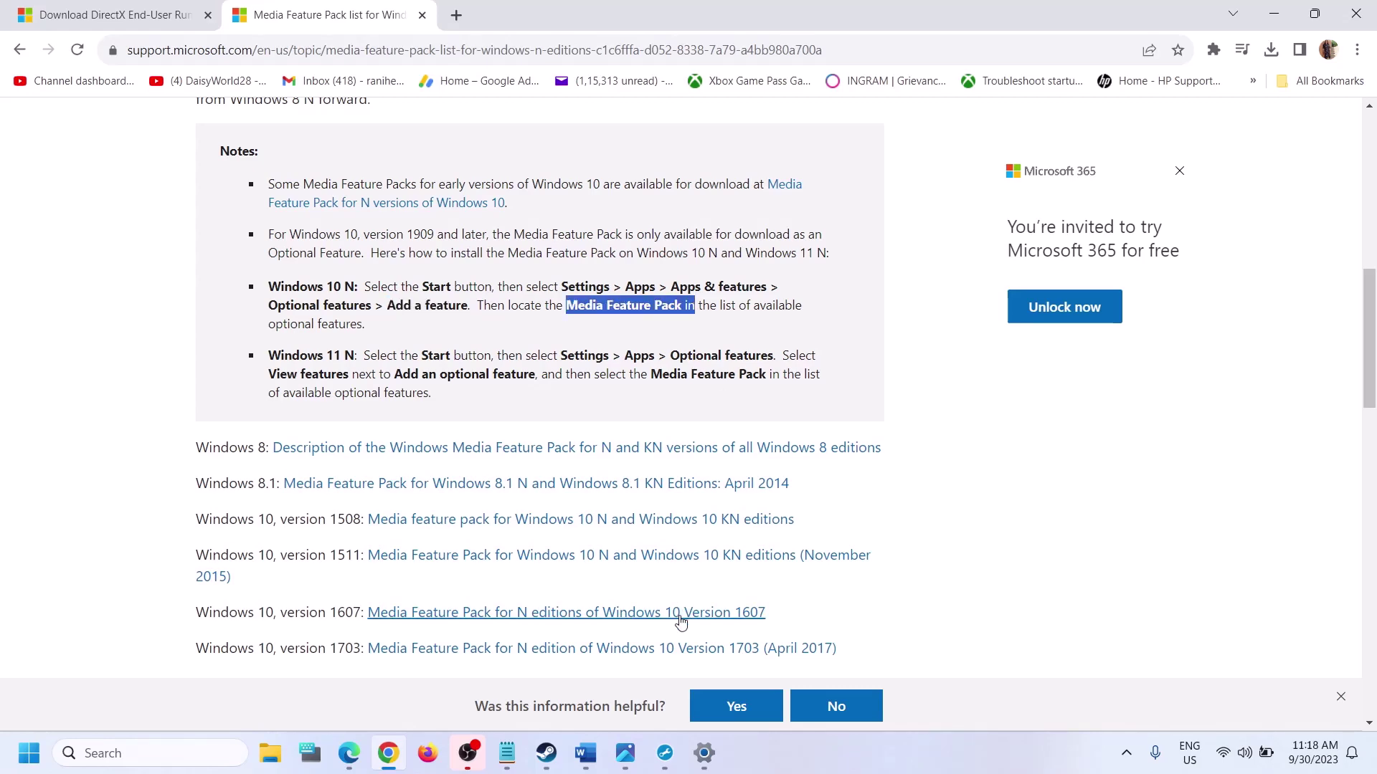
# Step: Switch back to the Word document and examine Step 11's alternative of installing normal Windows 10/11 editions
pyautogui.click(585, 753)
pyautogui.scroll(-2, 532, 487)
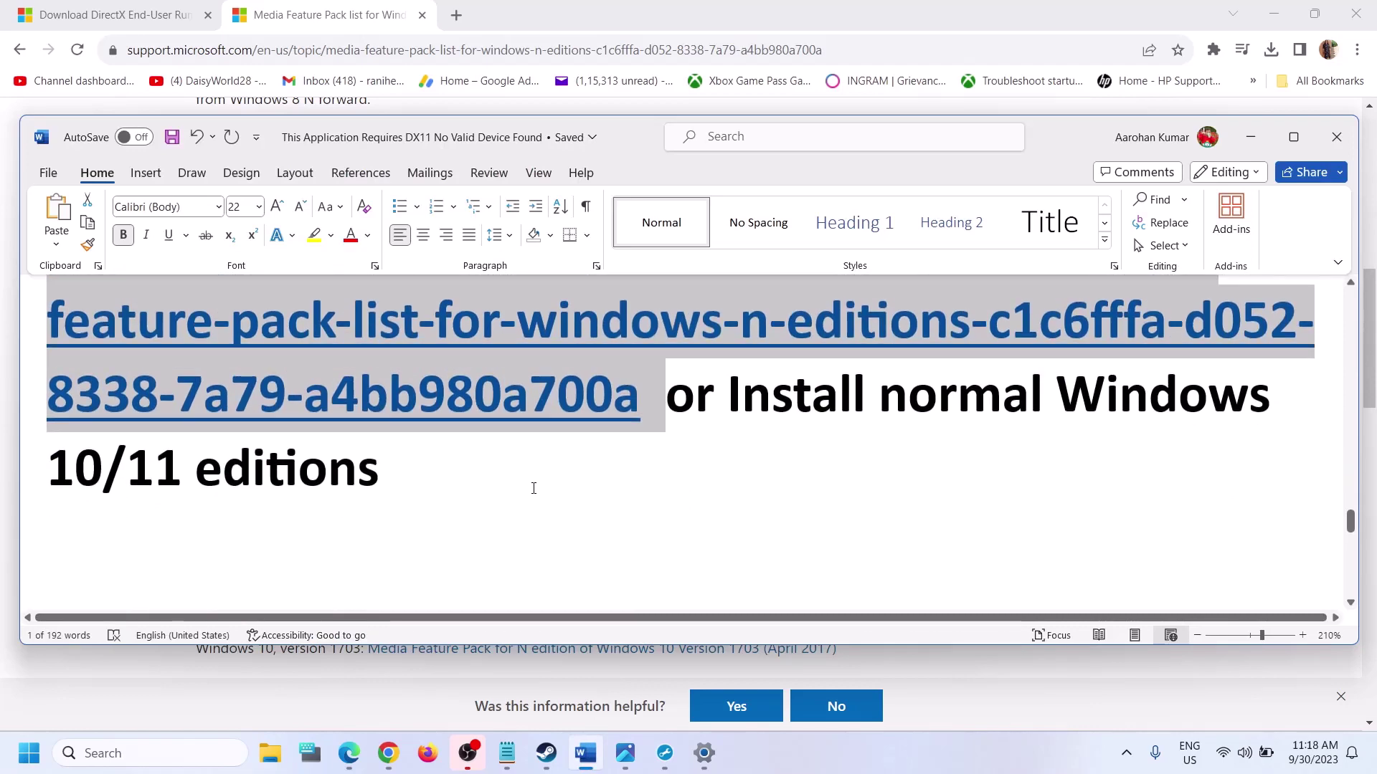
pyautogui.click(991, 456)
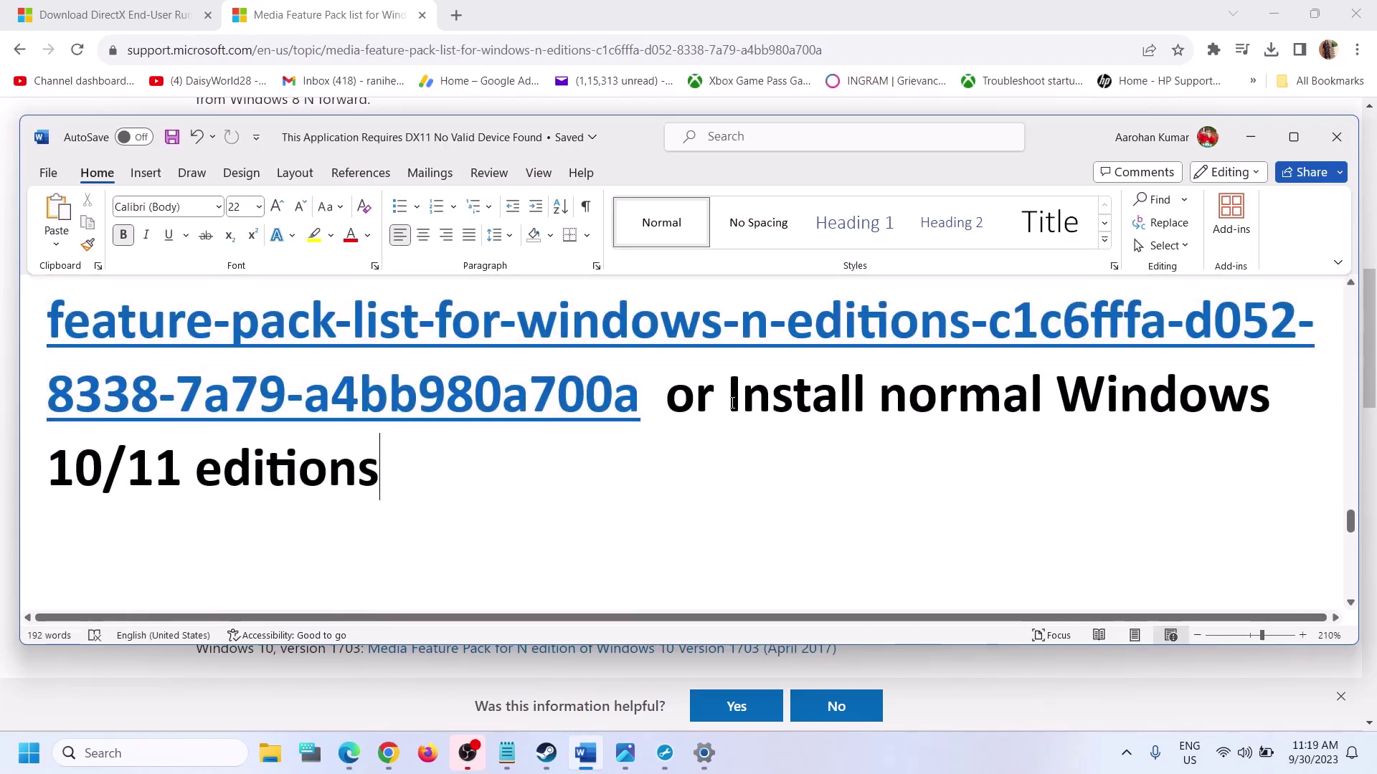
pyautogui.moveTo(727, 402); pyautogui.dragTo(330, 450)
pyautogui.click(538, 449)
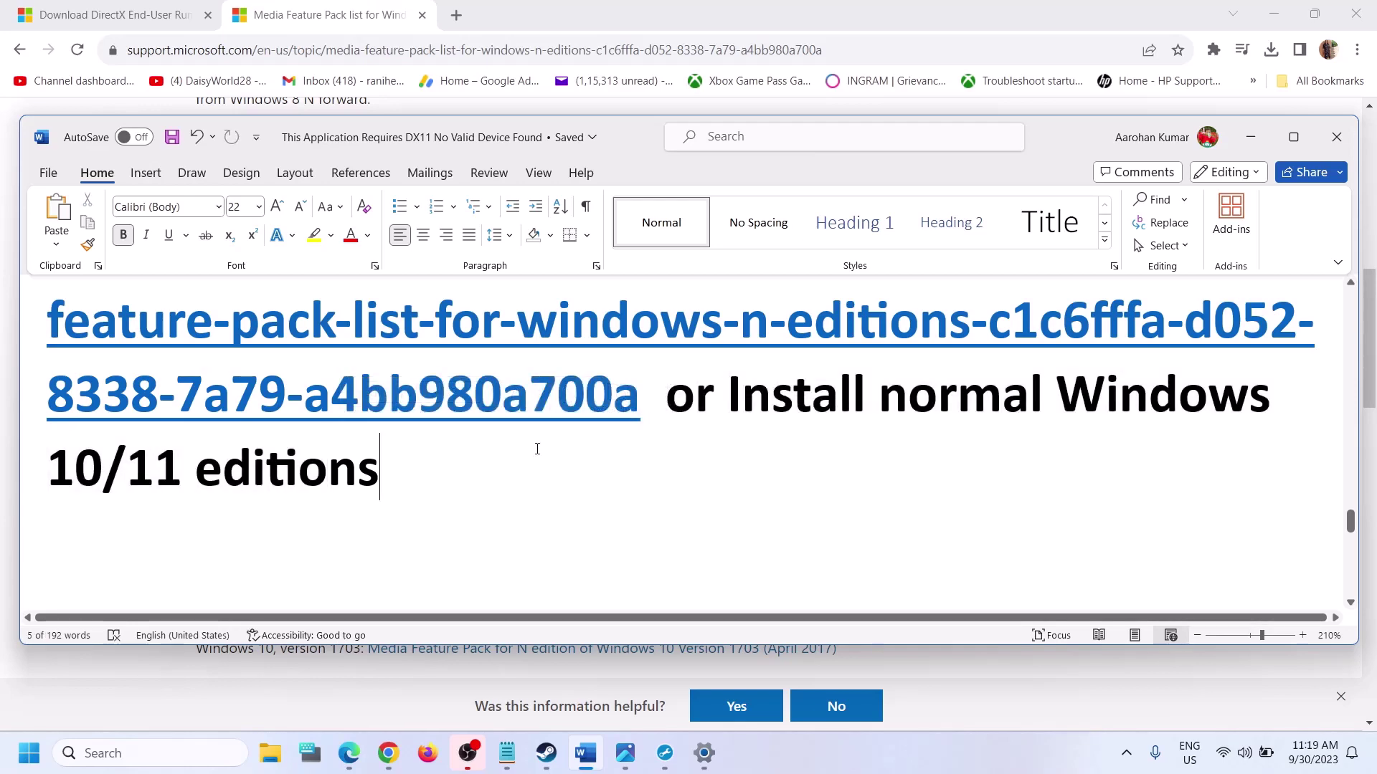
pyautogui.scroll(1, 556, 472)
pyautogui.scroll(2, 556, 472)
pyautogui.scroll(-3, 556, 472)
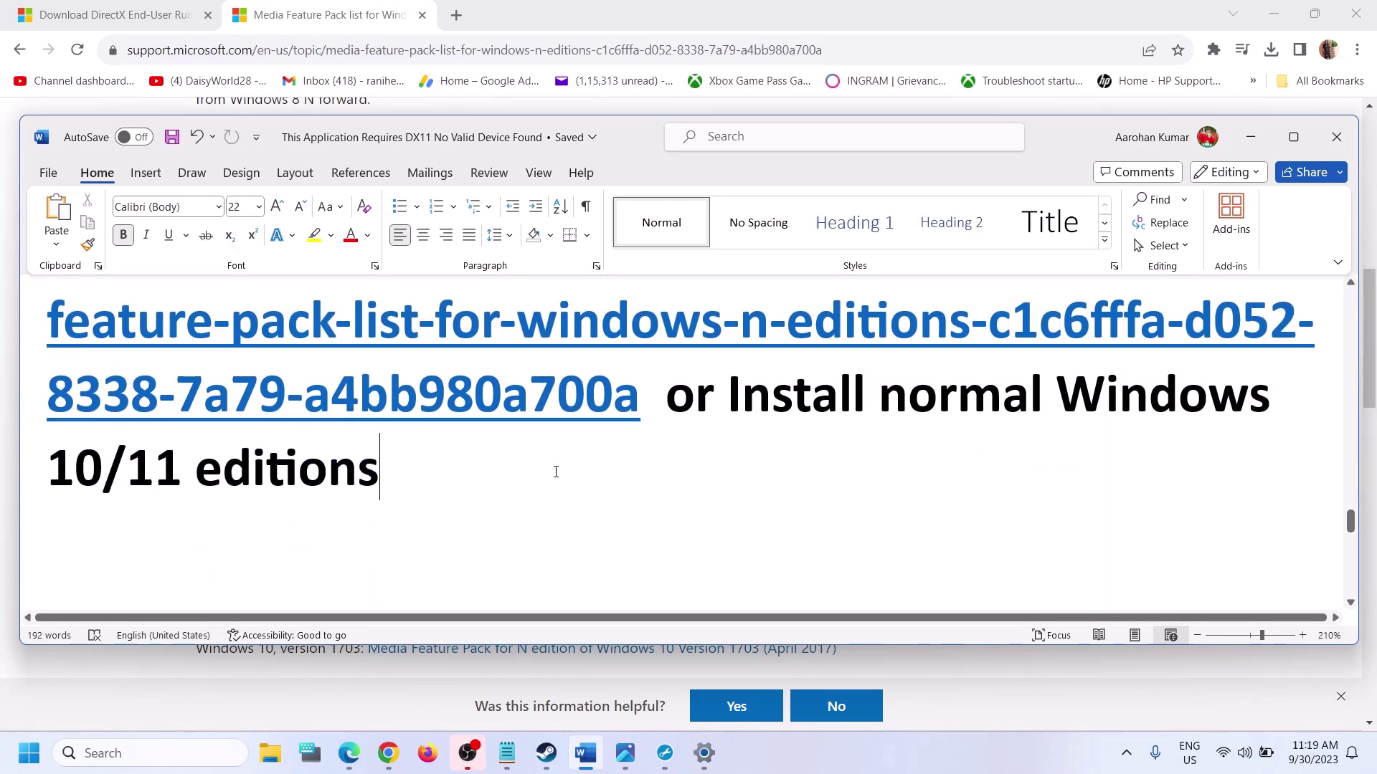
pyautogui.scroll(3, 556, 472)
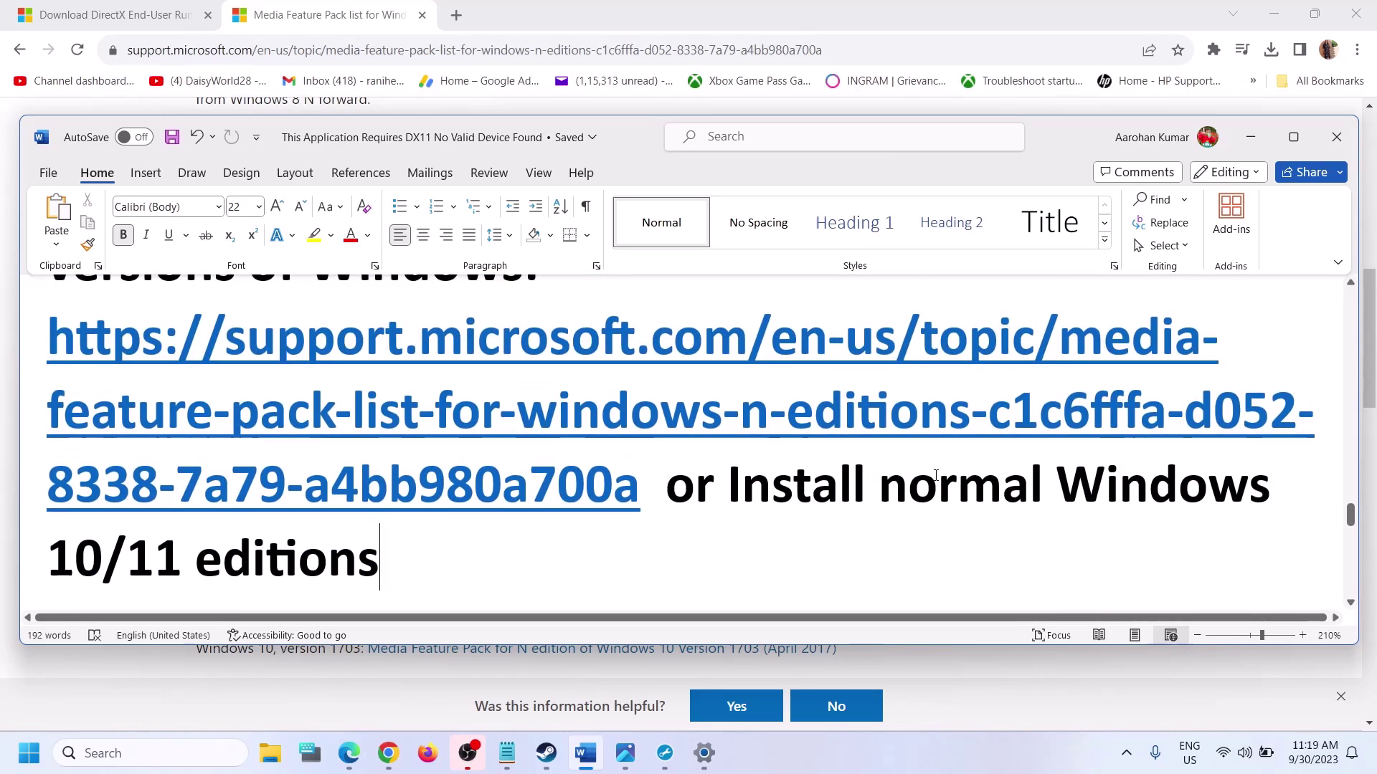
# Step: Maximize the document window and examine Step 12's advice on disconnecting controllers, monitors and USB adapters and closing overclocking applications
pyautogui.scroll(-8, 488, 466)
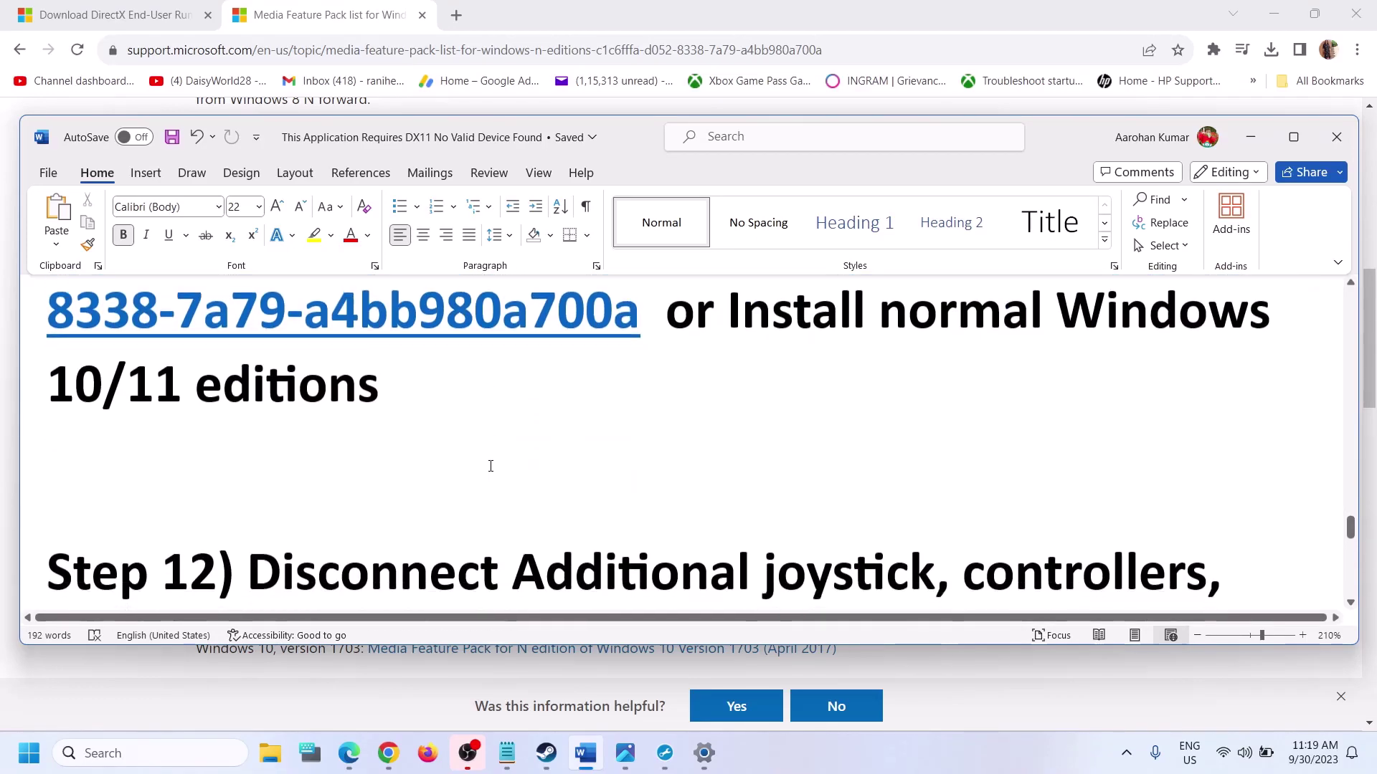
pyautogui.scroll(-5, 488, 466)
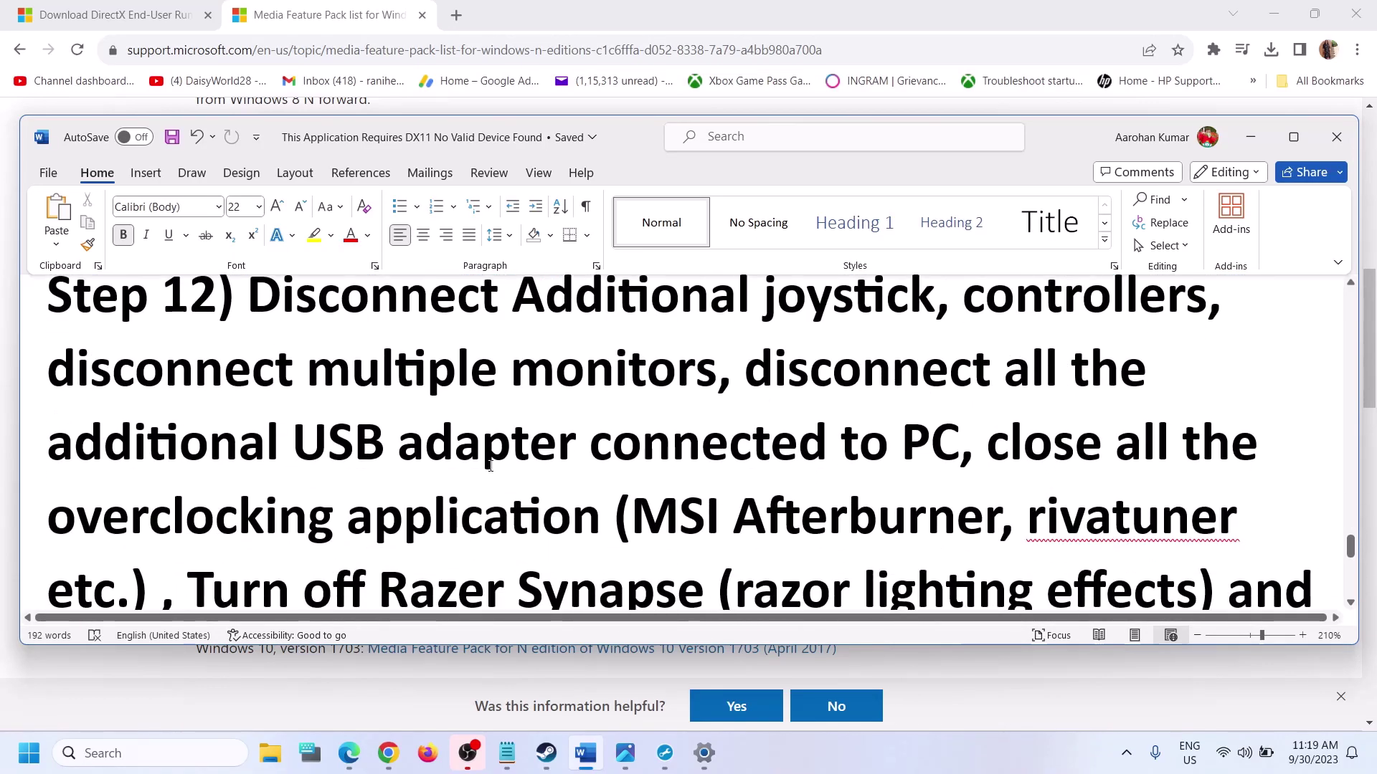
pyautogui.click(1296, 138)
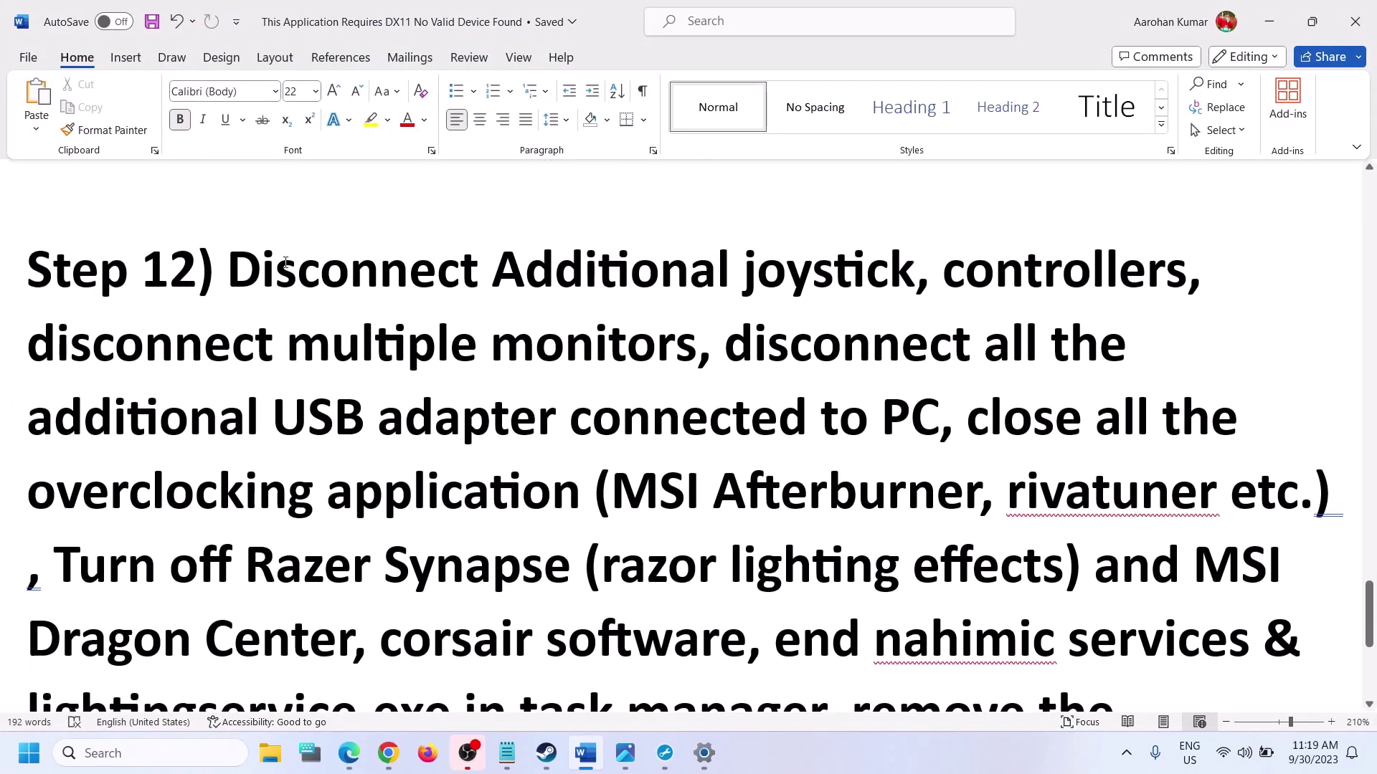
pyautogui.moveTo(236, 264); pyautogui.dragTo(1030, 284)
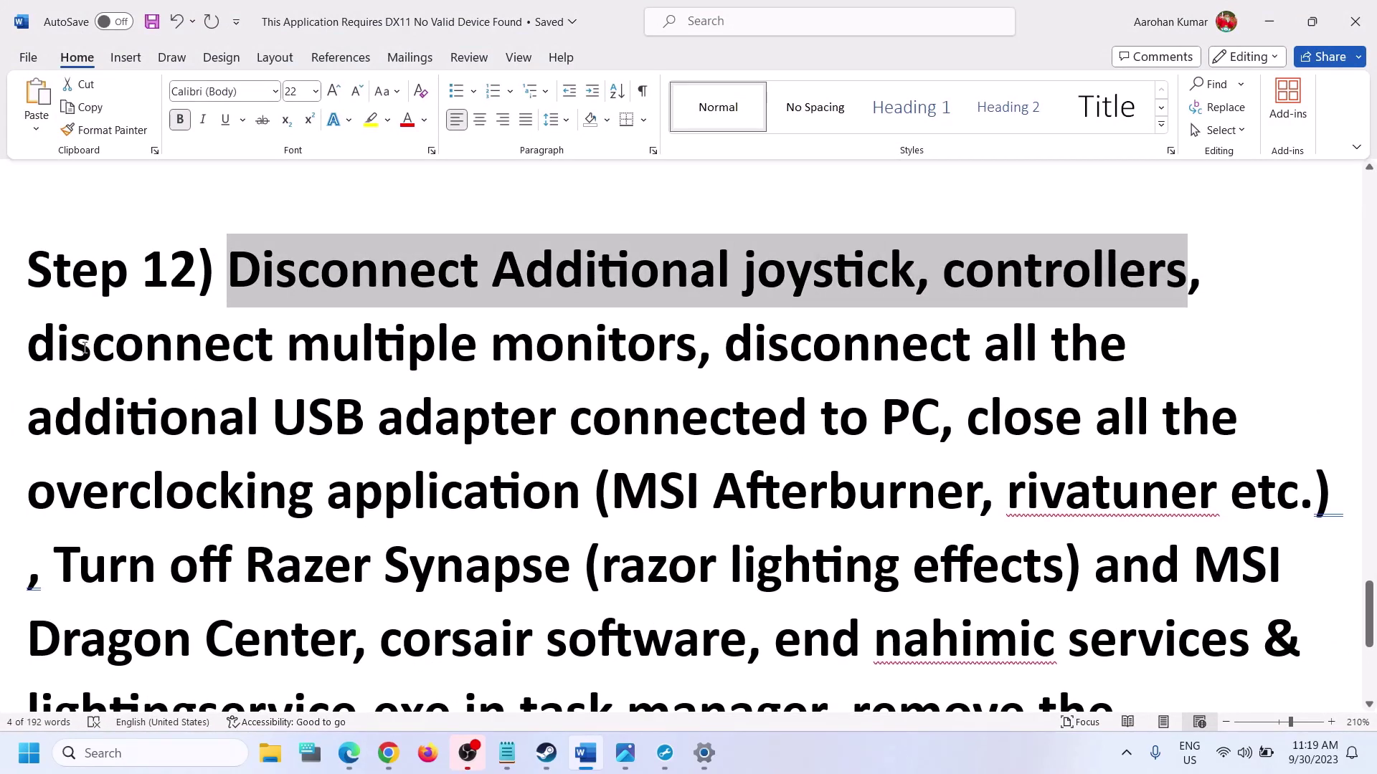
pyautogui.moveTo(84, 347); pyautogui.dragTo(594, 349)
pyautogui.moveTo(726, 346); pyautogui.dragTo(915, 419)
pyautogui.scroll(-2, 1085, 339)
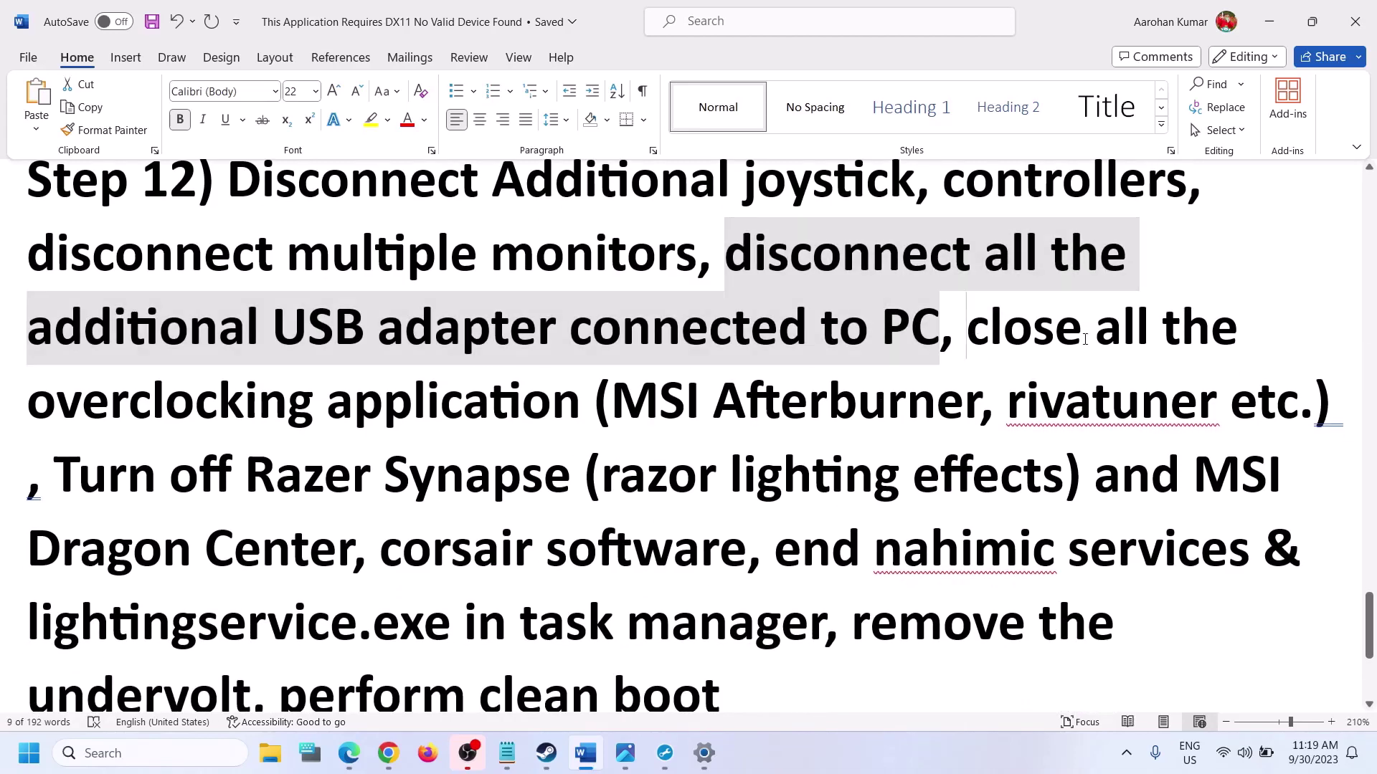
pyautogui.moveTo(1085, 340); pyautogui.dragTo(1198, 405)
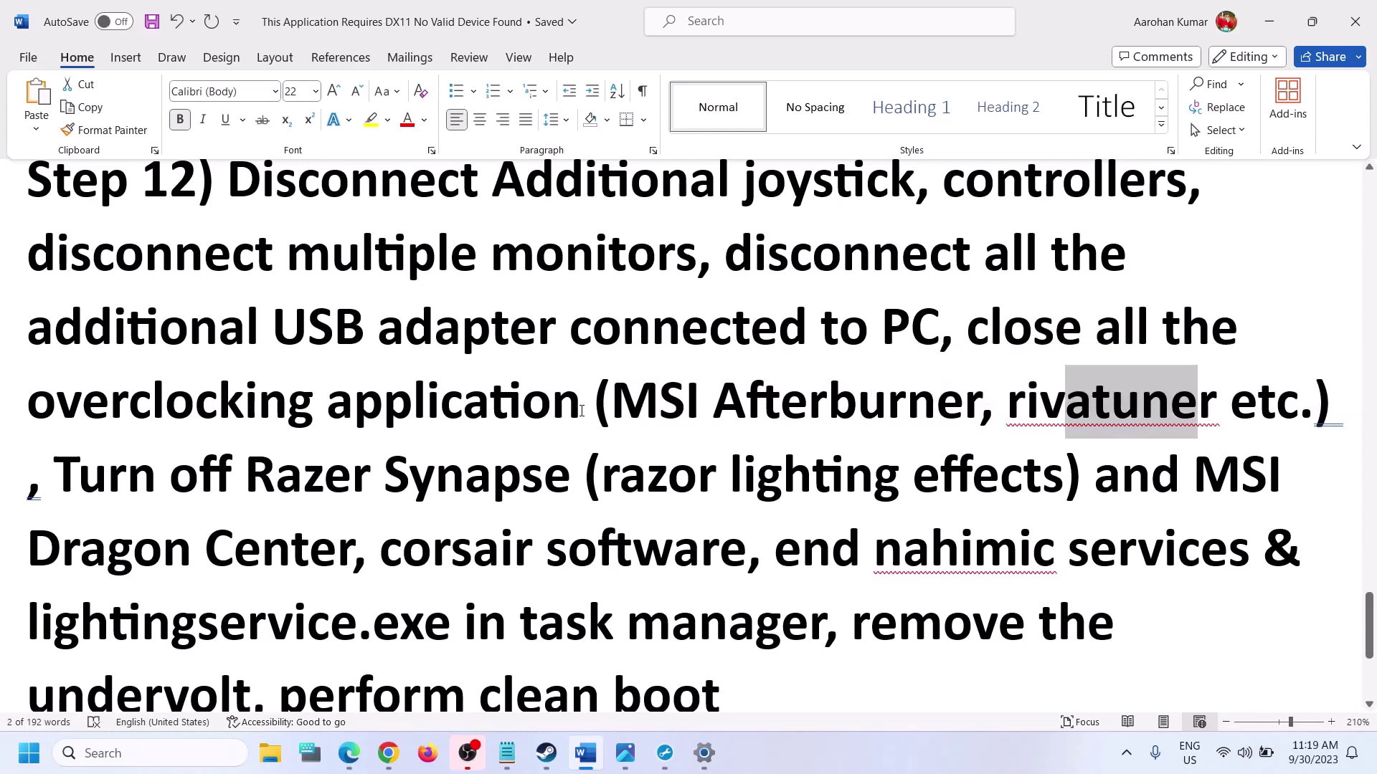
# Step: Examine the rest of Step 12 on turning off lighting software, ending nahimic services and lightingservice.exe, removing the undervolt and clean booting
pyautogui.scroll(-2, 565, 408)
pyautogui.moveTo(79, 374); pyautogui.dragTo(825, 534)
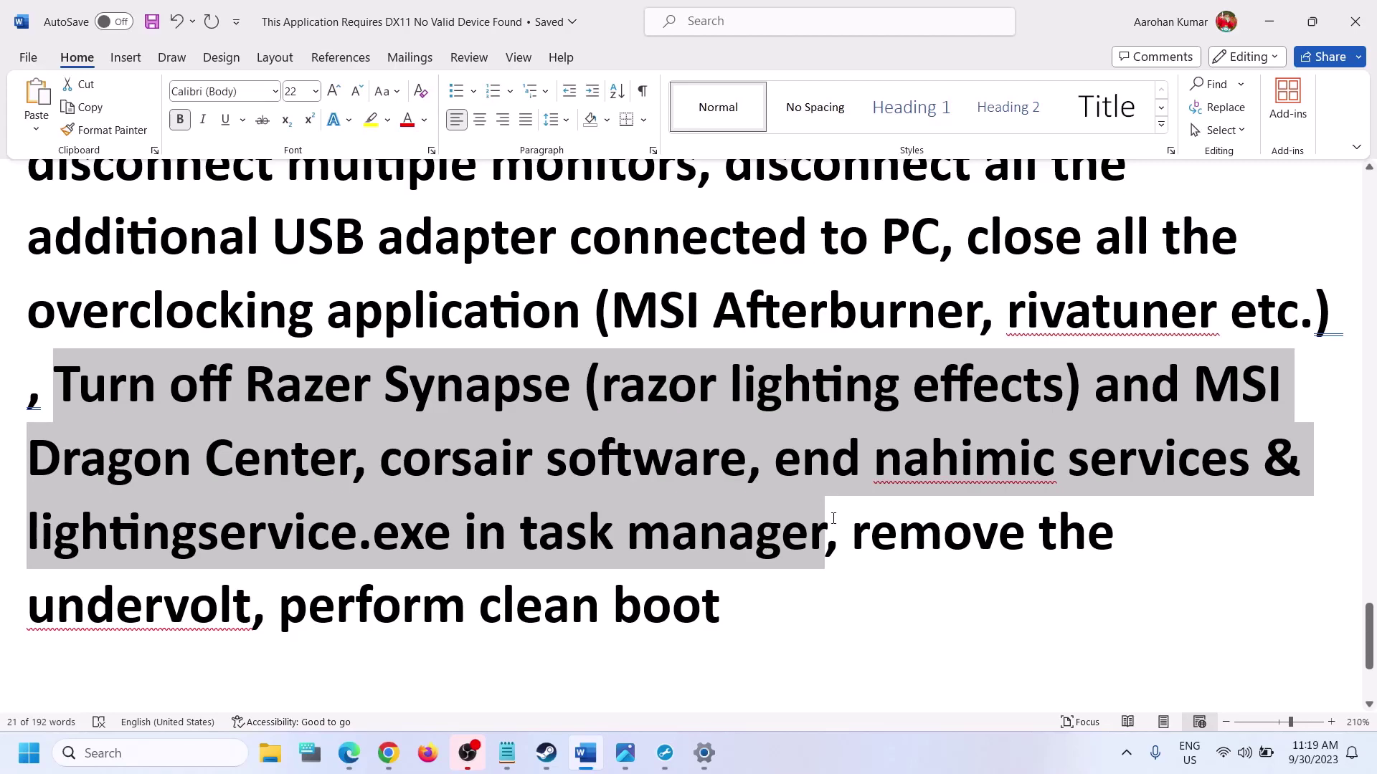
pyautogui.scroll(-2, 834, 517)
pyautogui.moveTo(847, 459); pyautogui.dragTo(252, 506)
pyautogui.scroll(2, 342, 605)
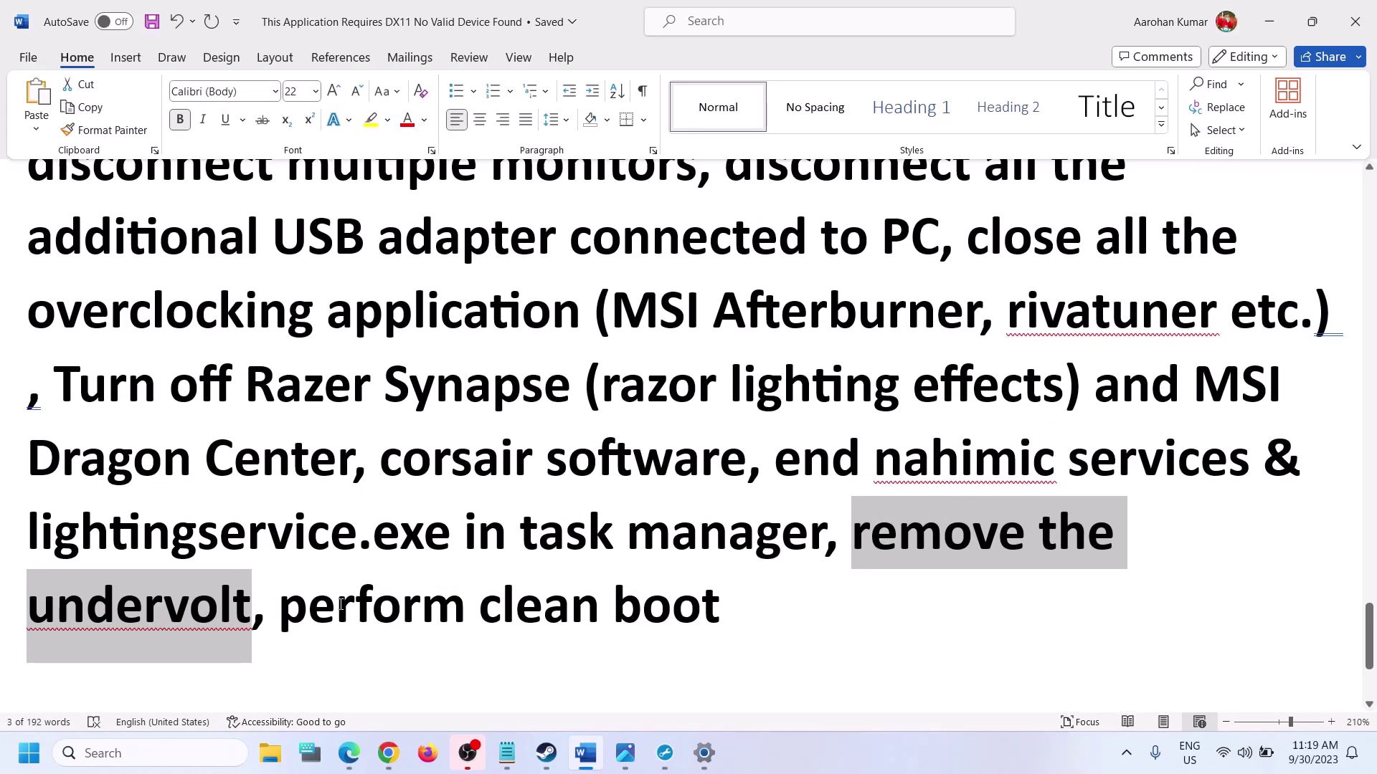
pyautogui.moveTo(341, 605); pyautogui.dragTo(724, 609)
# Step: Search Windows for "system" and open System Configuration
pyautogui.click(181, 753)
pyautogui.write('sy')
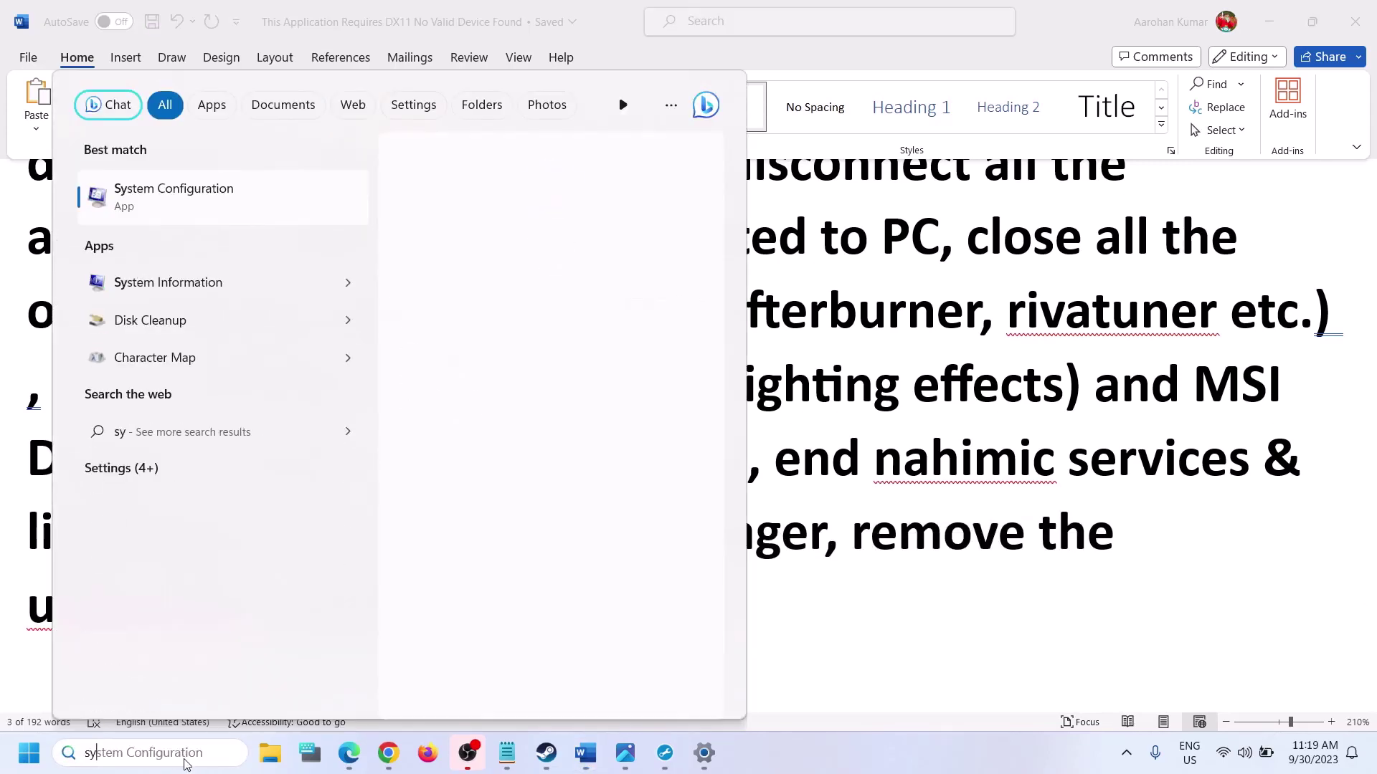
pyautogui.write('stem')
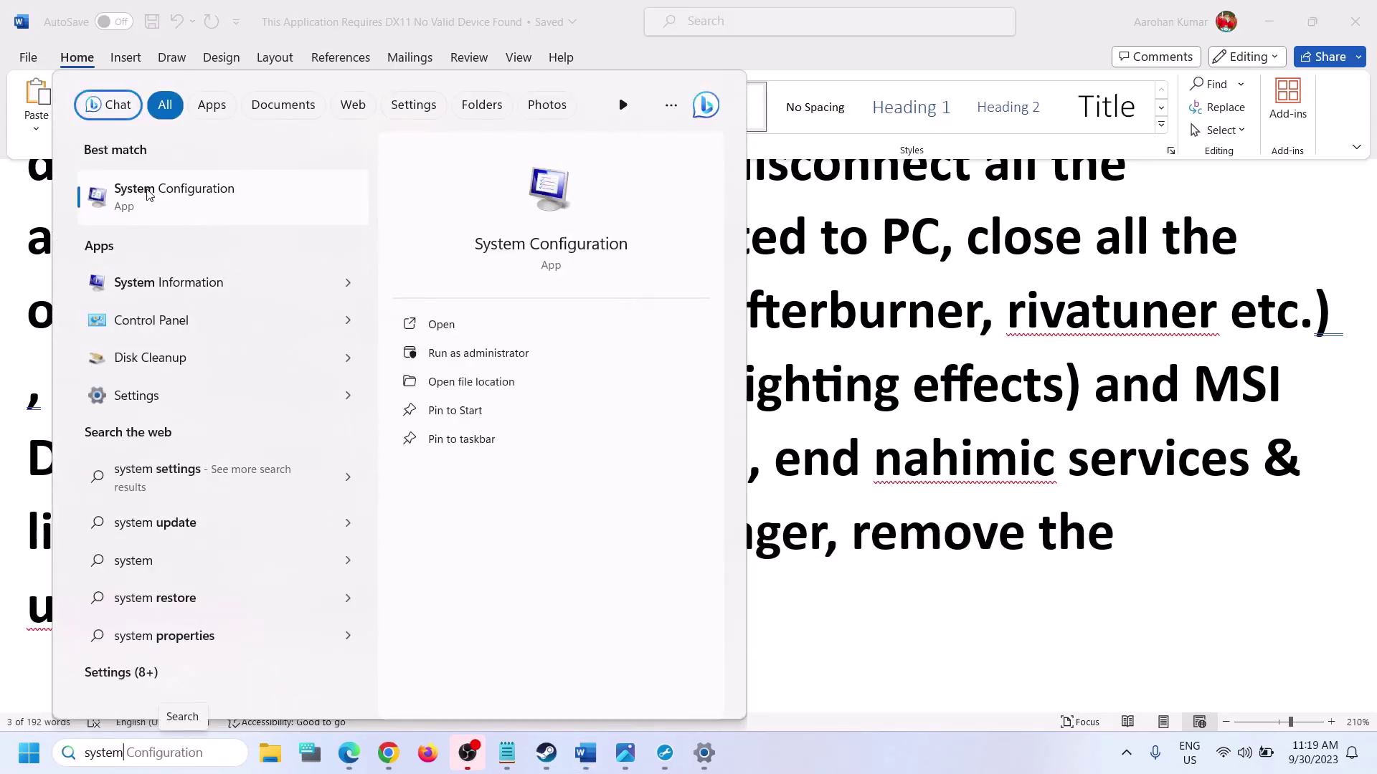
pyautogui.click(148, 192)
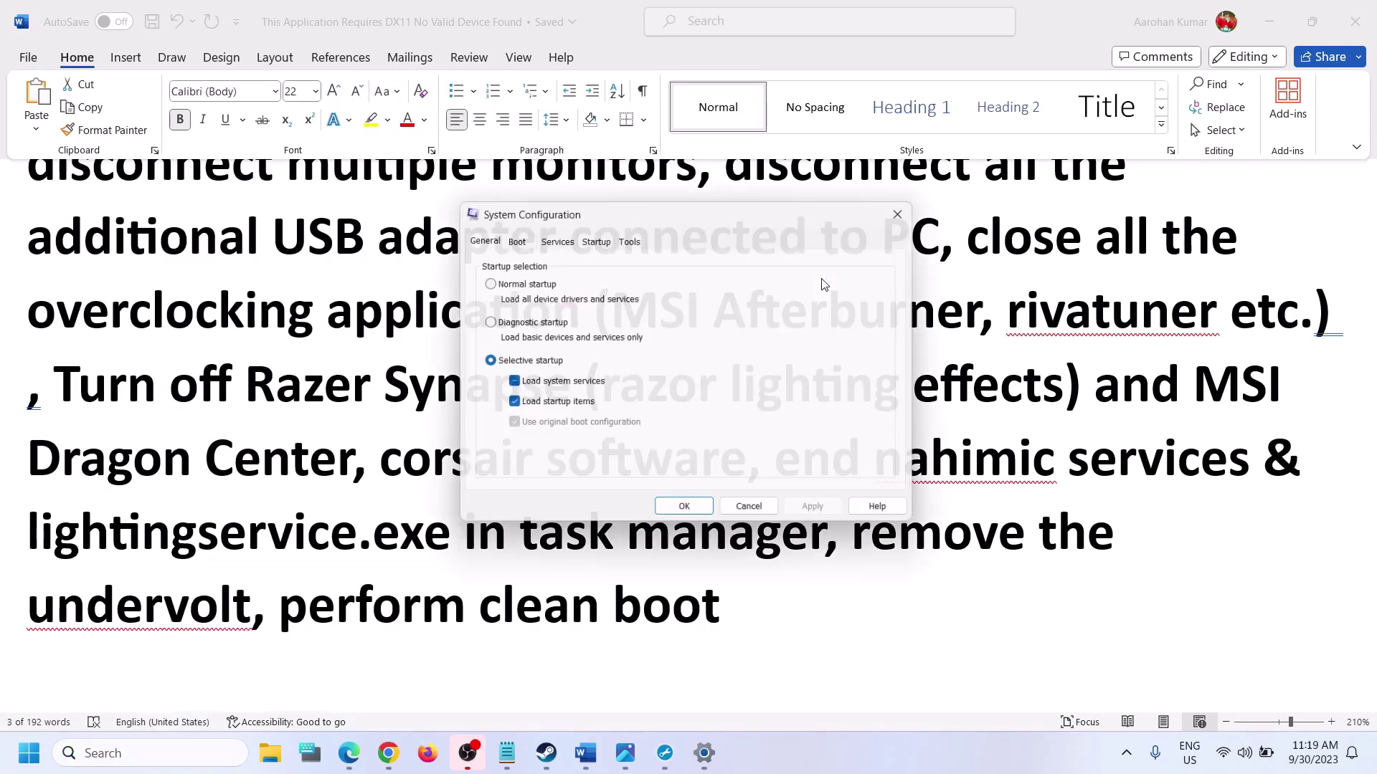
# Step: Hide all Microsoft services, disable all remaining services, apply the configuration and dismiss the restart prompt
pyautogui.click(553, 237)
pyautogui.click(473, 485)
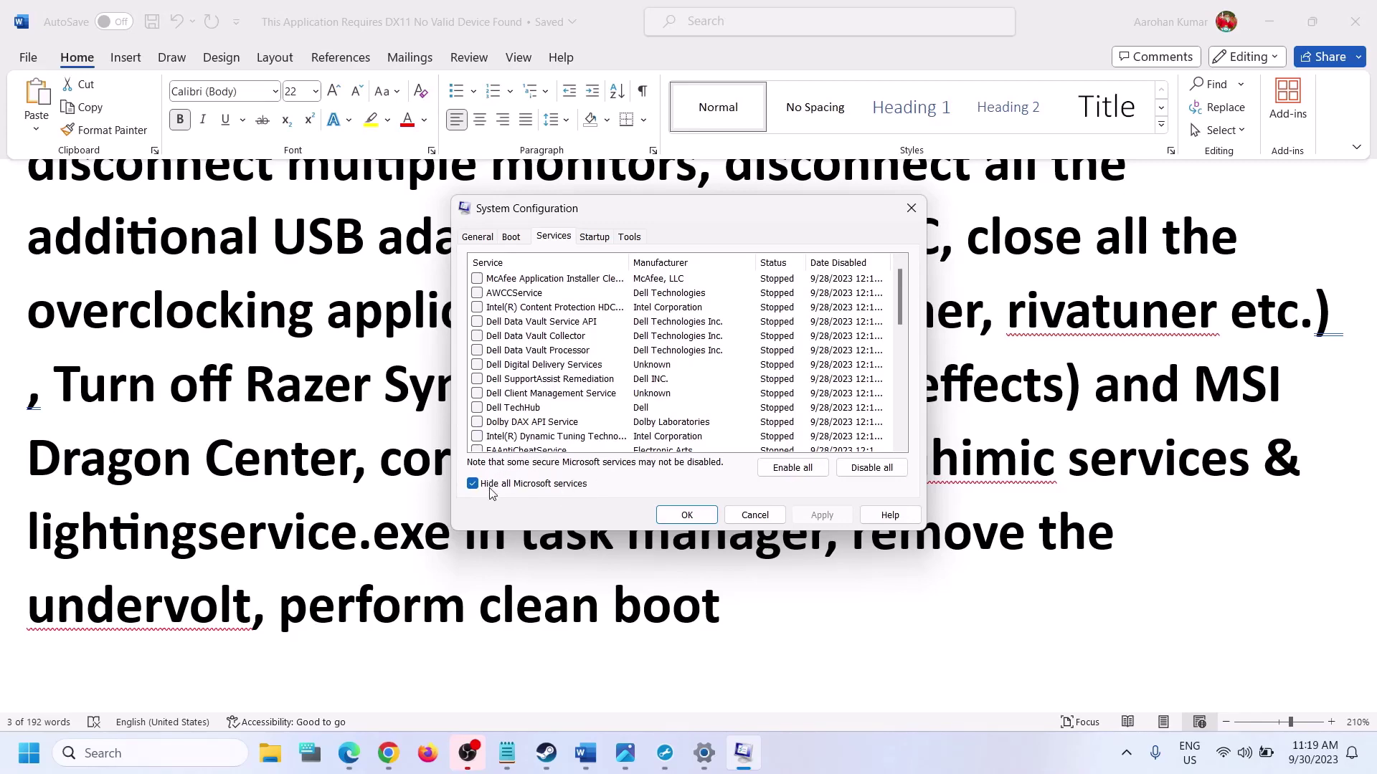
pyautogui.click(872, 470)
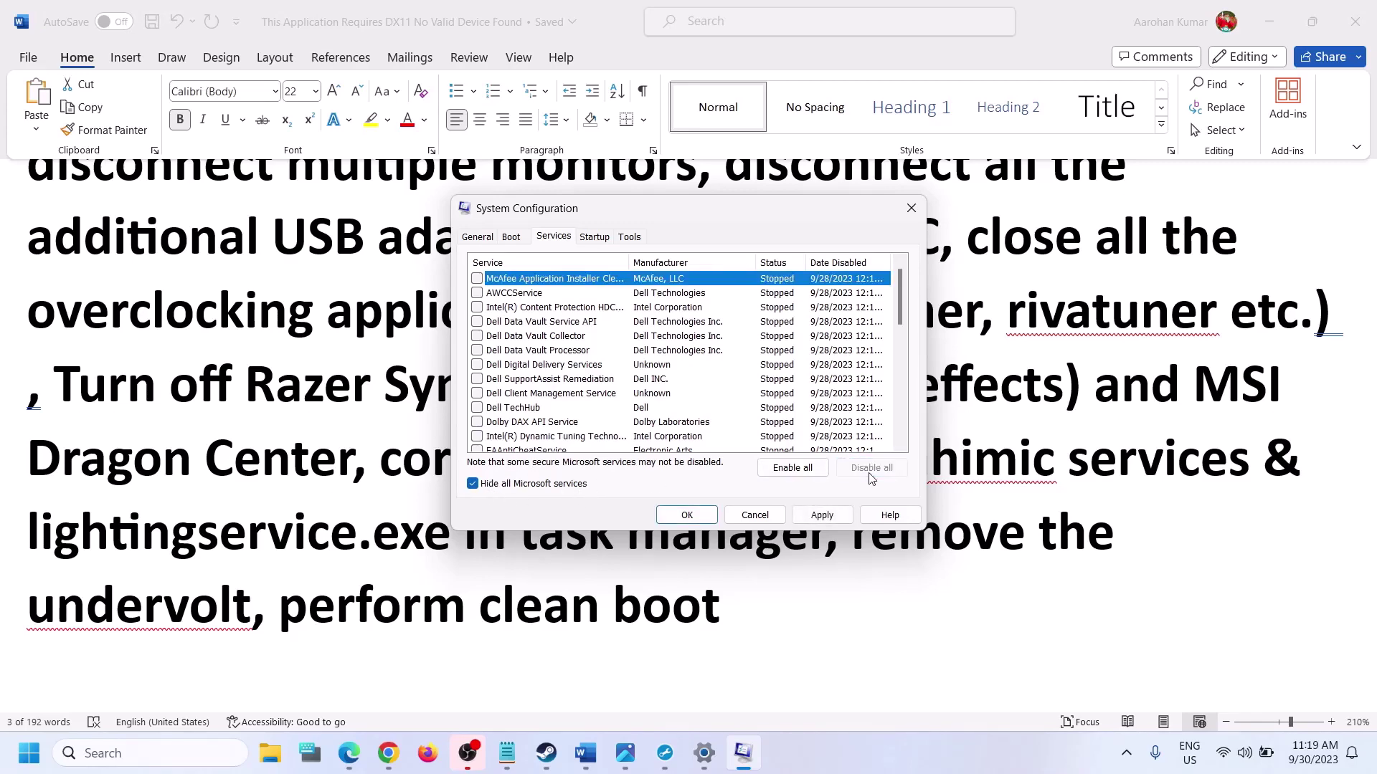
pyautogui.click(821, 514)
pyautogui.click(686, 515)
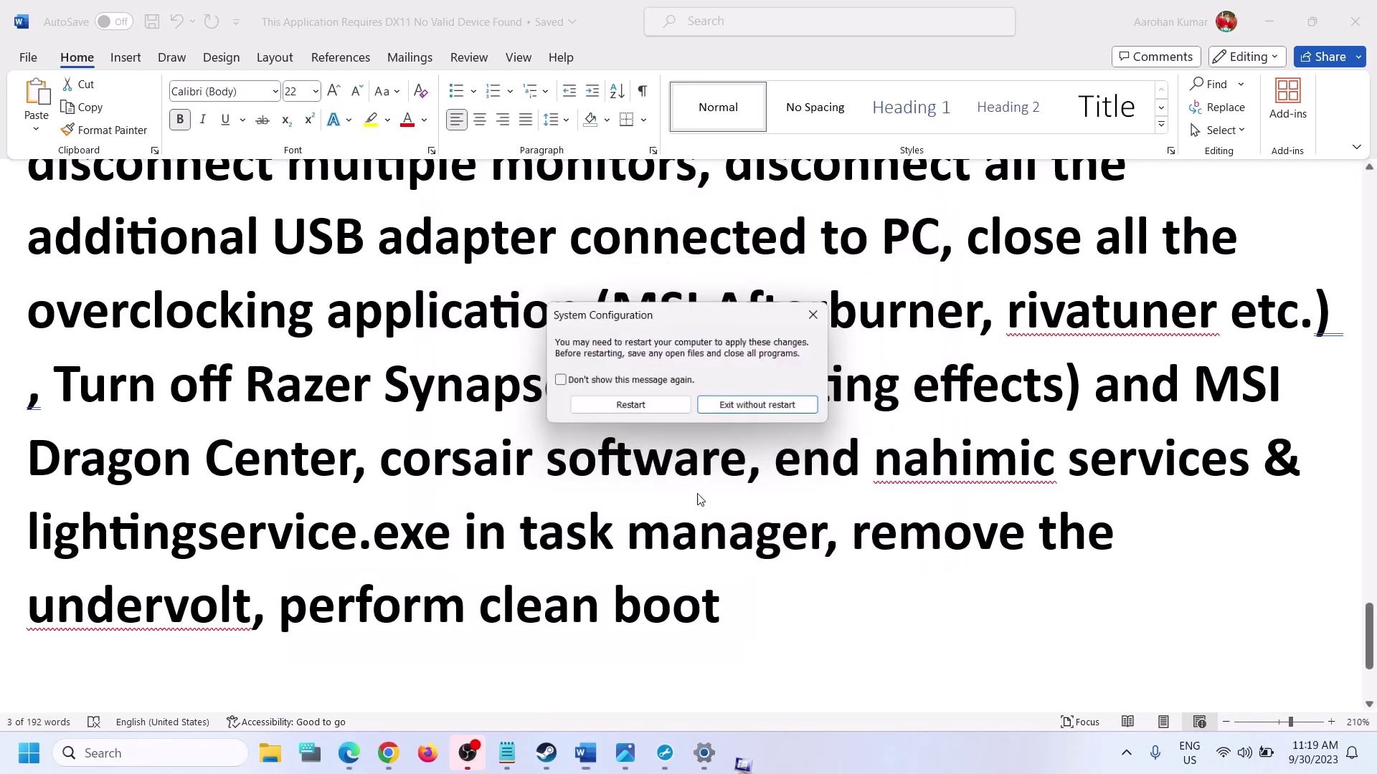
pyautogui.click(817, 315)
# Step: Examine Step 13's advice on uninstalling the game in the Word document
pyautogui.scroll(-3, 471, 552)
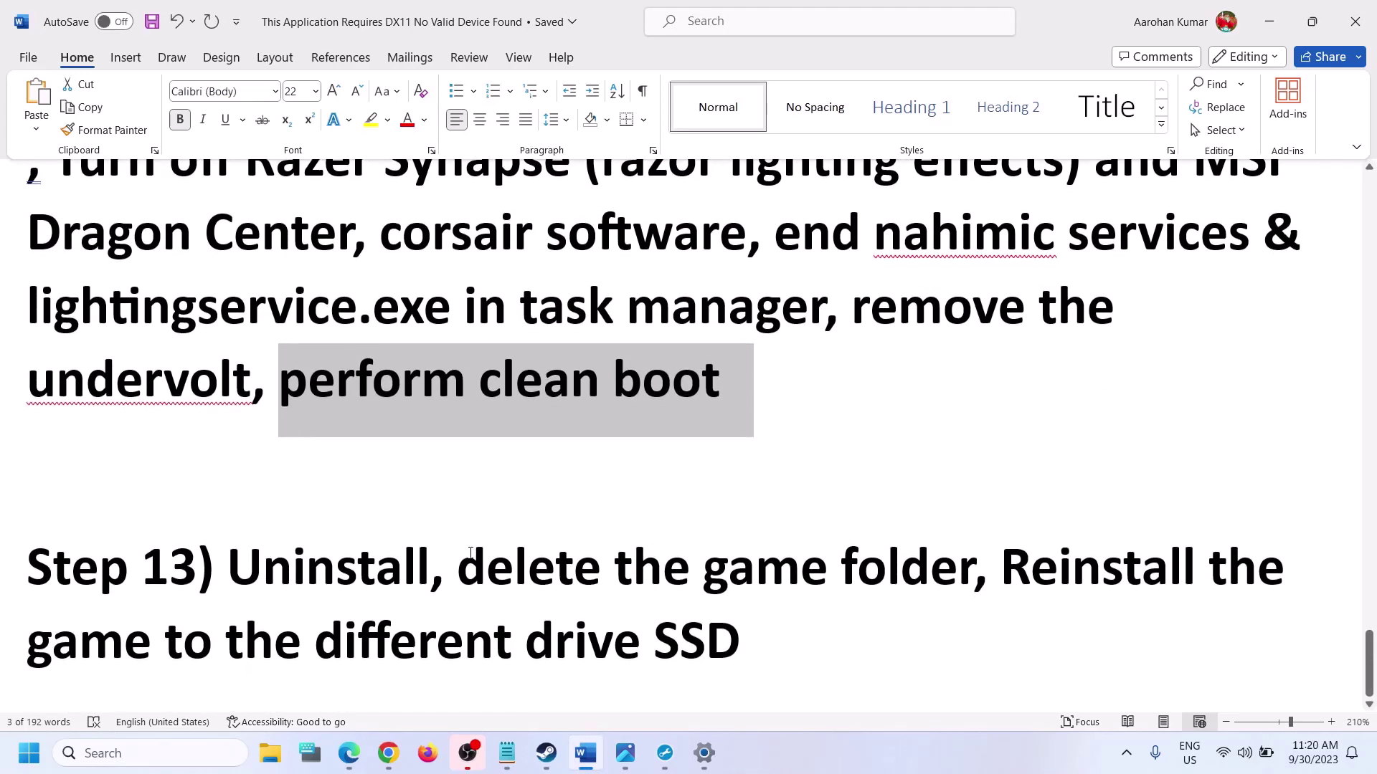
pyautogui.moveTo(230, 567); pyautogui.dragTo(459, 616)
pyautogui.click(335, 567)
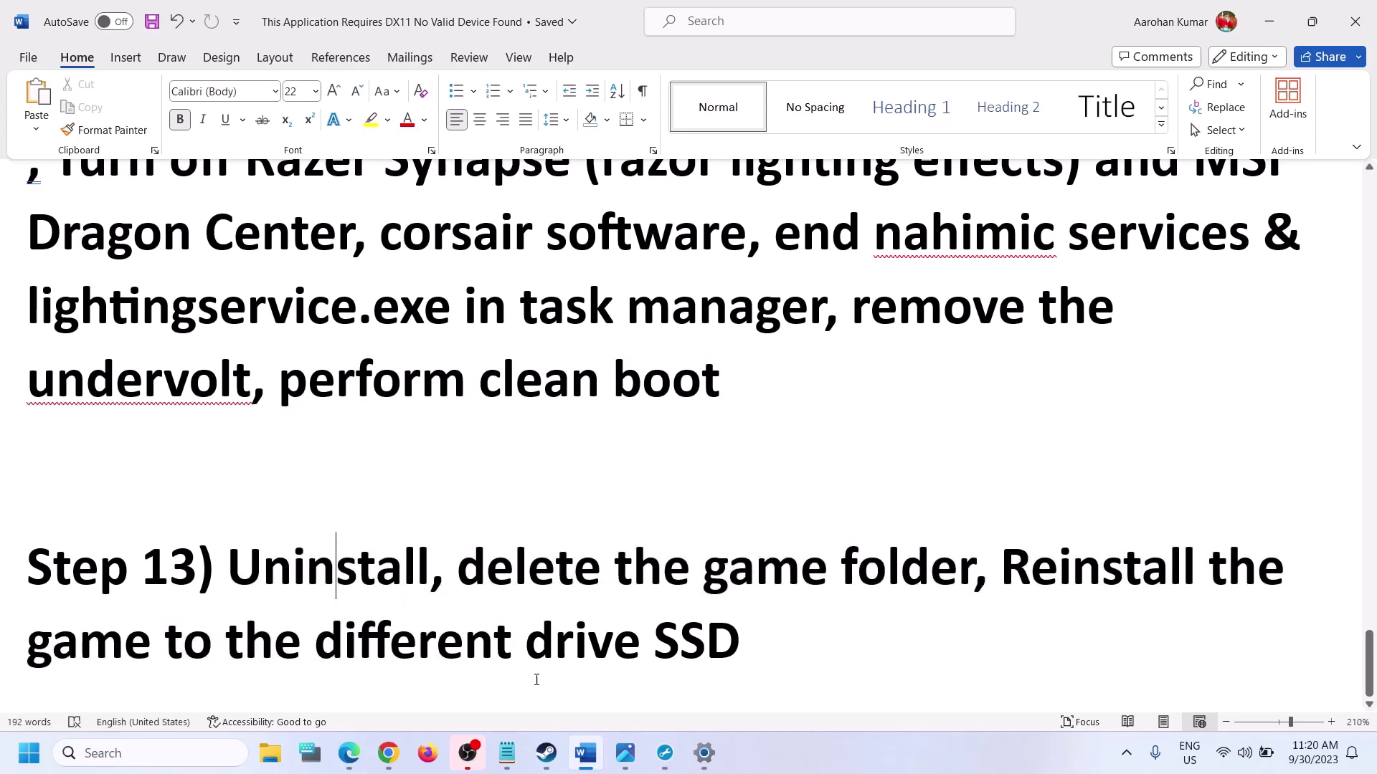
# Step: Switch to Steam and display the Manage options for Counter-Strike 2, including Uninstall
pyautogui.click(546, 753)
pyautogui.rightClick(130, 522)
pyautogui.moveTo(179, 623)
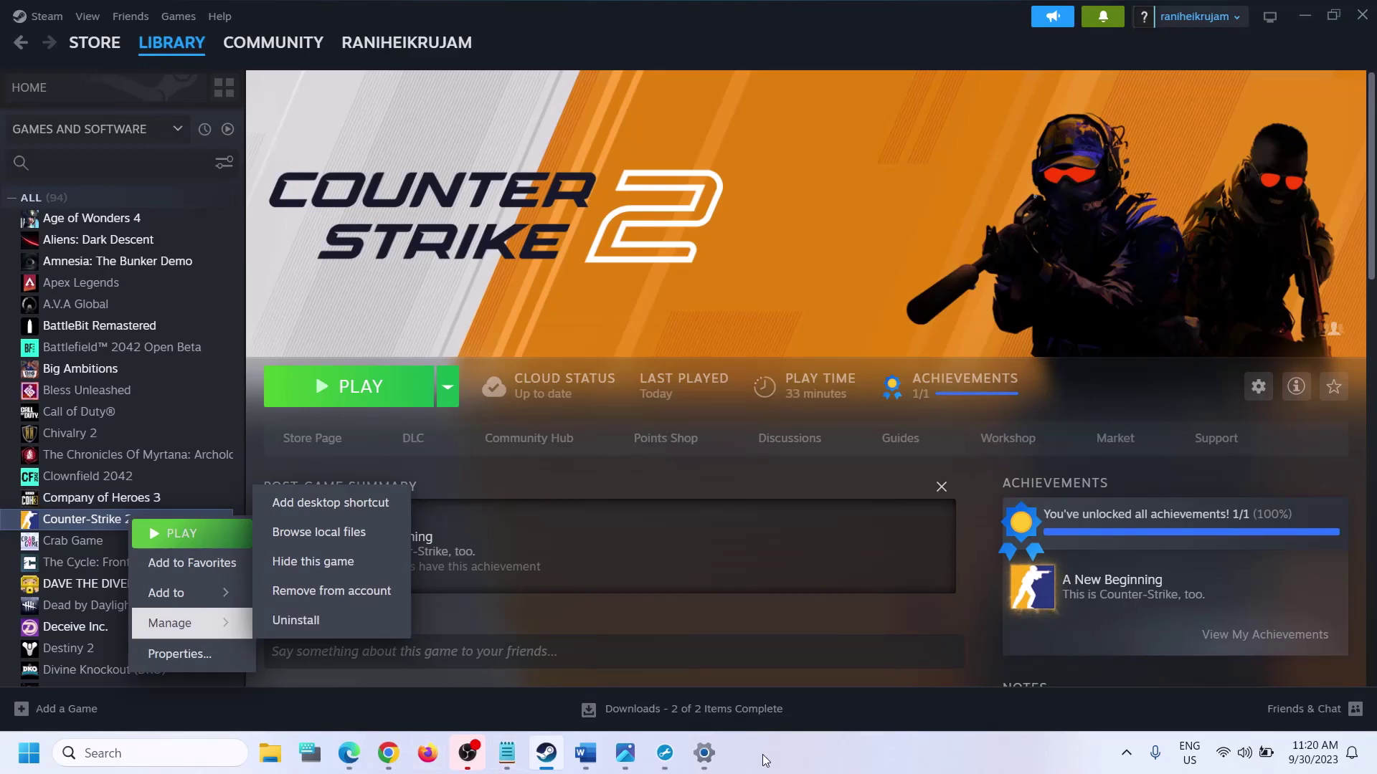
# Step: Return to the Word document and examine Step 13's advice on deleting the game folder
pyautogui.click(600, 750)
pyautogui.moveTo(459, 572); pyautogui.dragTo(929, 578)
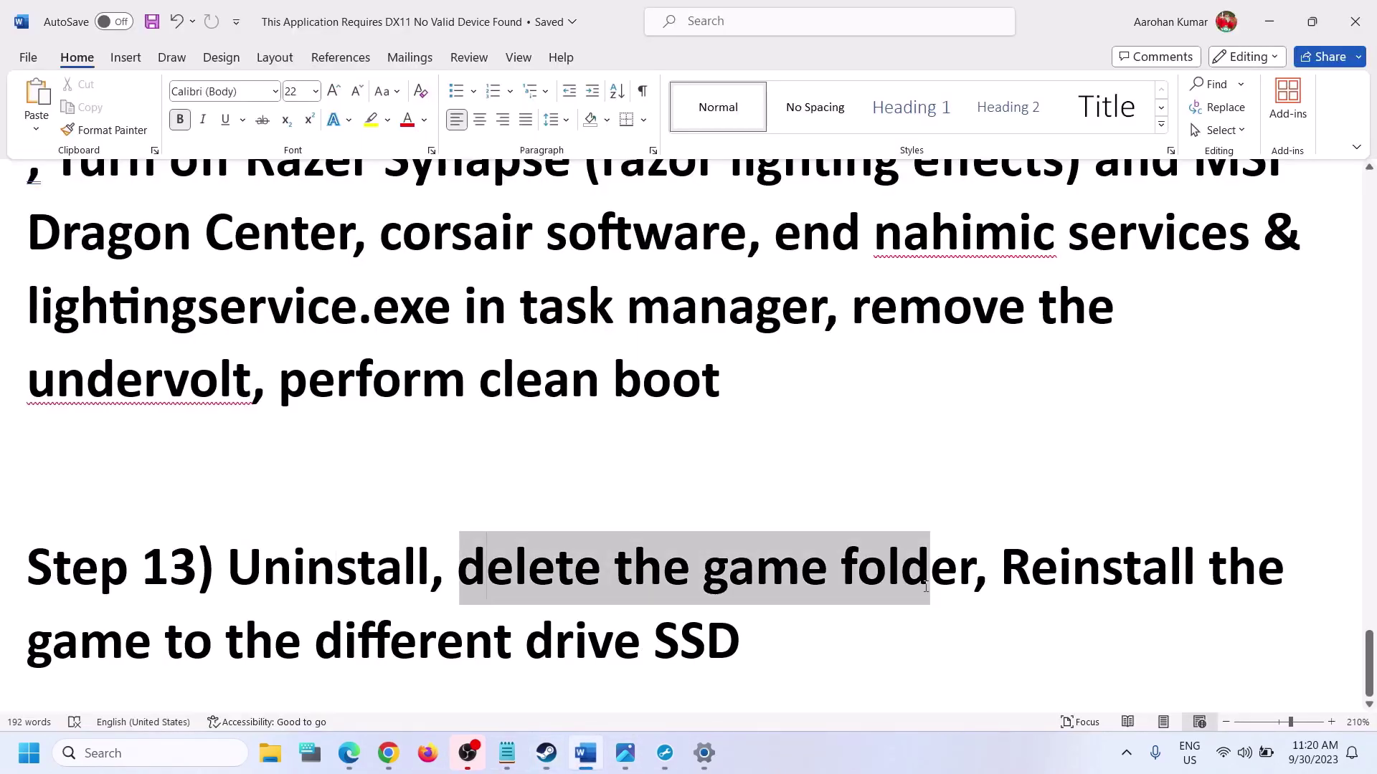
pyautogui.click(993, 631)
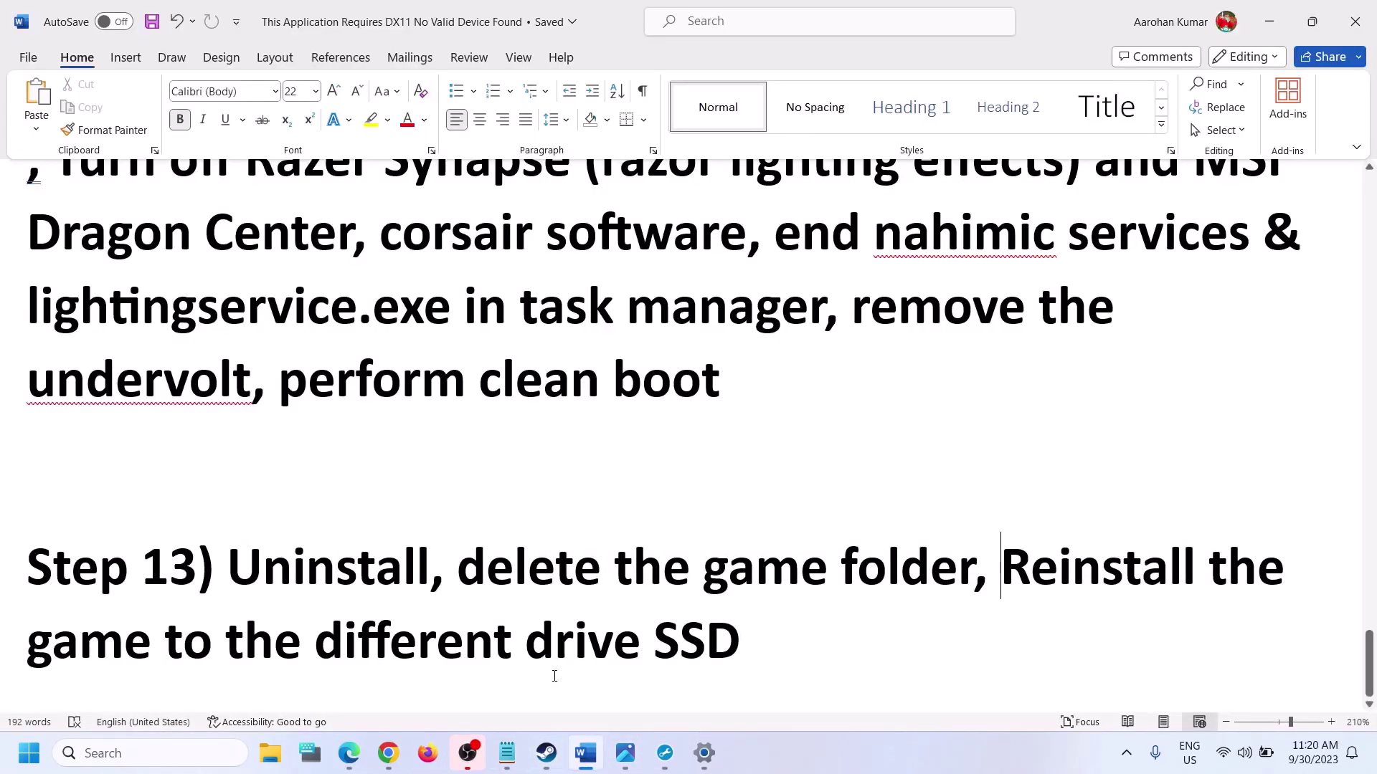
# Step: Display the Windows power options, including Restart, and close them without restarting
pyautogui.click(28, 753)
pyautogui.click(522, 692)
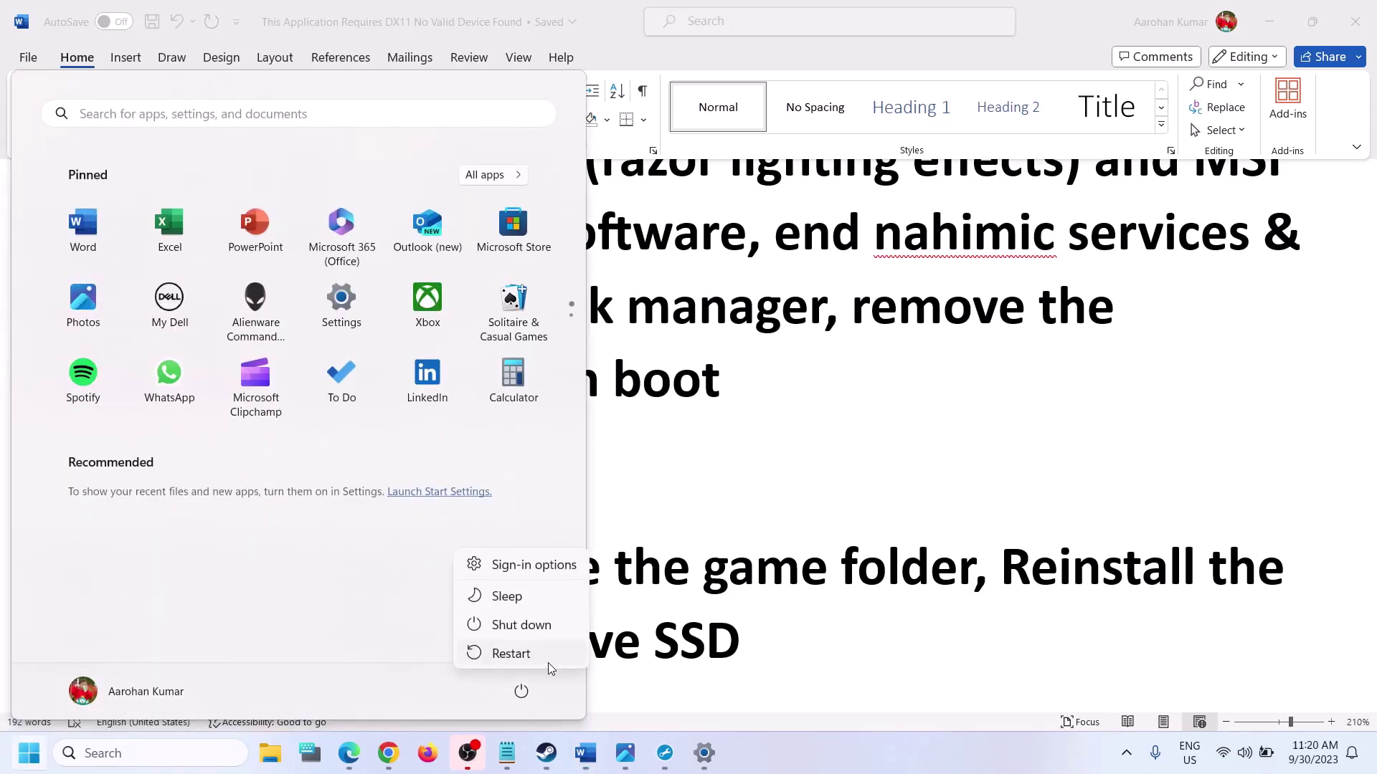
pyautogui.press('Escape')
# Step: Examine Step 13's advice on reinstalling the game to a different SSD drive, and switch to Steam
pyautogui.click(1001, 570)
pyautogui.moveTo(1001, 571); pyautogui.dragTo(808, 638)
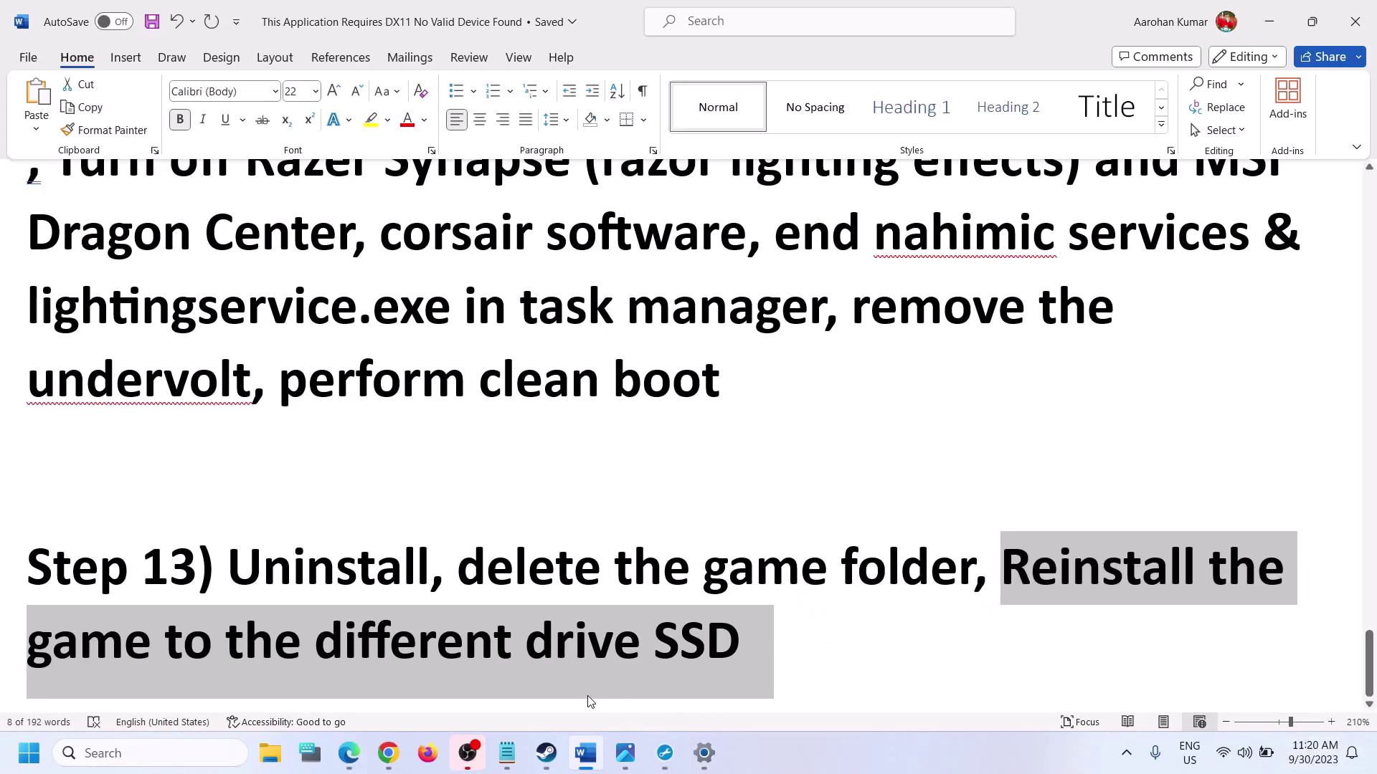
pyautogui.click(546, 753)
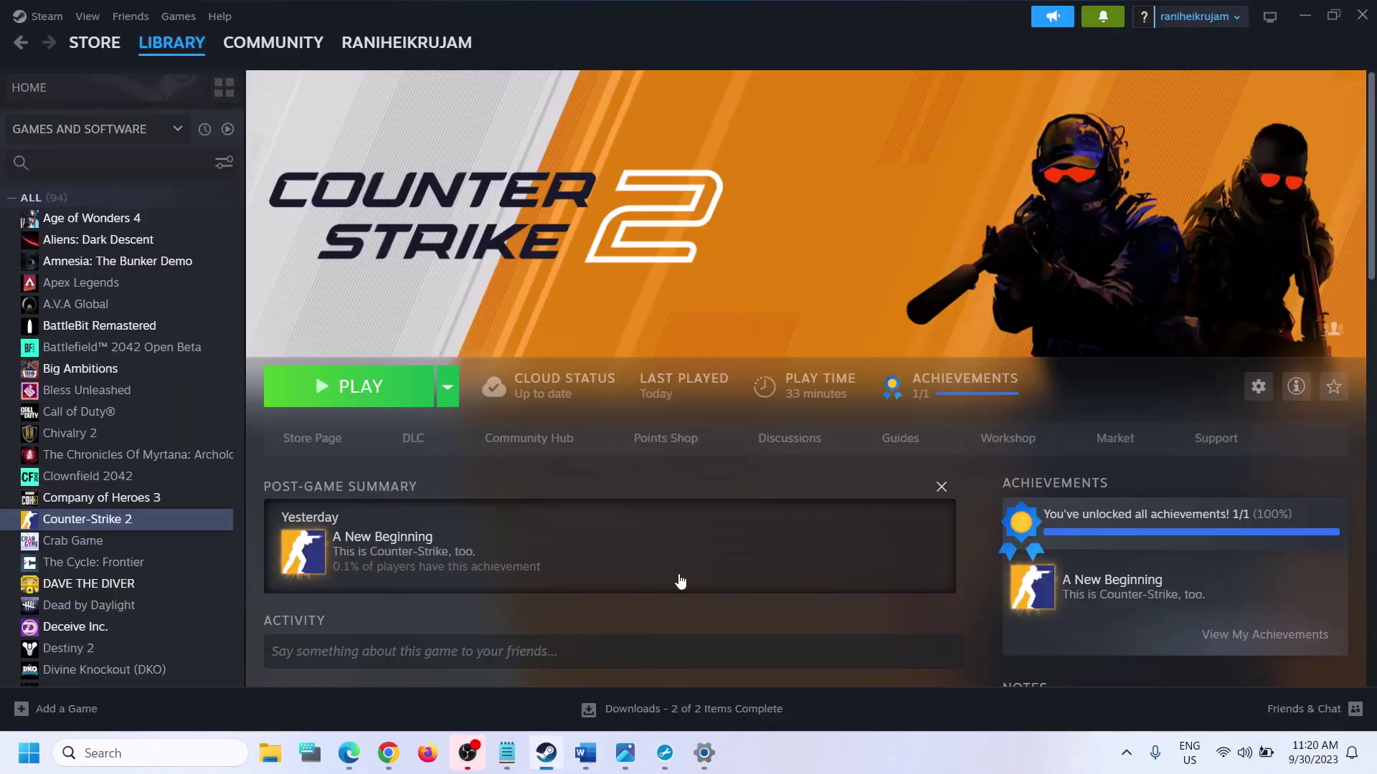
# Step: Switch to Screenshot (14).png in Photos and zoom to 285% on the DX11 error message
pyautogui.click(625, 753)
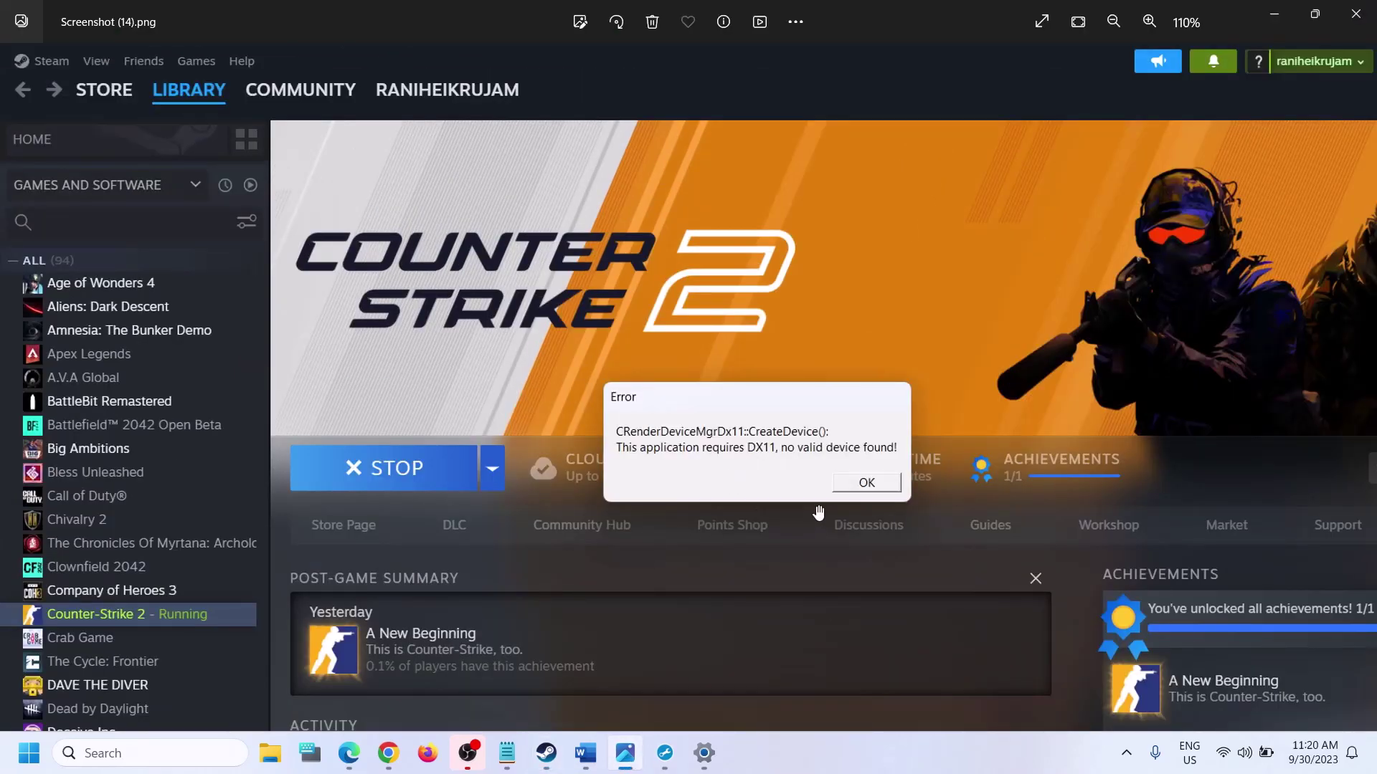
pyautogui.scroll(6, 856, 500)
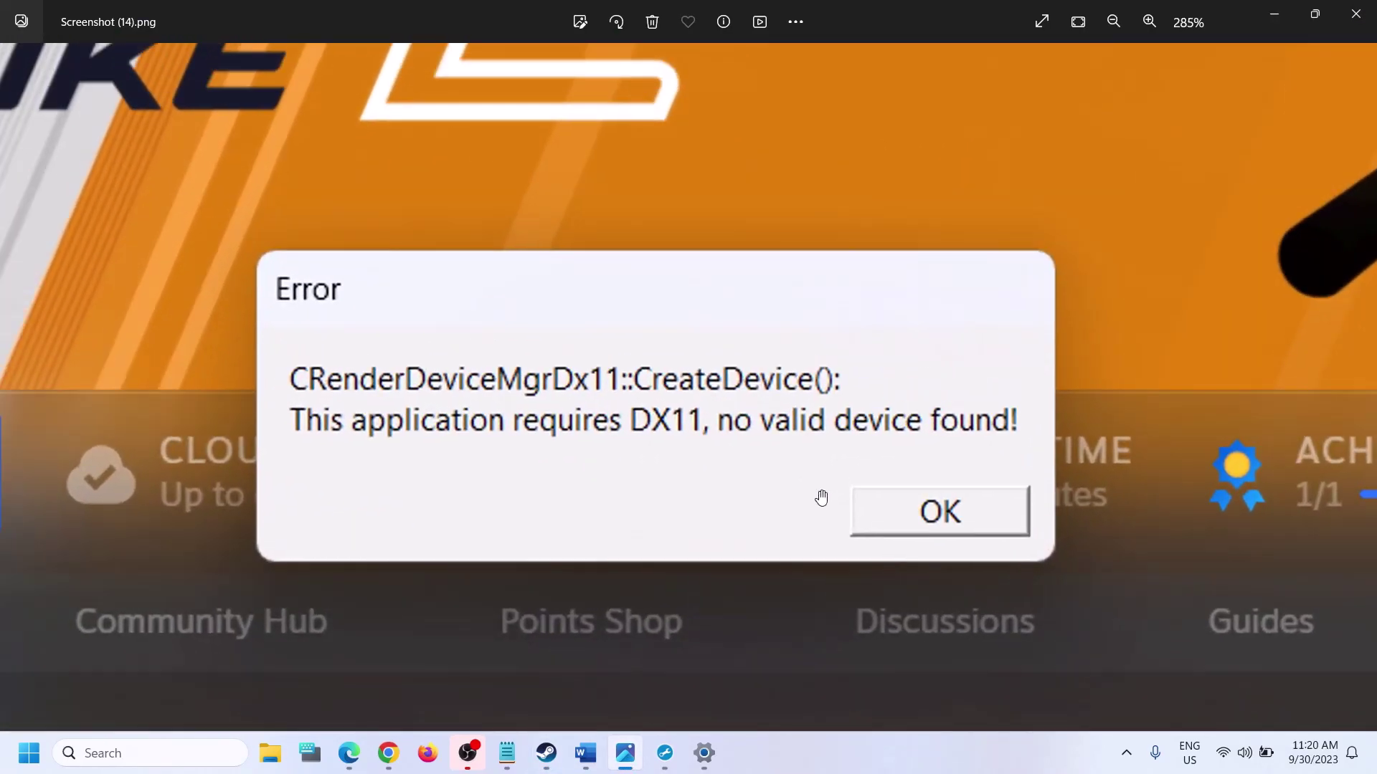
pyautogui.click(902, 758)
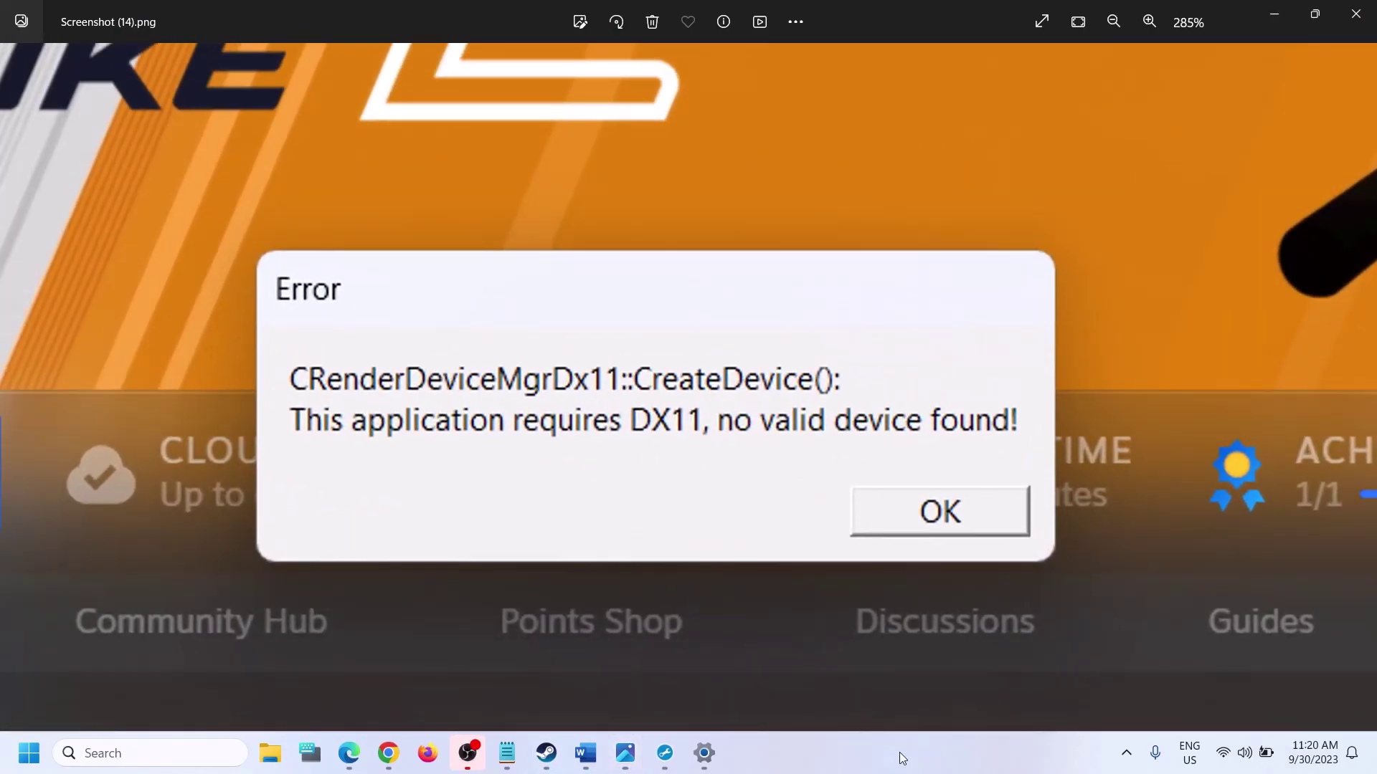